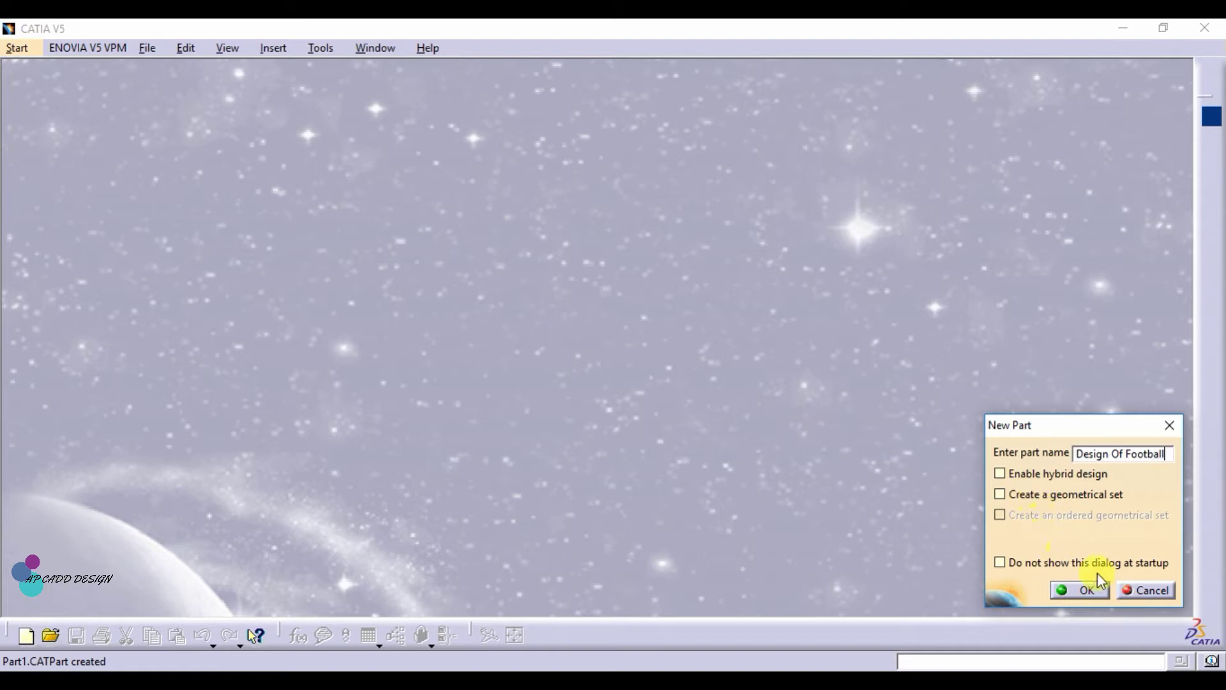
Step: Create the new part "Design Of Football" and hide its xy, yz and zx planes
click(1083, 588)
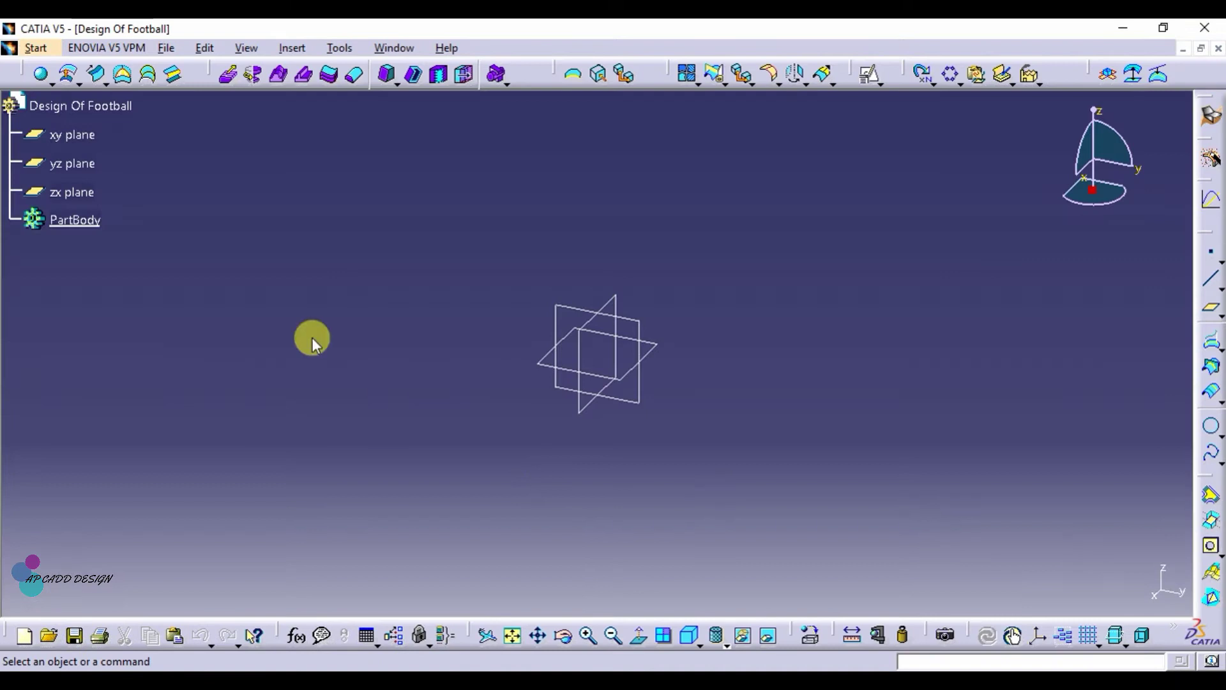
drag(461, 211, 876, 487)
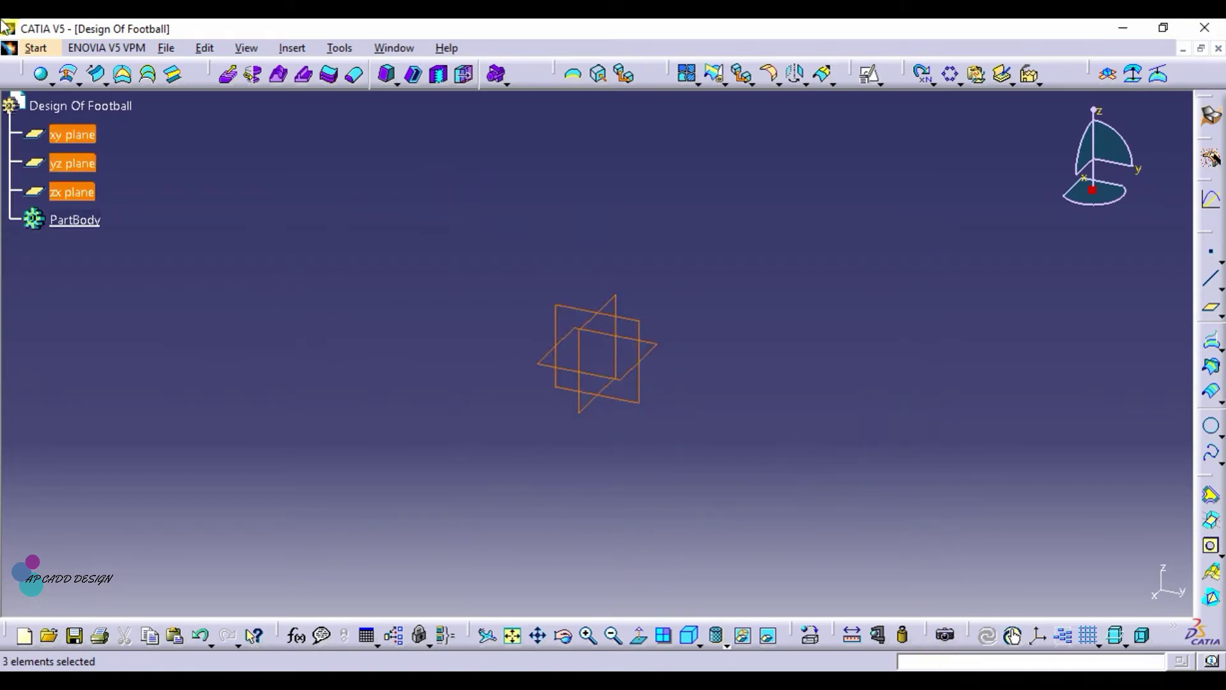
right_click(96, 135)
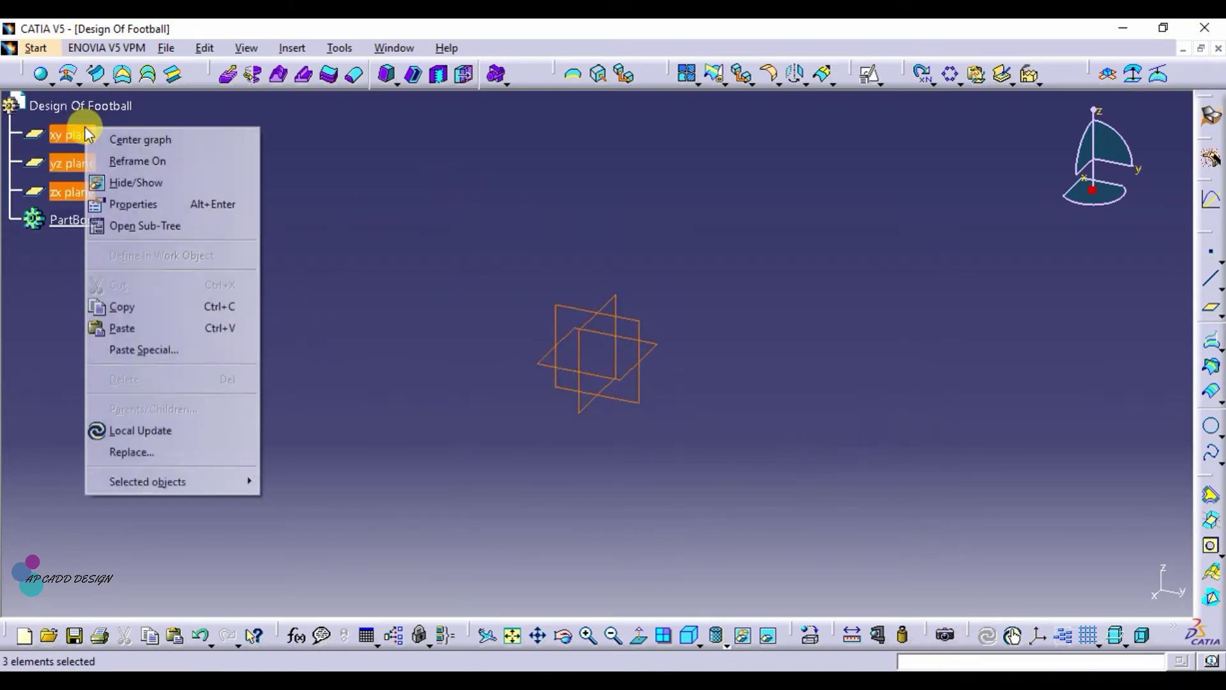
click(144, 184)
Step: Insert a standard axis system whose origin is a new coordinate point at X 0, Y 0, Z 0 mm
click(294, 48)
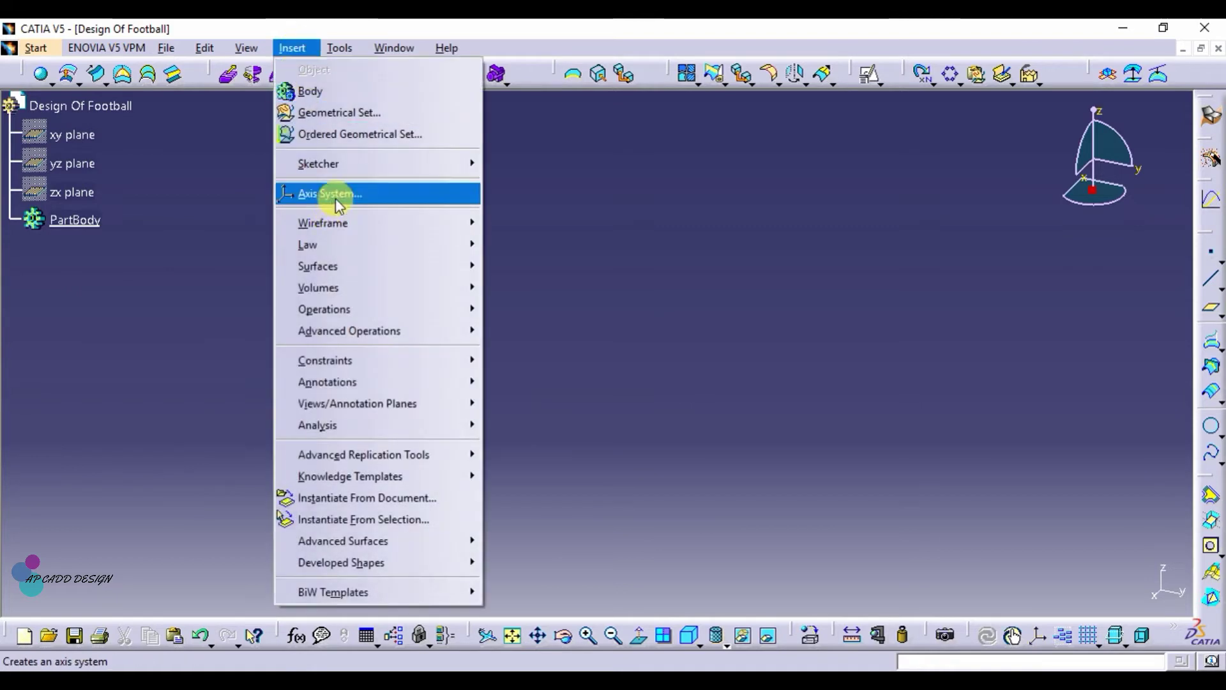
click(334, 193)
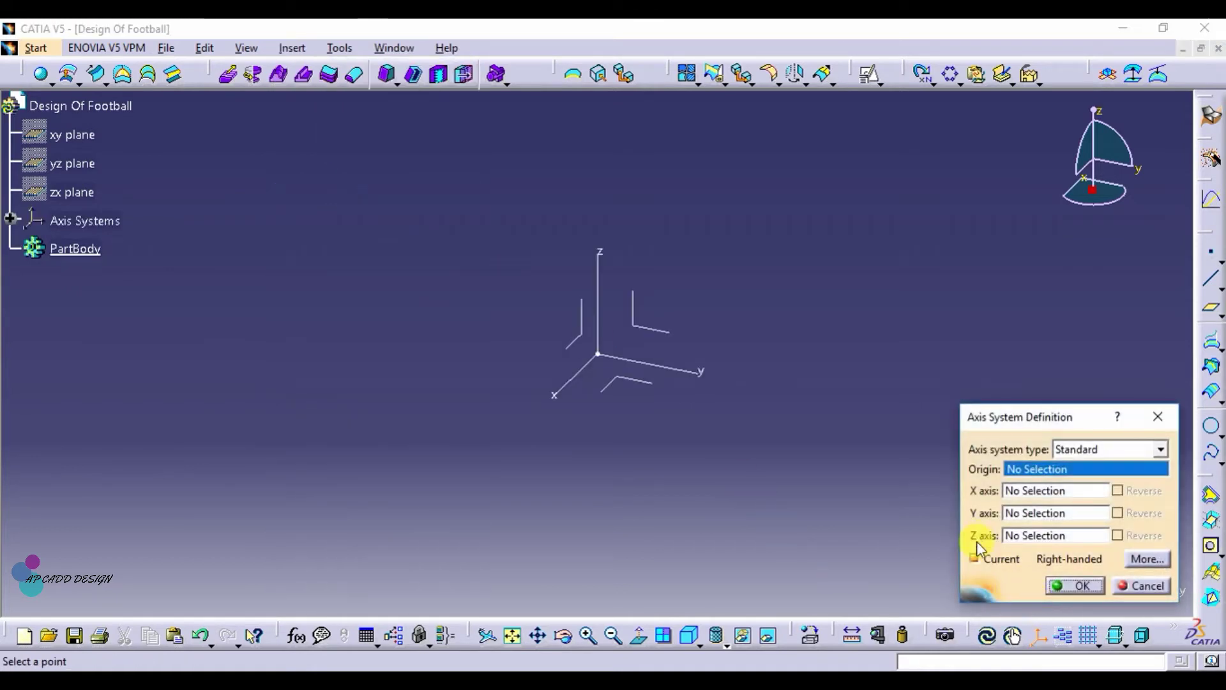
right_click(1039, 471)
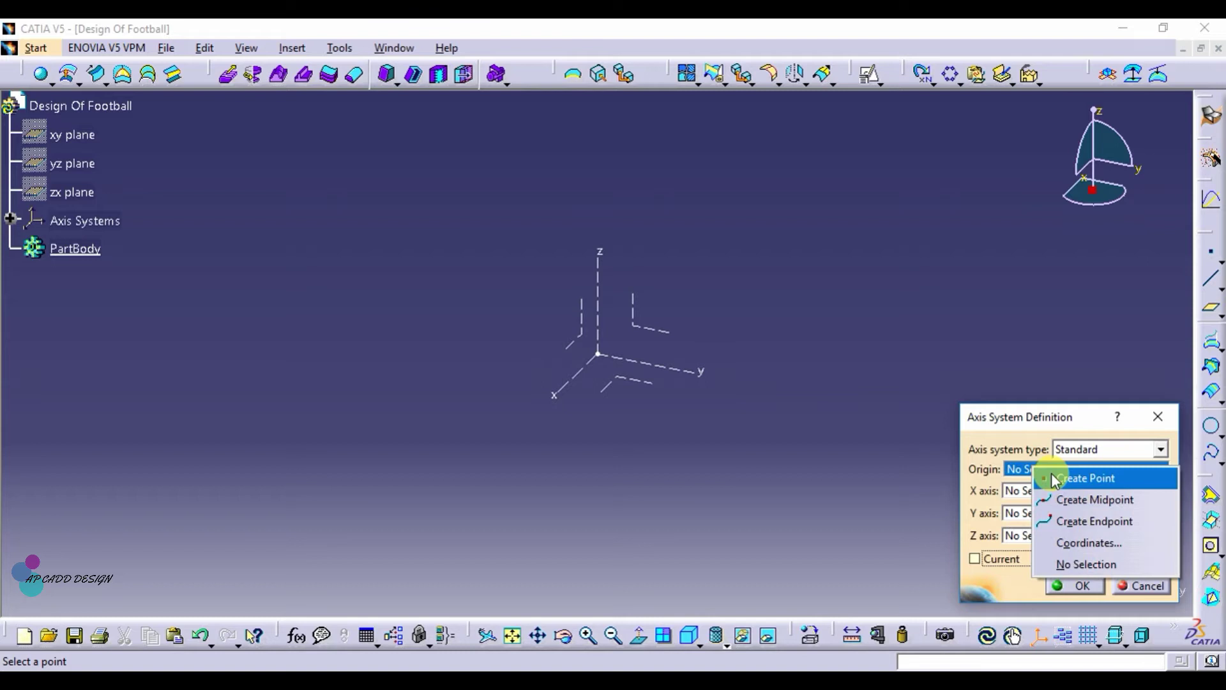
click(1060, 476)
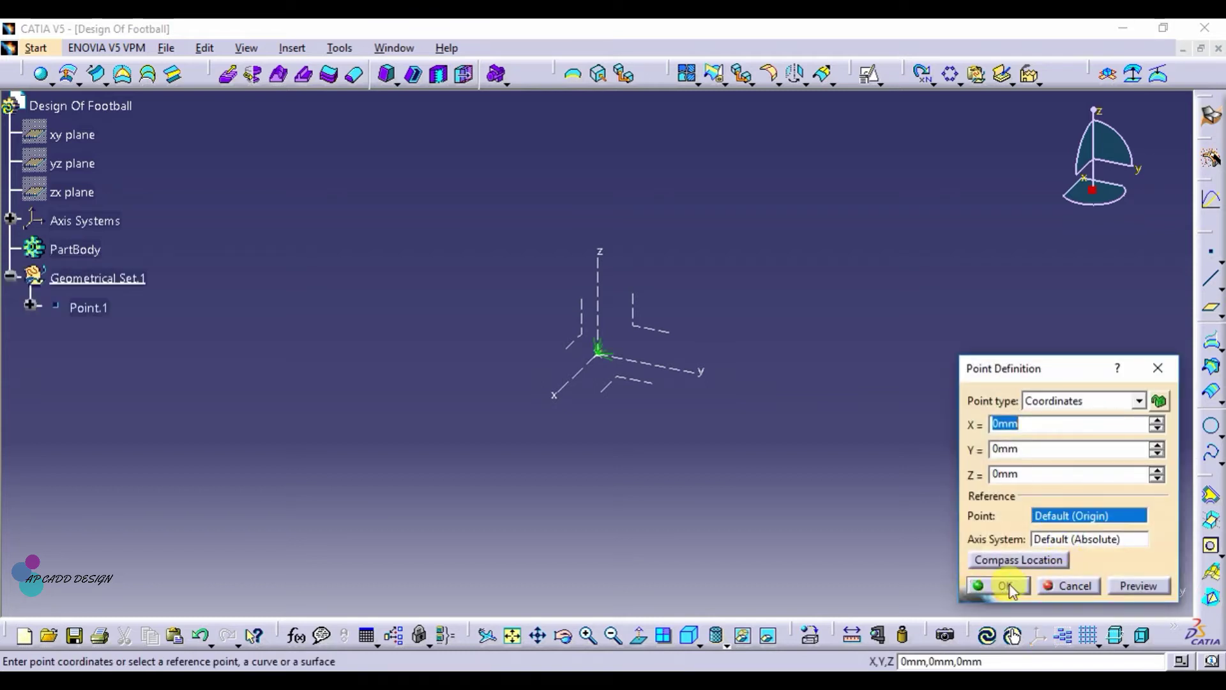
click(1005, 586)
click(1079, 586)
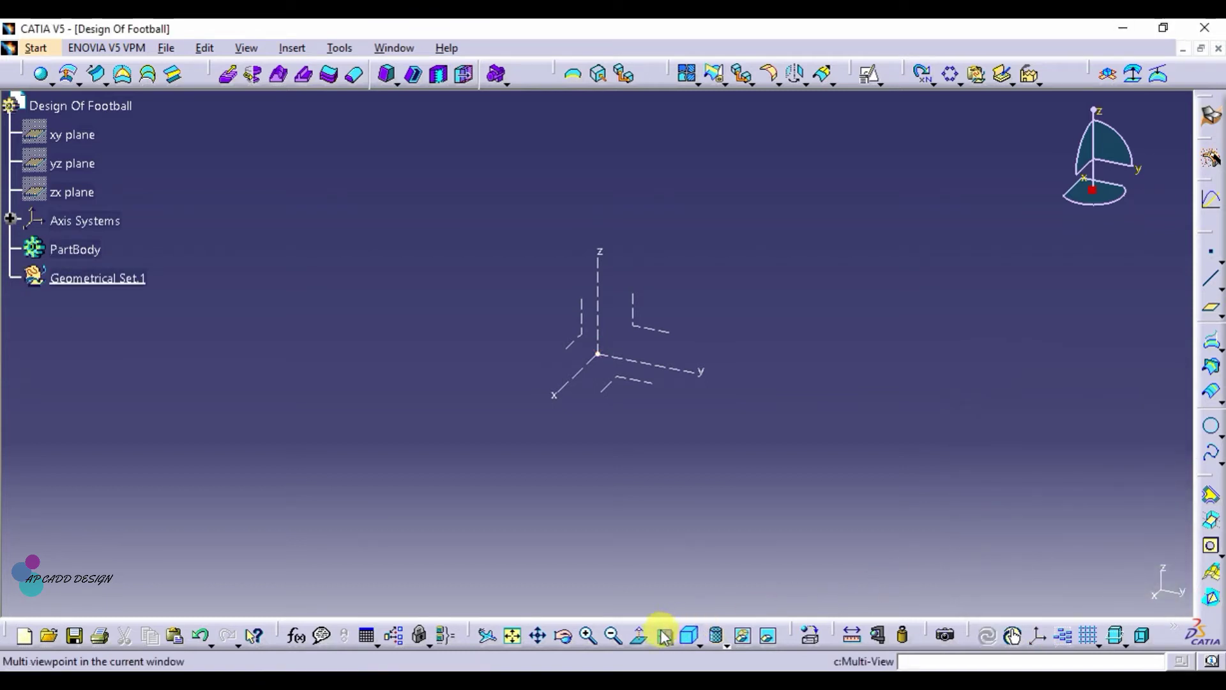
Step: Start a positioned sketch on the axis system's XY plane, with H along the y axis and V opposite the x axis
click(691, 635)
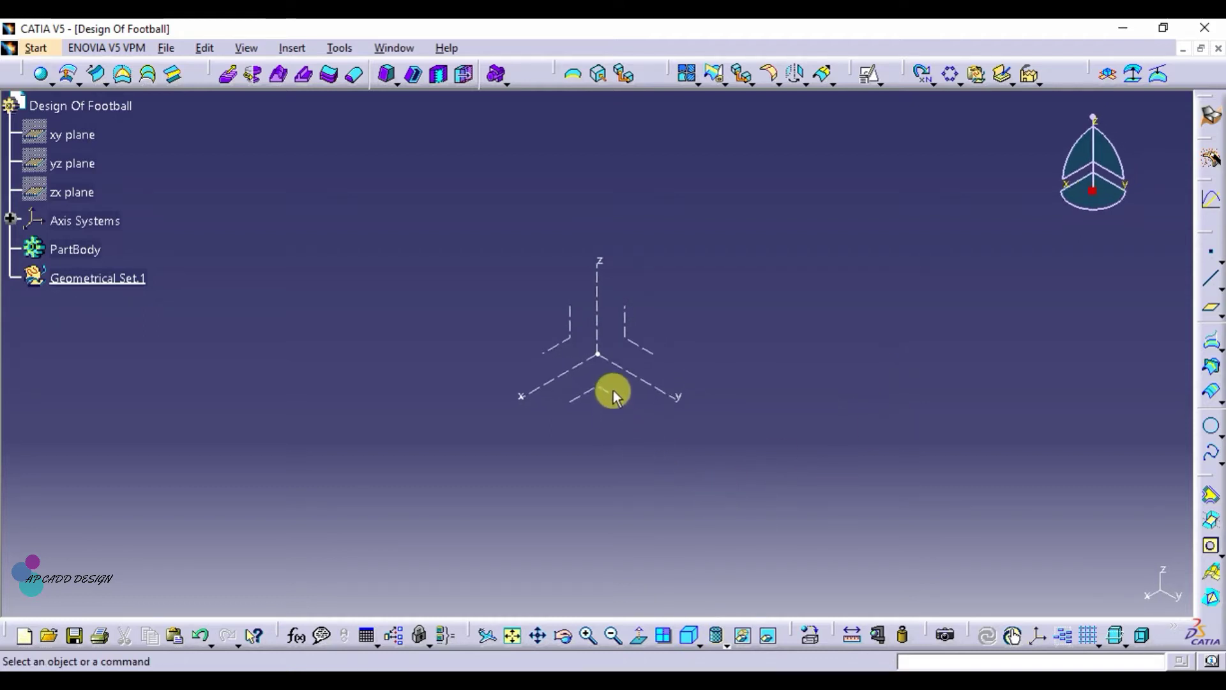
click(874, 82)
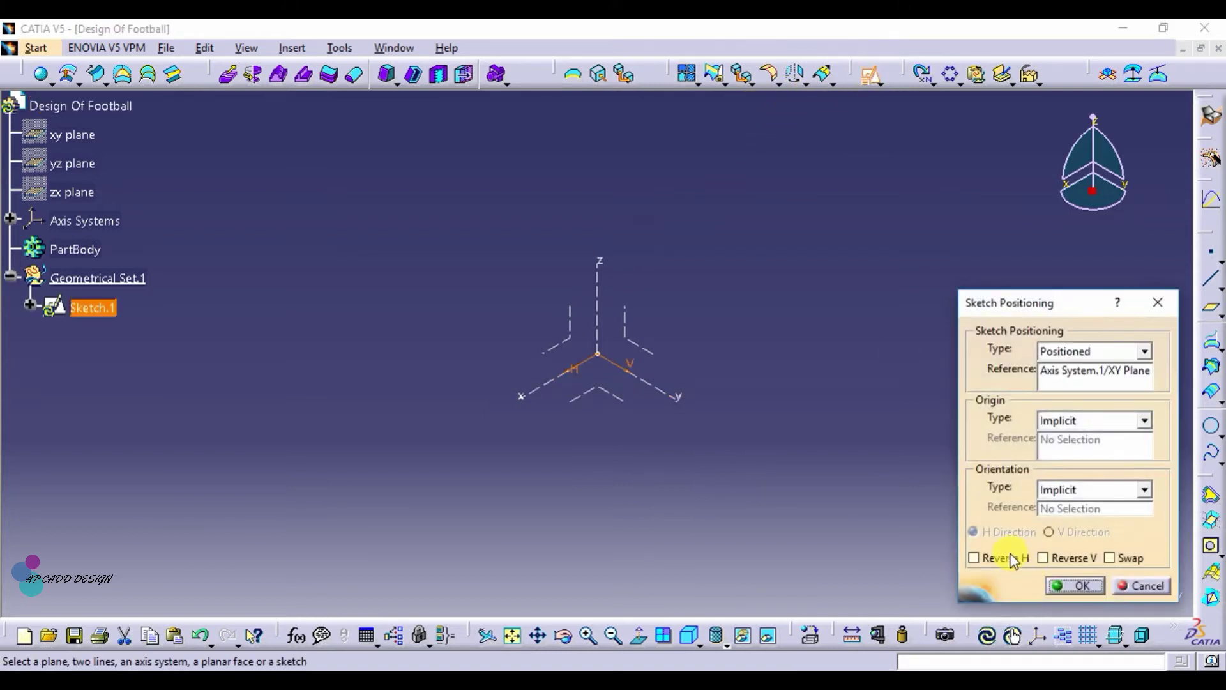
click(1073, 586)
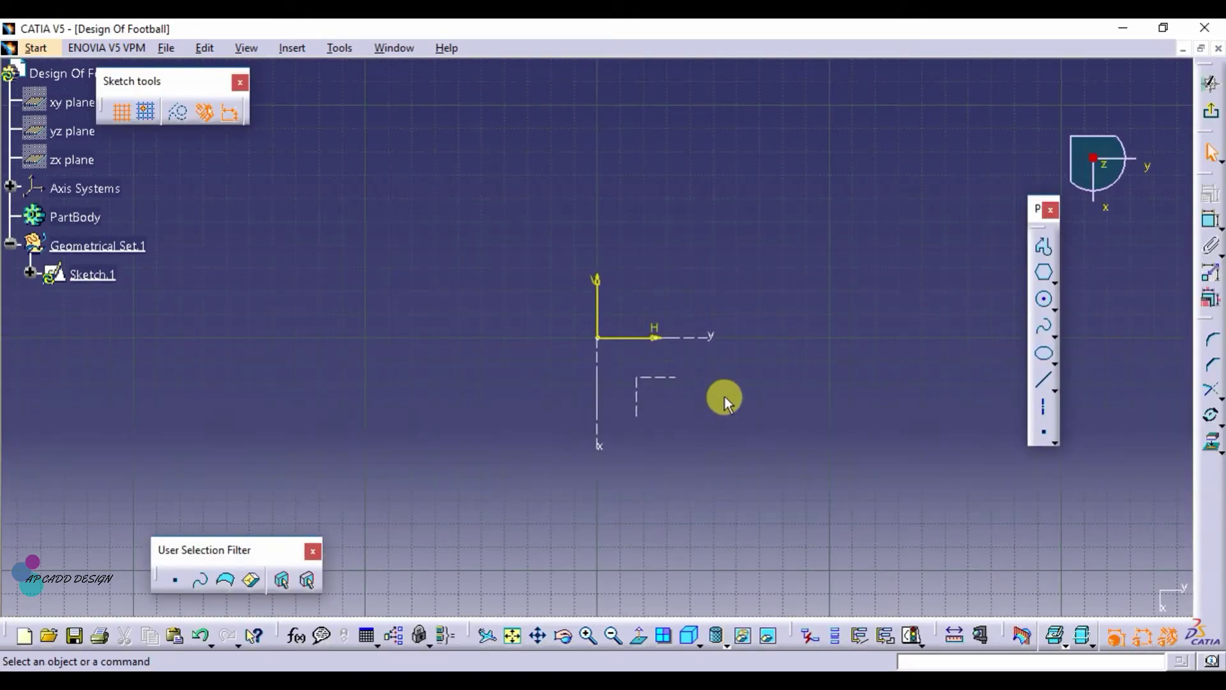
Step: Sketch a closed triangle with its apex at the origin and a horizontal base about 93 mm long below it
click(1045, 385)
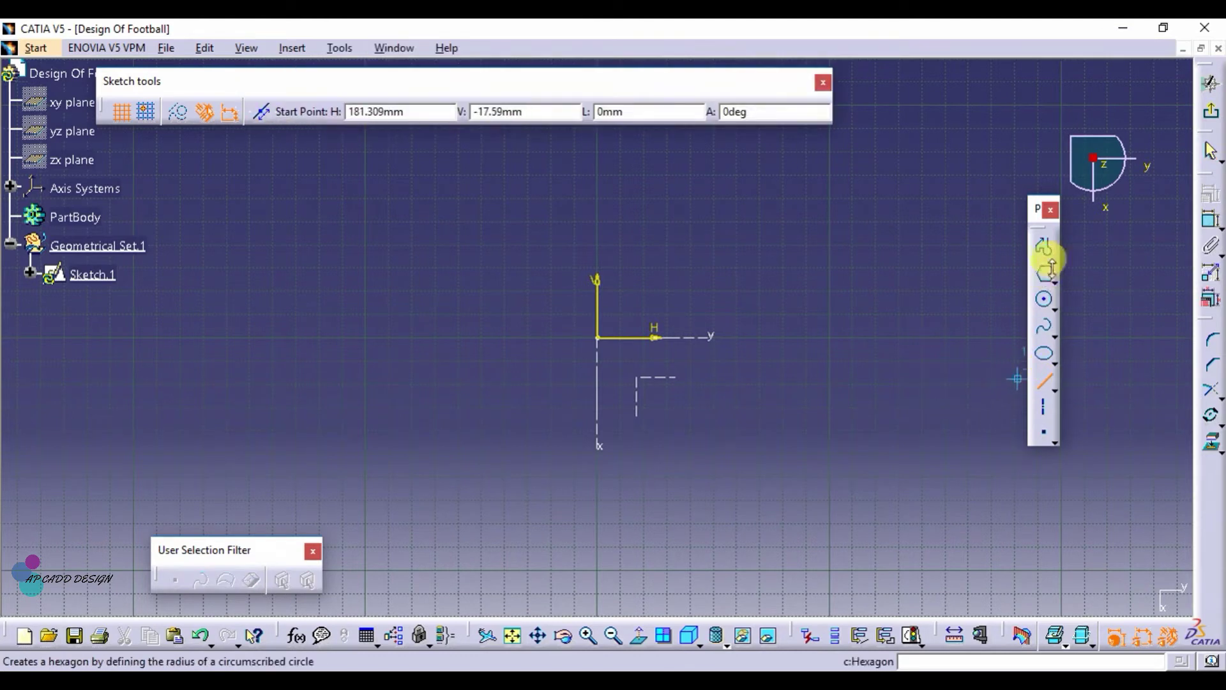
click(1045, 251)
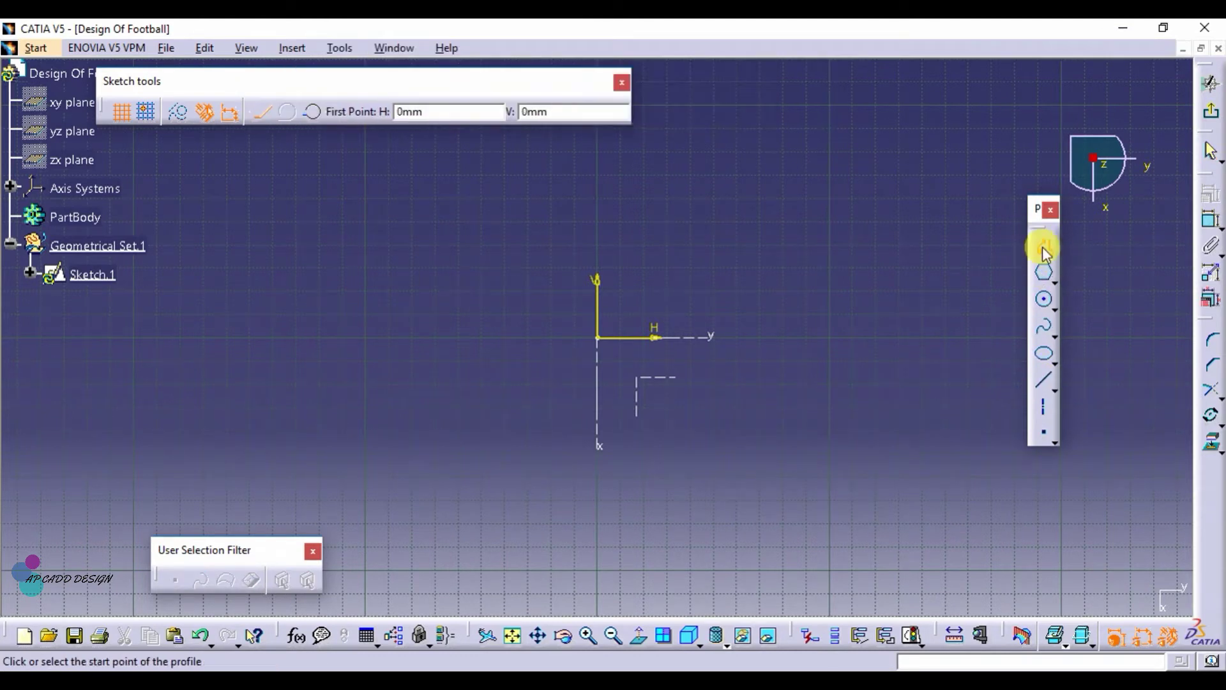
click(602, 339)
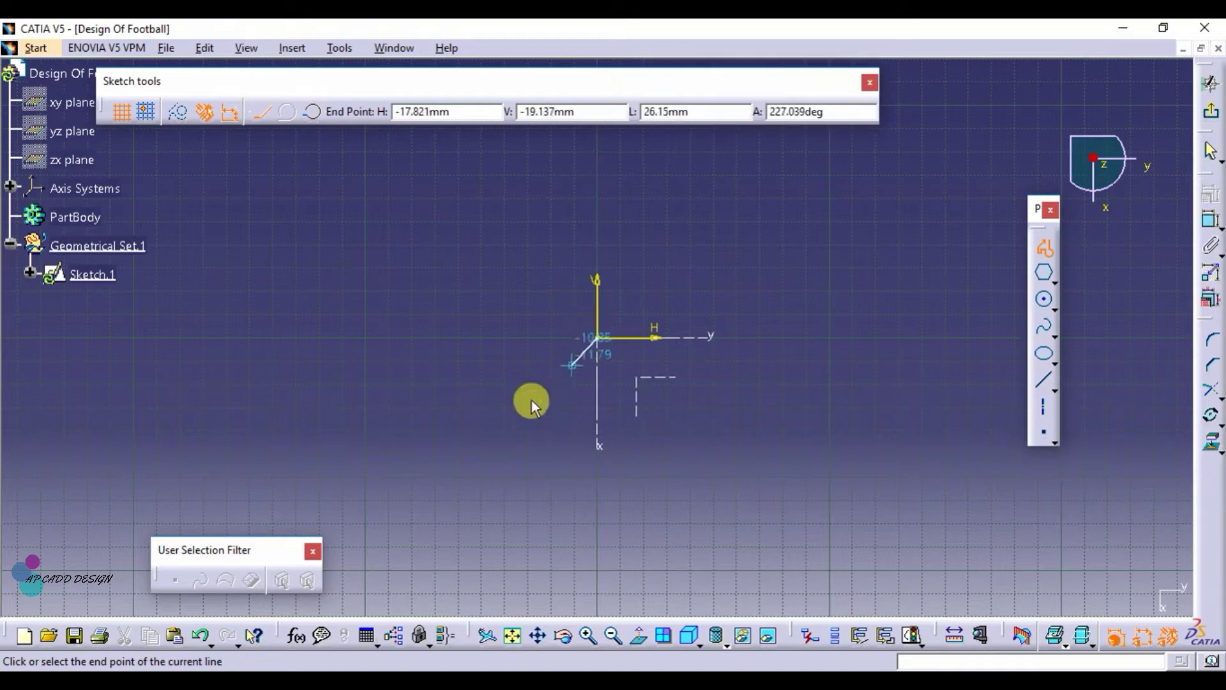
click(522, 497)
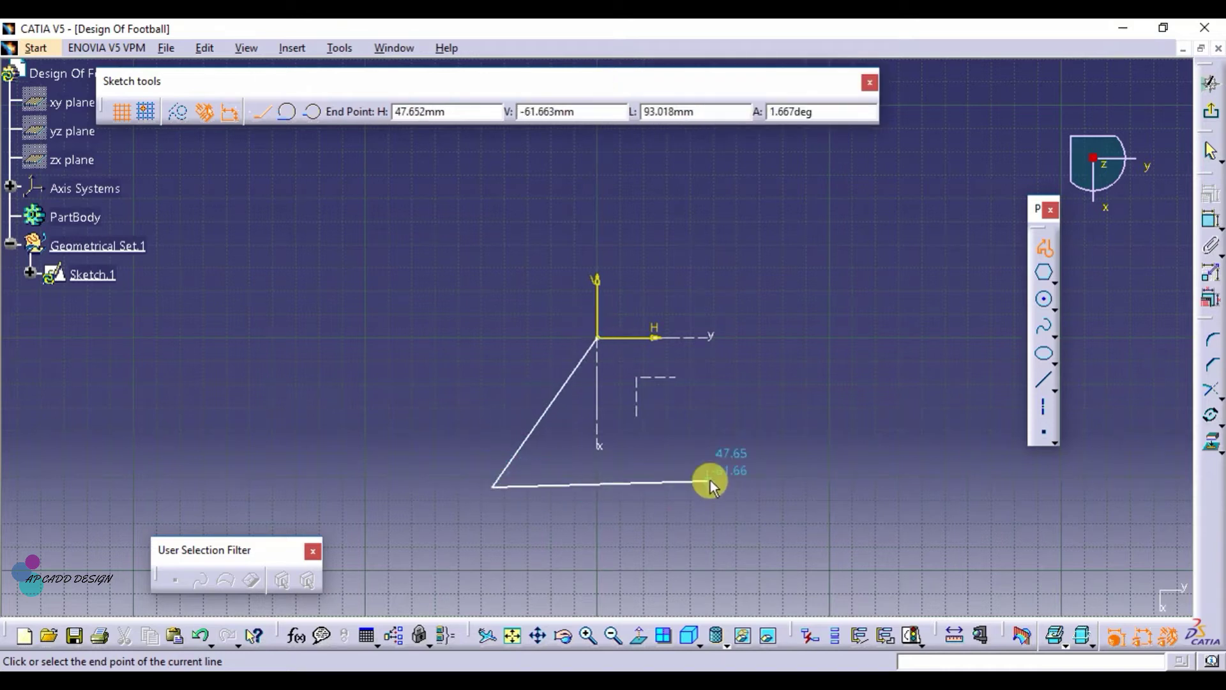
click(706, 486)
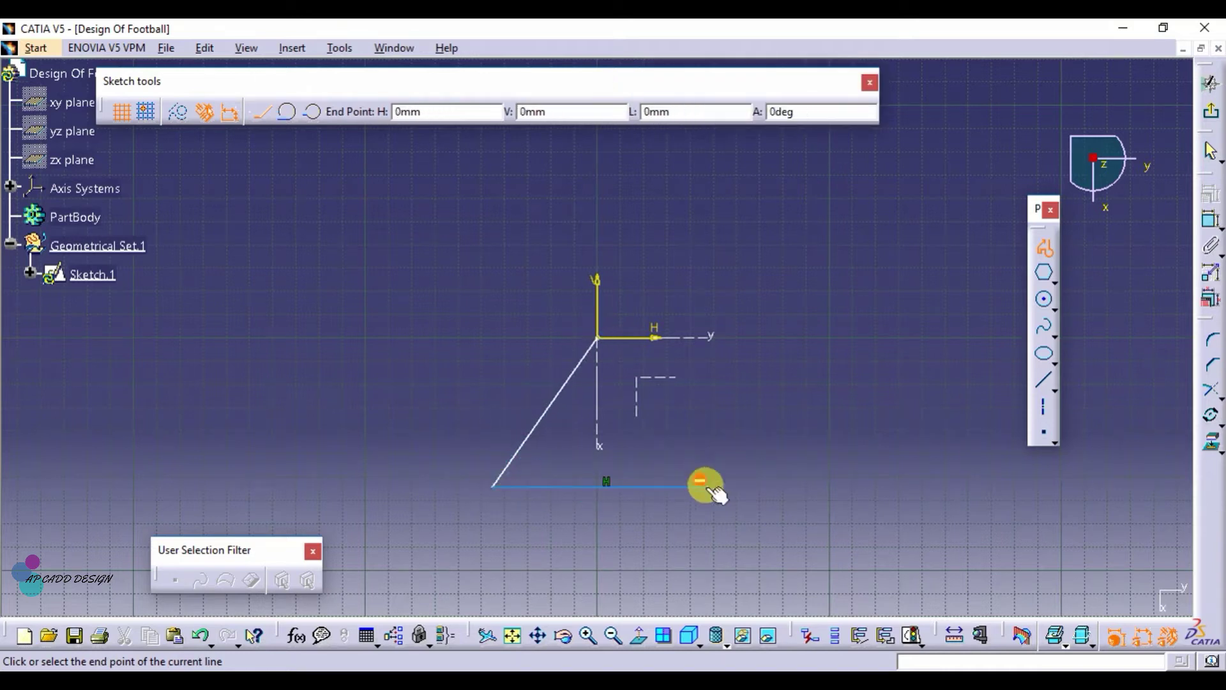
click(602, 339)
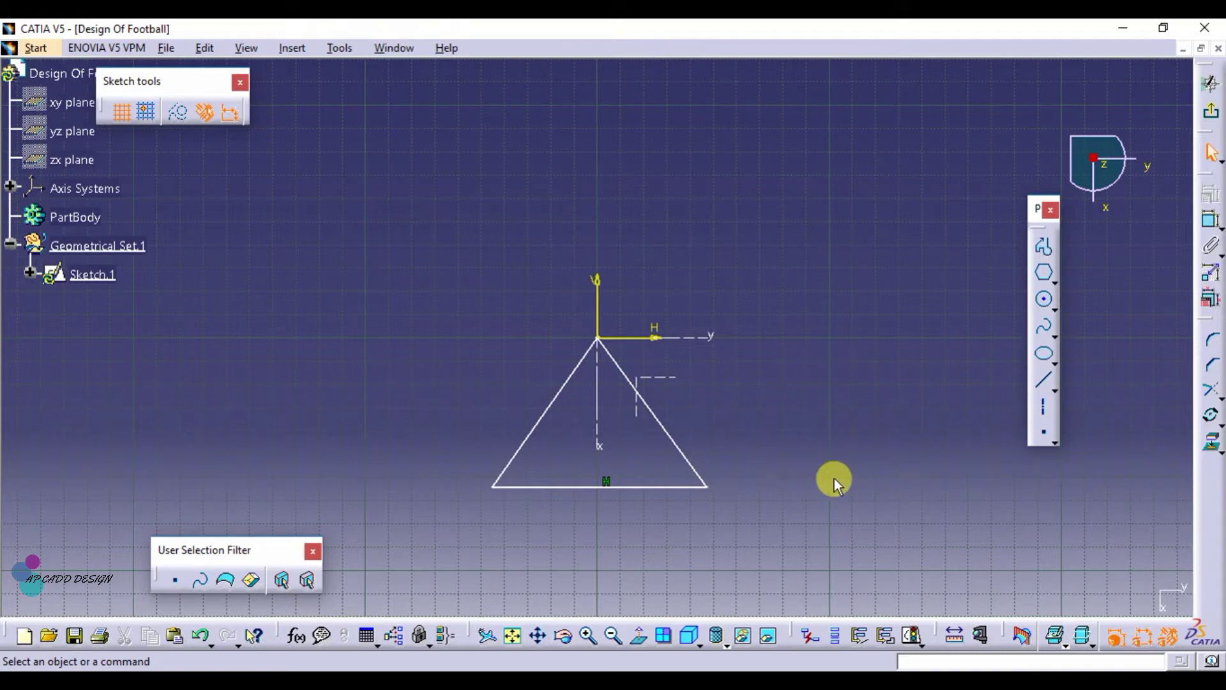
Step: Dimension the length of the triangle's base and set it to 80 mm
click(1210, 221)
click(536, 487)
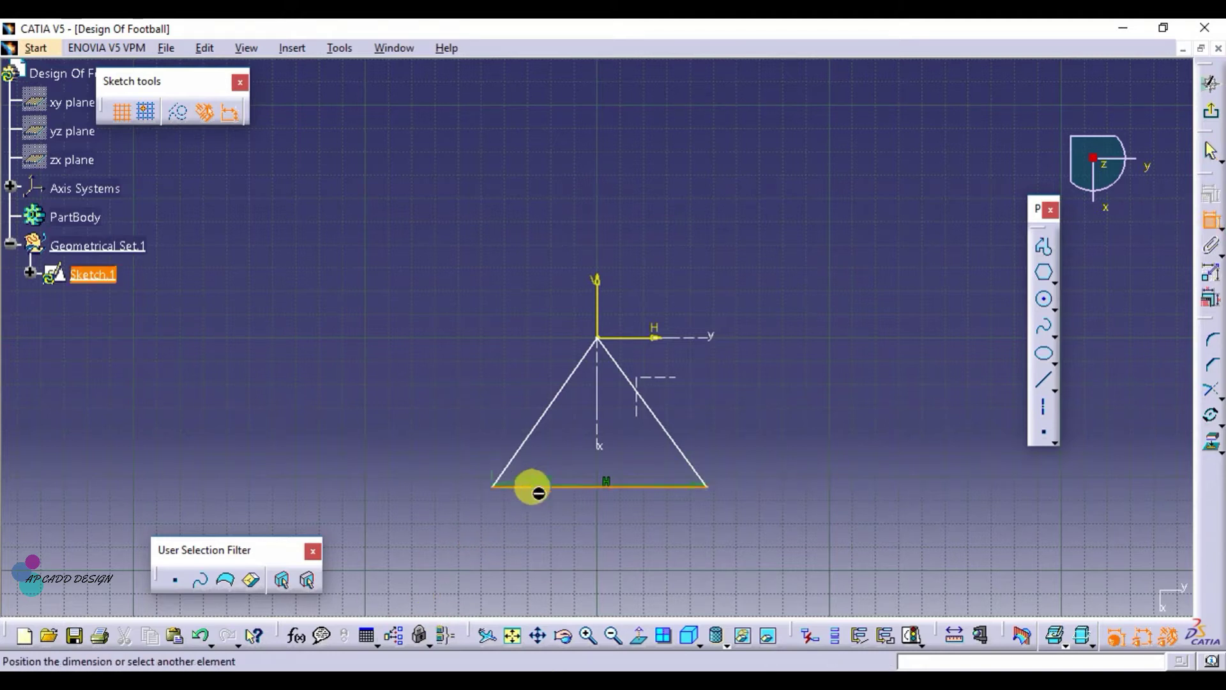
click(618, 540)
double_click(623, 541)
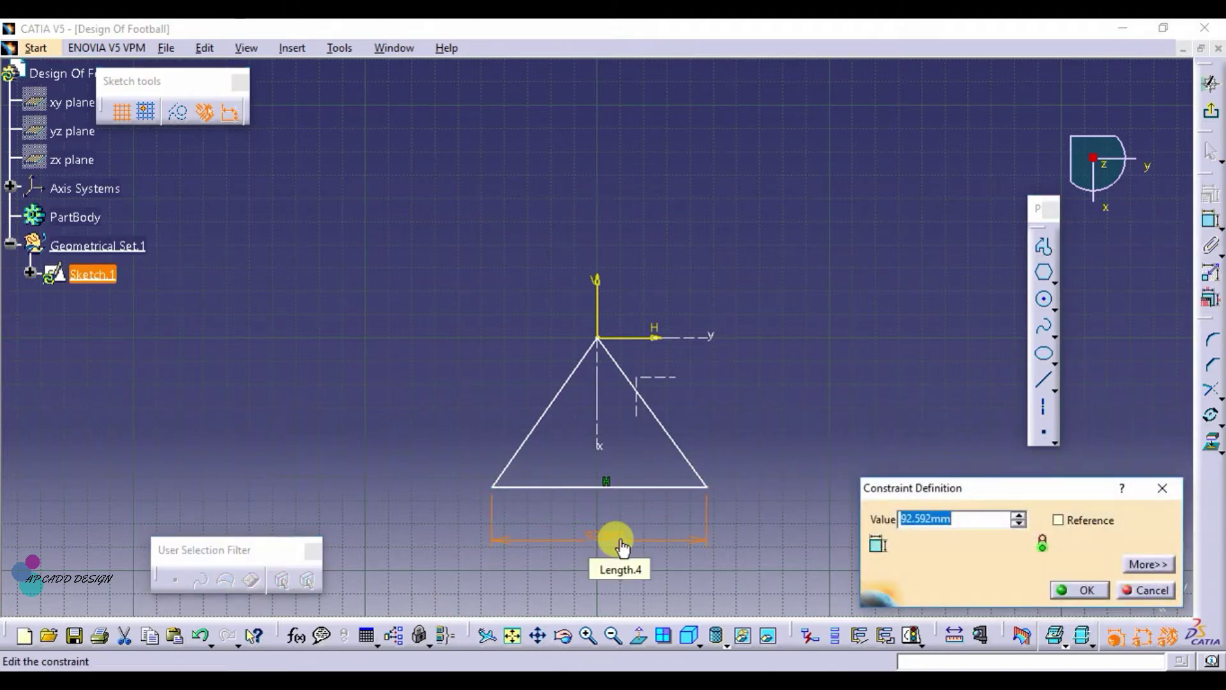
text(80)
key(Return)
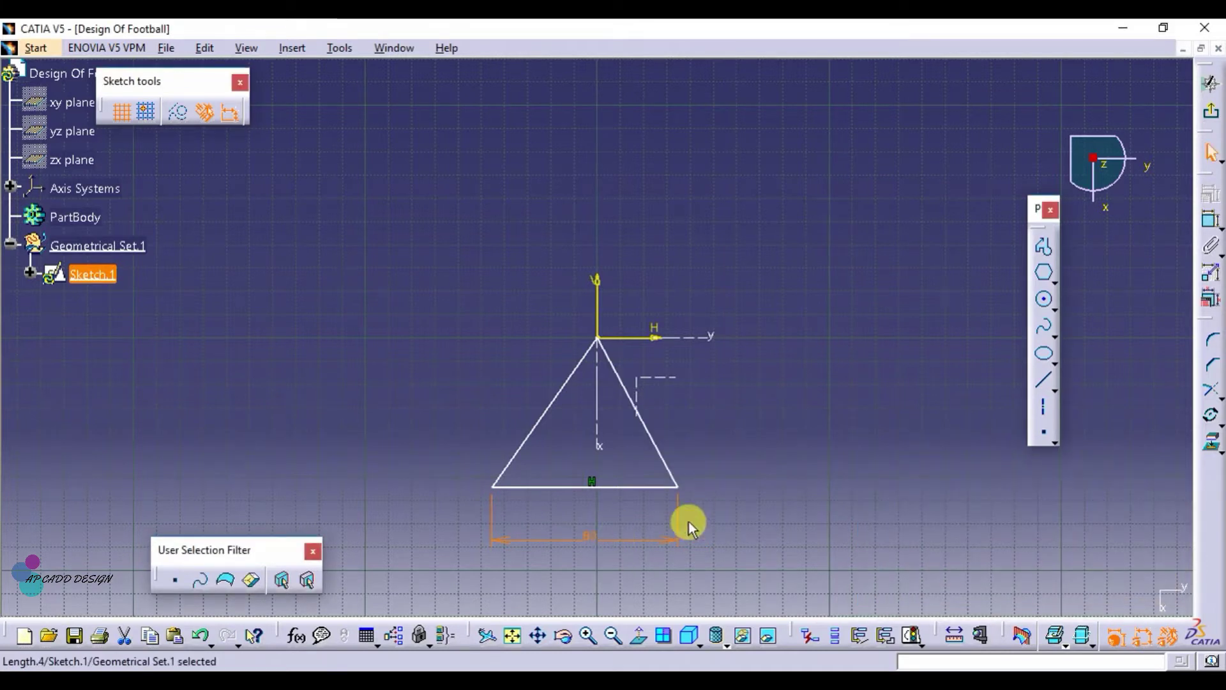
Step: Constrain the two endpoints of the triangle's base to be symmetric about the vertical axis through the origin
click(1210, 220)
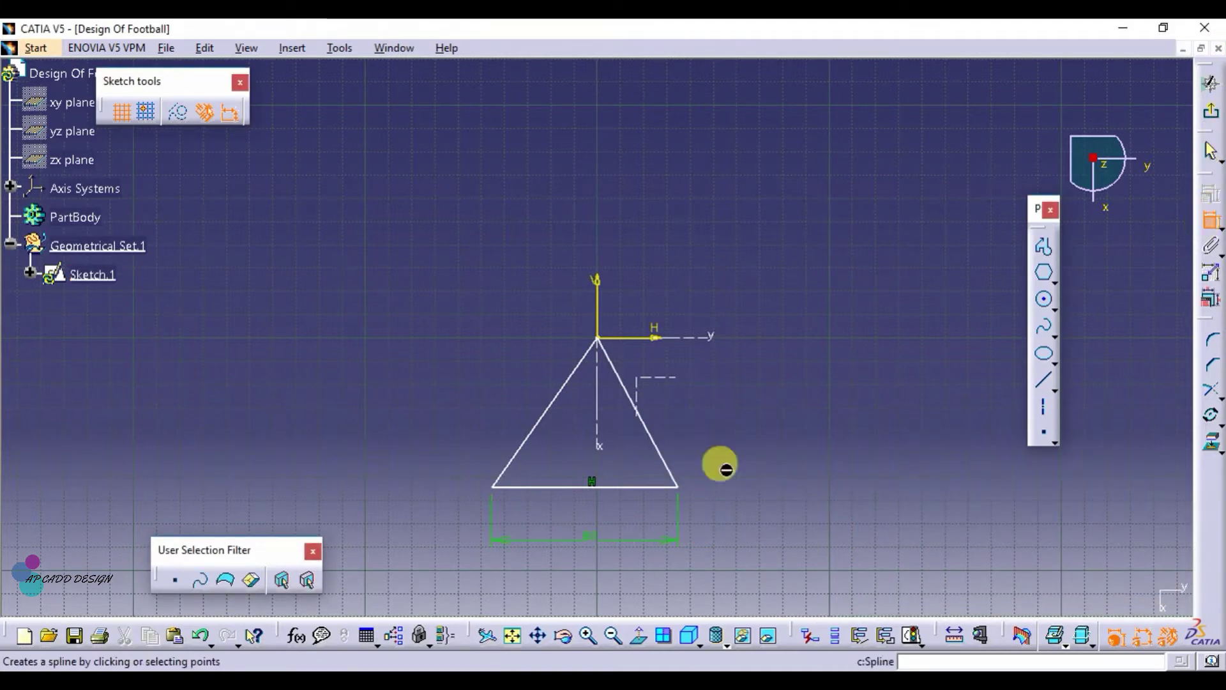
click(493, 486)
click(678, 487)
right_click(795, 421)
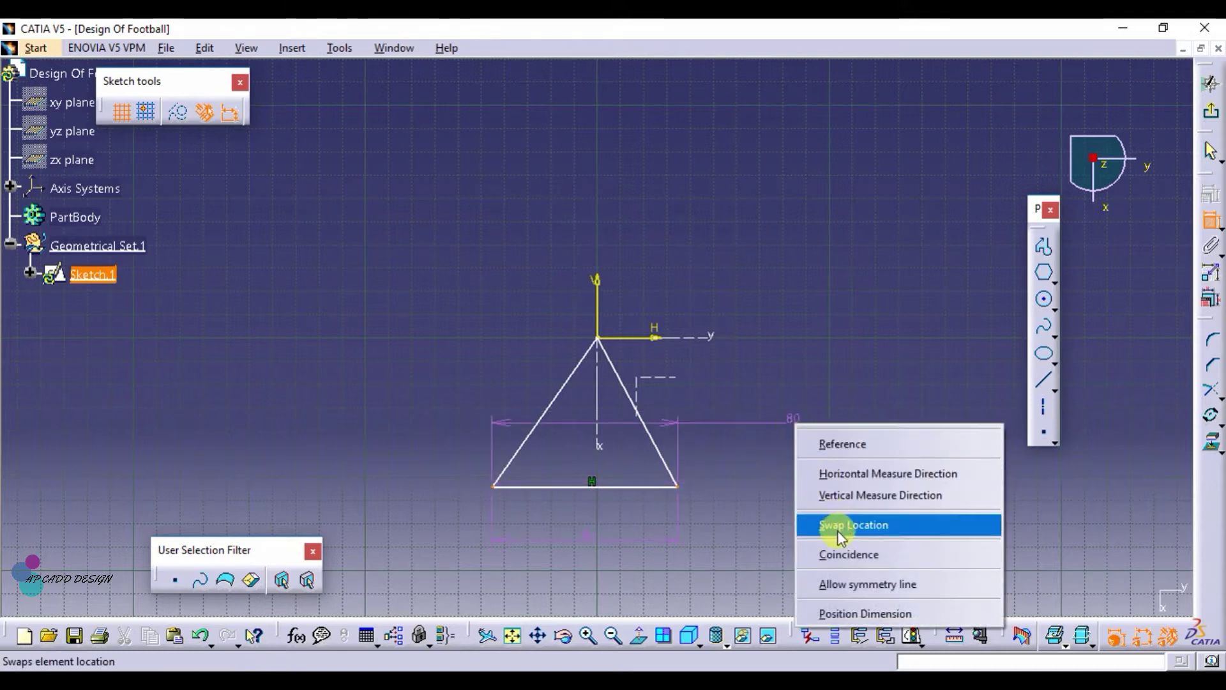
click(853, 583)
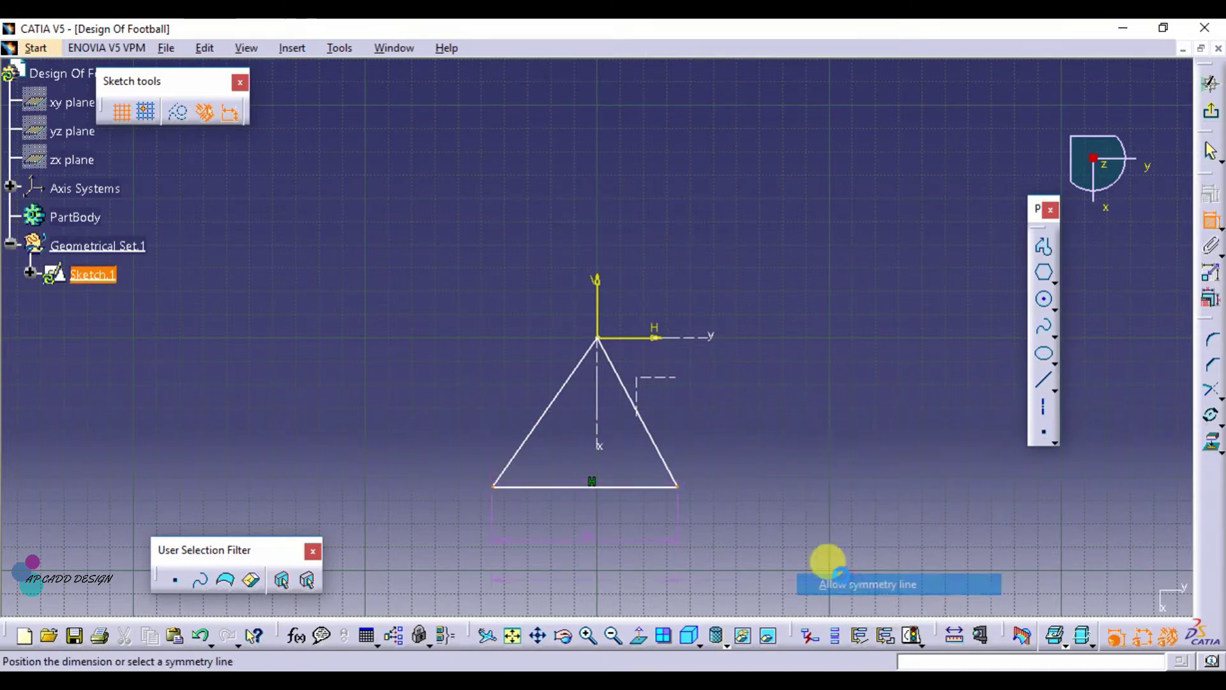
click(599, 424)
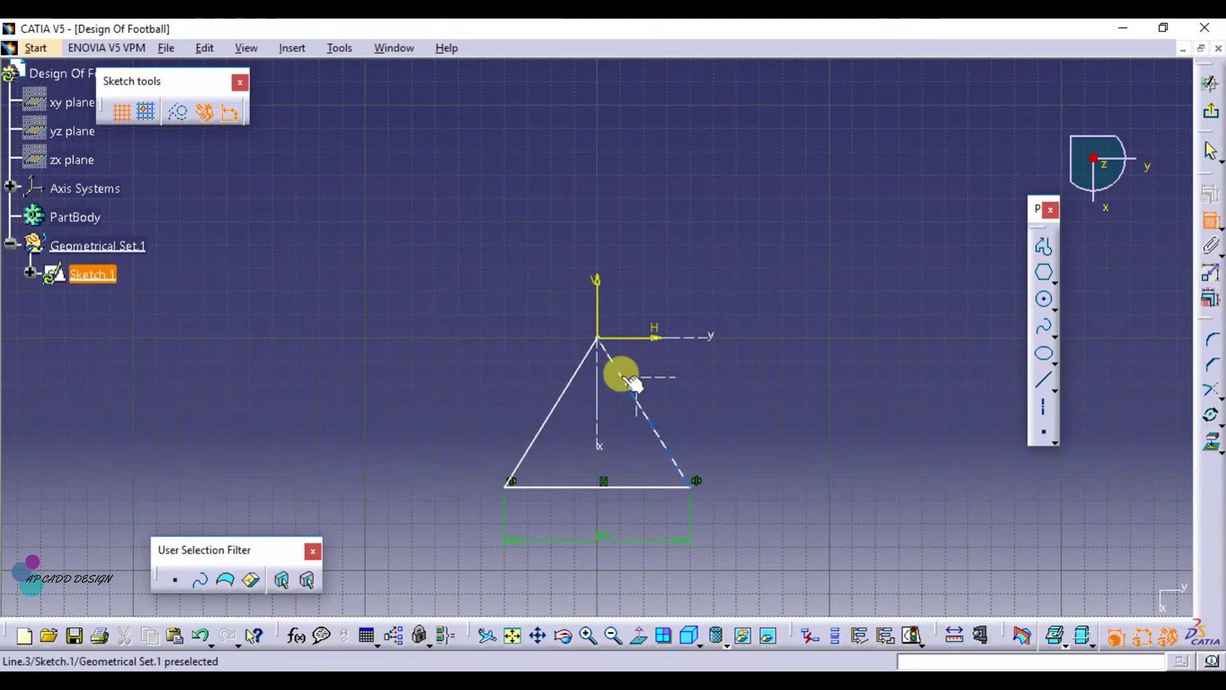
Step: Dimension the angle between the triangle's two slanted sides and set it to 72 degrees
click(565, 405)
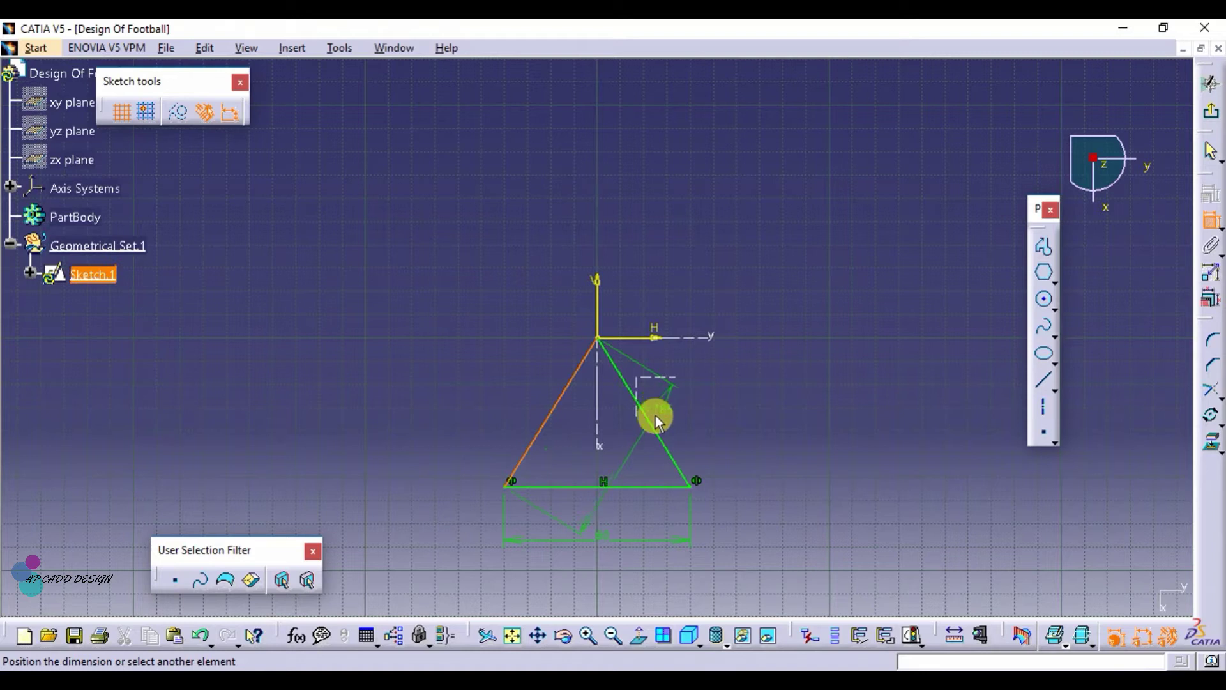
click(604, 409)
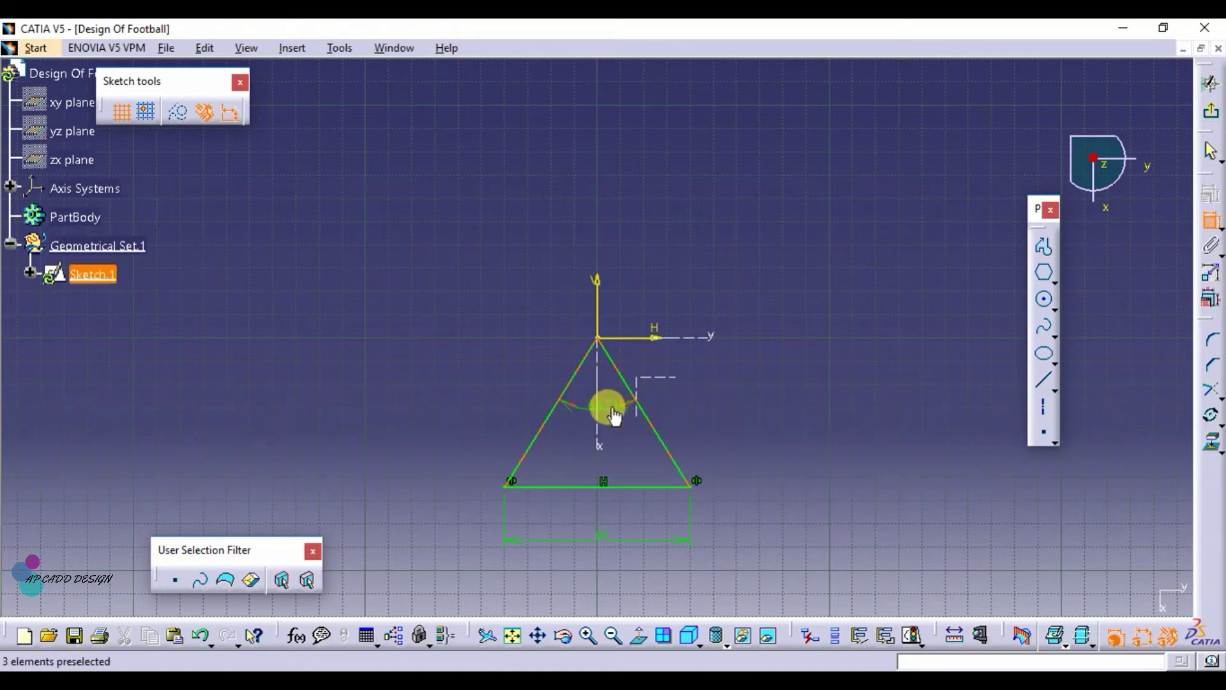
double_click(611, 406)
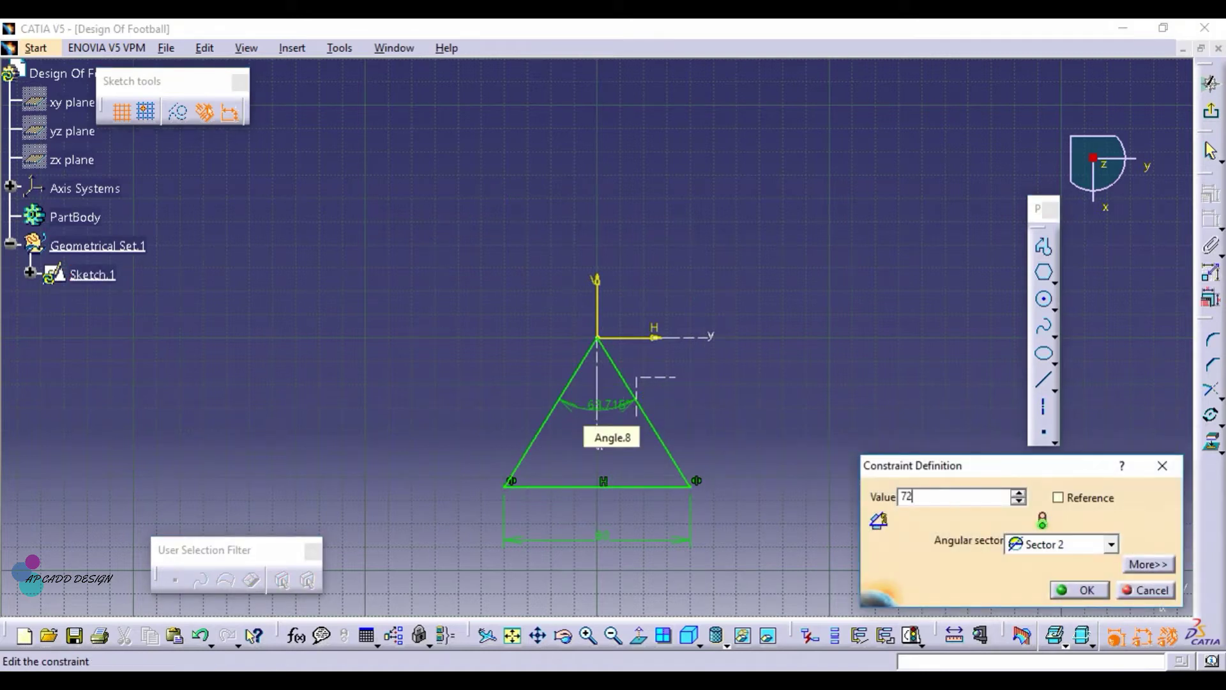
text(72)
key(Return)
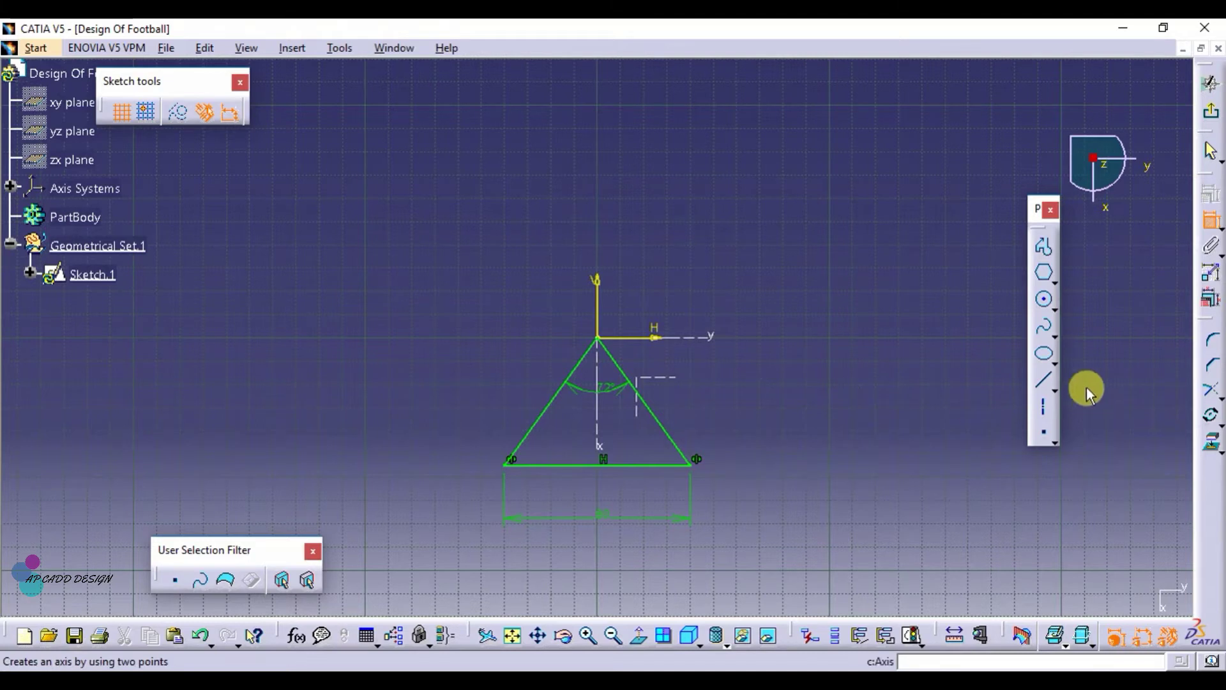
Step: Draw a horizontal line about 52 mm long across the triangle, with its endpoints on the two slanted sides
click(1045, 385)
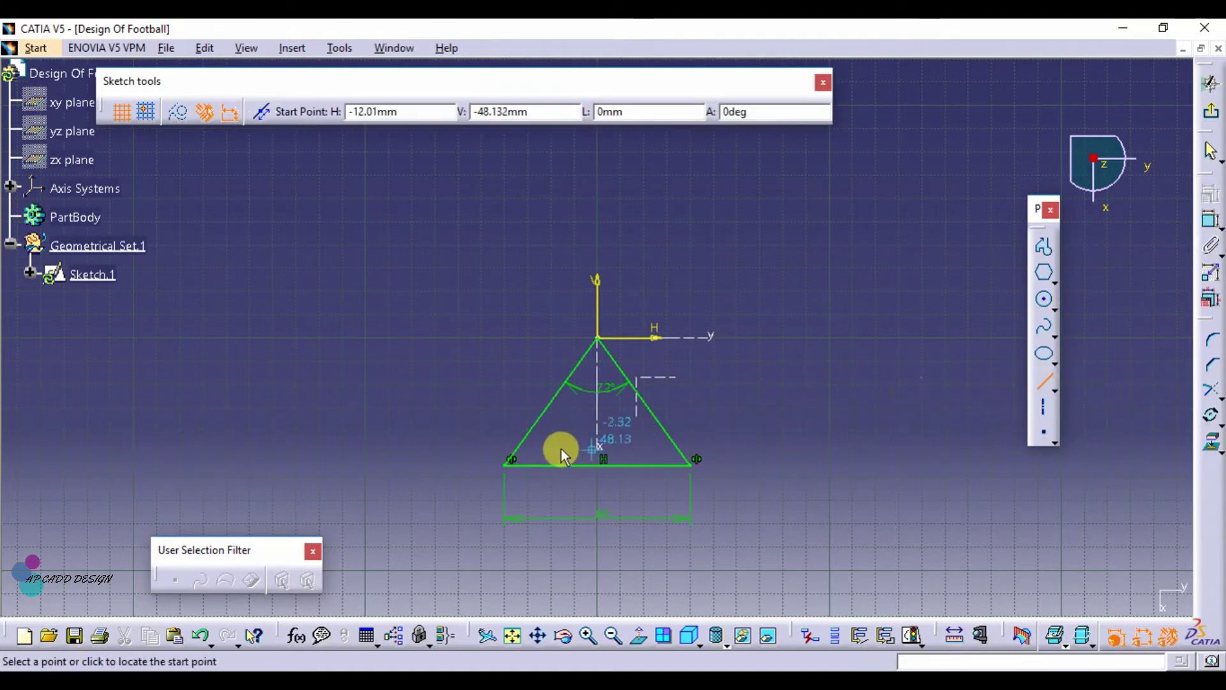
click(538, 420)
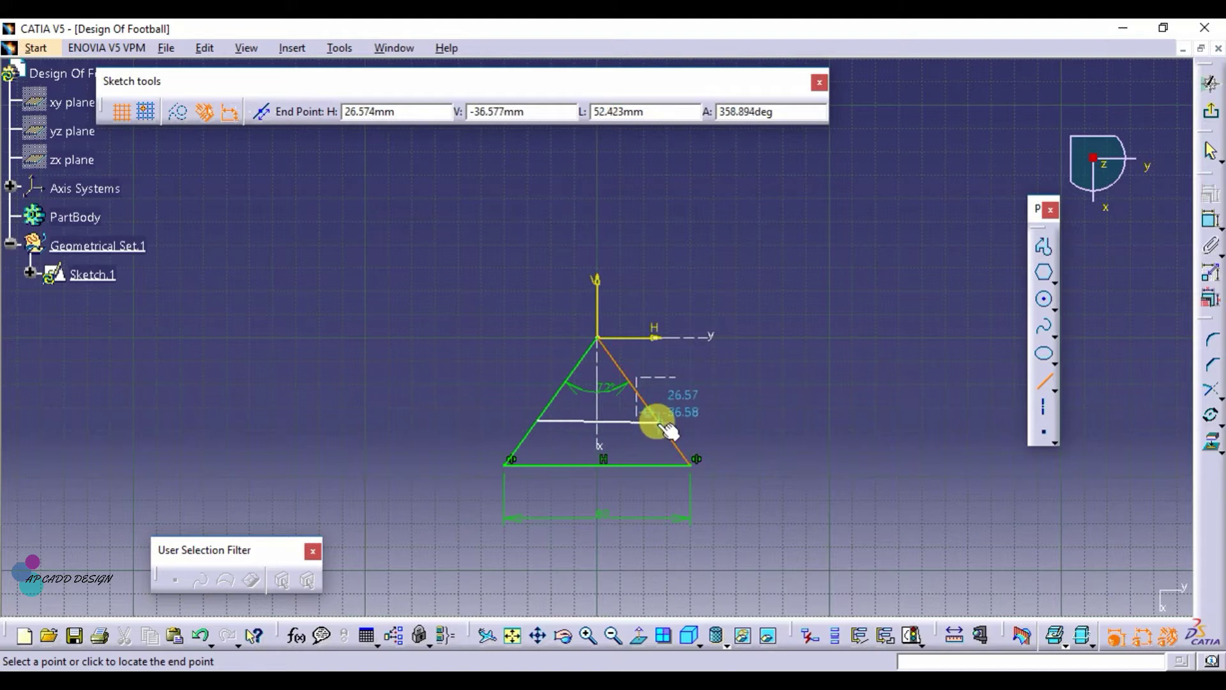
click(662, 416)
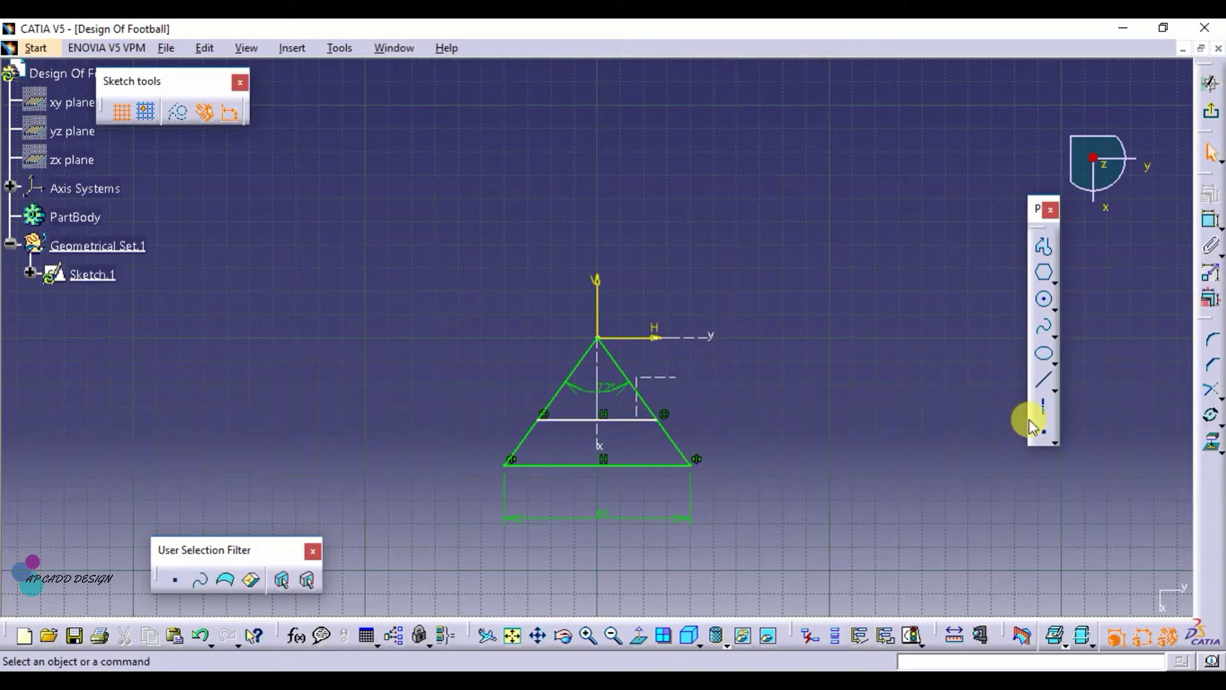
Step: Dimension the inner horizontal line's length and set it to 40 mm
click(1209, 230)
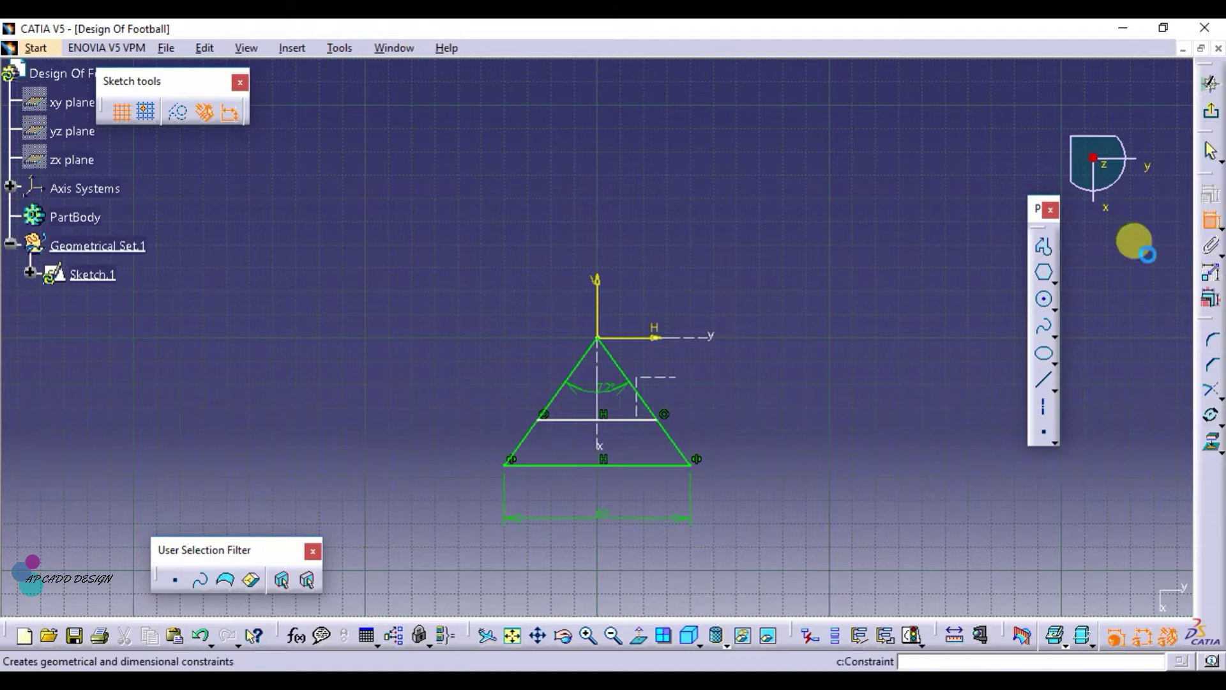
click(565, 420)
click(581, 493)
double_click(585, 490)
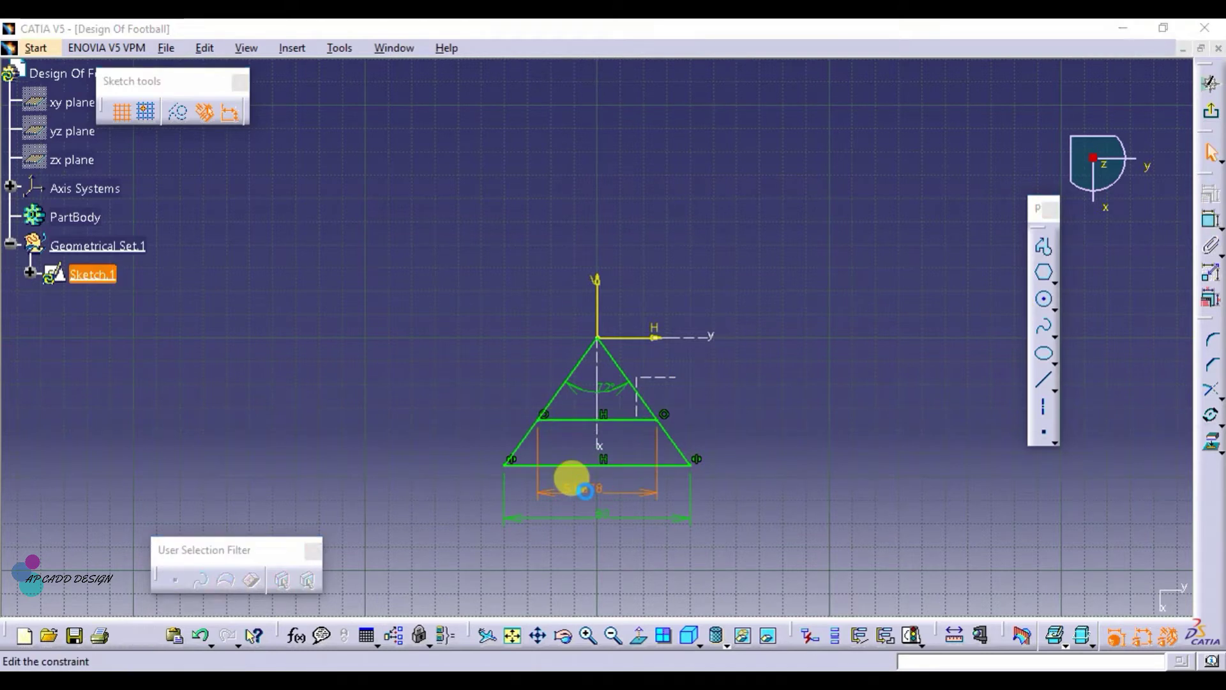
text(40)
key(Return)
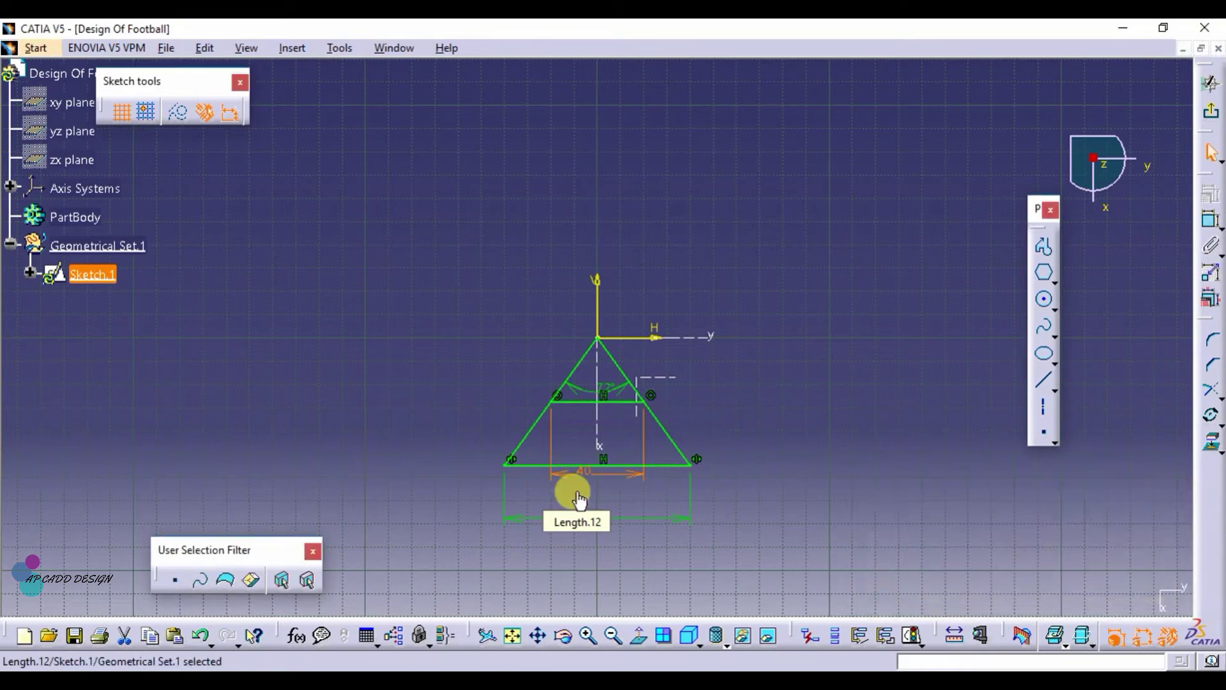
click(774, 418)
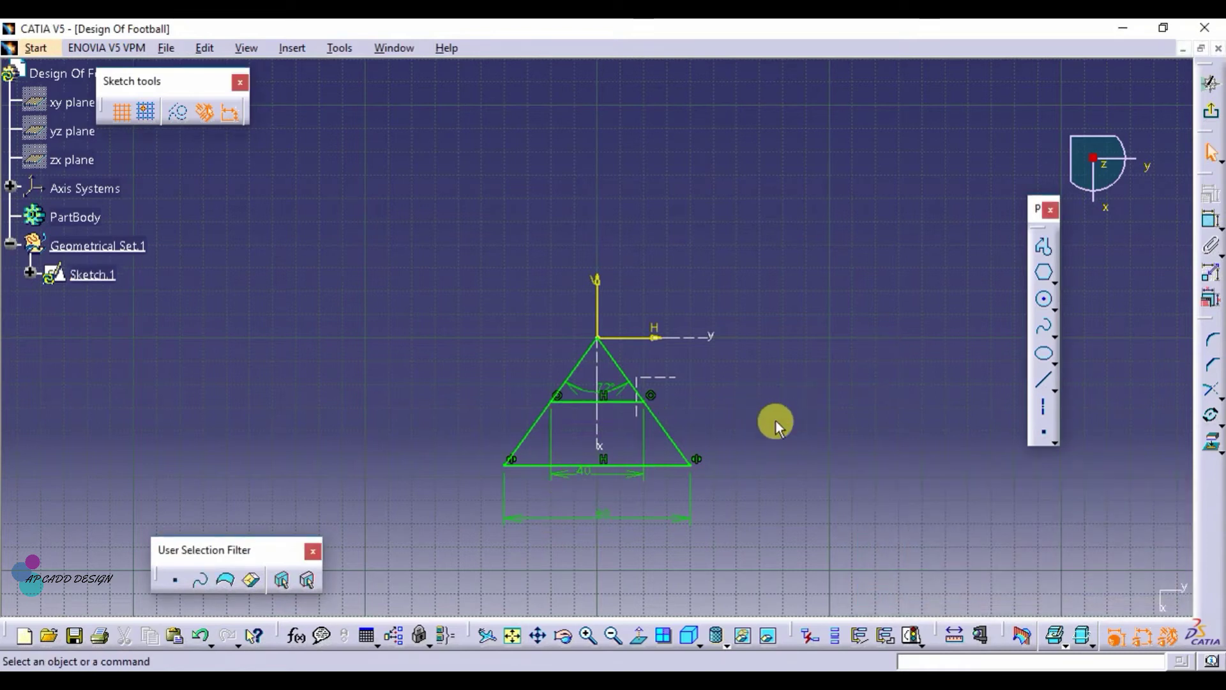
Step: Convert the triangle's two slanted sides to construction lines
click(528, 436)
ctrl+click(675, 437)
click(179, 112)
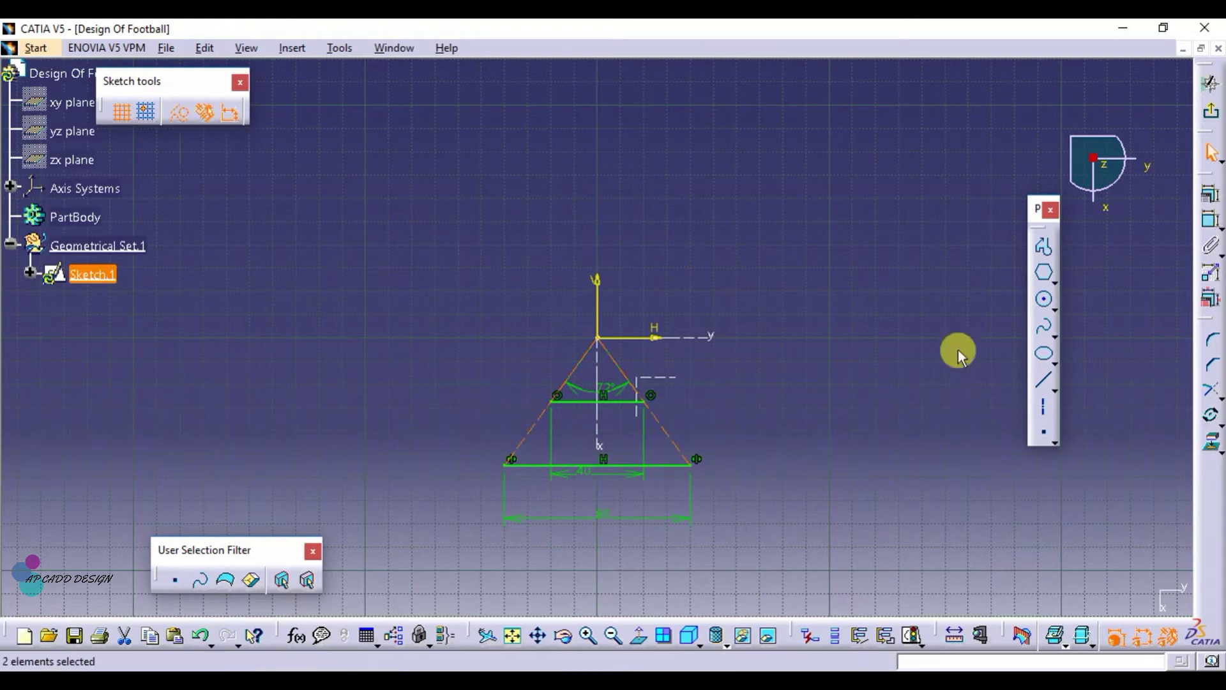
click(806, 434)
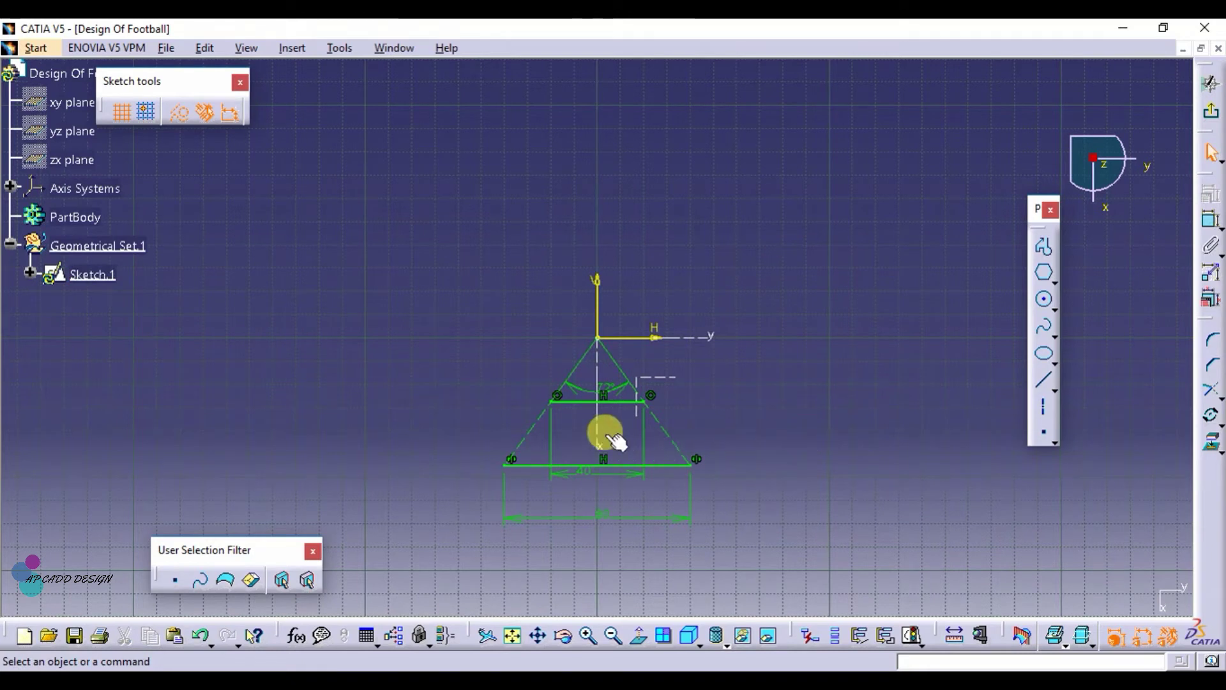
Step: Rotate the 40 mm line about the origin in duplicate mode with 5 instances at 72 degrees, keeping its constraints, to form a pentagon
click(1211, 415)
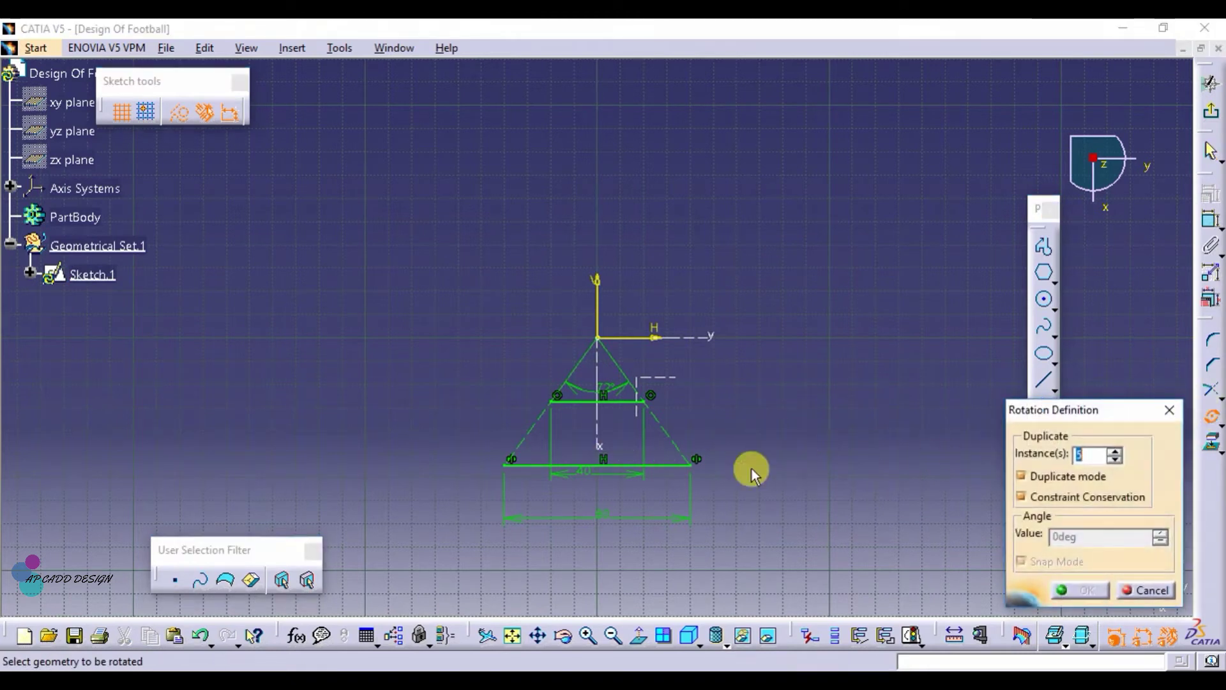
click(605, 403)
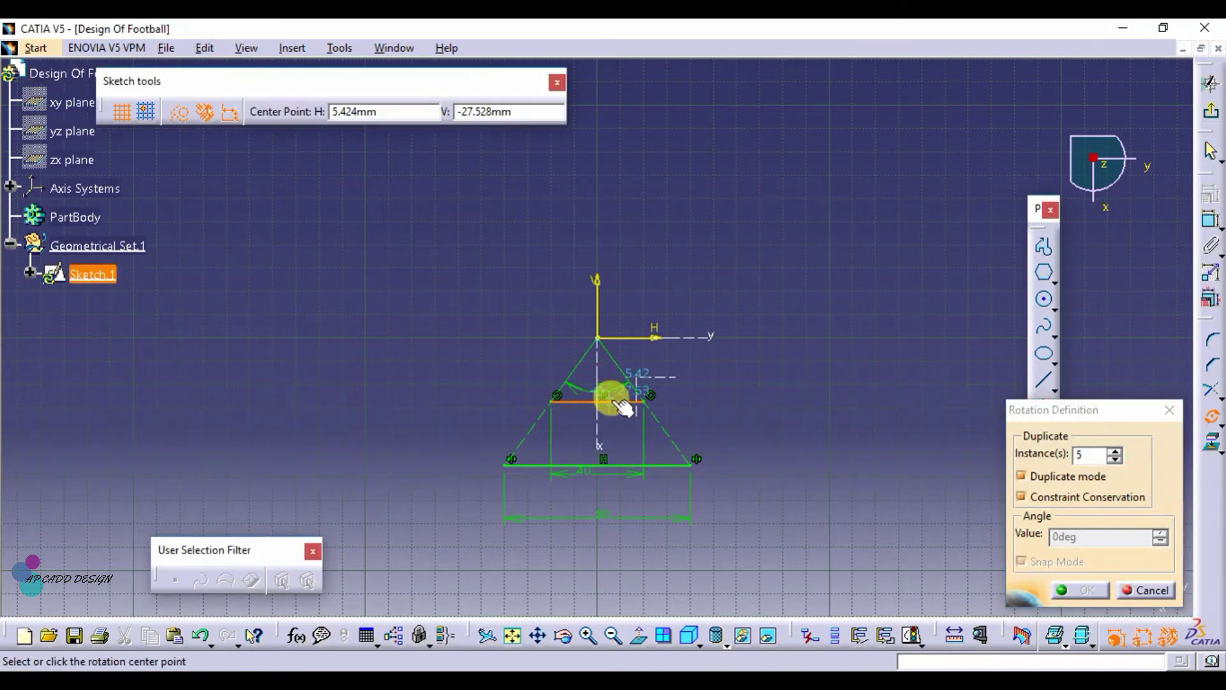
click(602, 341)
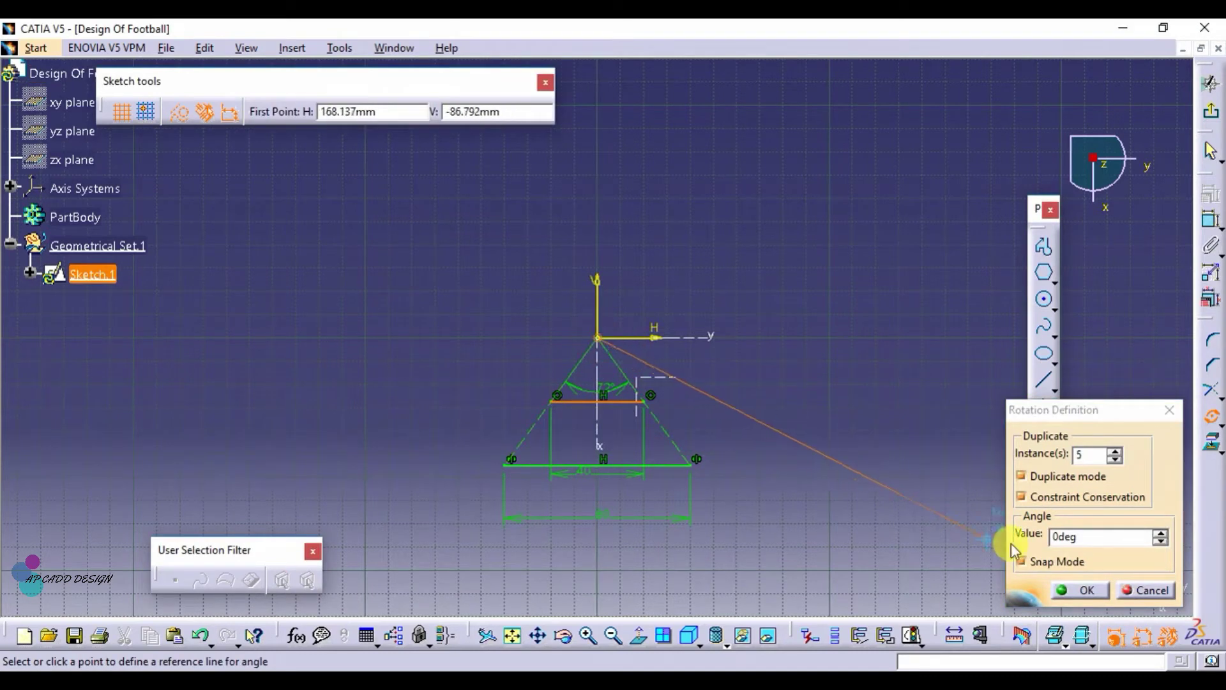
click(1099, 542)
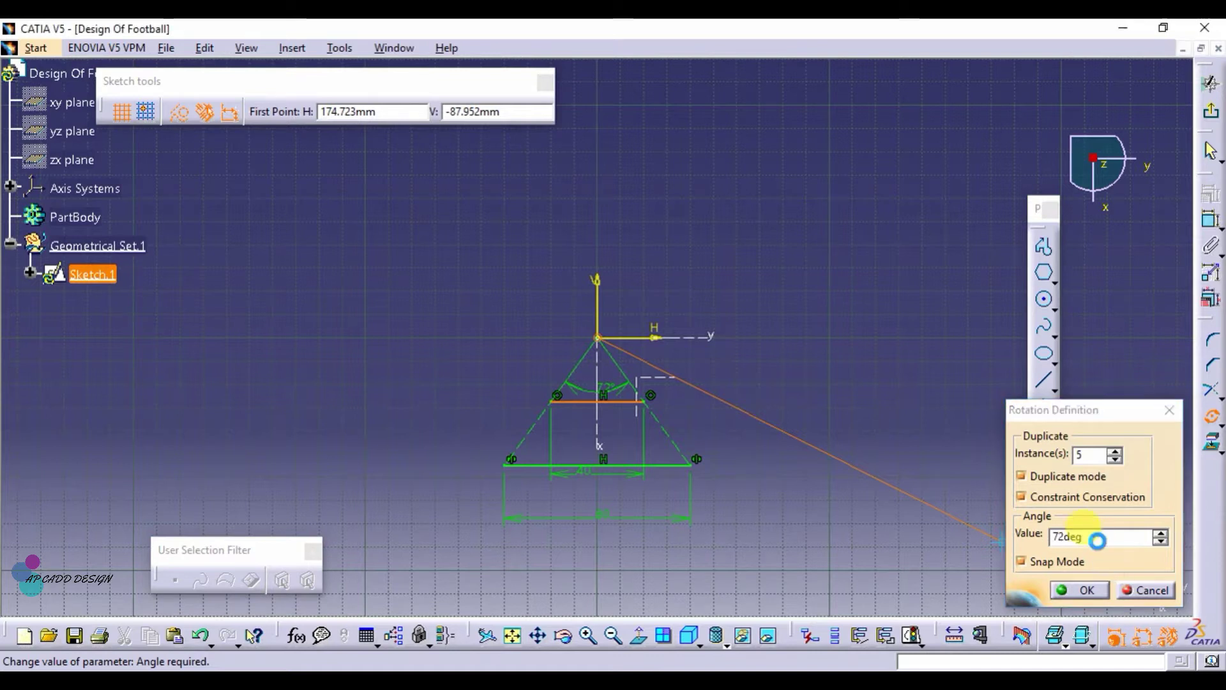
key(Return)
click(967, 464)
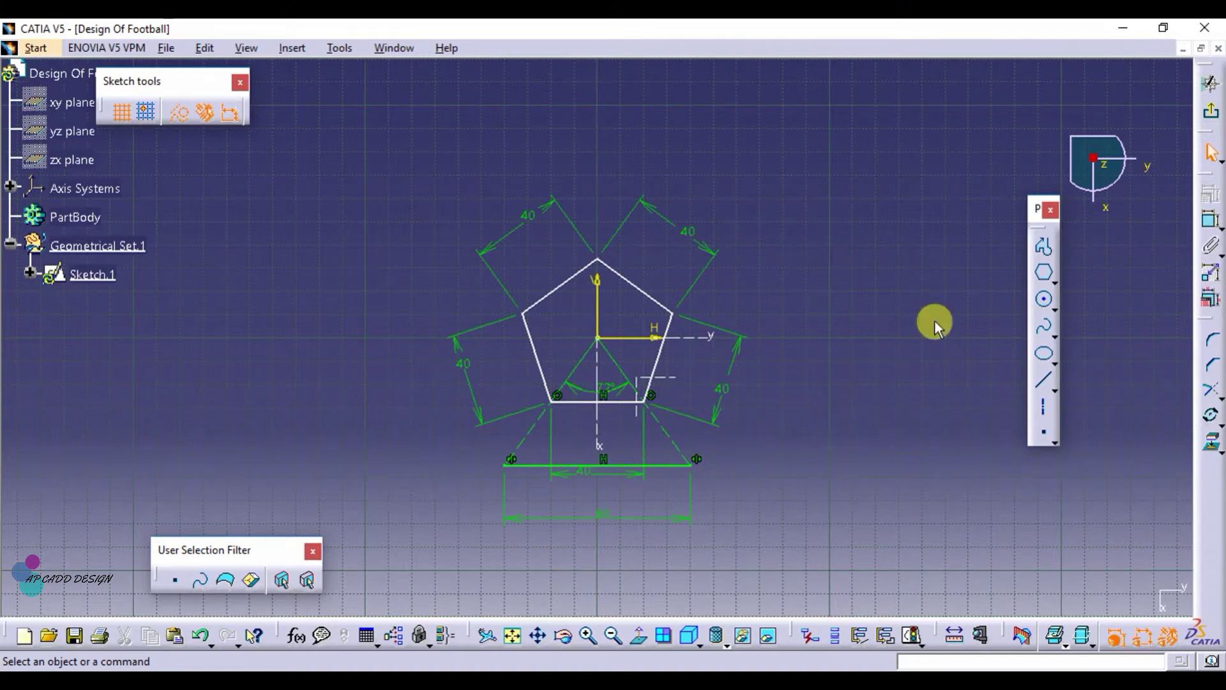
Step: Draw a construction hexagon with sides about 39 mm long beside the pentagon, centred level with the origin
mouse_move(1032, 204)
mouse_down()
mouse_move(804, 87)
mouse_move(802, 45)
mouse_move(768, 41)
mouse_up()
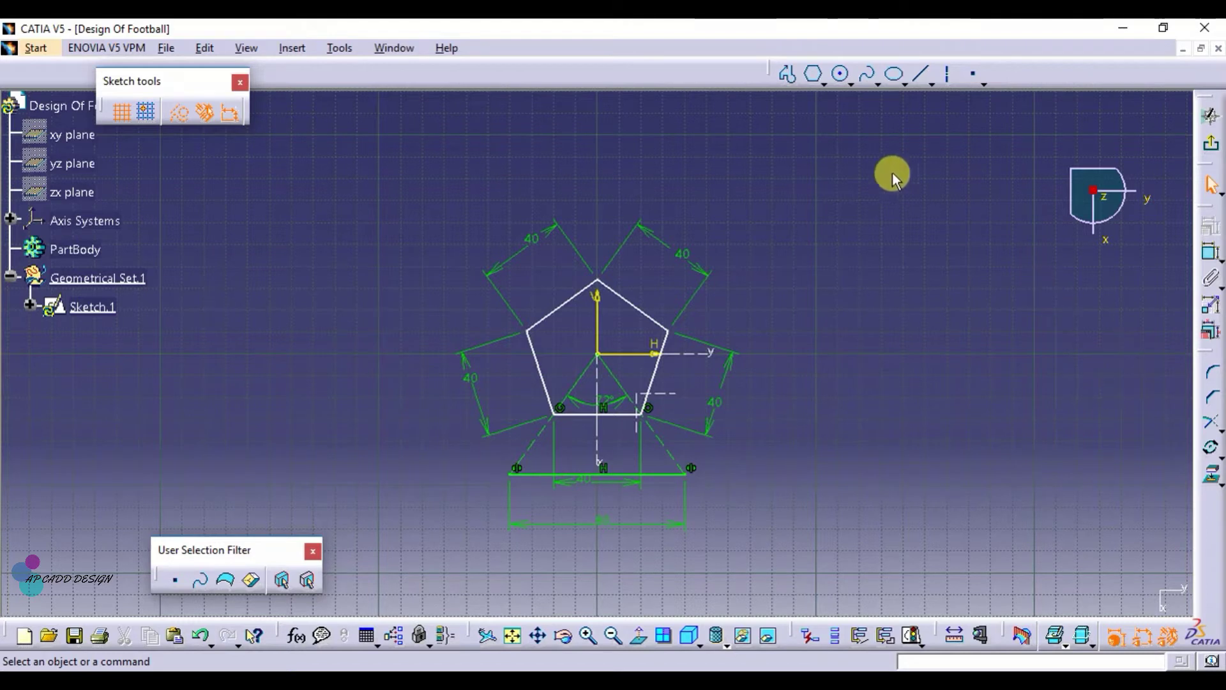
click(813, 74)
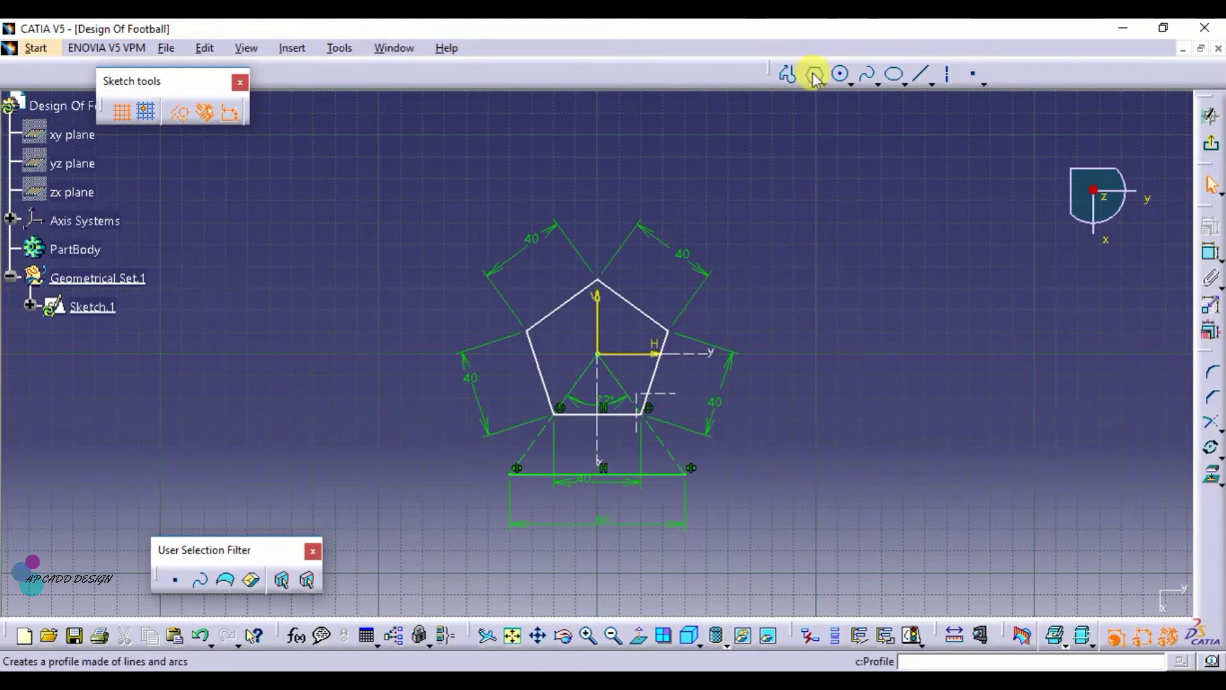
click(1021, 348)
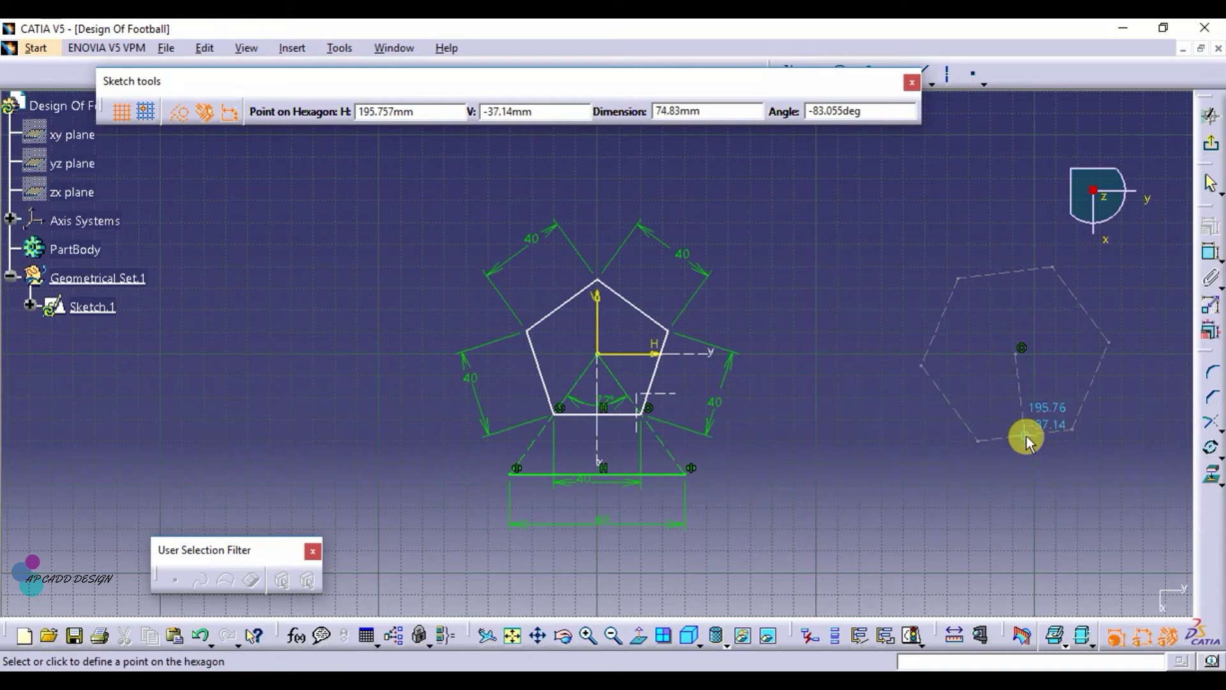
click(1019, 424)
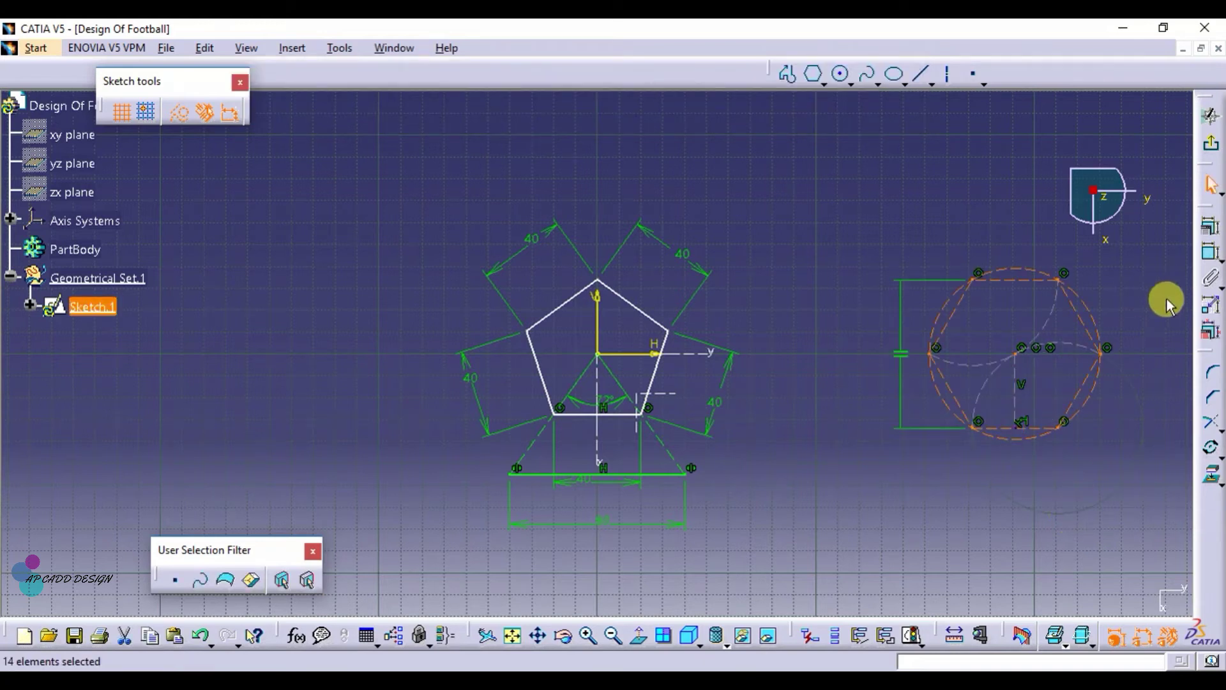
Step: Dimension the length of the hexagon's upper side and set it to 40 mm
click(1210, 254)
click(1018, 274)
click(1022, 239)
double_click(1022, 230)
text(4)
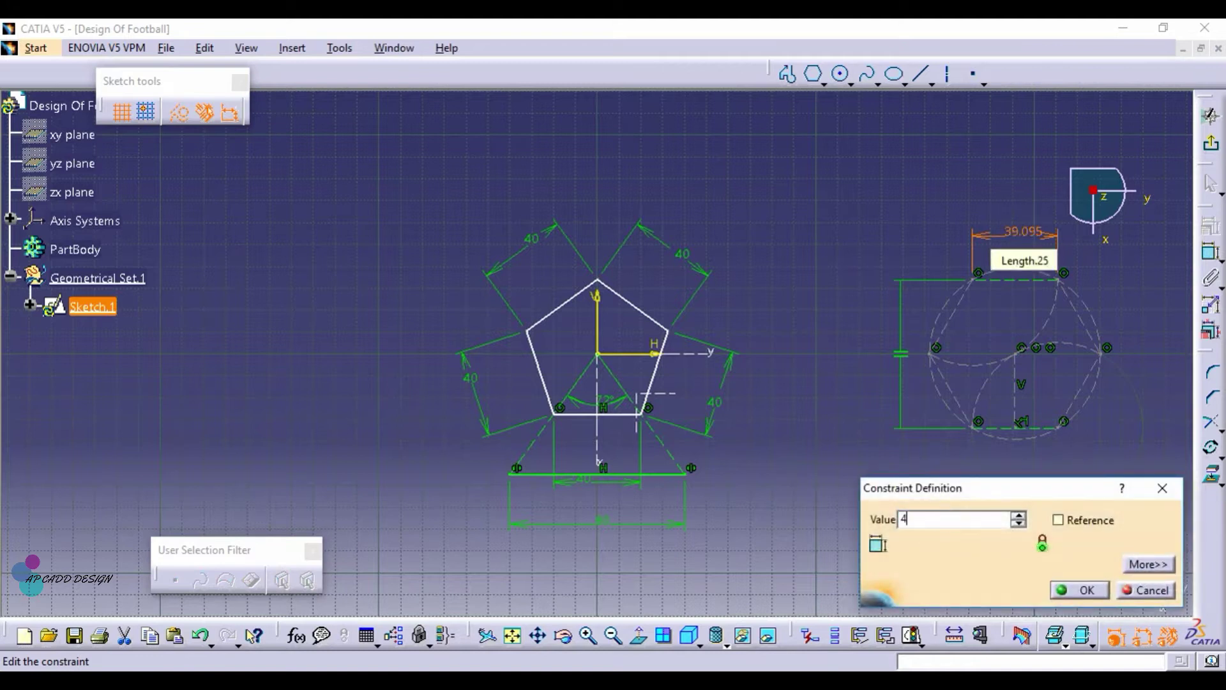
text(0)
key(Return)
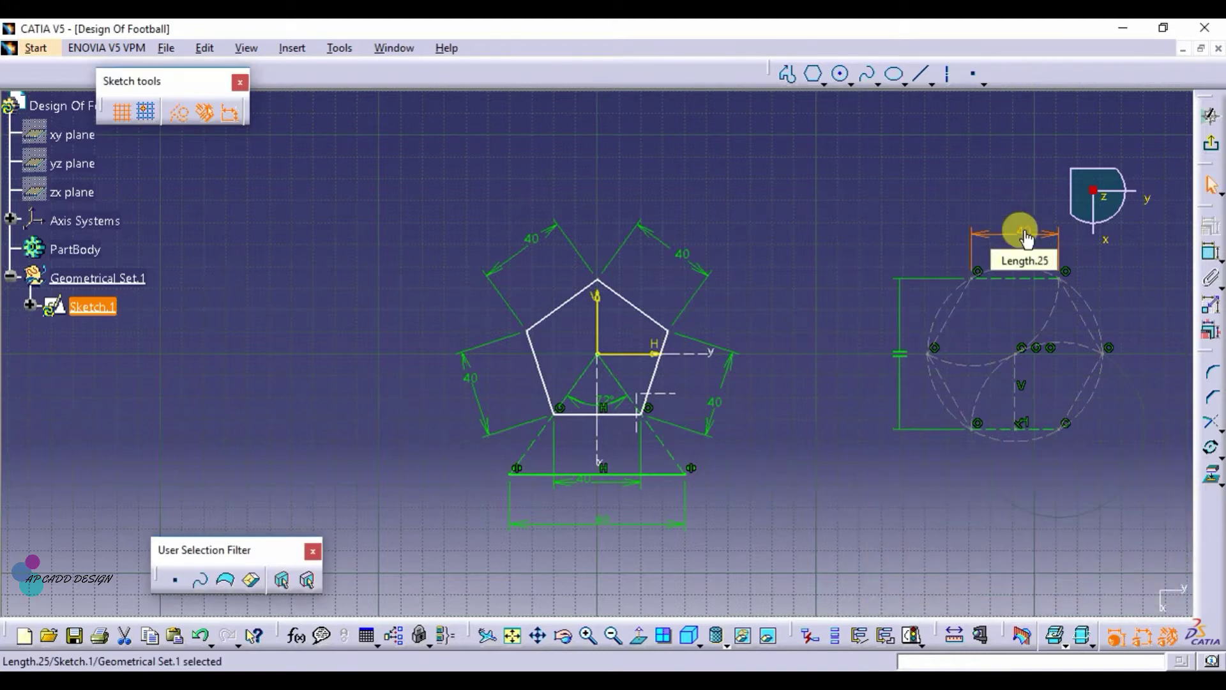
Step: Add a reference dimension for the distance between the hexagon's centre and its upper side
click(1203, 249)
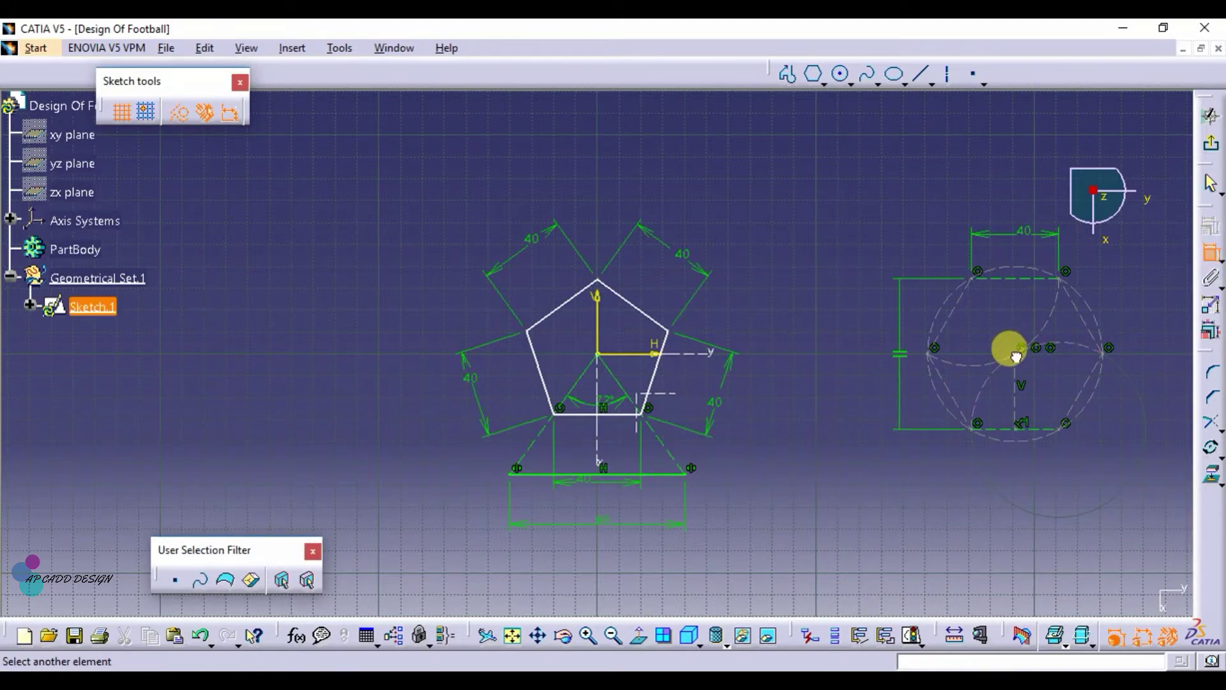
click(1025, 279)
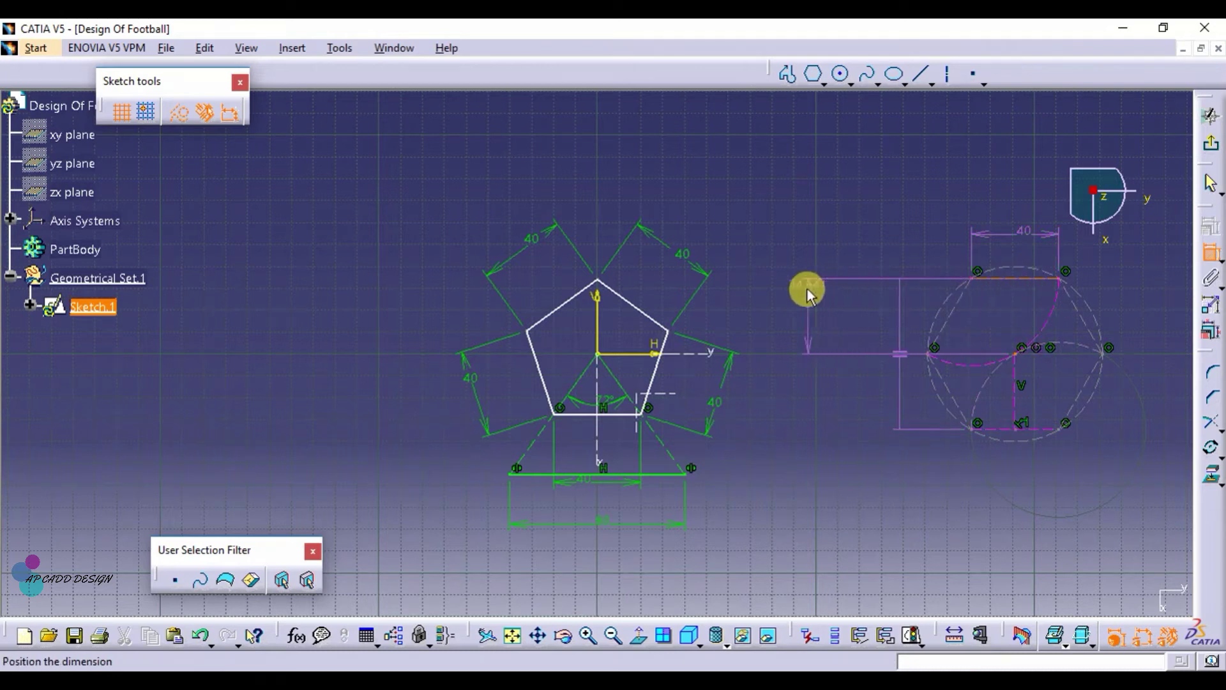
right_click(807, 289)
click(858, 318)
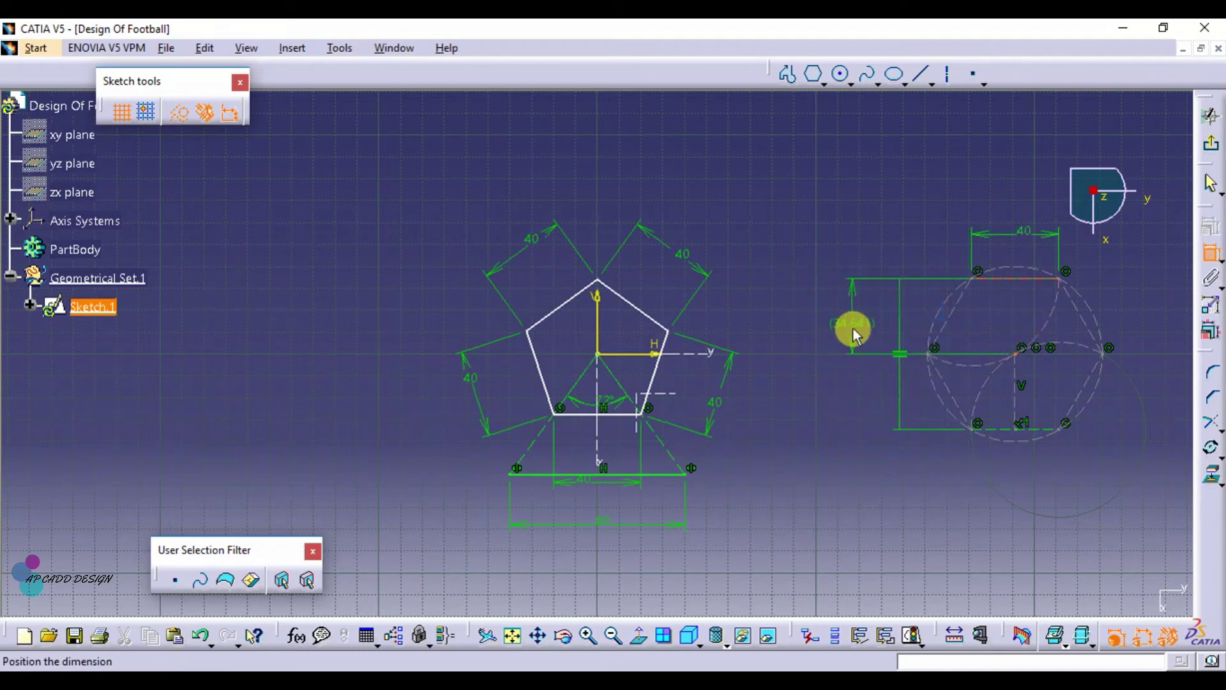
click(855, 339)
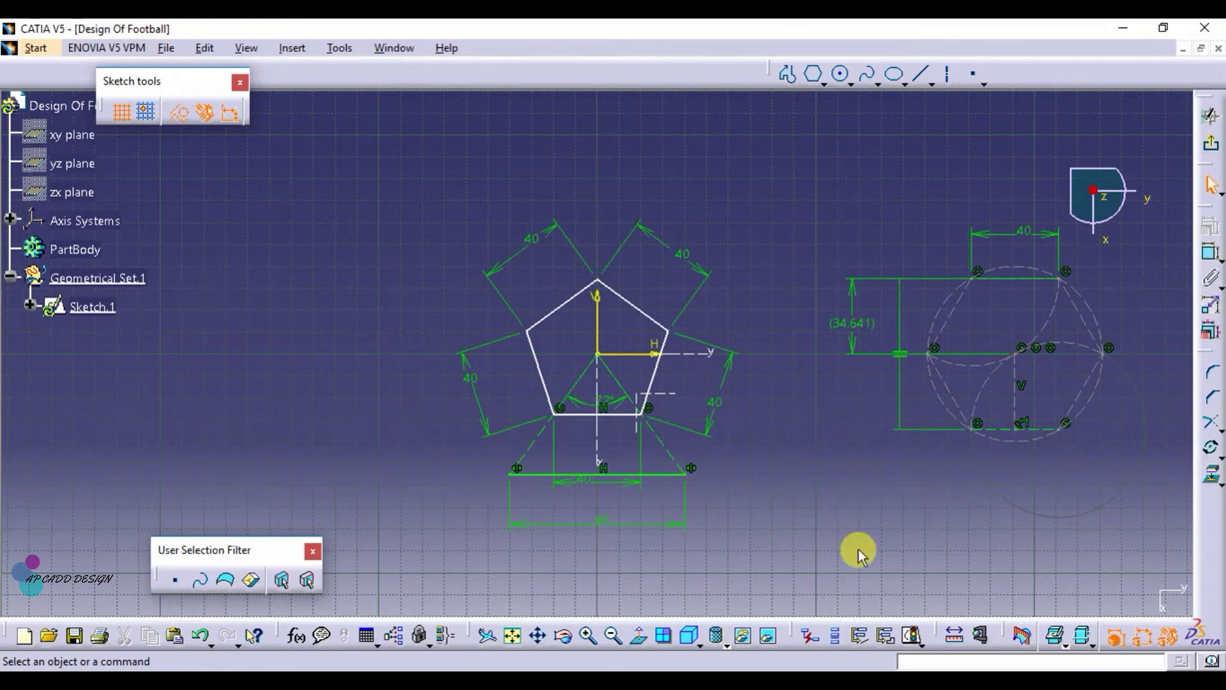
Step: Create an output feature from the triangle's base line and exit the sketch
click(867, 639)
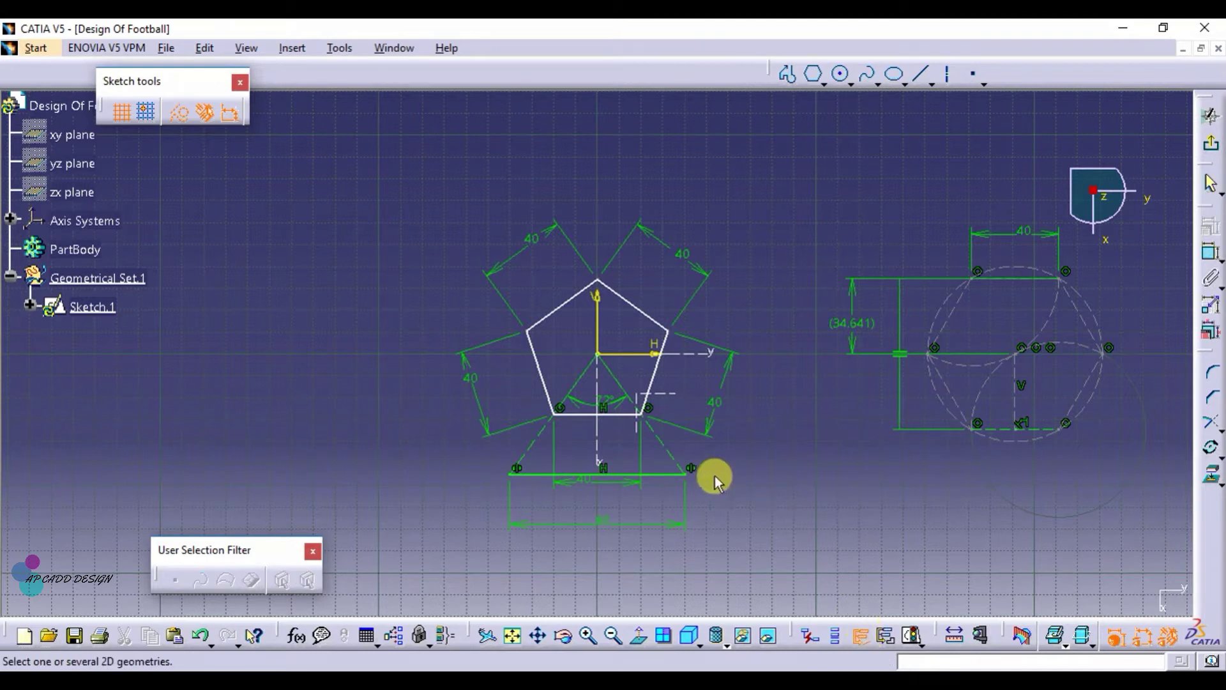
click(666, 474)
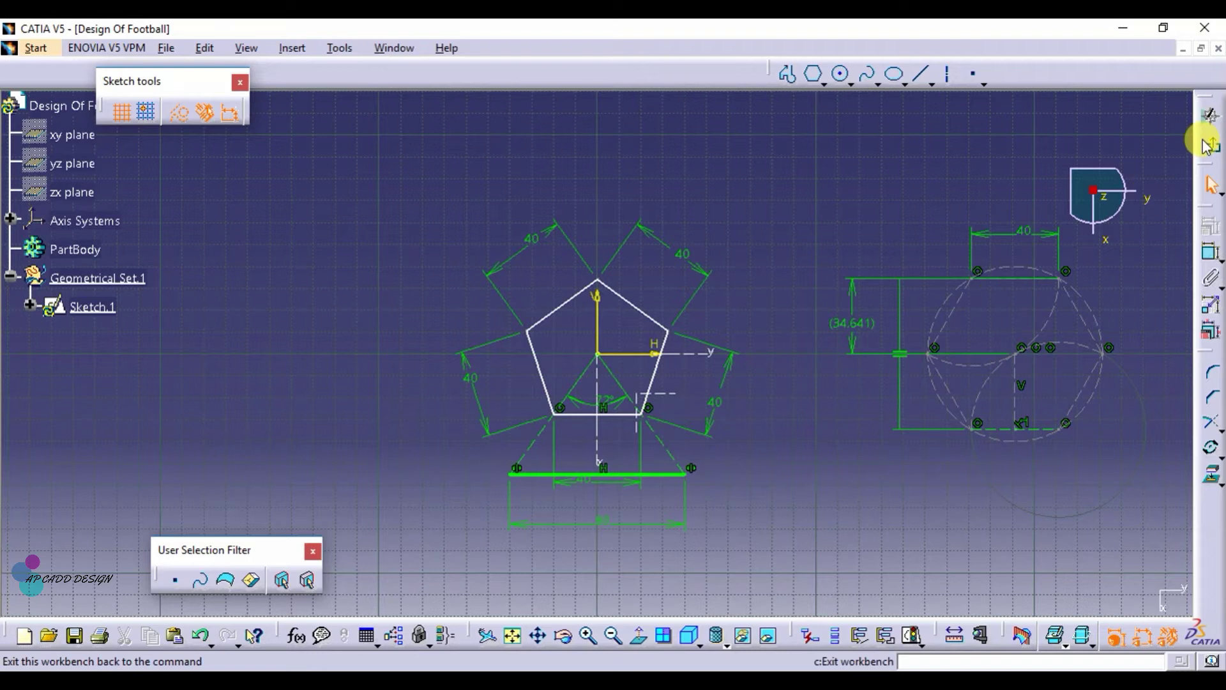
click(1211, 149)
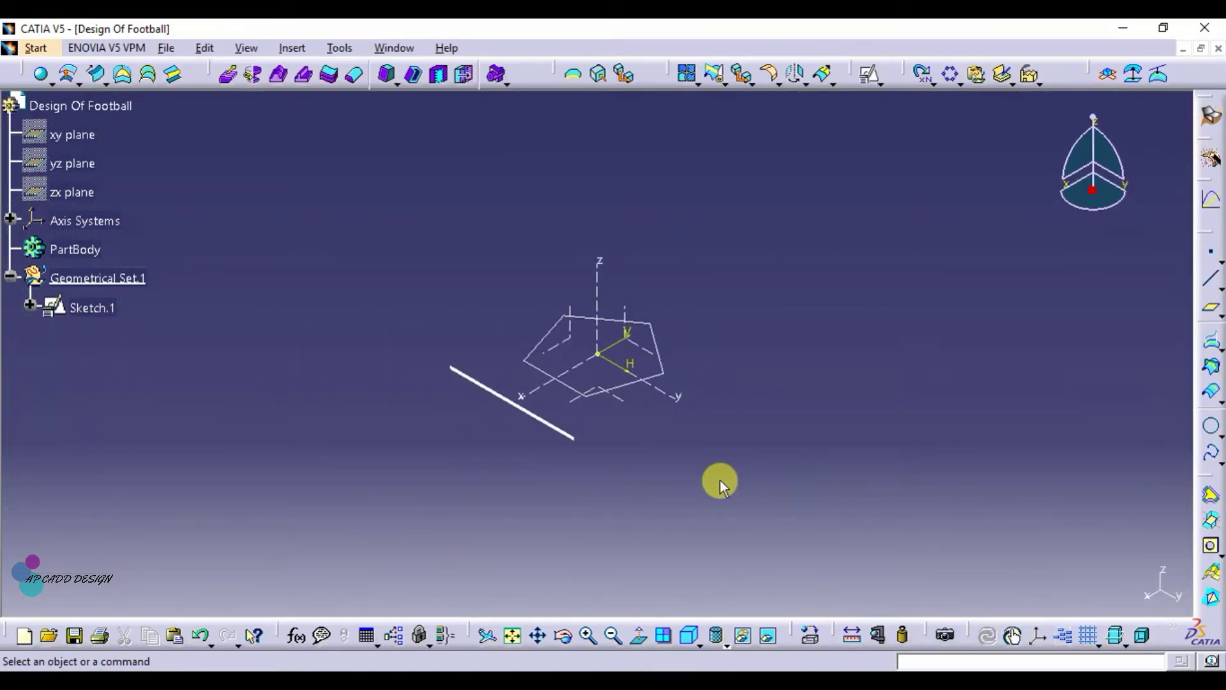
Step: Create a positioned sketch on the axis system's ZX plane with Reverse V and Swap enabled
click(568, 333)
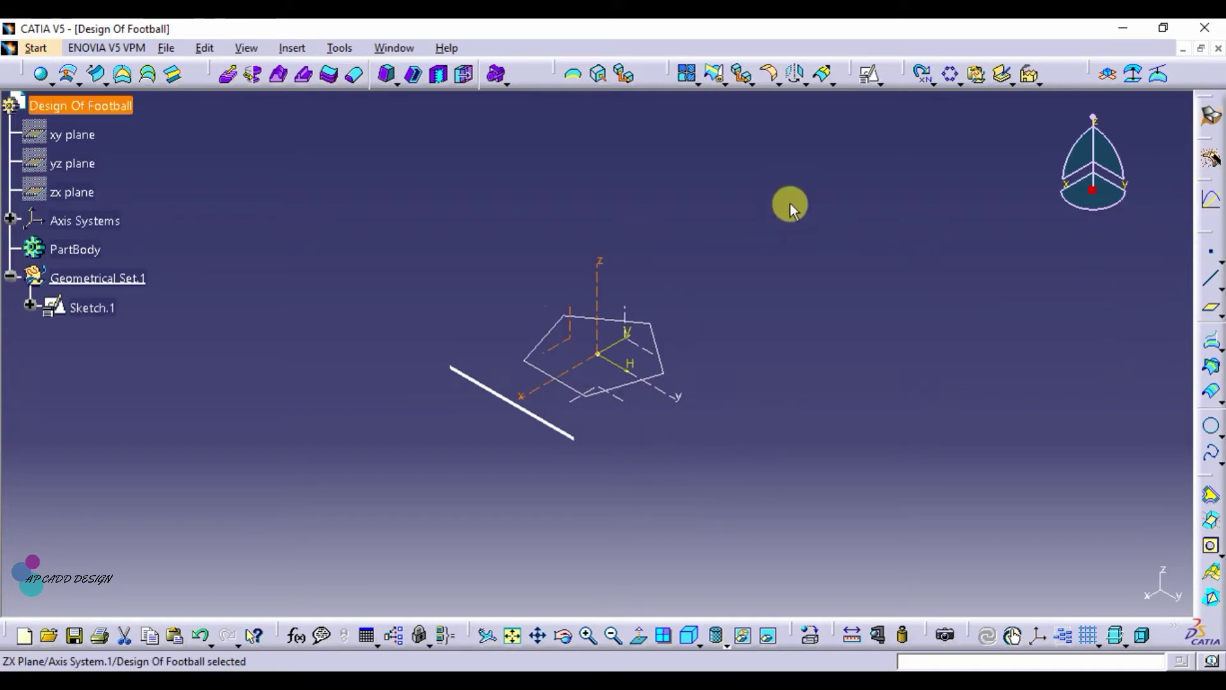
click(870, 68)
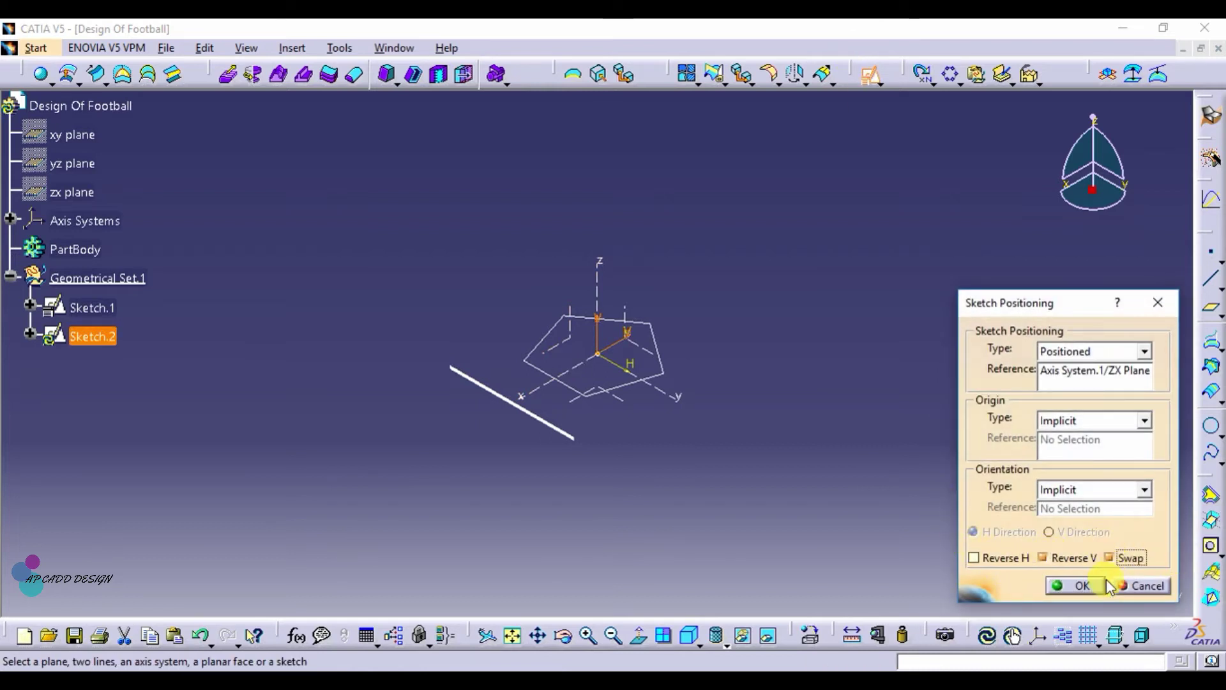
click(1085, 589)
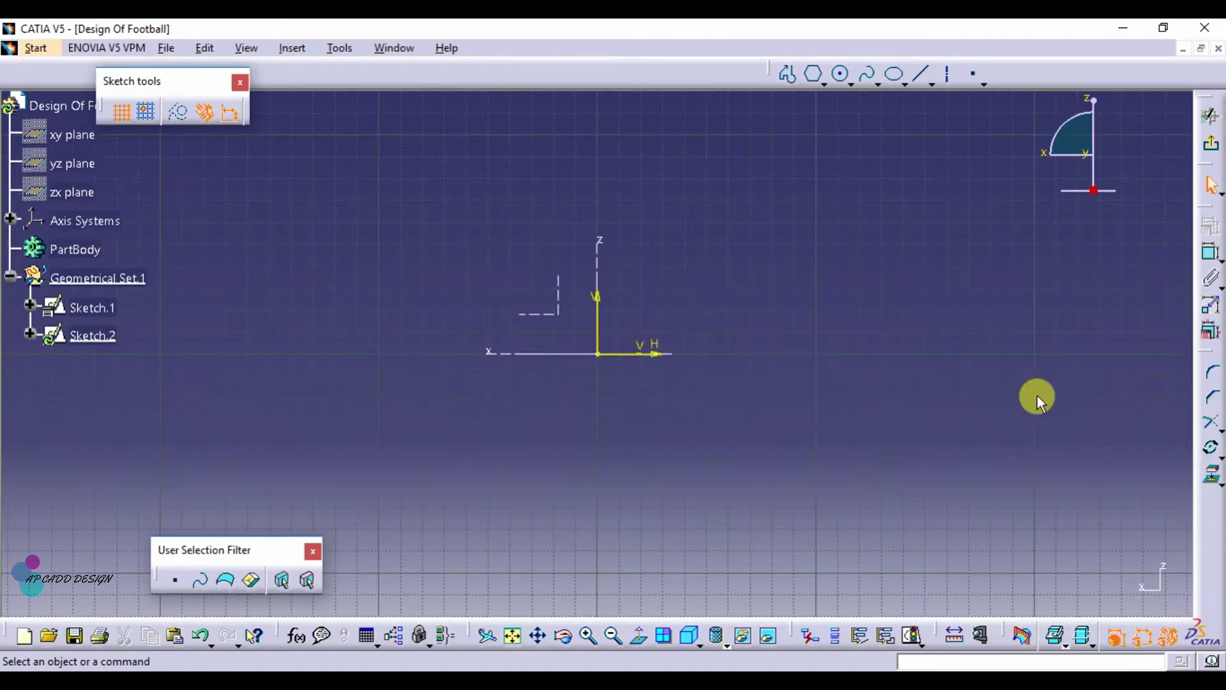
Step: Draw a two-line profile going vertically down from the horizontal axis and slanting back up to the axis nearer the origin
click(923, 80)
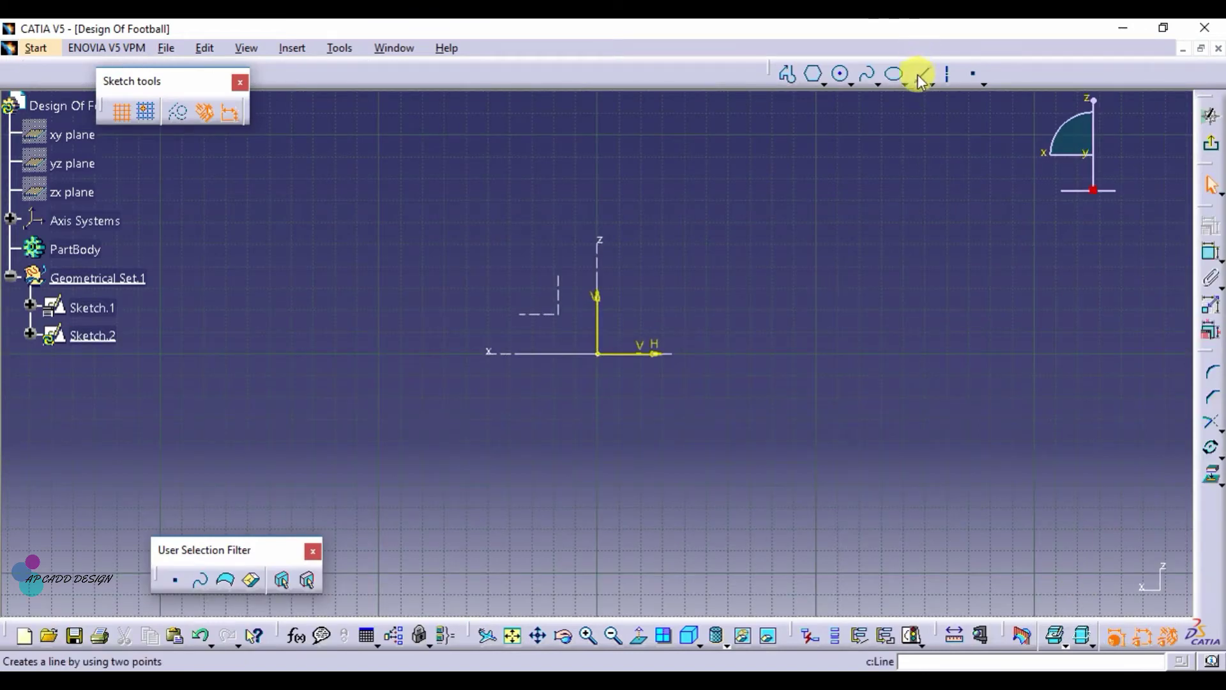
click(786, 75)
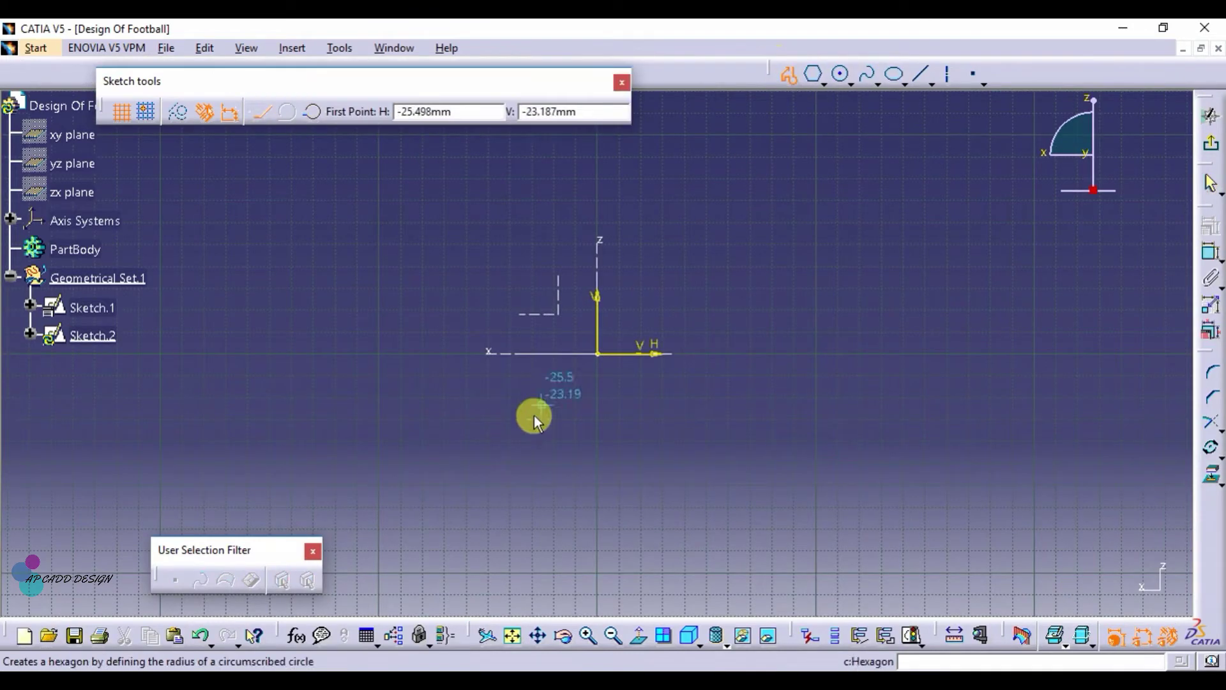
click(440, 353)
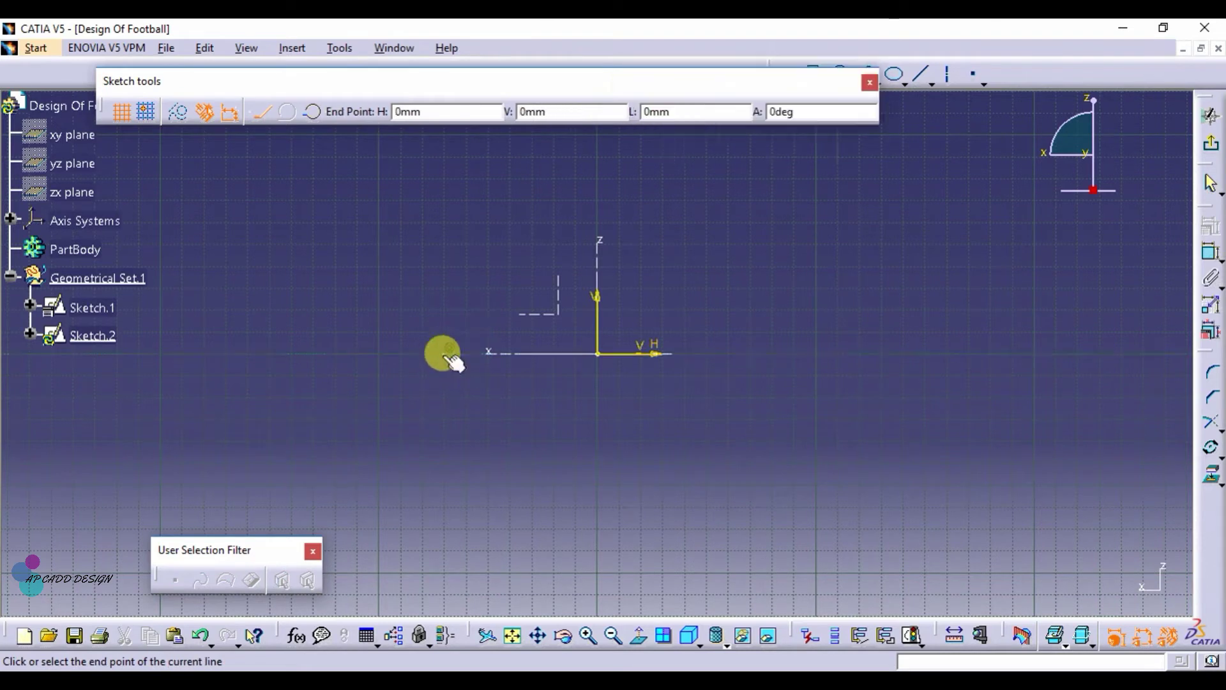
click(442, 472)
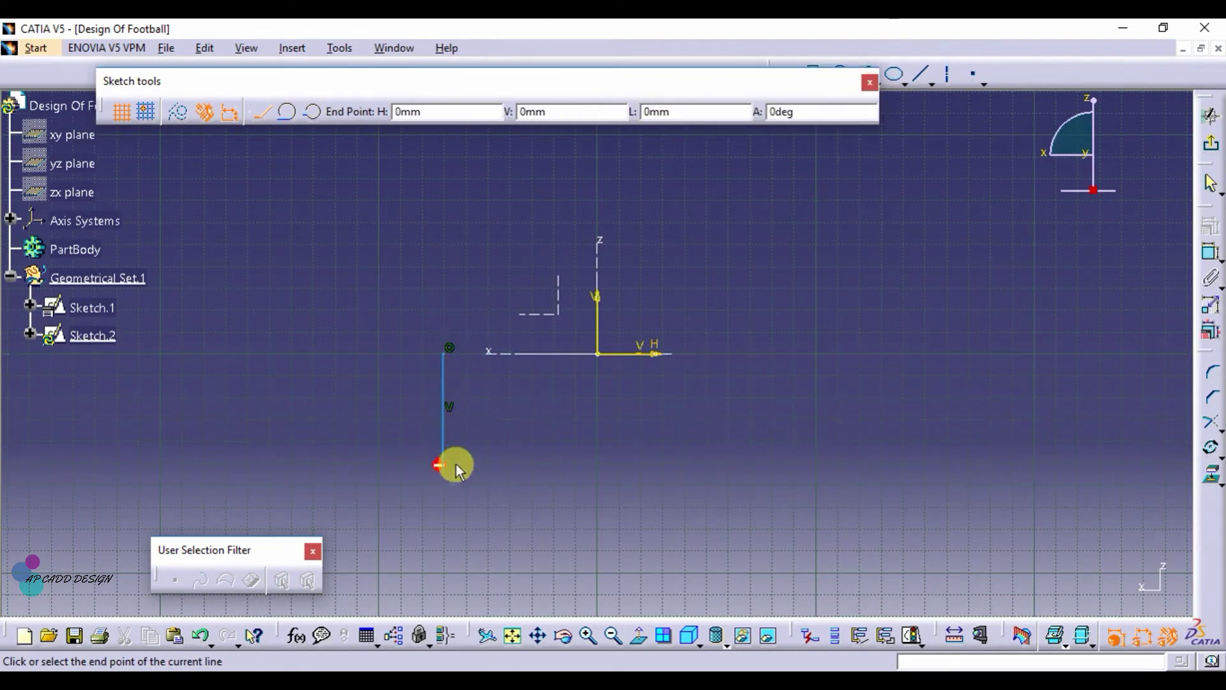
click(546, 353)
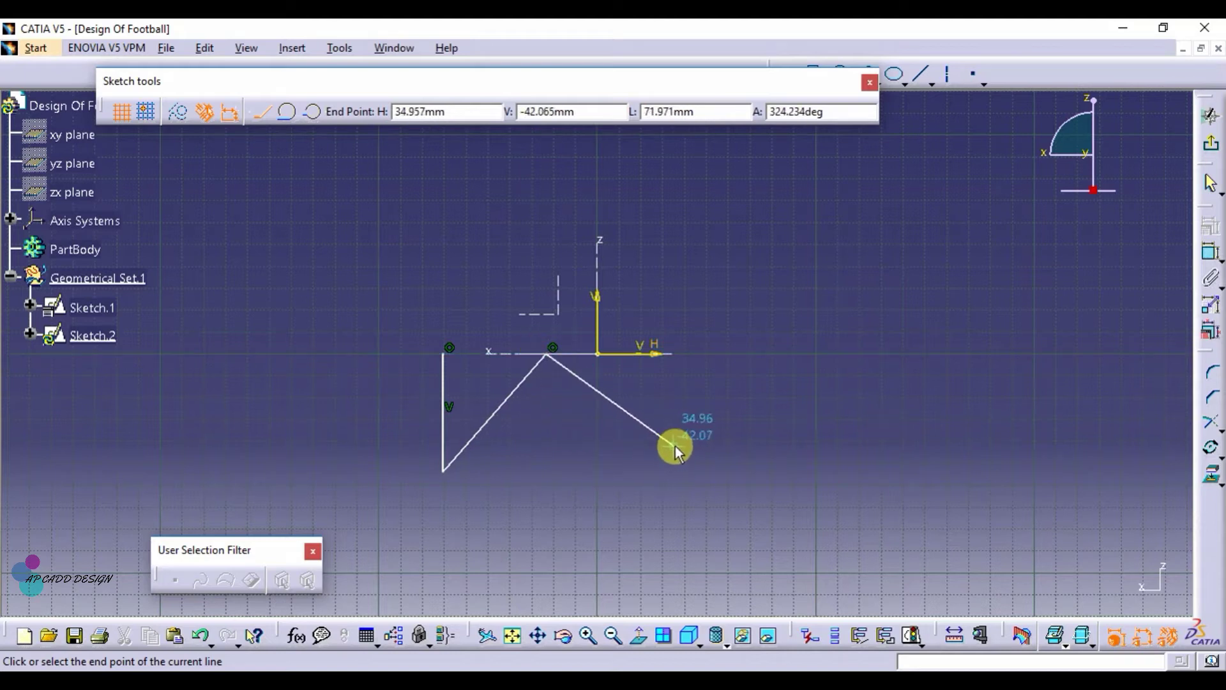
key(Escape)
key(Escape)
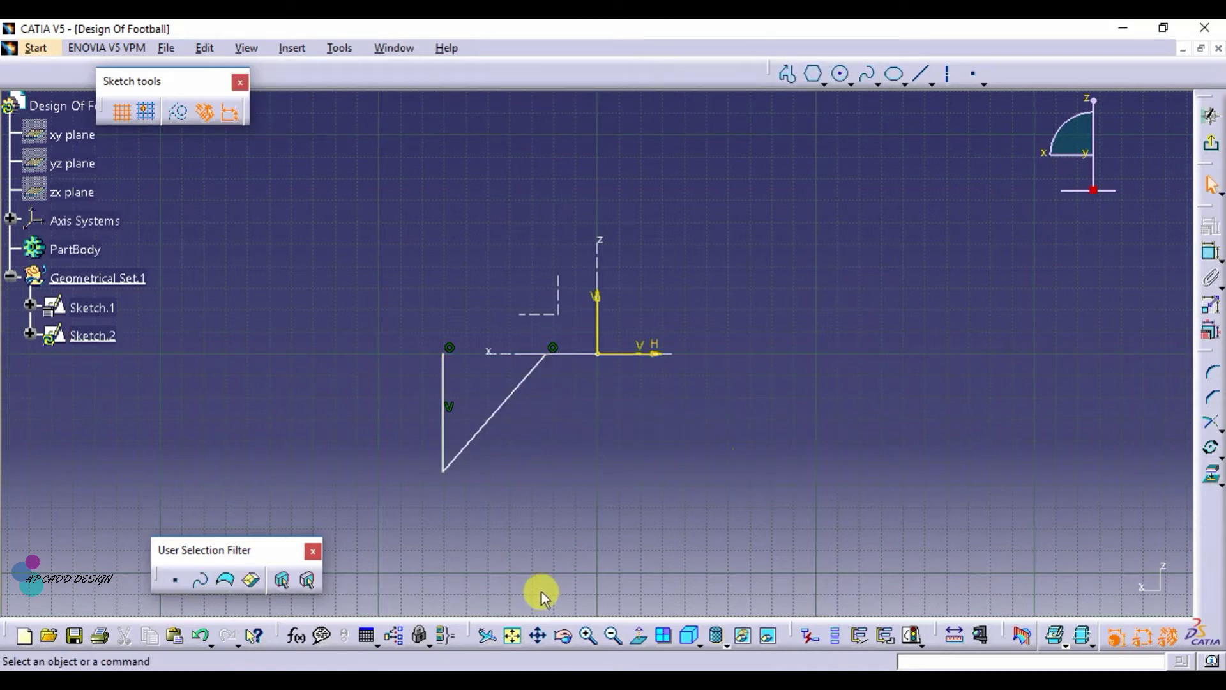
Step: Make the slanted line's upper endpoint coincident with the pentagon's nearest side
click(562, 636)
drag(583, 483, 610, 555)
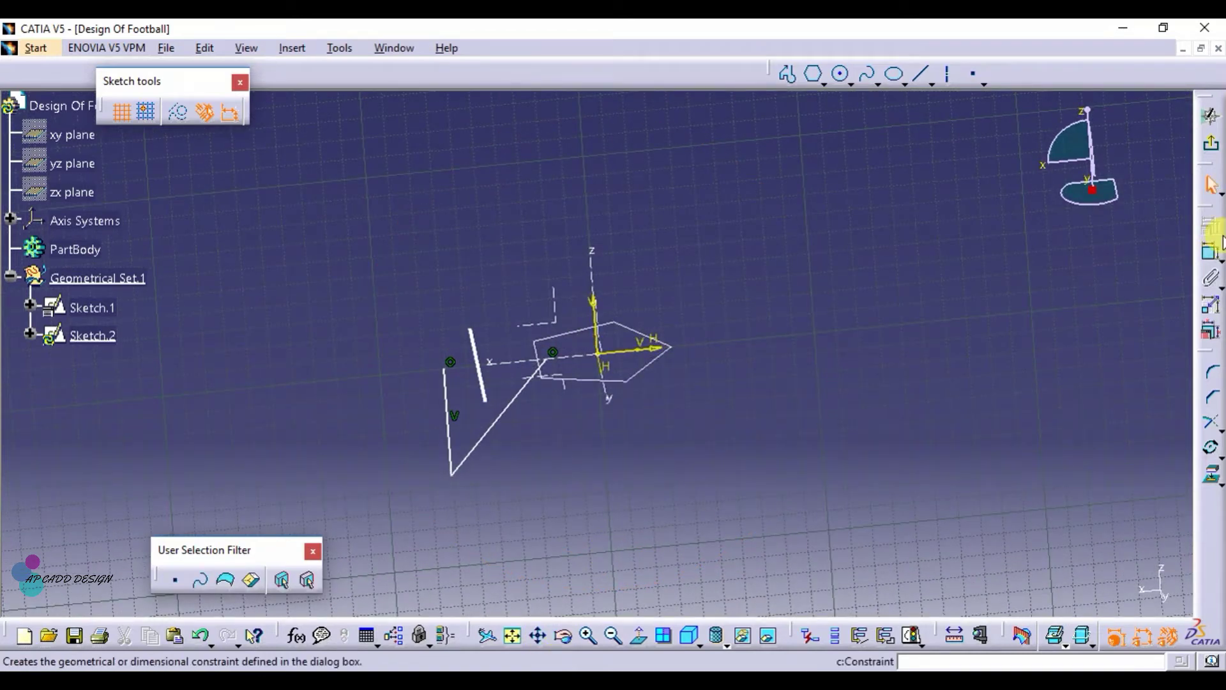
click(1209, 255)
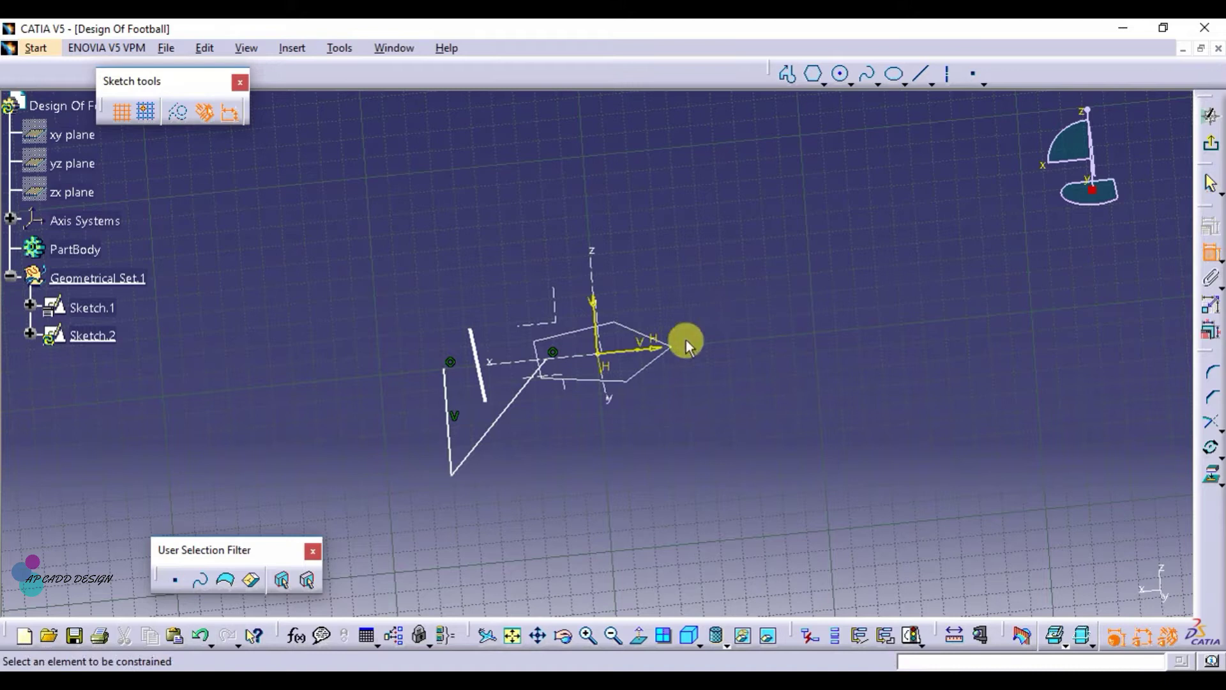
click(553, 357)
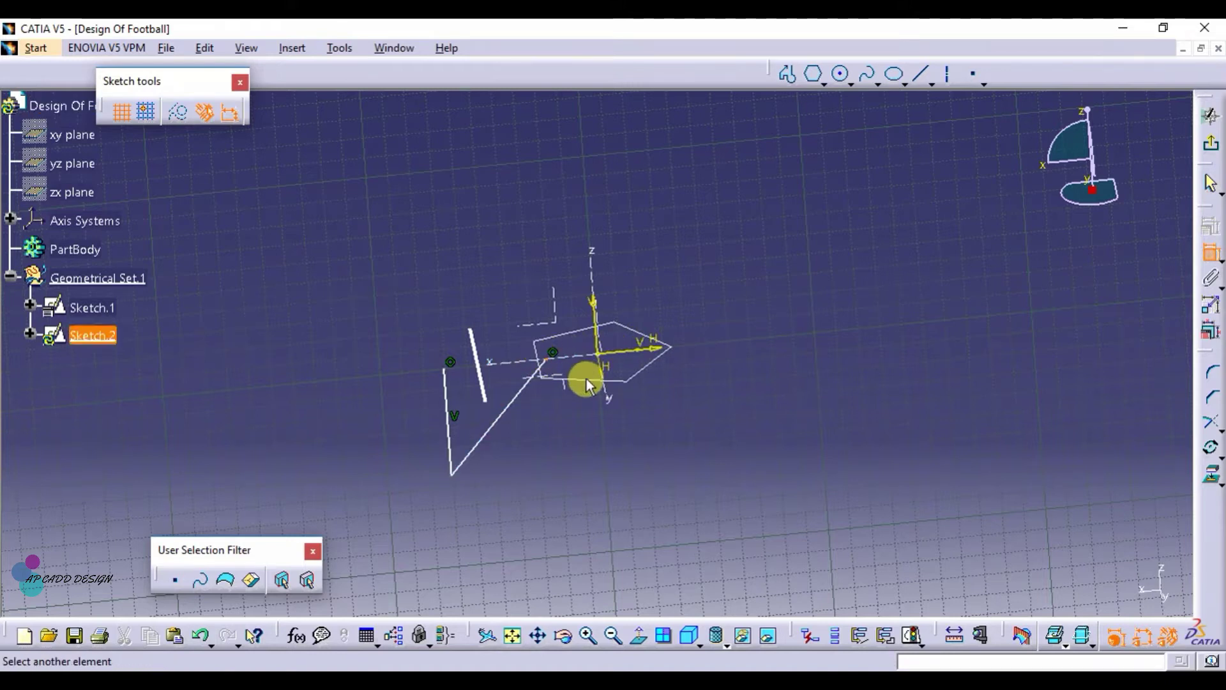
click(540, 355)
right_click(553, 458)
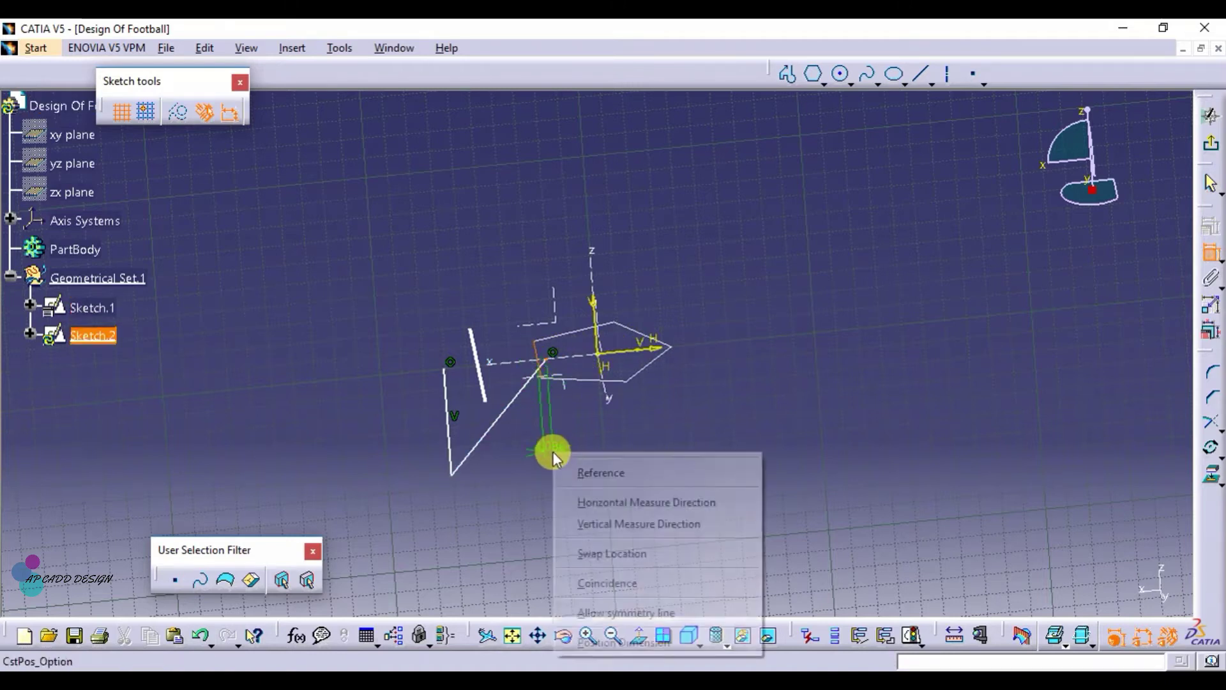
click(594, 583)
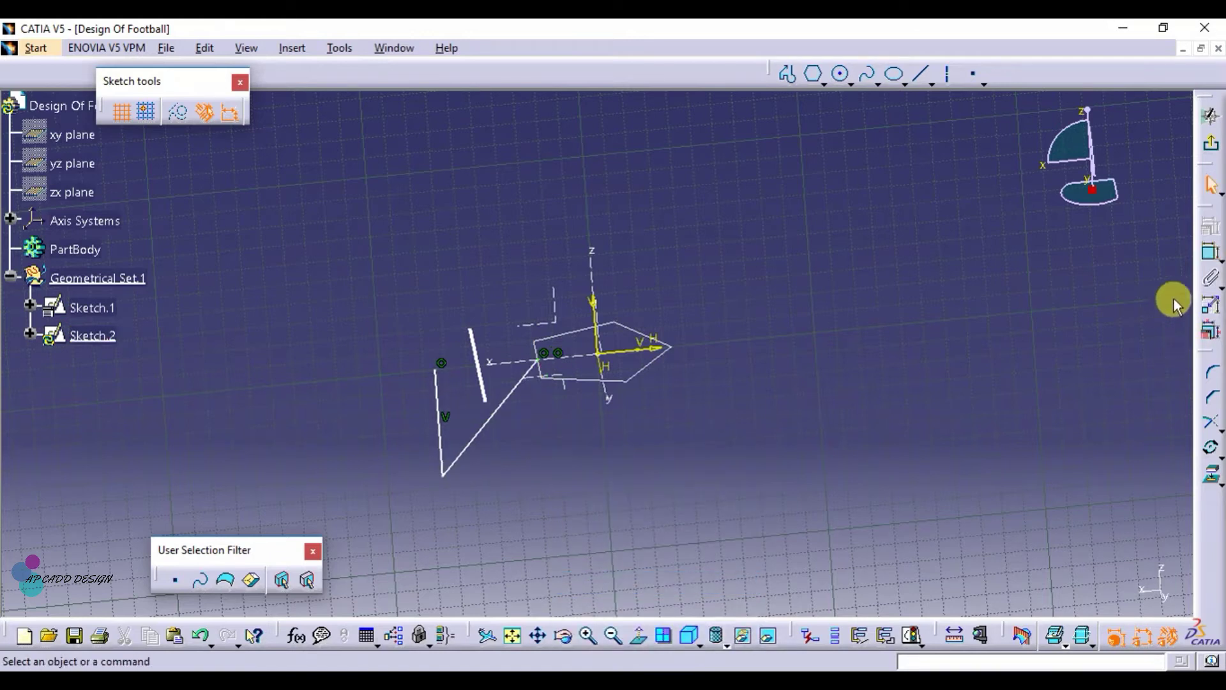
Step: Make the vertical line's upper endpoint coincident with the thick output line beside the pentagon
click(1213, 249)
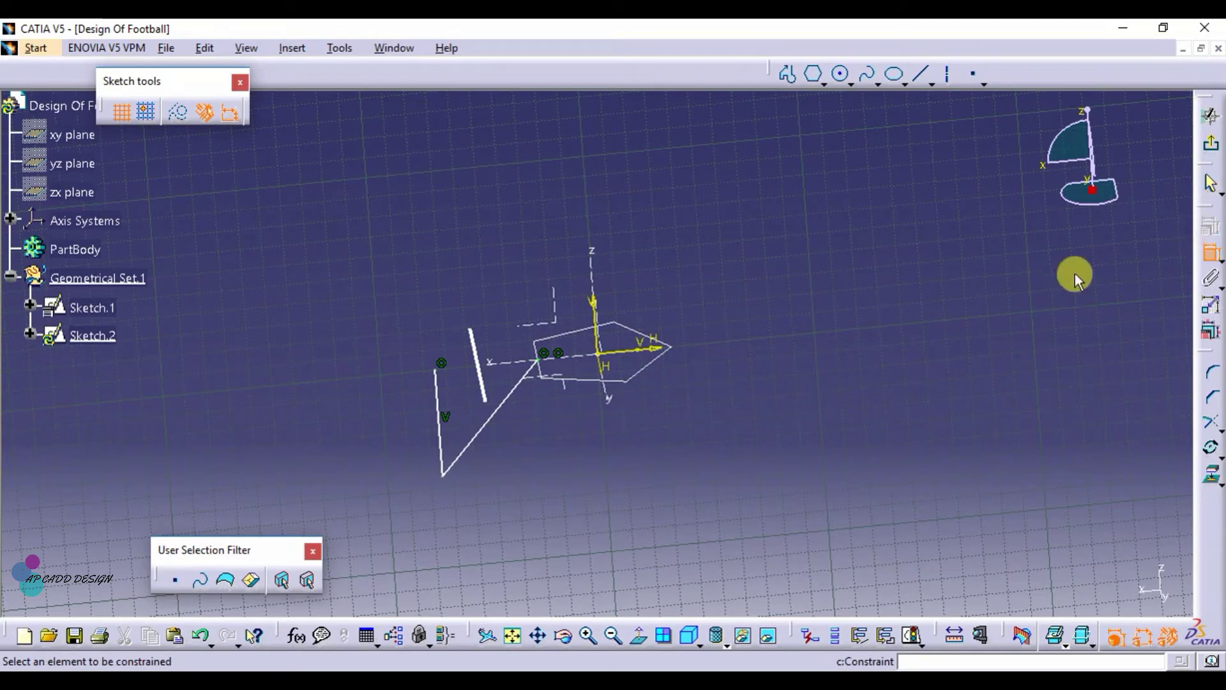
click(440, 365)
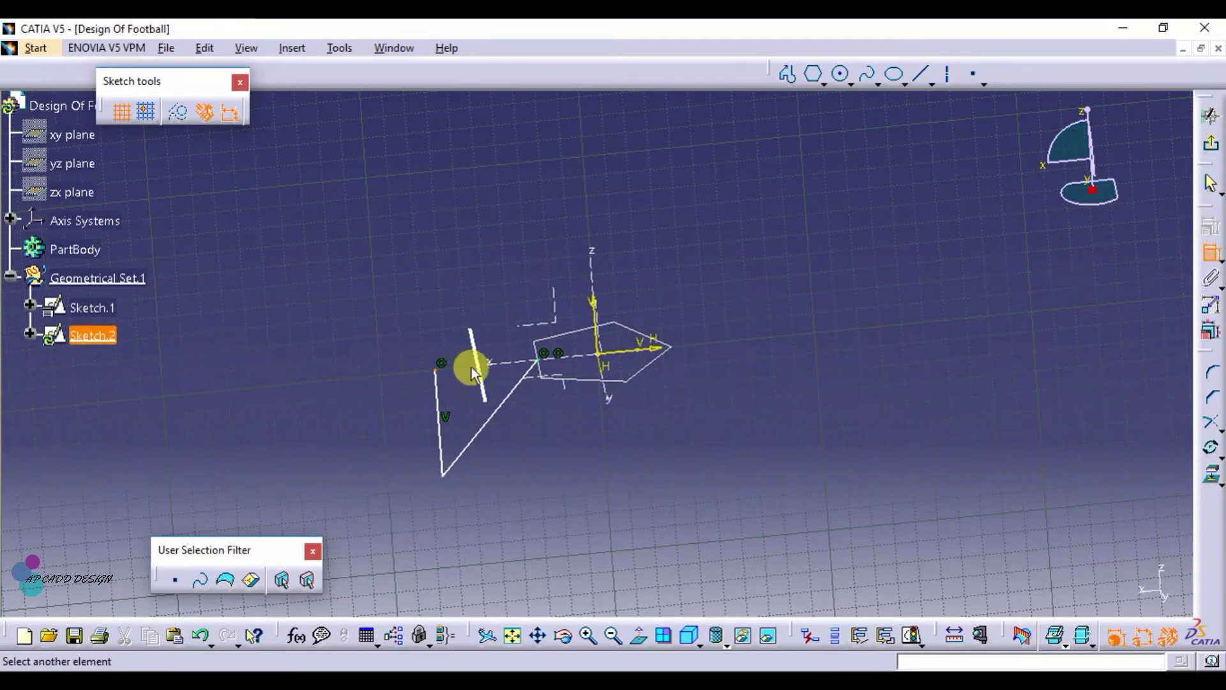
click(487, 369)
right_click(504, 484)
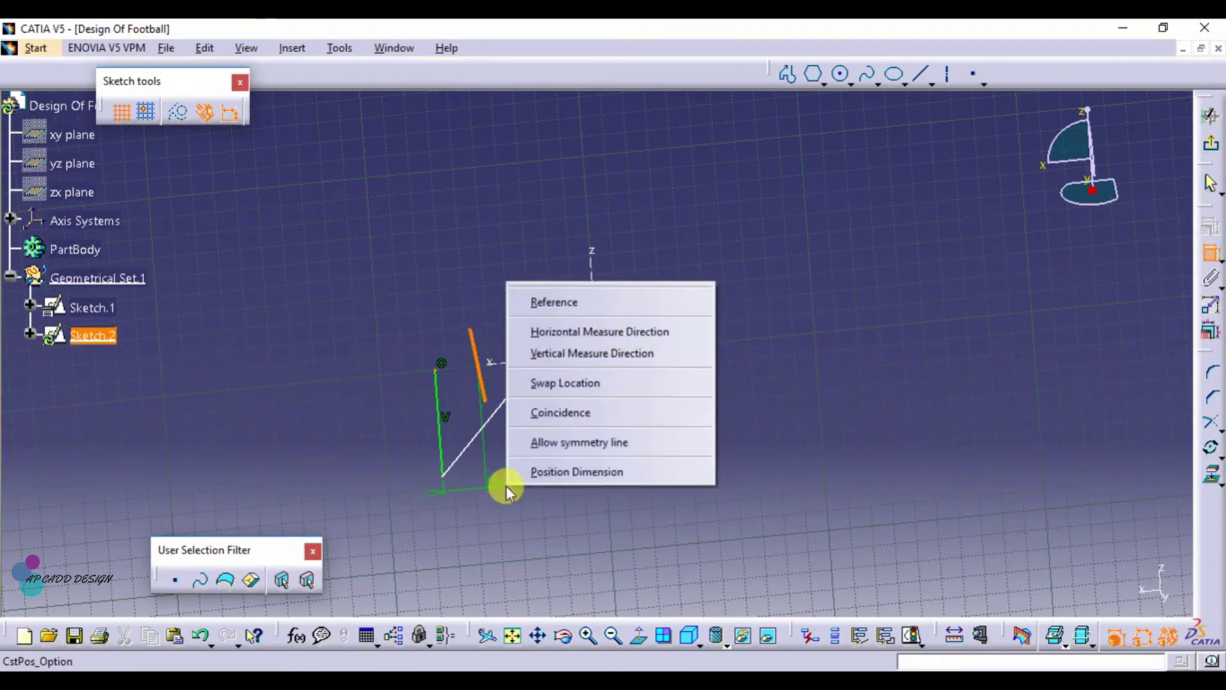
click(570, 413)
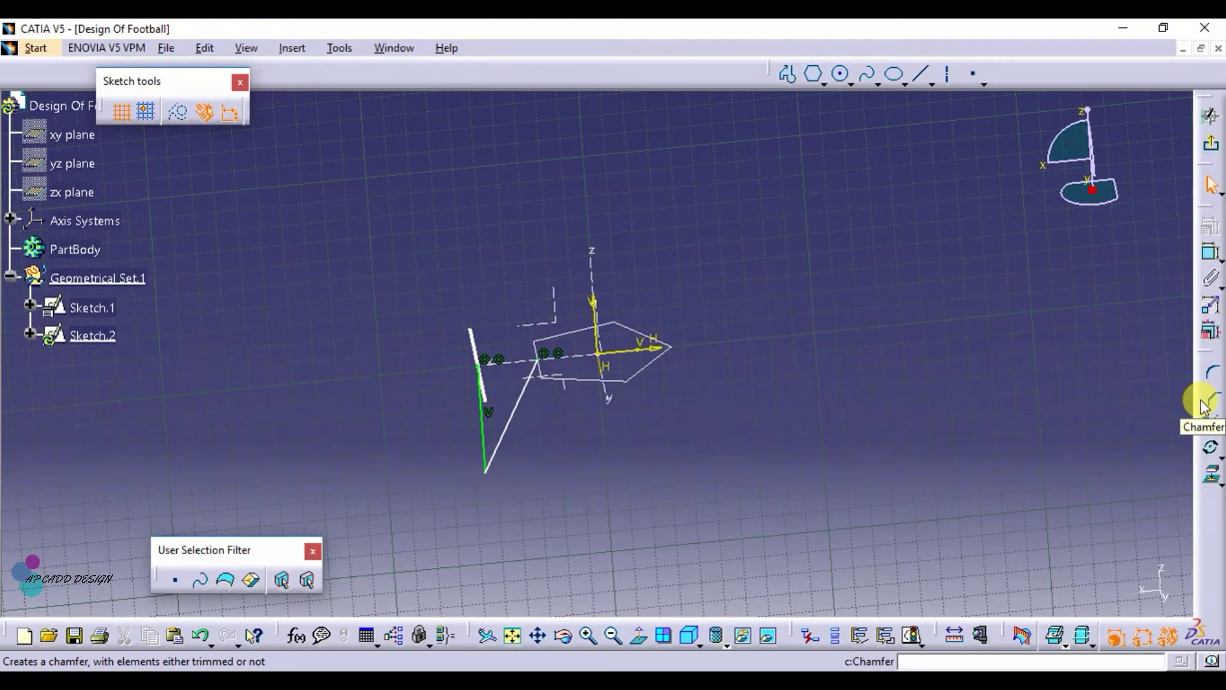
Step: Dimension the slanted line's length and set it to 34.641 mm
click(1210, 251)
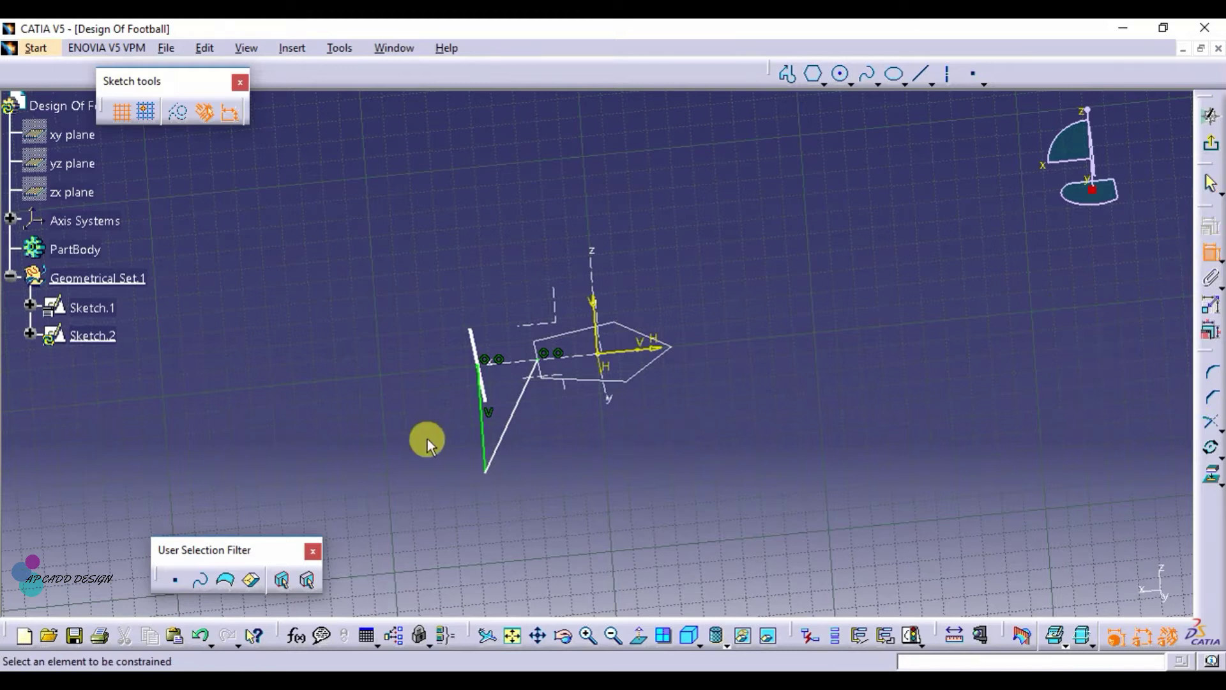
click(509, 425)
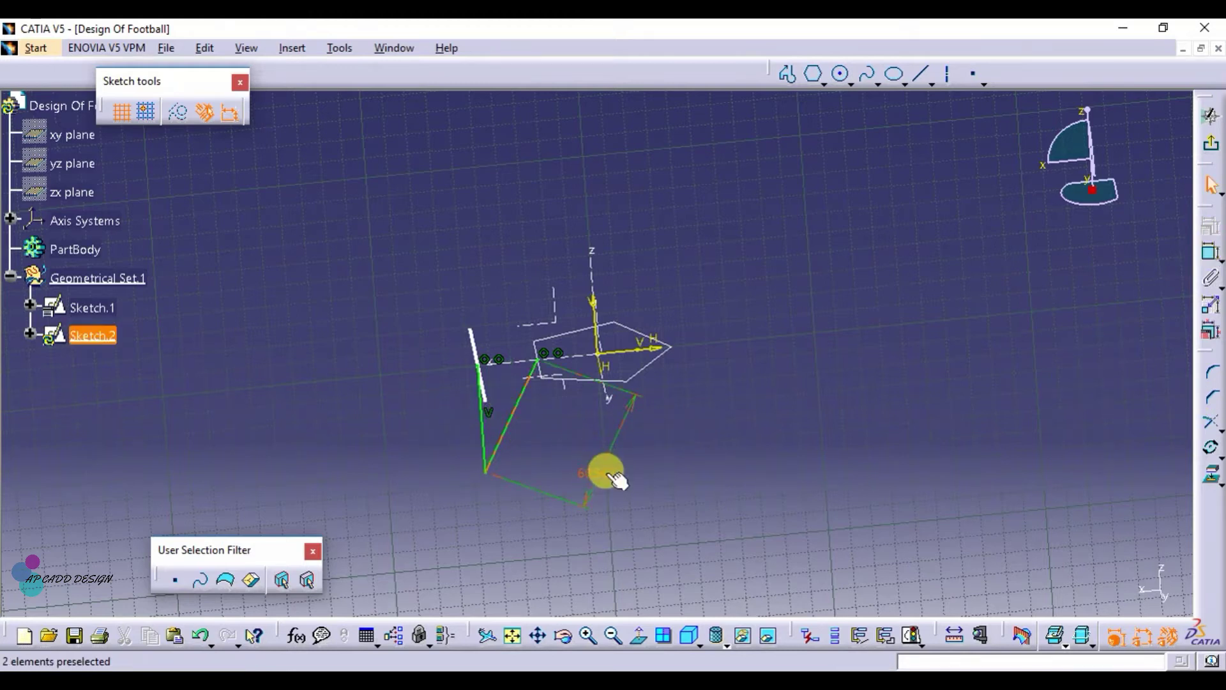
double_click(610, 475)
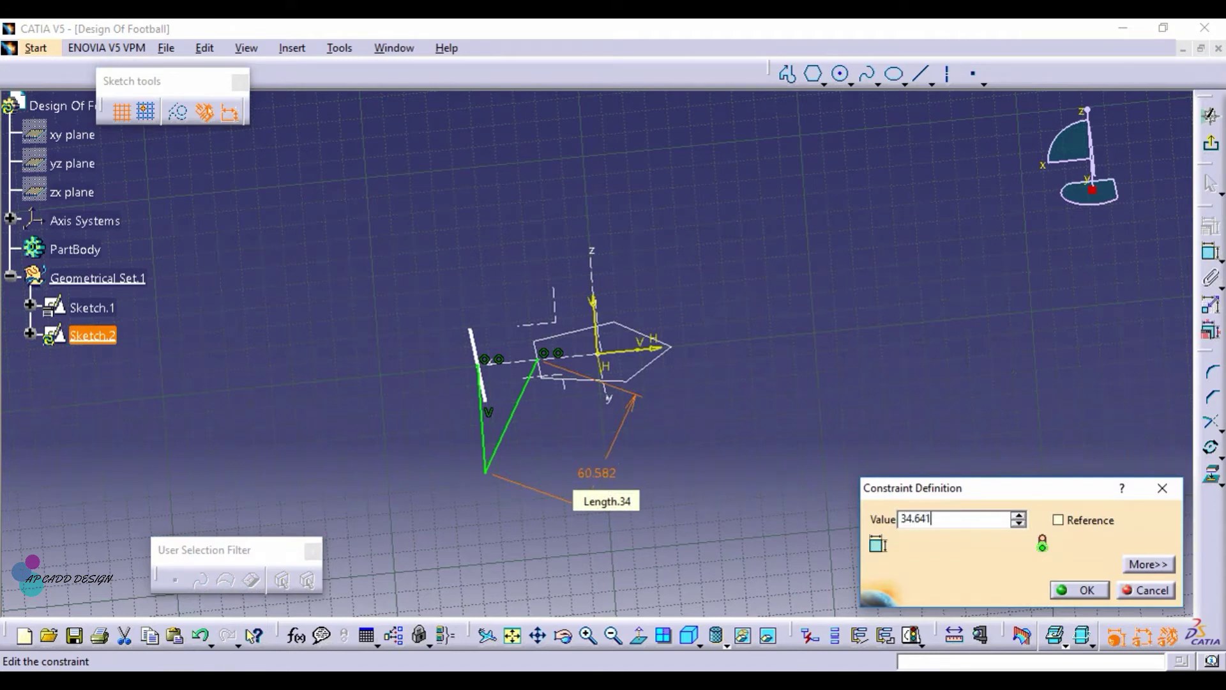
key(Return)
click(483, 443)
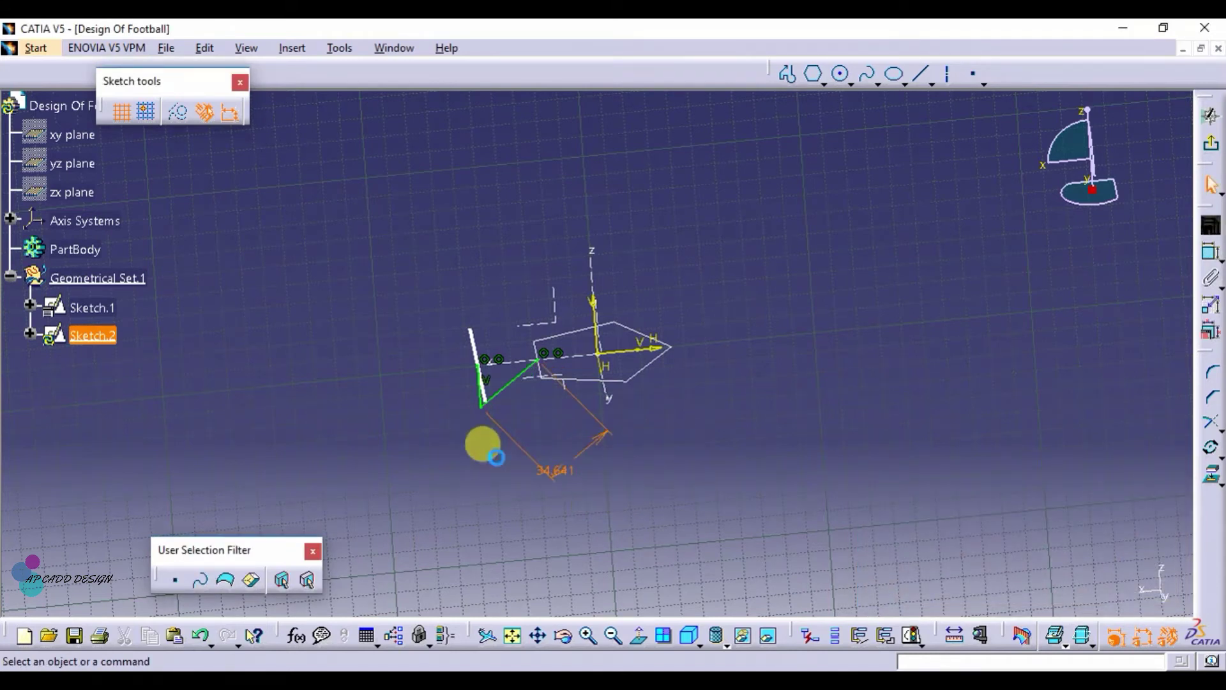
Step: Convert the vertical line to a construction element and exit the sketch
click(638, 633)
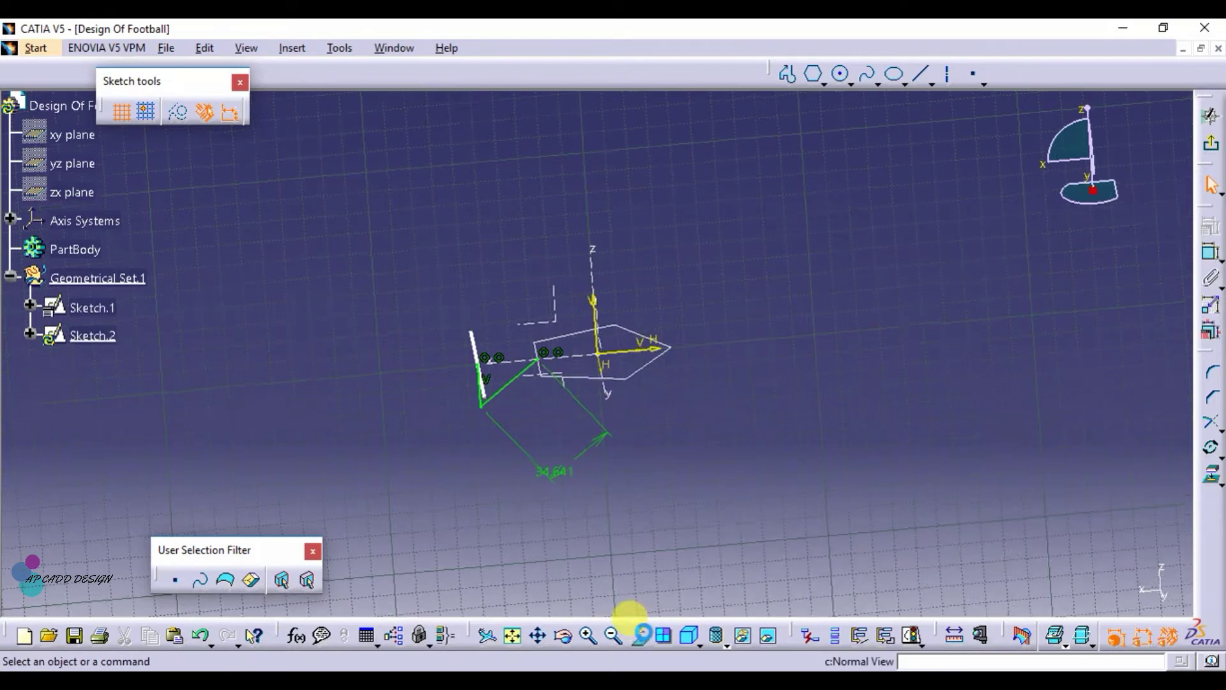
click(477, 364)
click(178, 112)
click(1087, 509)
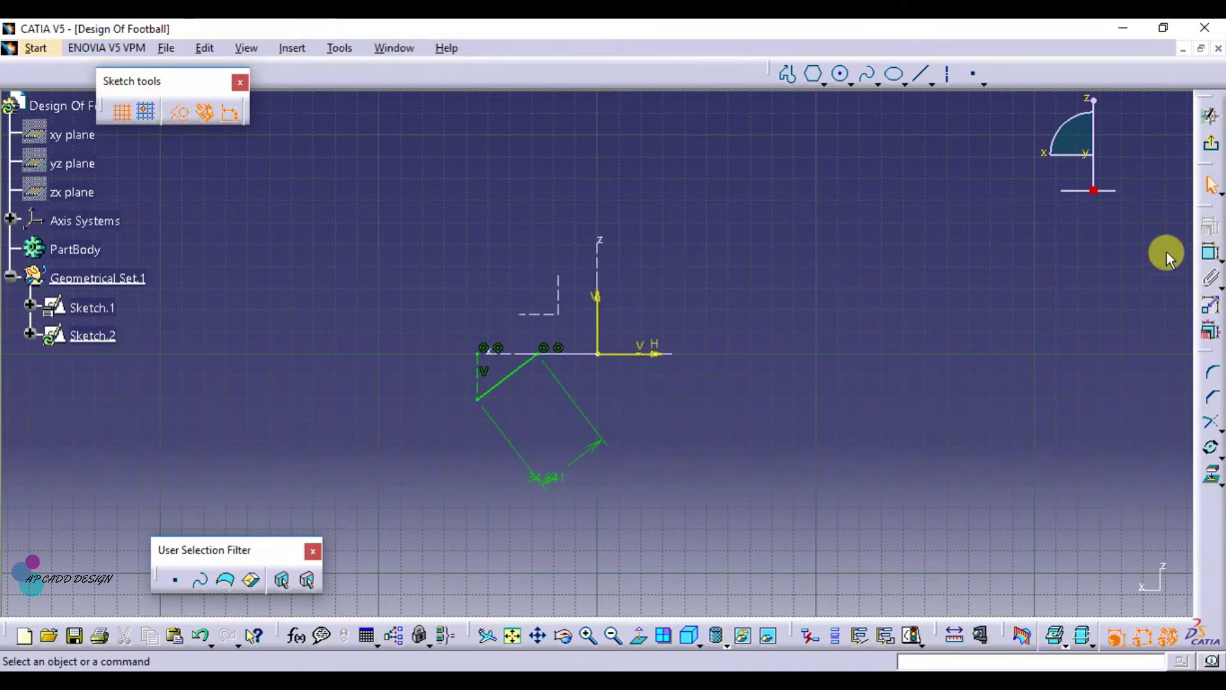
click(1209, 116)
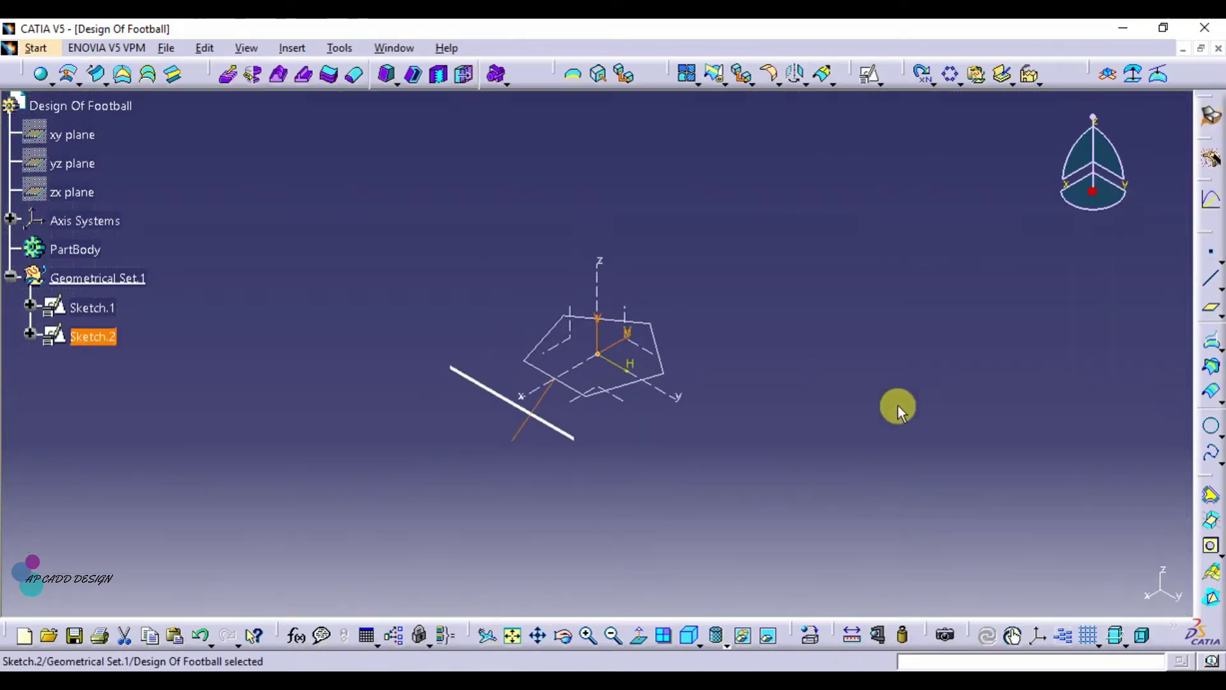
click(853, 464)
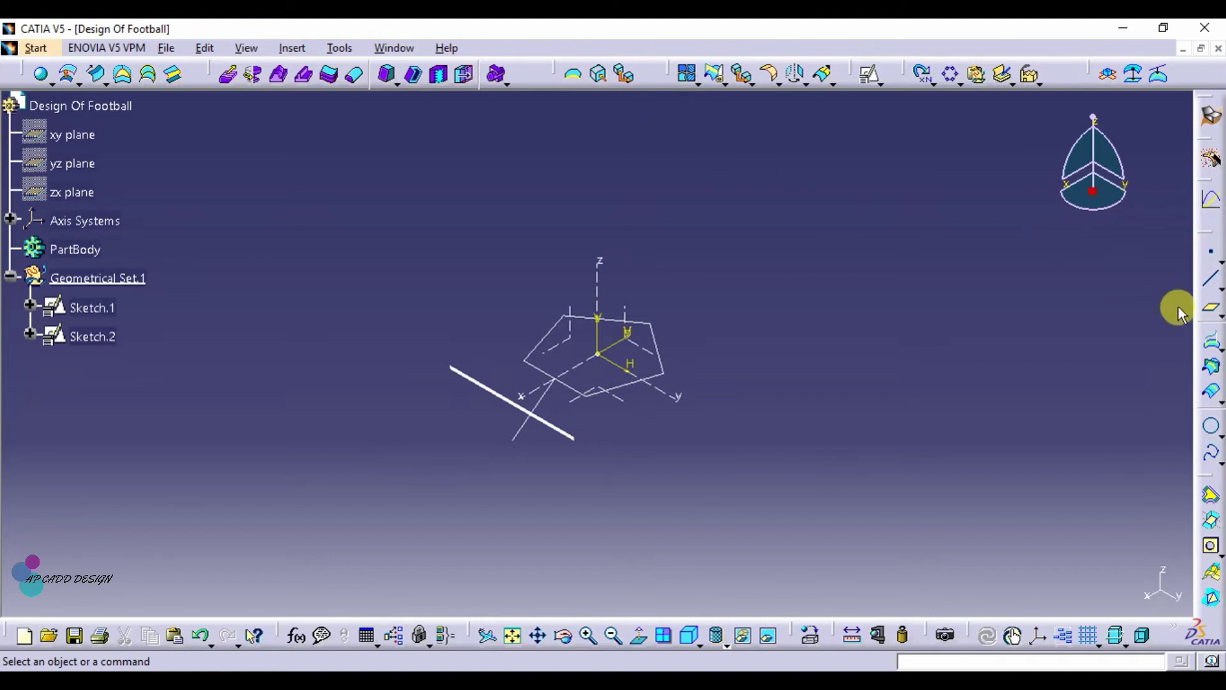
Step: Create a Through two lines plane using the pentagon's nearest side and the slanted line of the second sketch
click(1204, 313)
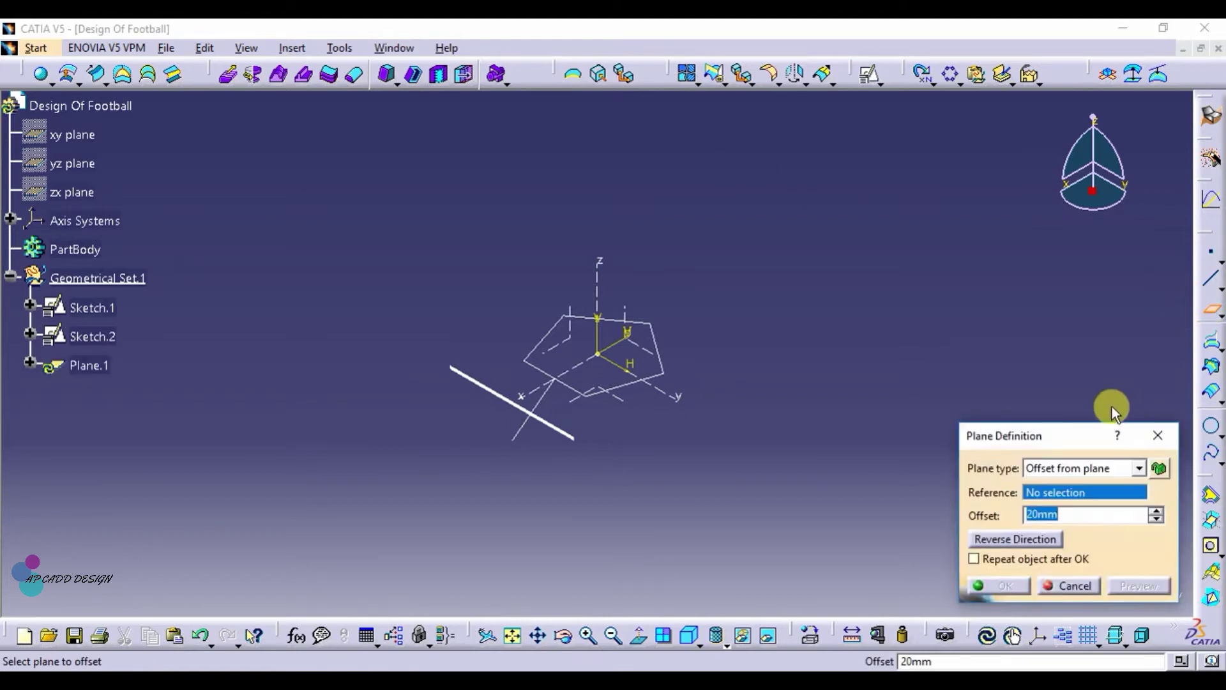
click(1093, 469)
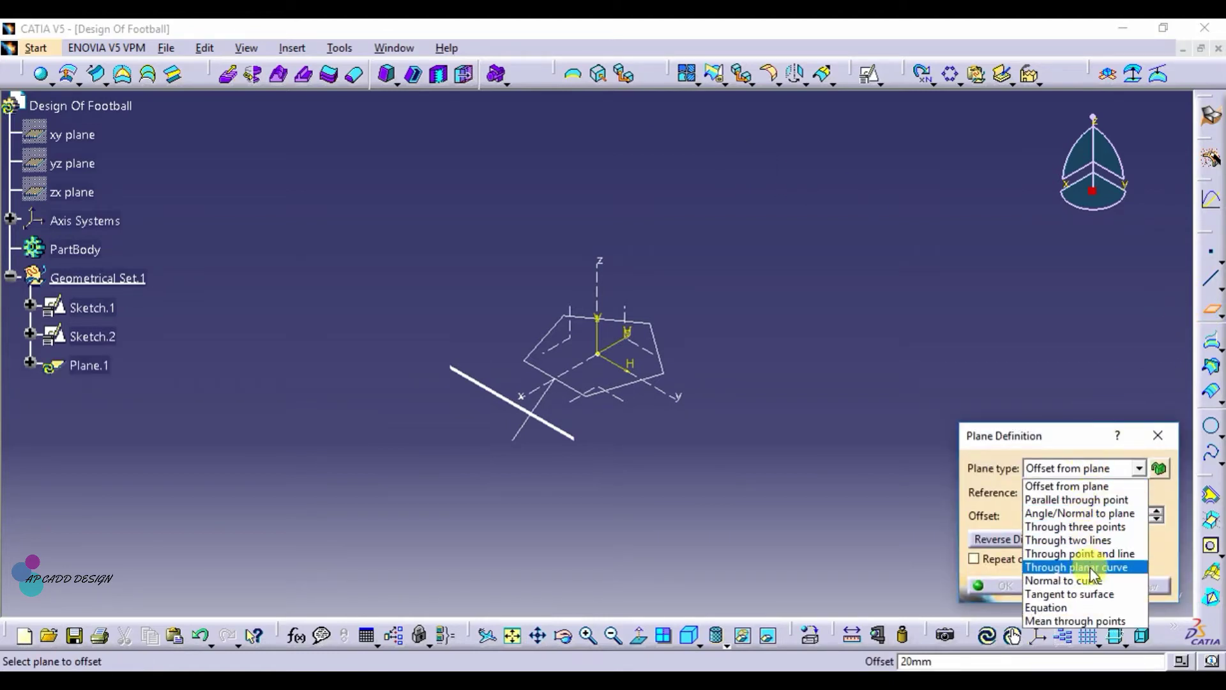
click(1086, 540)
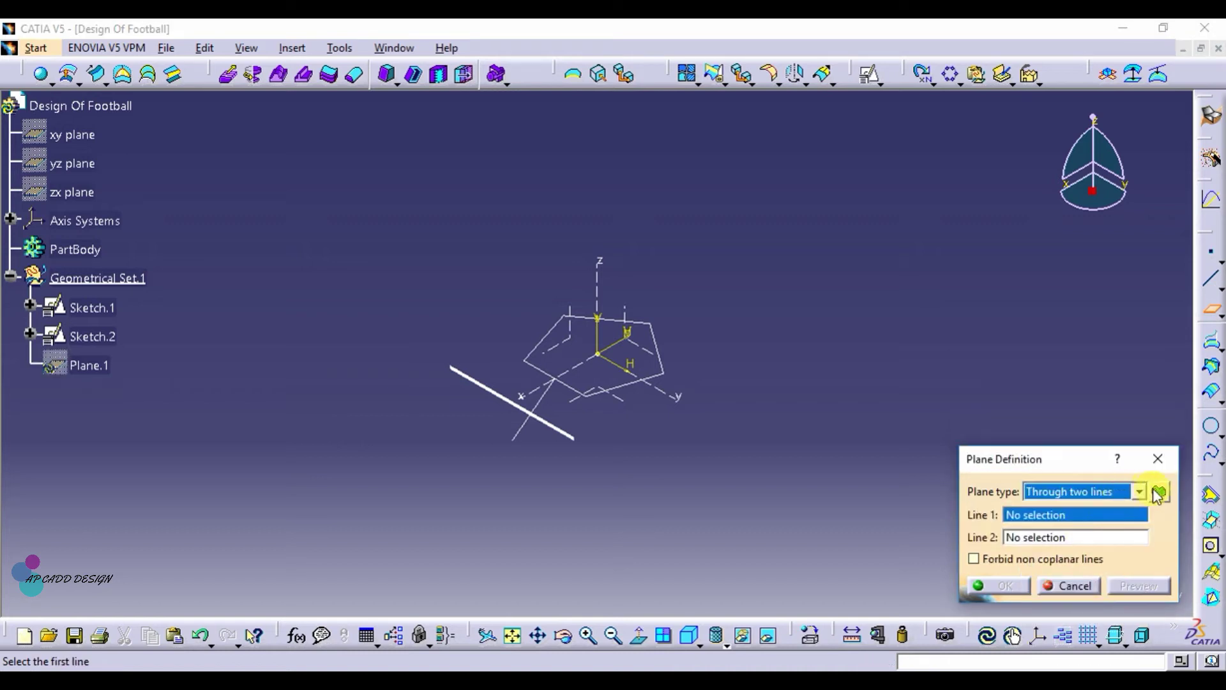
click(1159, 492)
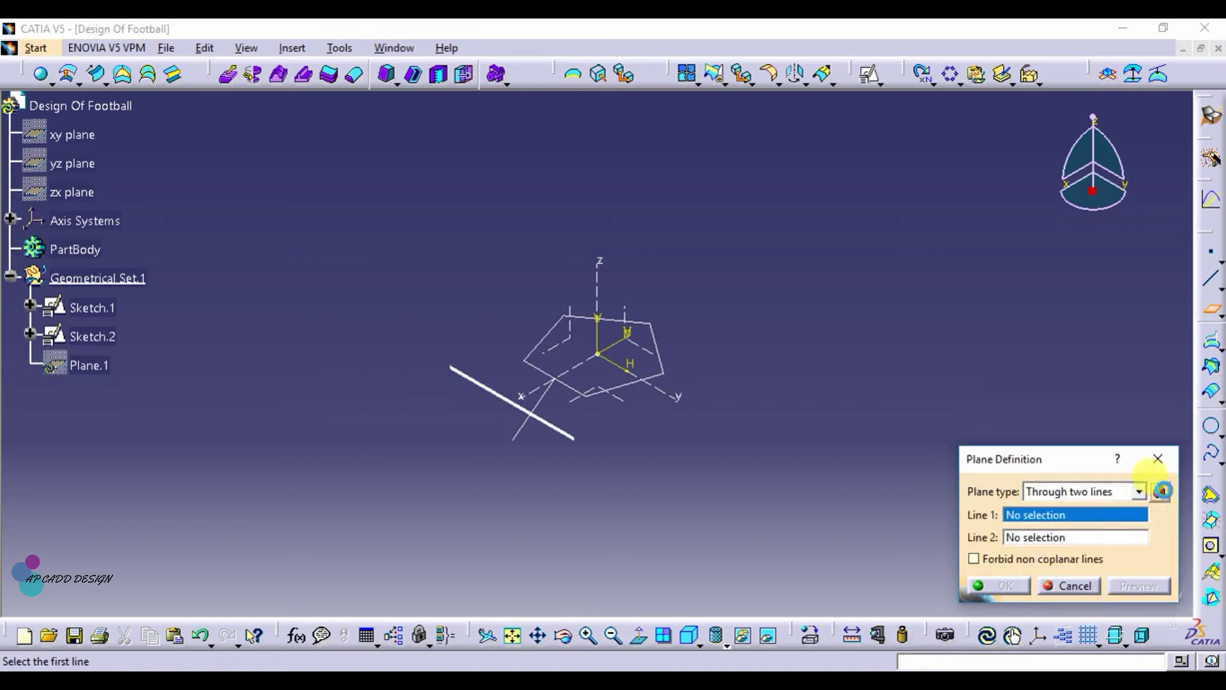
click(560, 380)
click(548, 400)
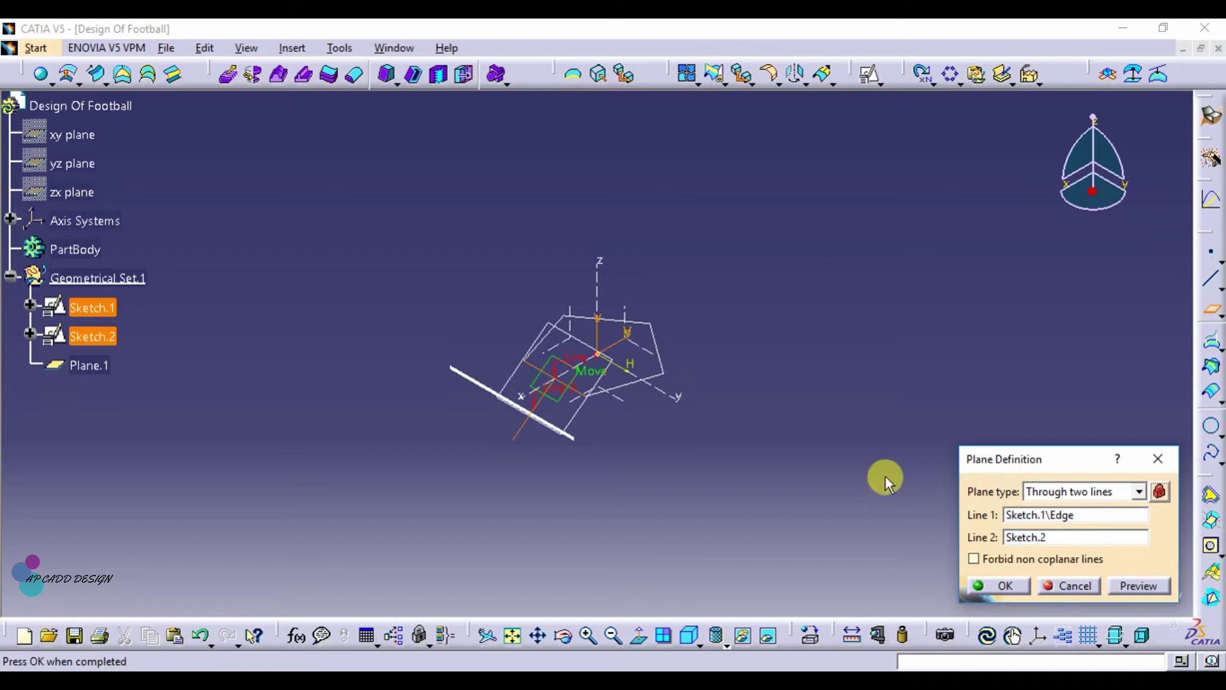
click(996, 585)
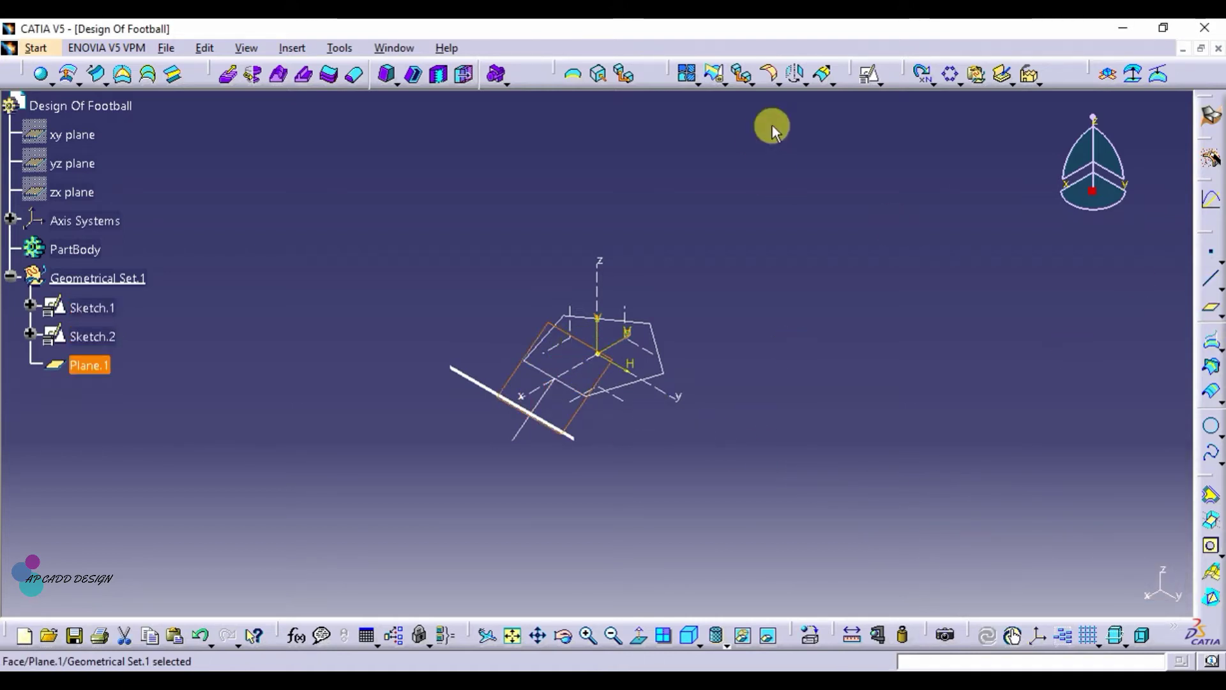
Step: Create a positioned sketch on the new plane and draw a flat-bottomed hexagon centred on the vertical axis just below the thick output line
click(869, 75)
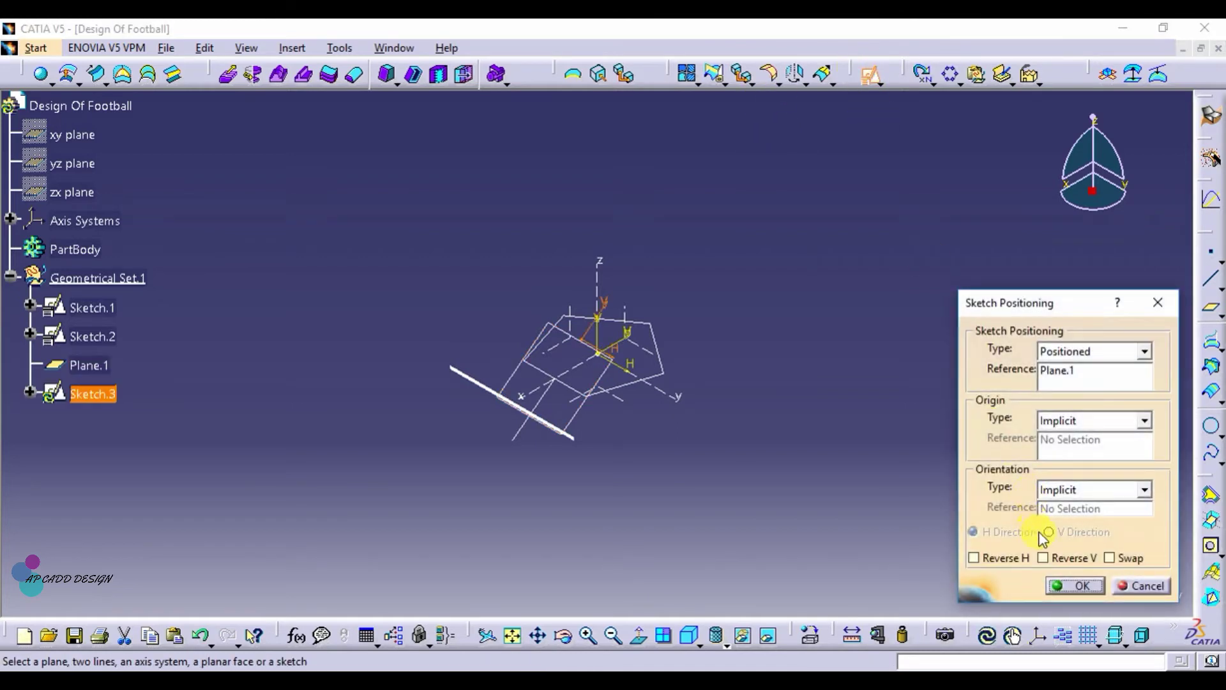
click(1056, 582)
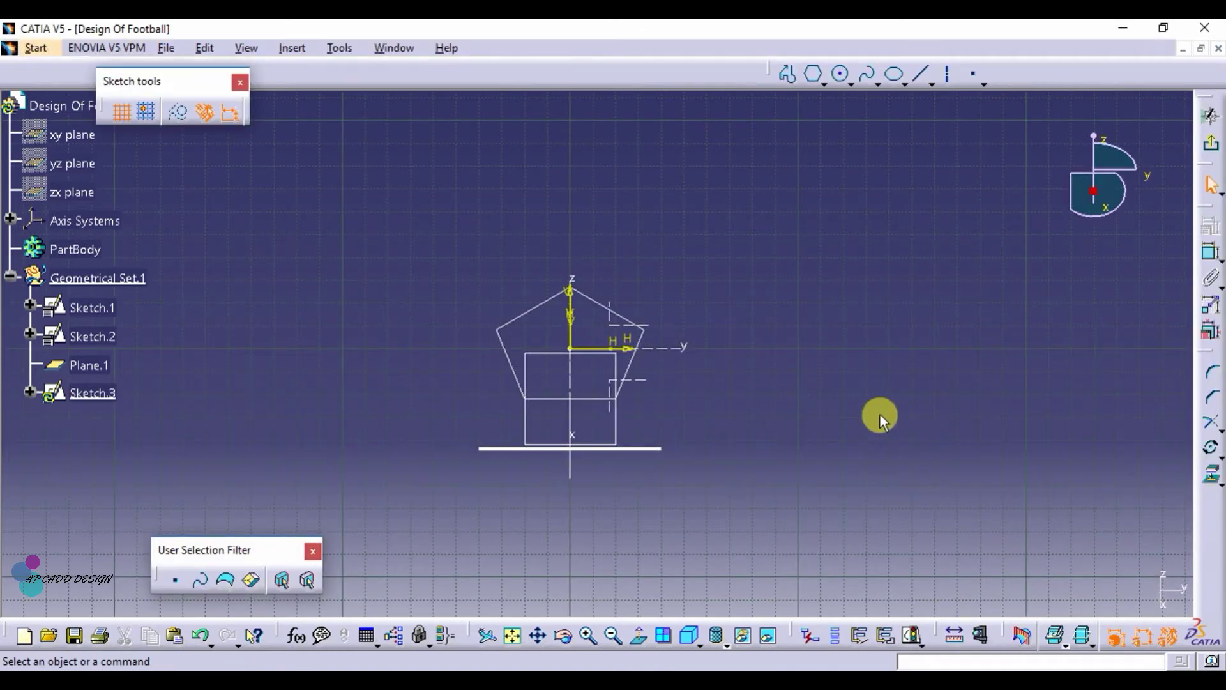
click(815, 75)
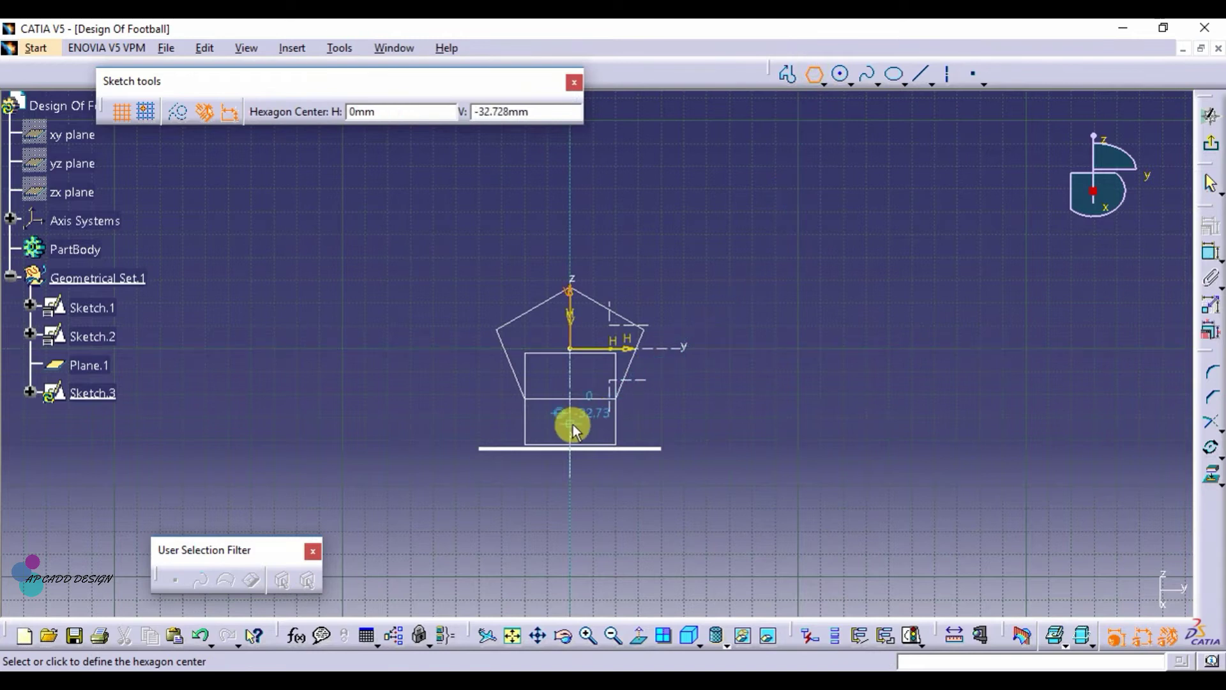
click(576, 458)
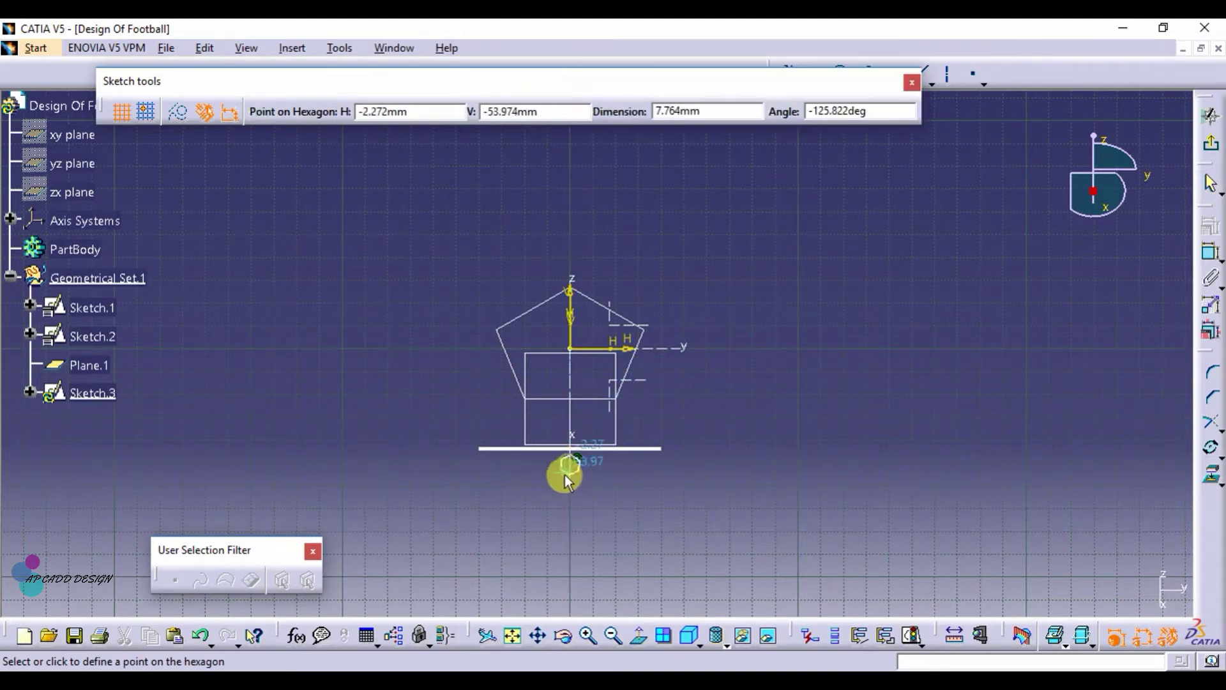
click(571, 516)
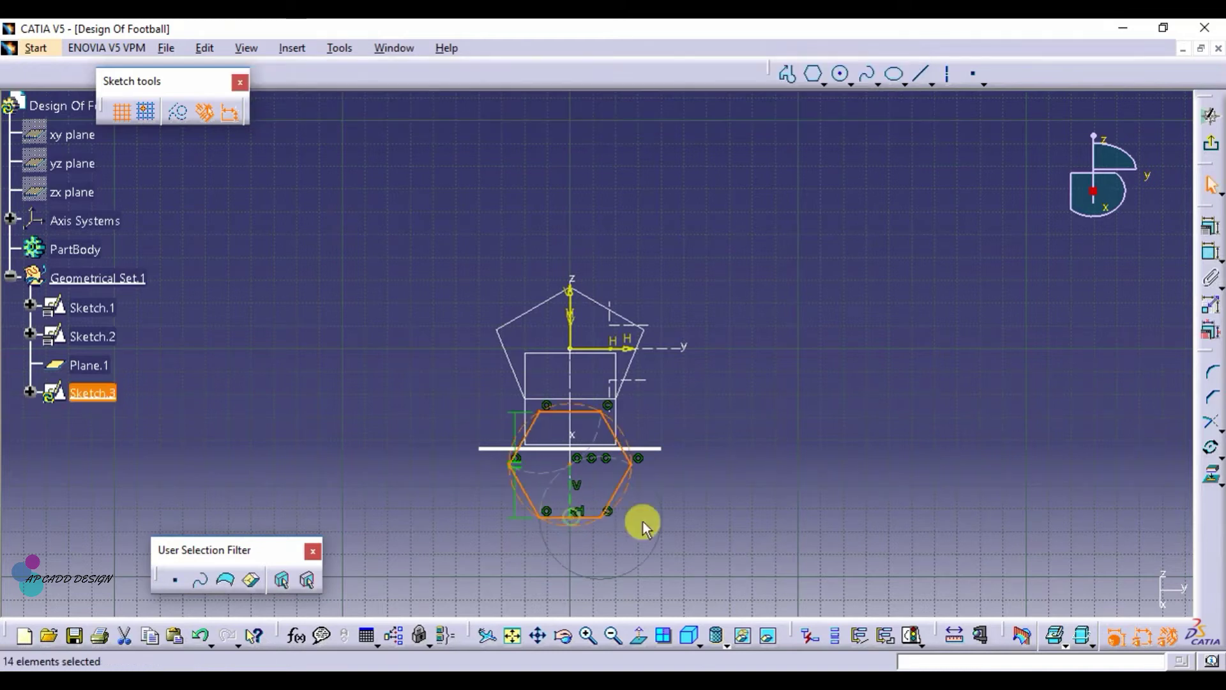
click(752, 510)
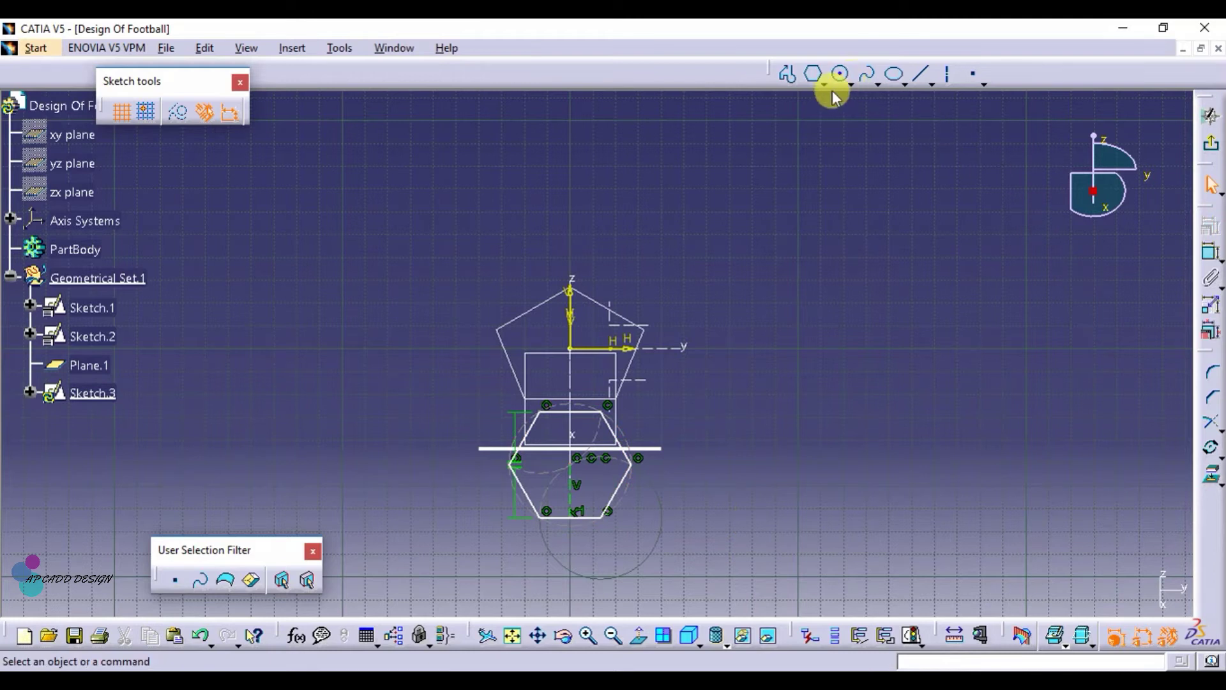
Step: Make the hexagon's upper-right vertex coincident with the pentagon's lower-right vertex and exit the sketch
click(1211, 252)
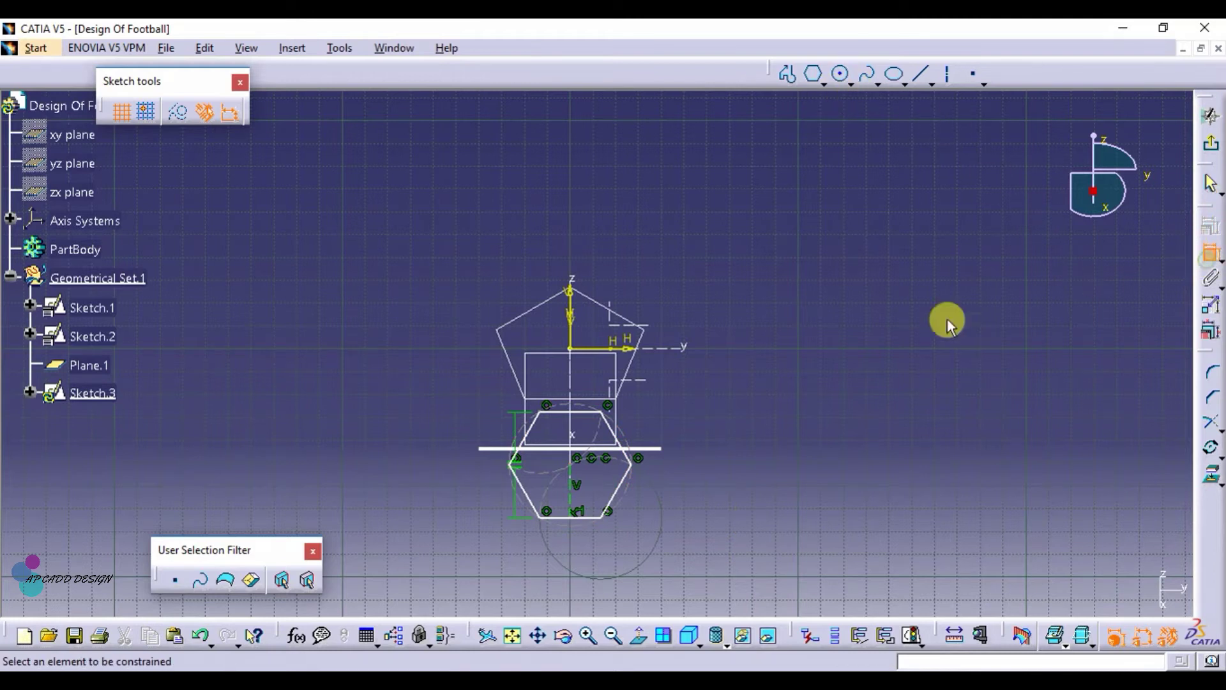
click(601, 412)
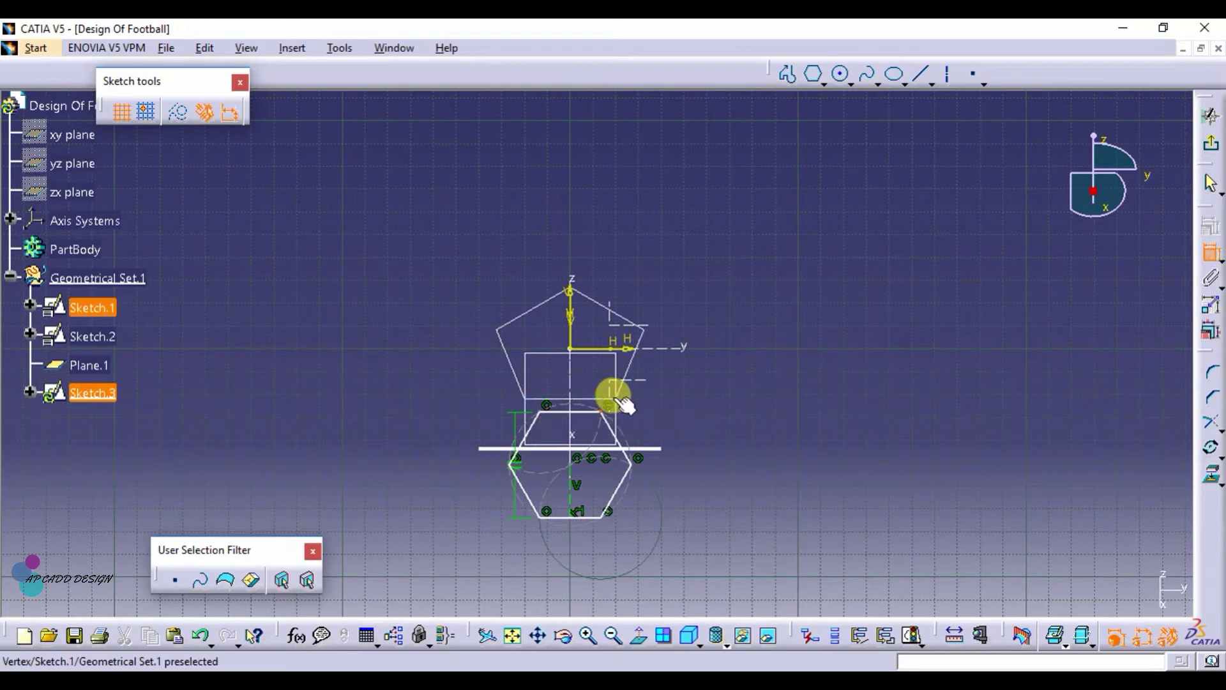
click(613, 400)
right_click(679, 411)
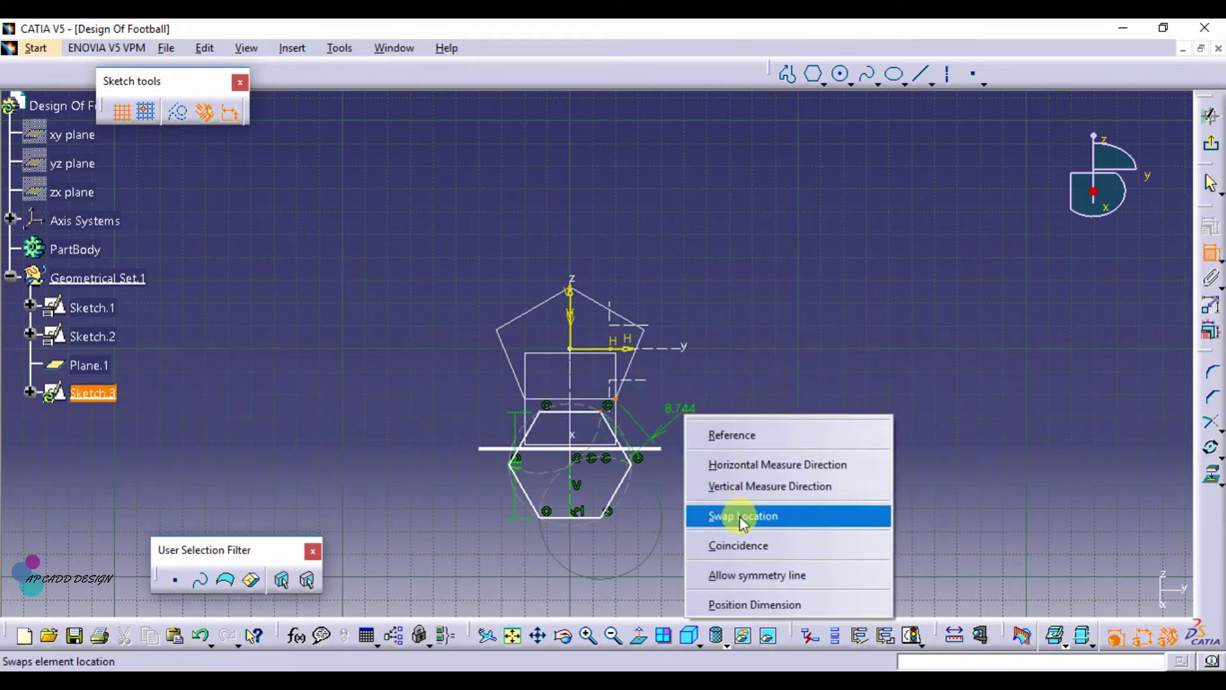
click(748, 550)
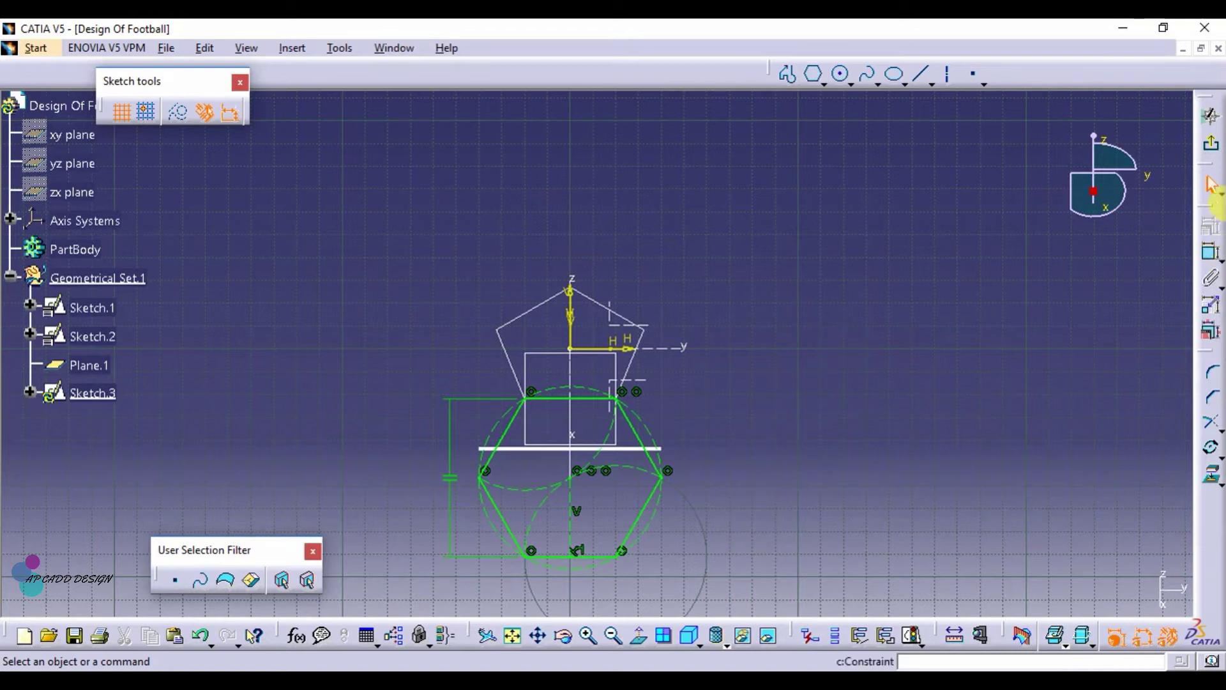
click(1212, 143)
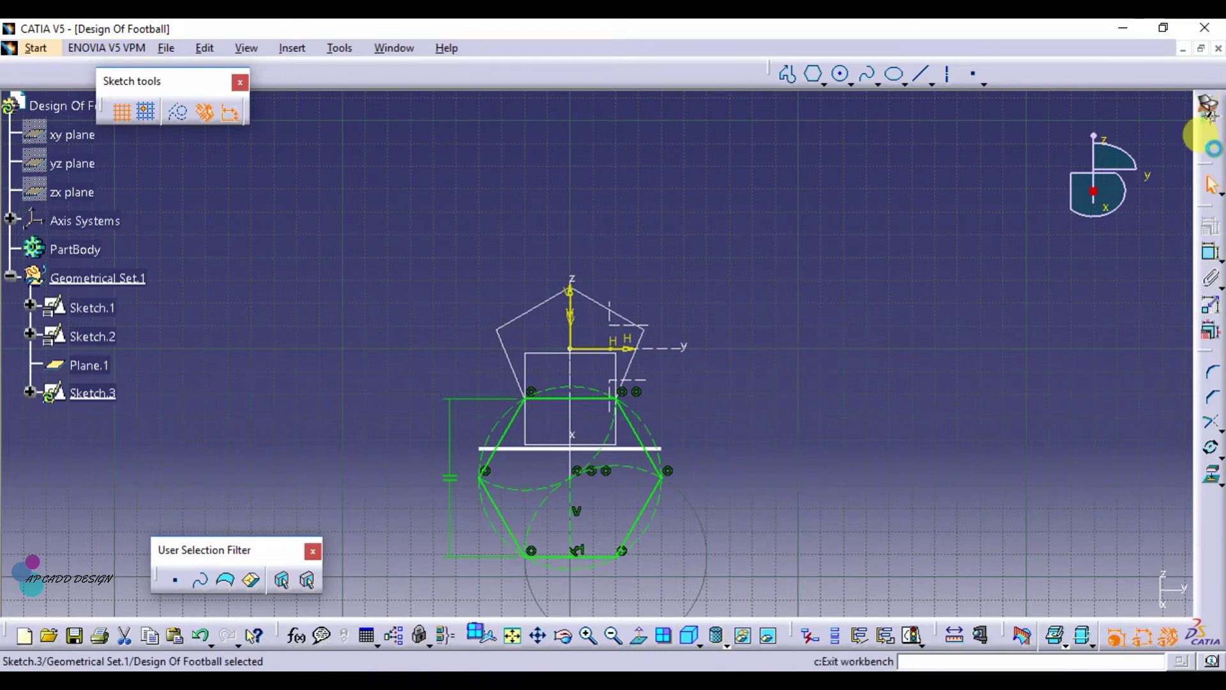
click(860, 489)
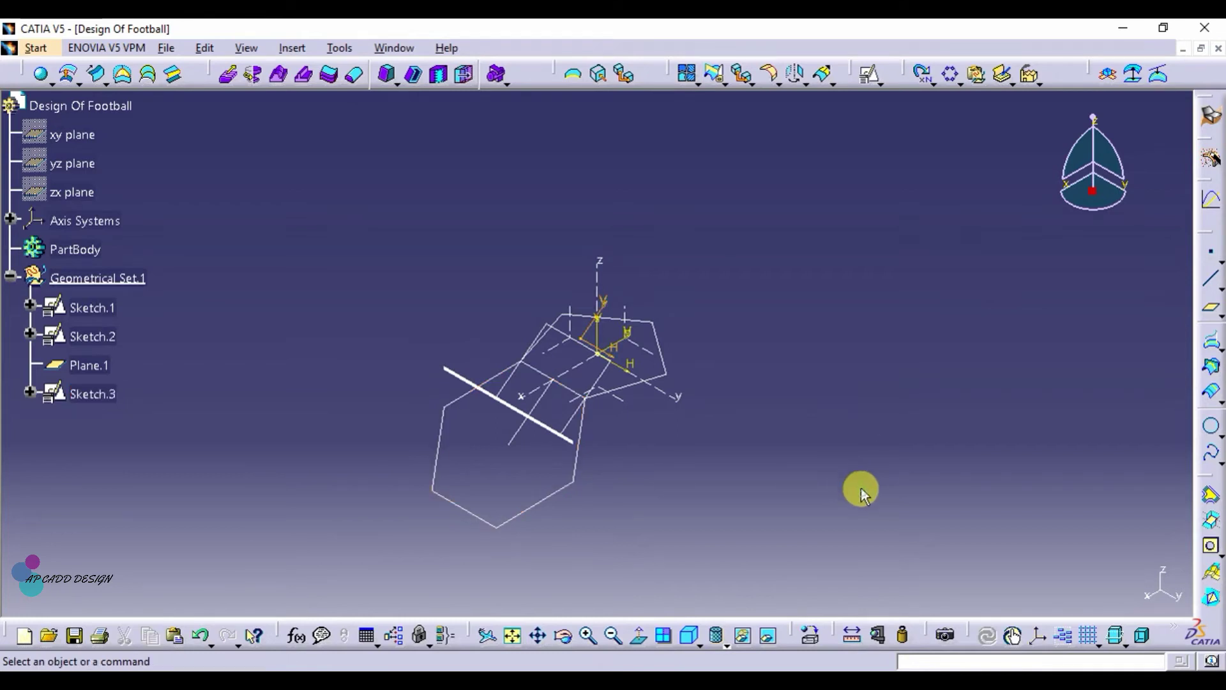
Step: Insert a second geometrical set under the part and define it as the in-work object
click(294, 49)
click(319, 114)
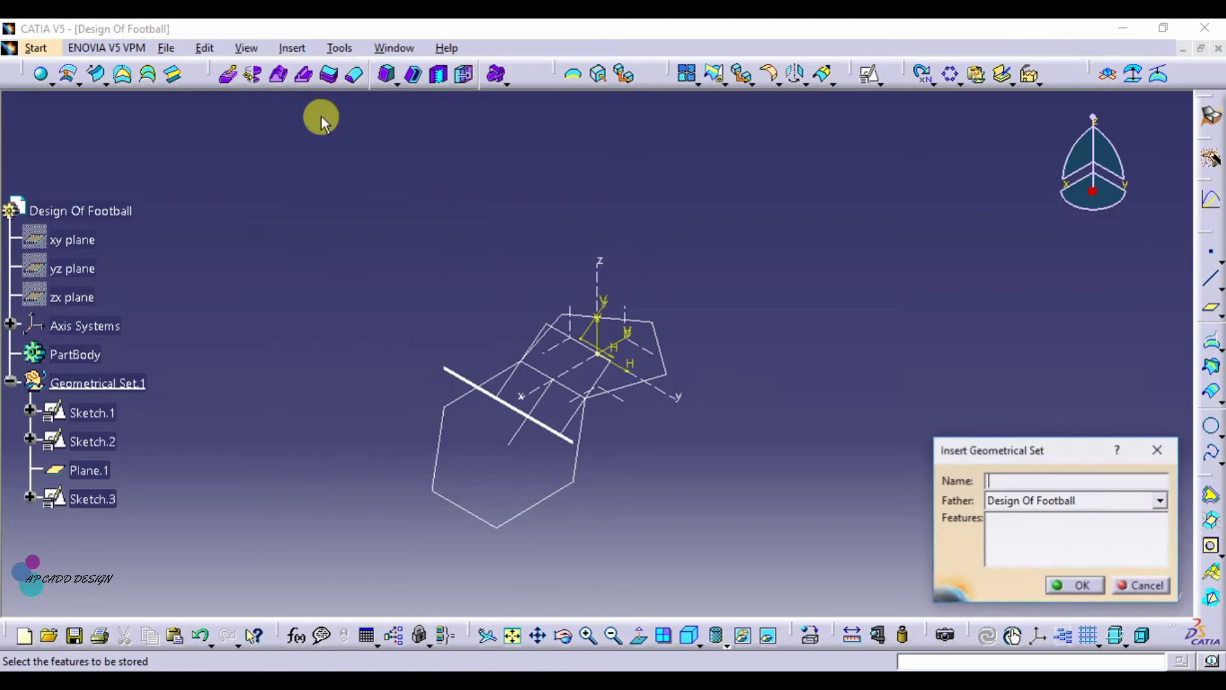
click(1094, 598)
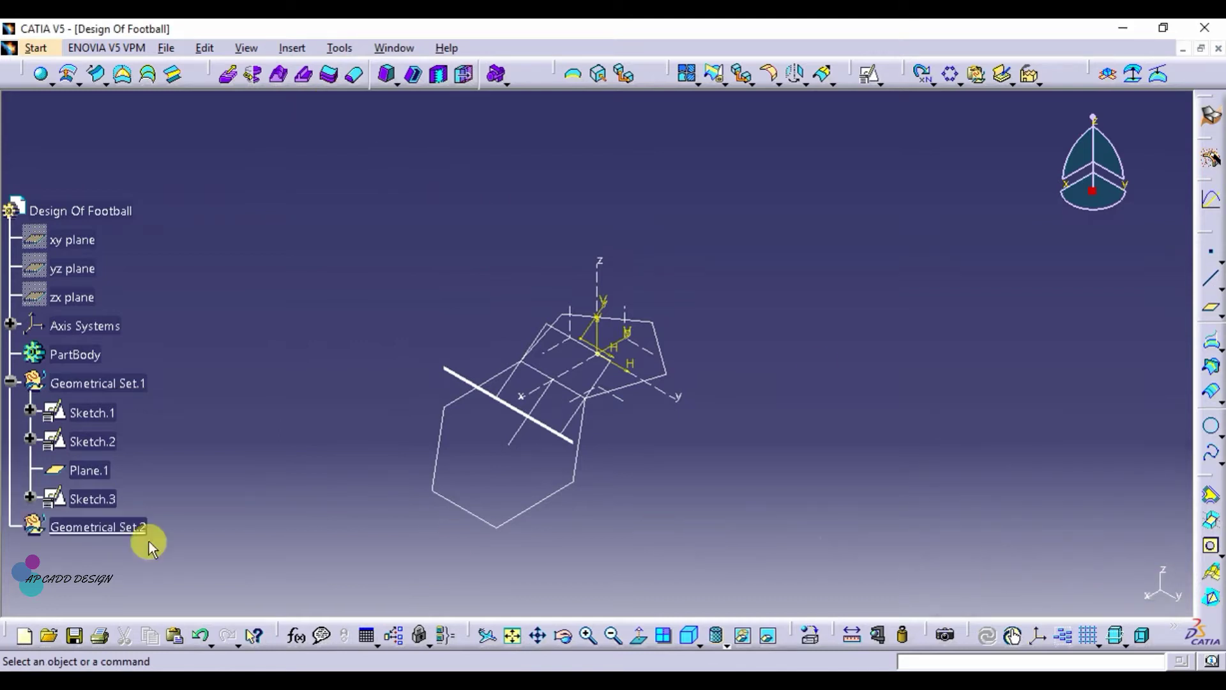
right_click(96, 526)
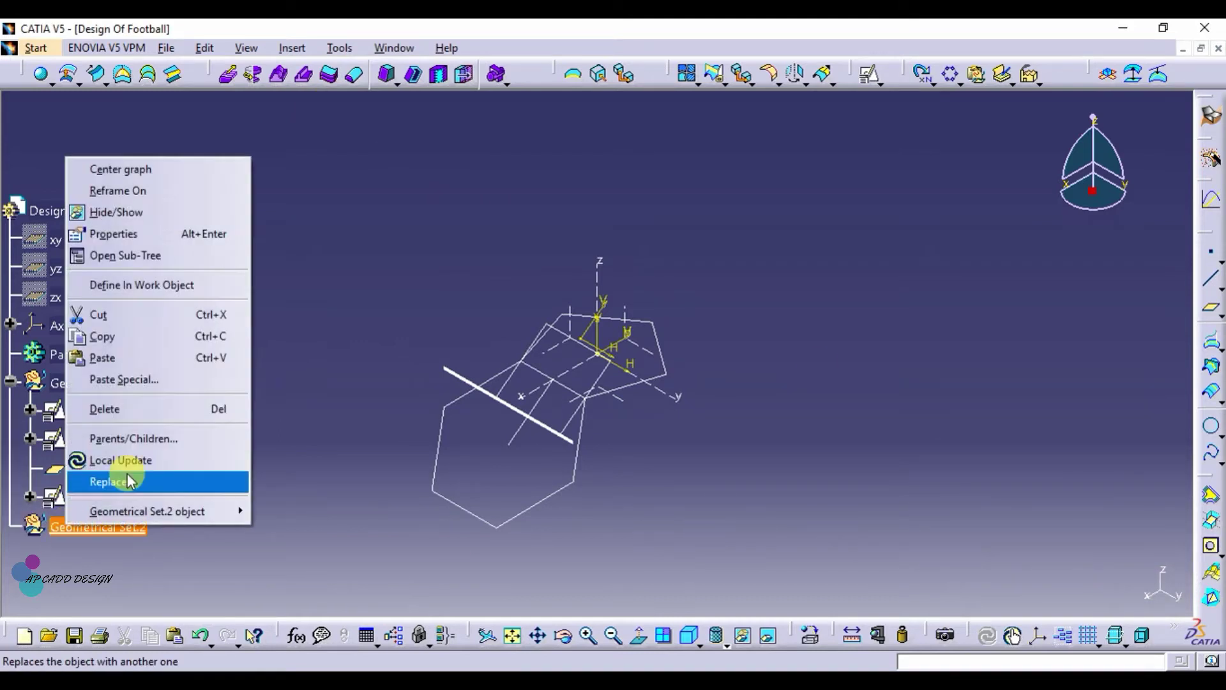
click(156, 285)
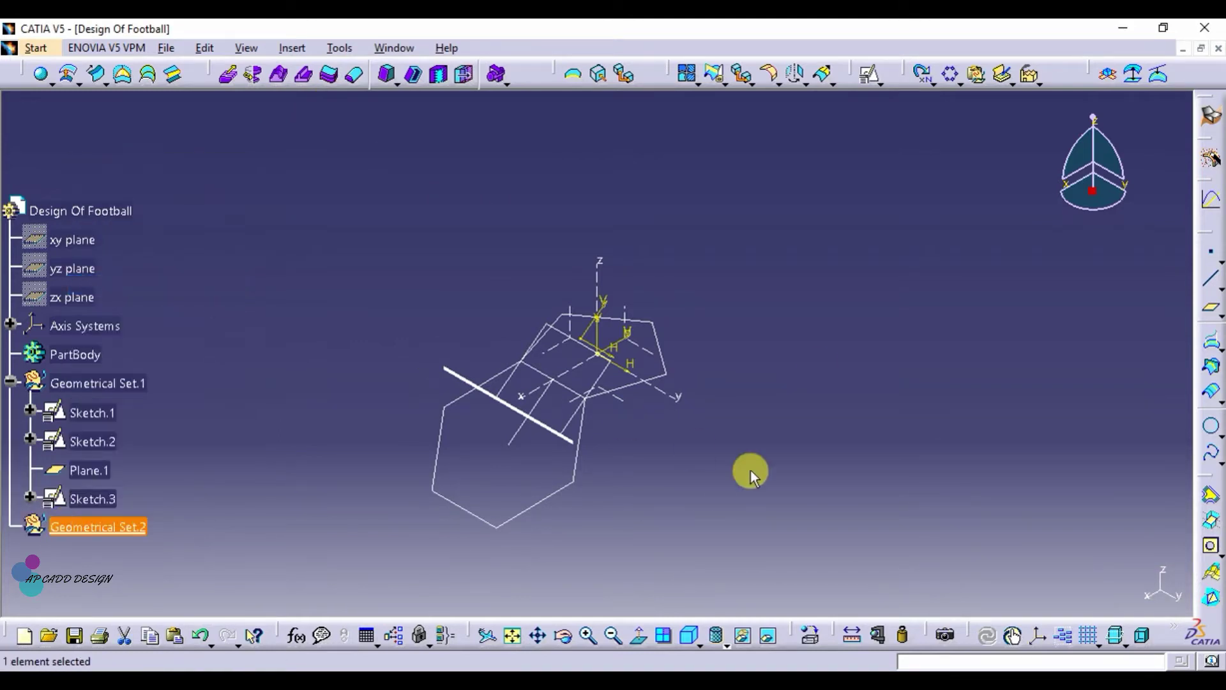
Step: Create a positioned sketch on the axis system's ZX plane and draw a vertical line straight down from the origin
click(570, 351)
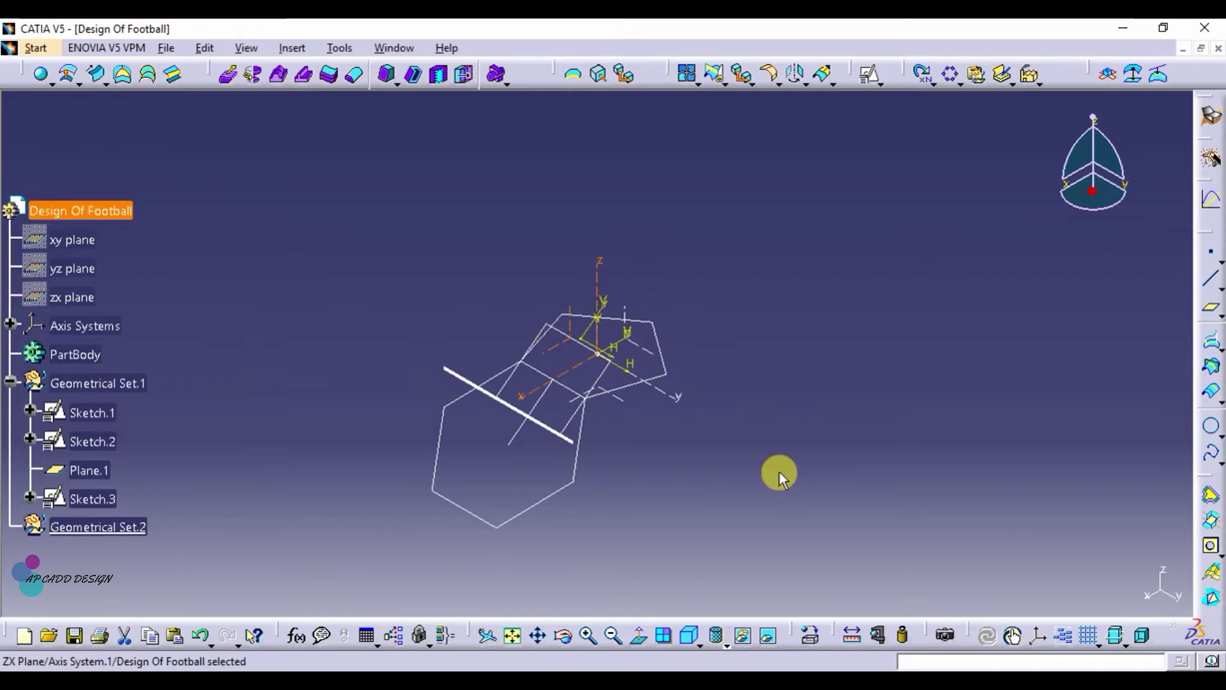
click(869, 75)
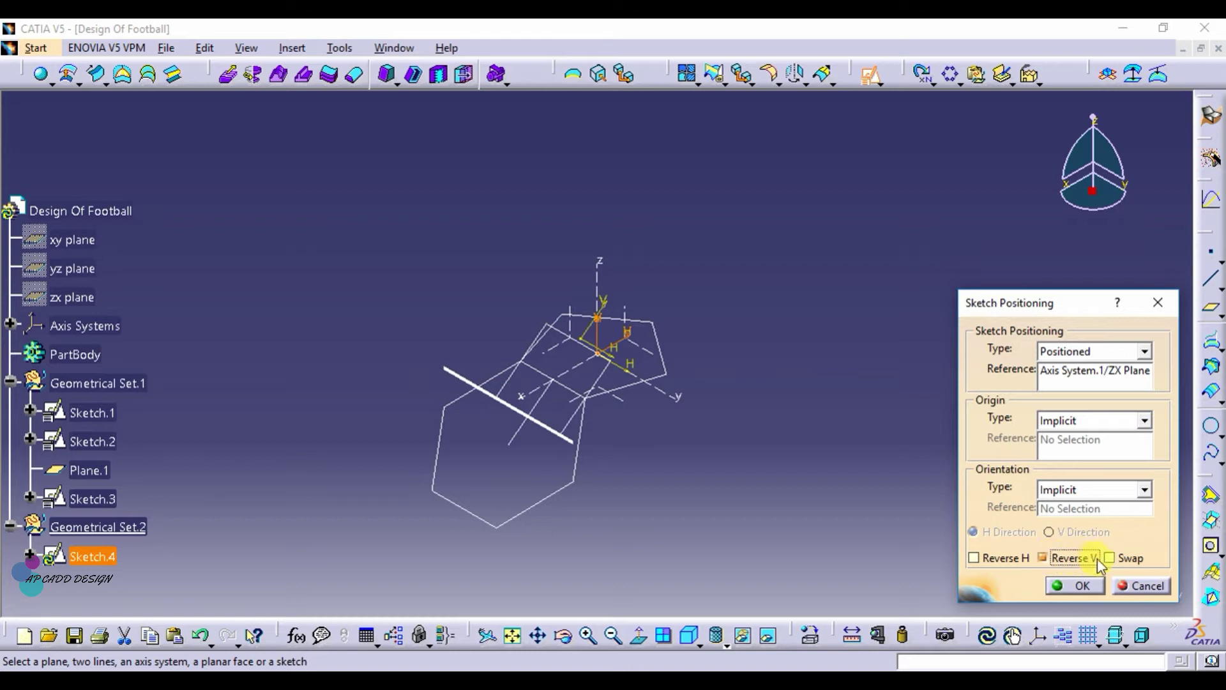
click(1075, 583)
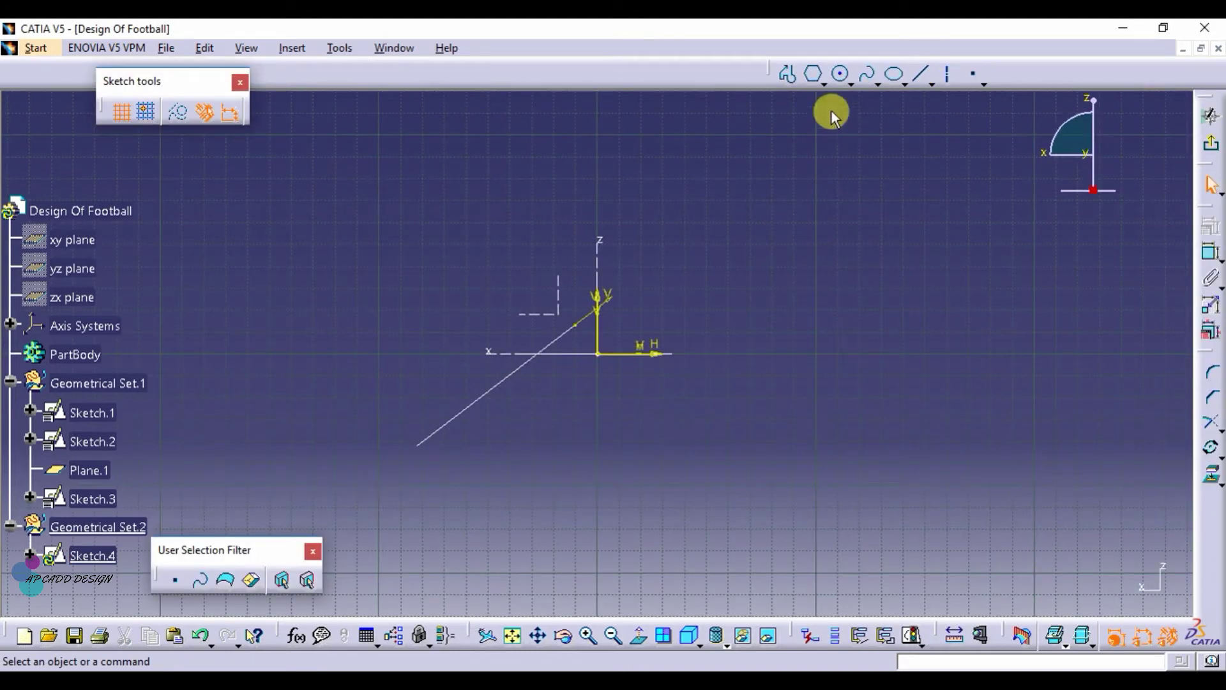
click(920, 75)
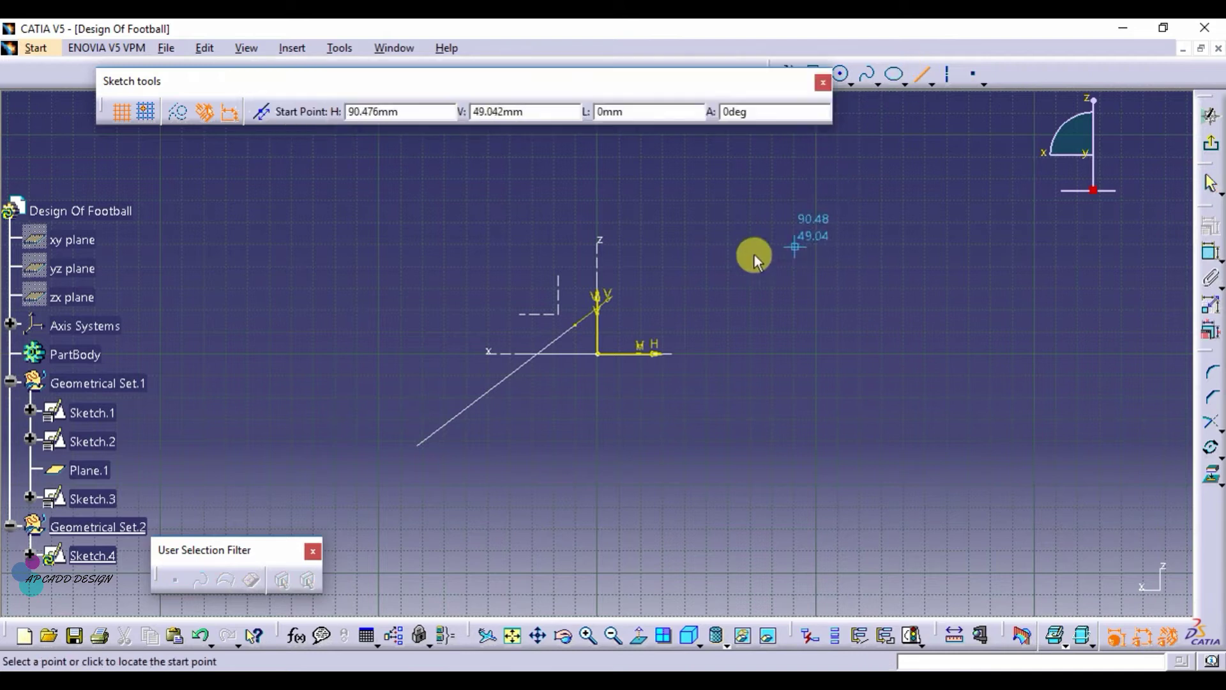
click(597, 353)
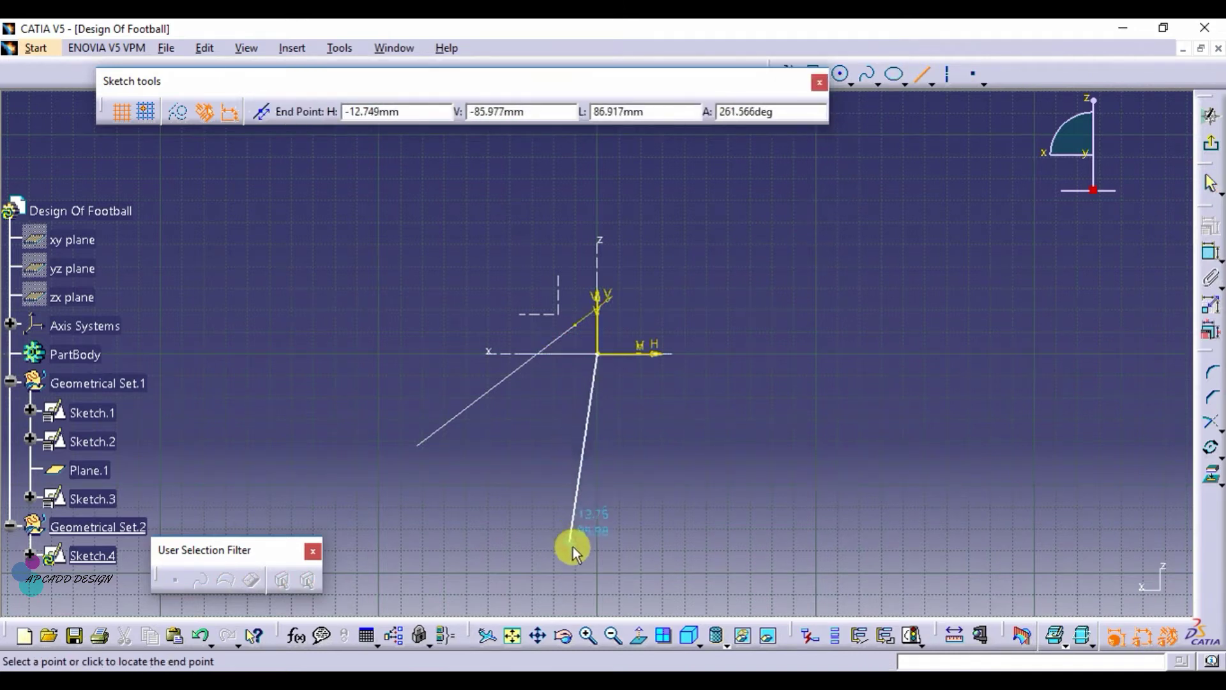
click(598, 576)
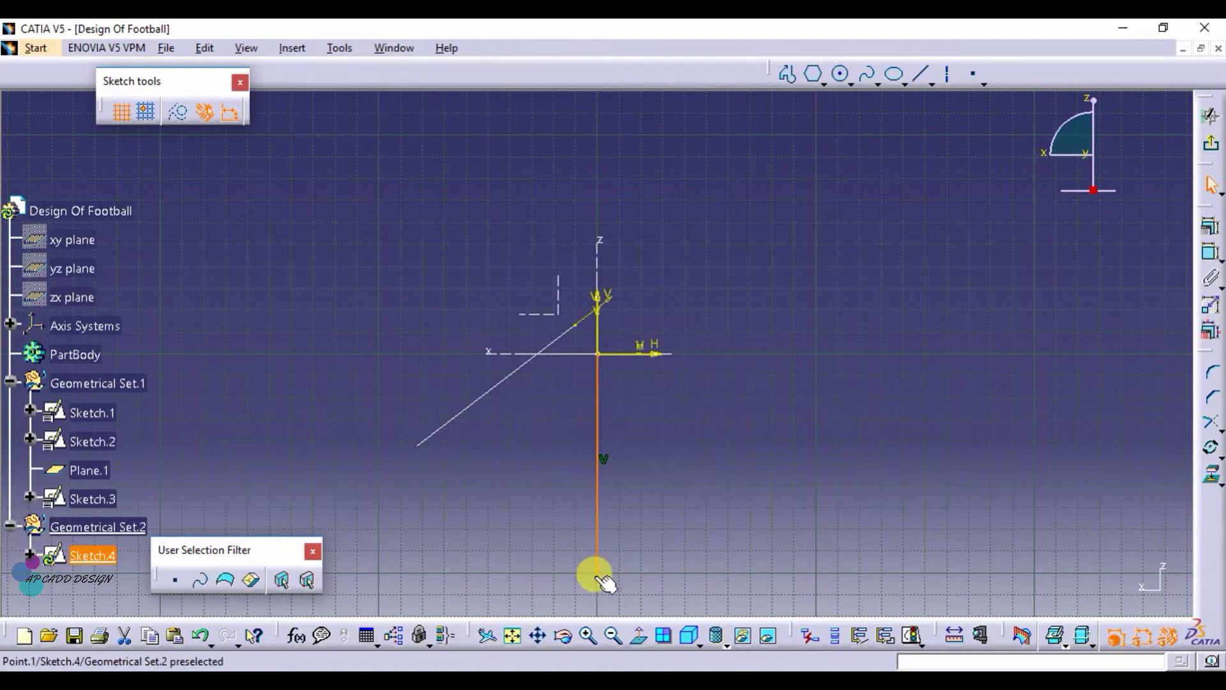
Step: Draw a second line from the vertical line's lower end up towards the slanted line of the second sketch
click(927, 80)
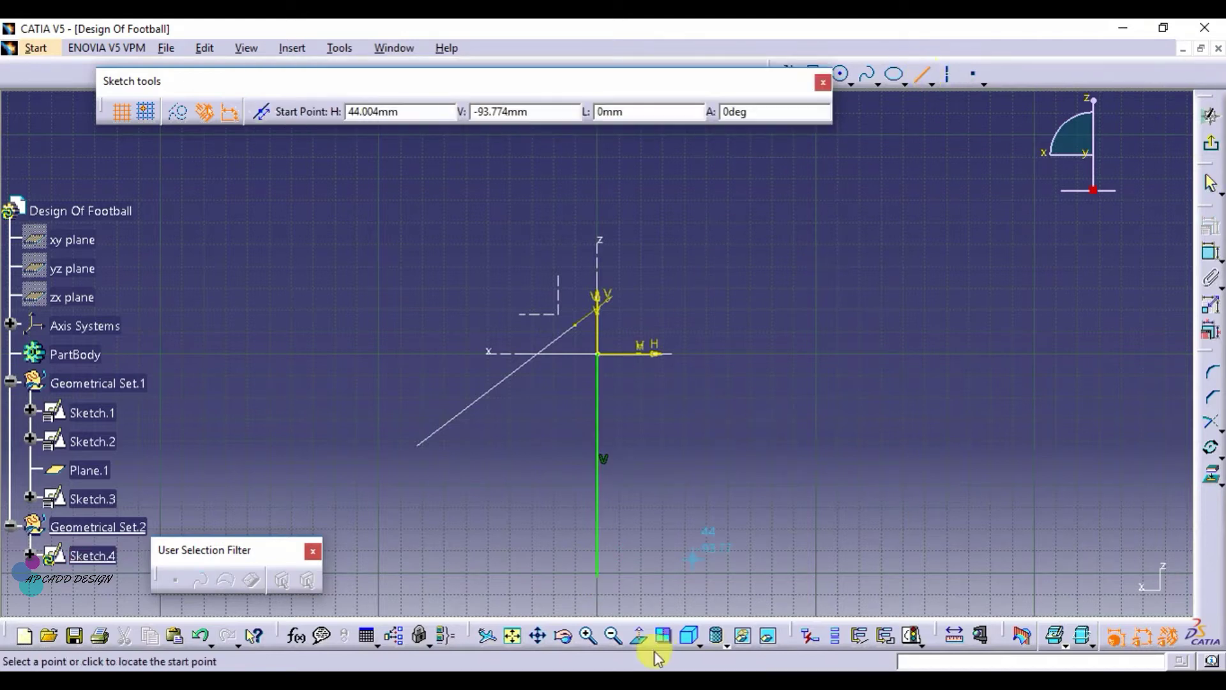
click(598, 576)
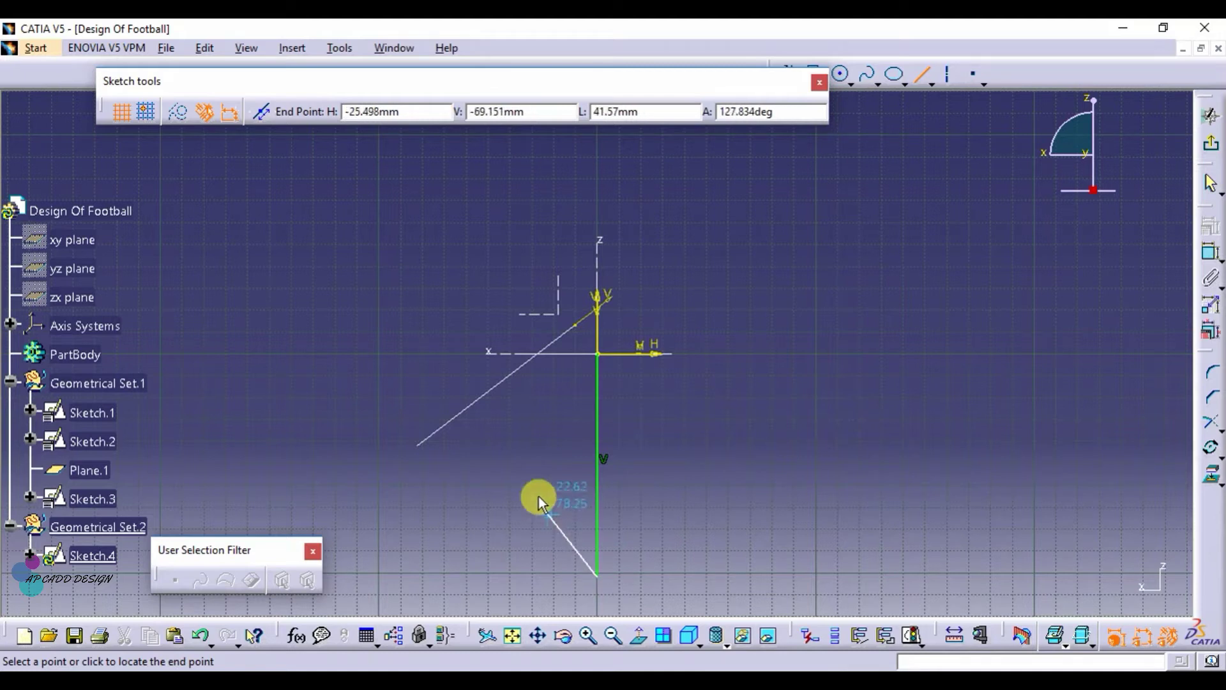
click(508, 401)
click(865, 503)
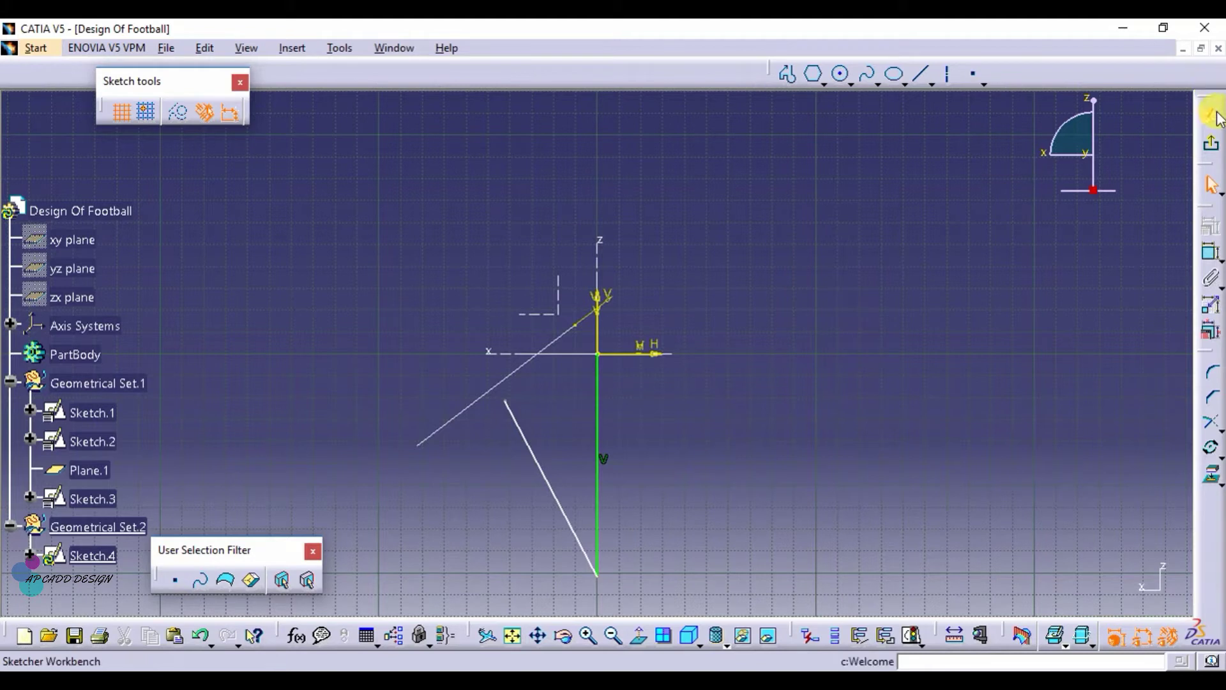
Step: Make the new line's free end coincident with the lower end of the second sketch's slanted line
click(563, 644)
drag(520, 520, 583, 509)
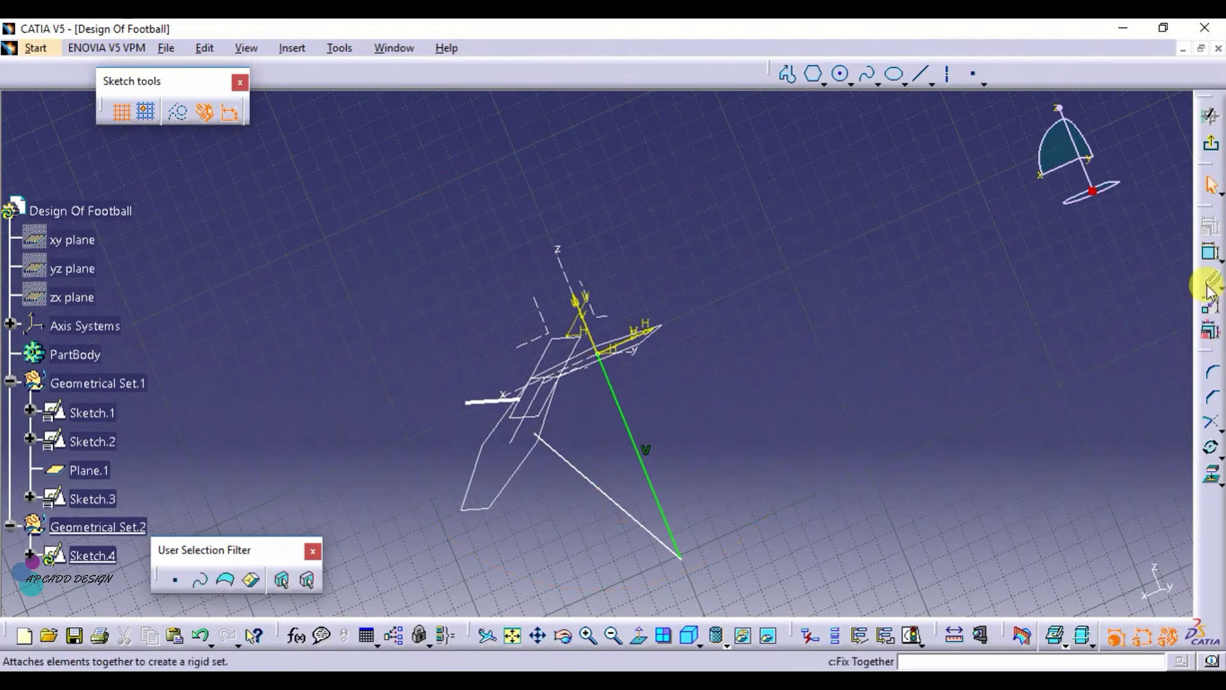
click(1211, 251)
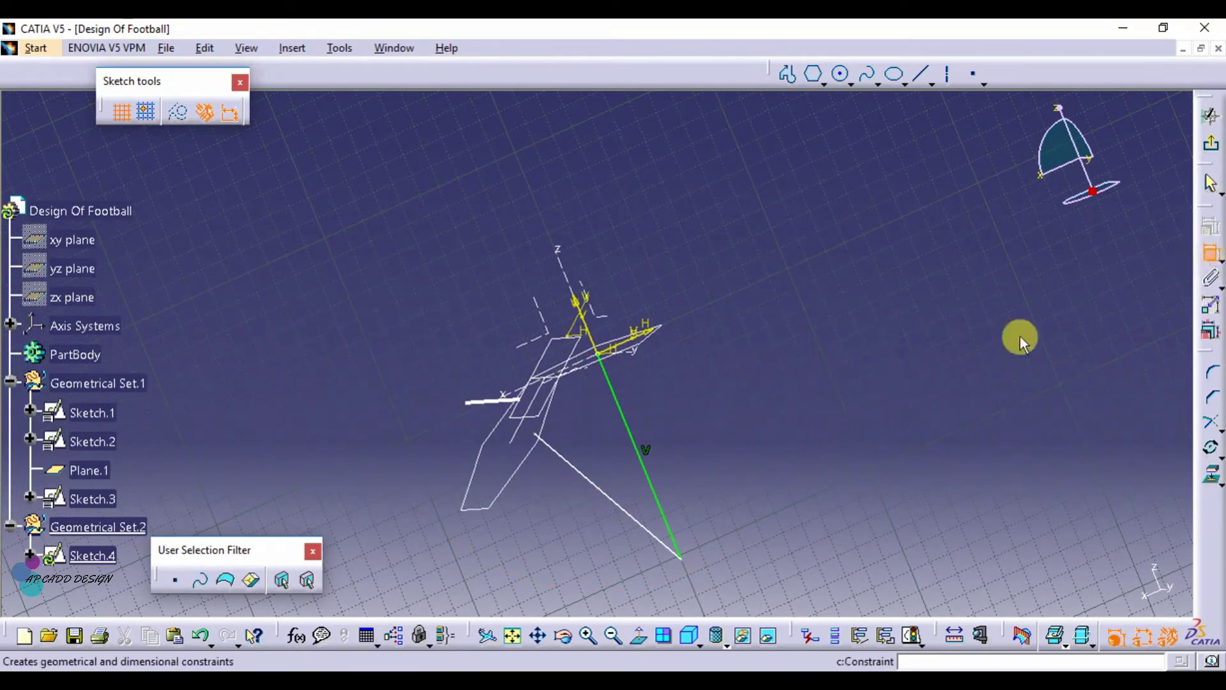
click(520, 433)
click(535, 435)
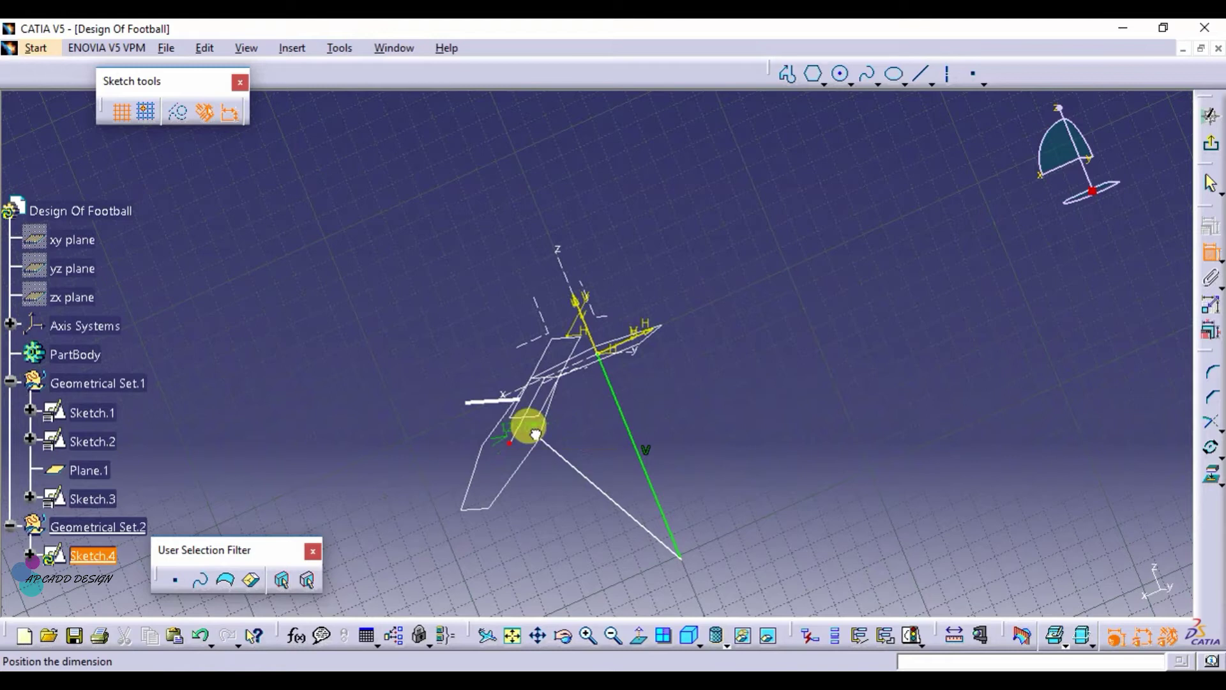
right_click(675, 431)
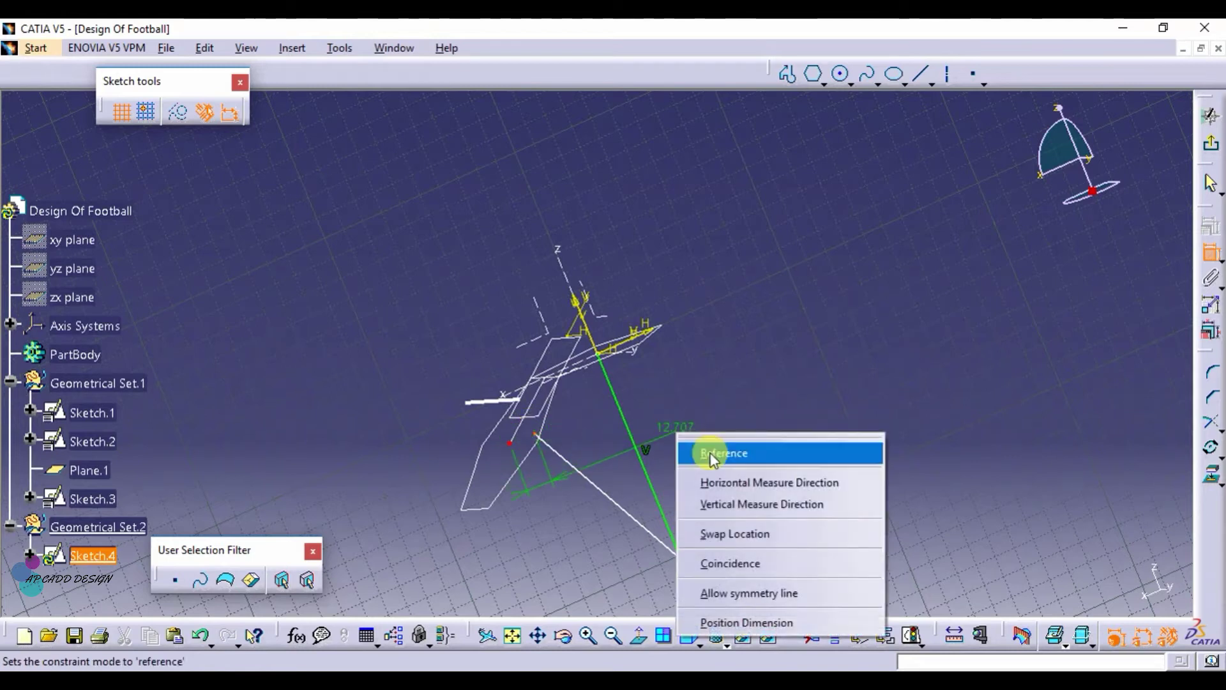
click(730, 565)
Step: Constrain the angle between the new line and the second sketch's slanted line to 90 degrees and exit the sketch
click(1213, 255)
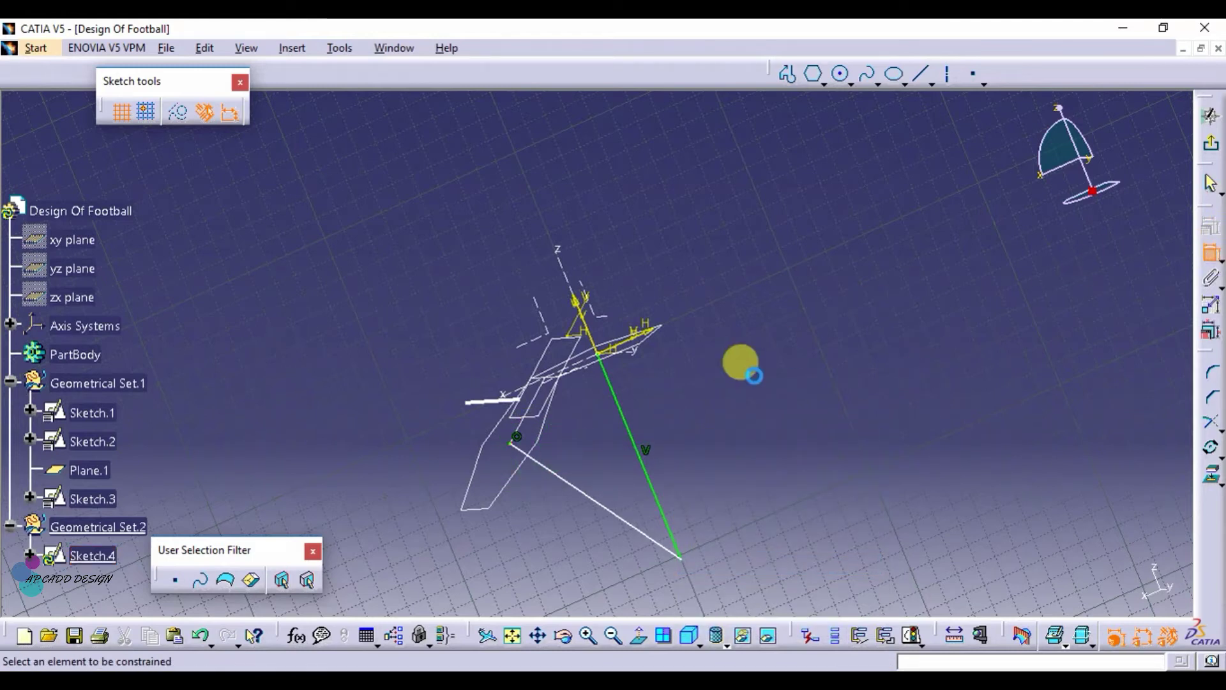
click(527, 446)
click(548, 465)
click(560, 445)
double_click(568, 449)
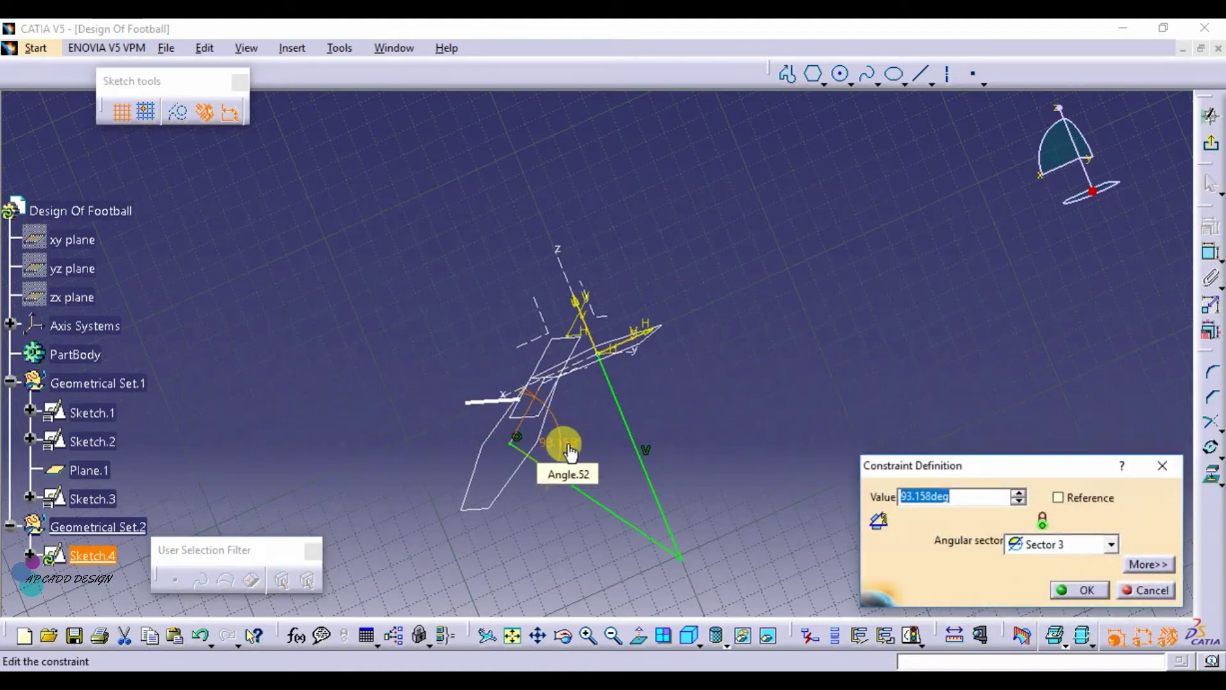
text(90)
key(Return)
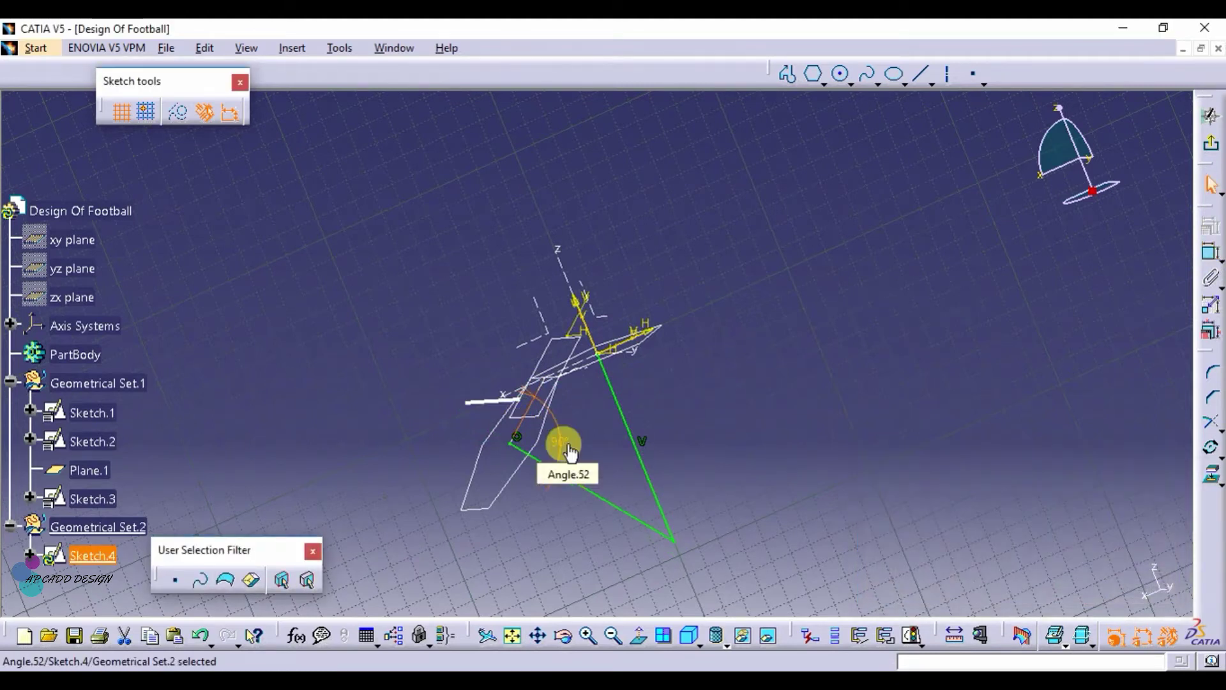
click(1201, 191)
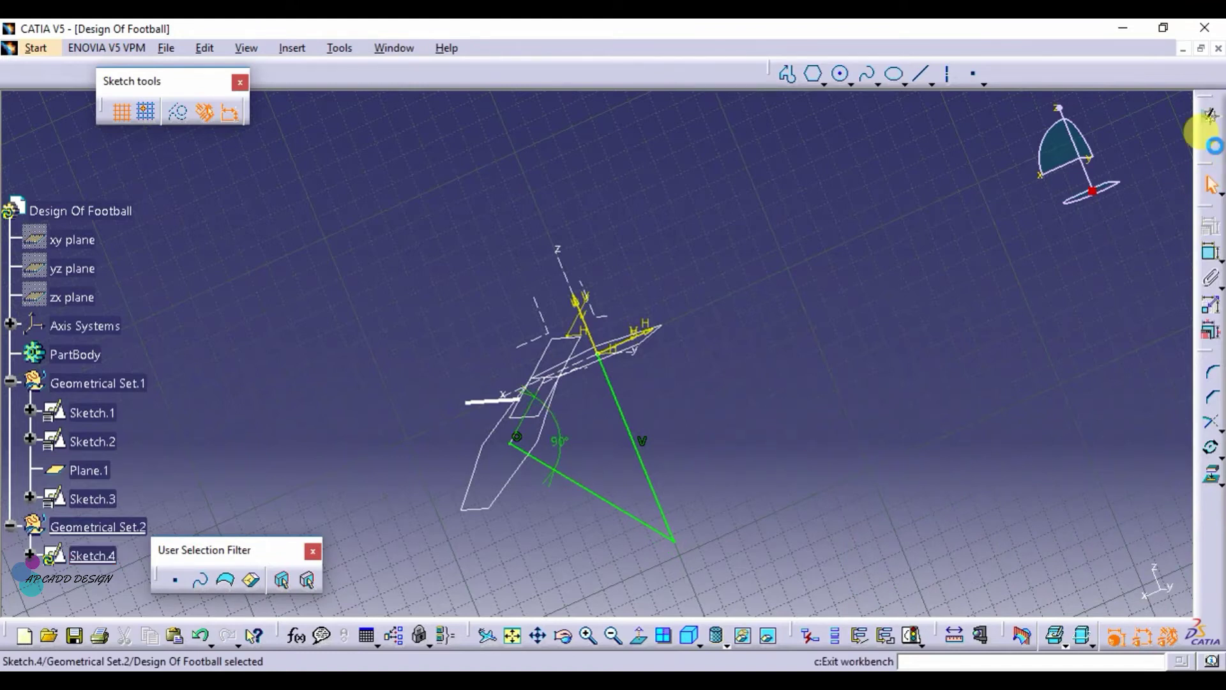
click(932, 478)
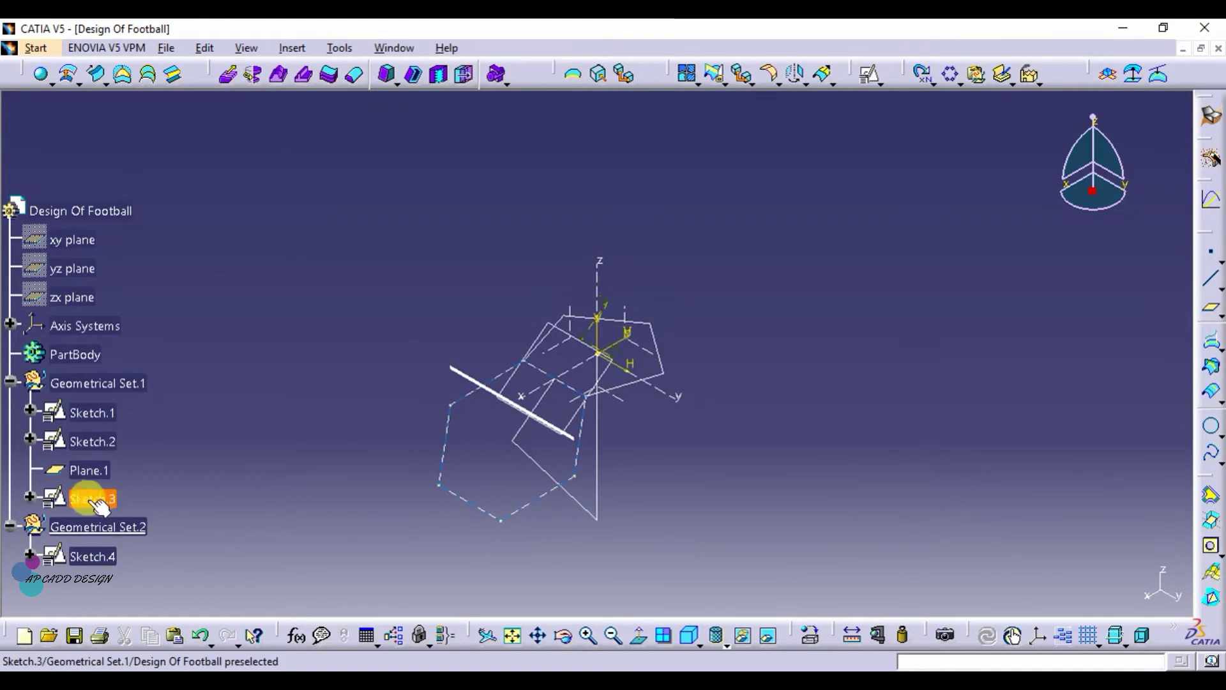
Step: Define Geometrical Set.1 as the in-work object
right_click(115, 386)
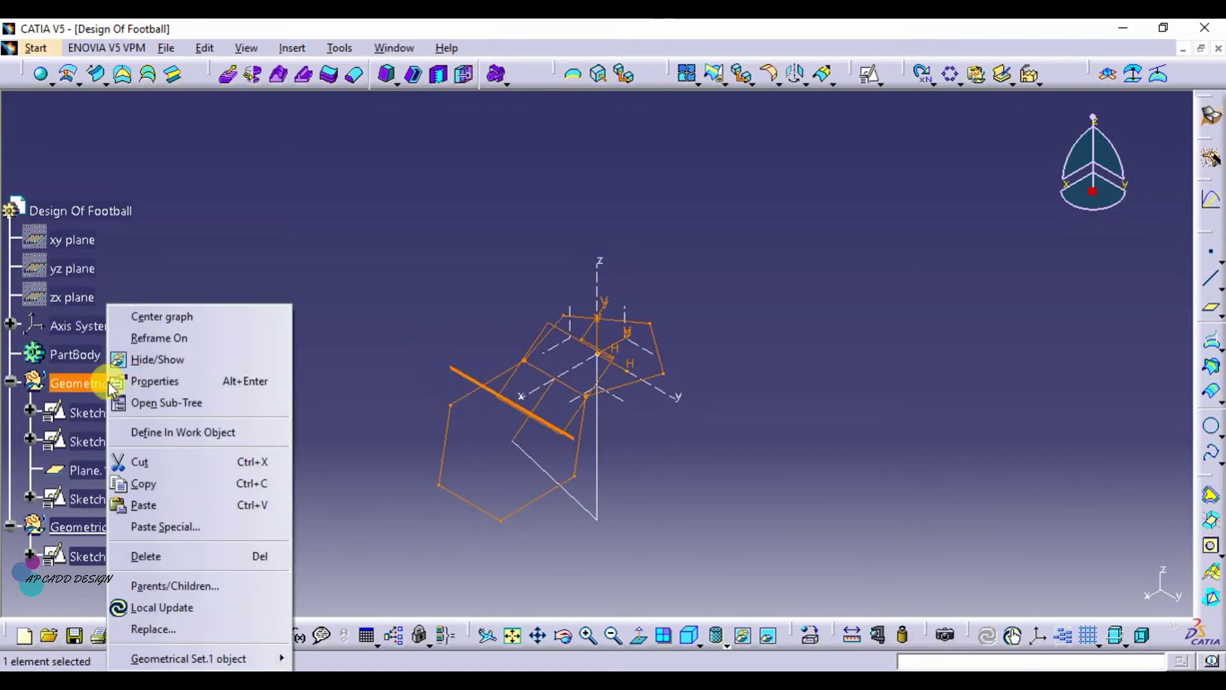
click(164, 430)
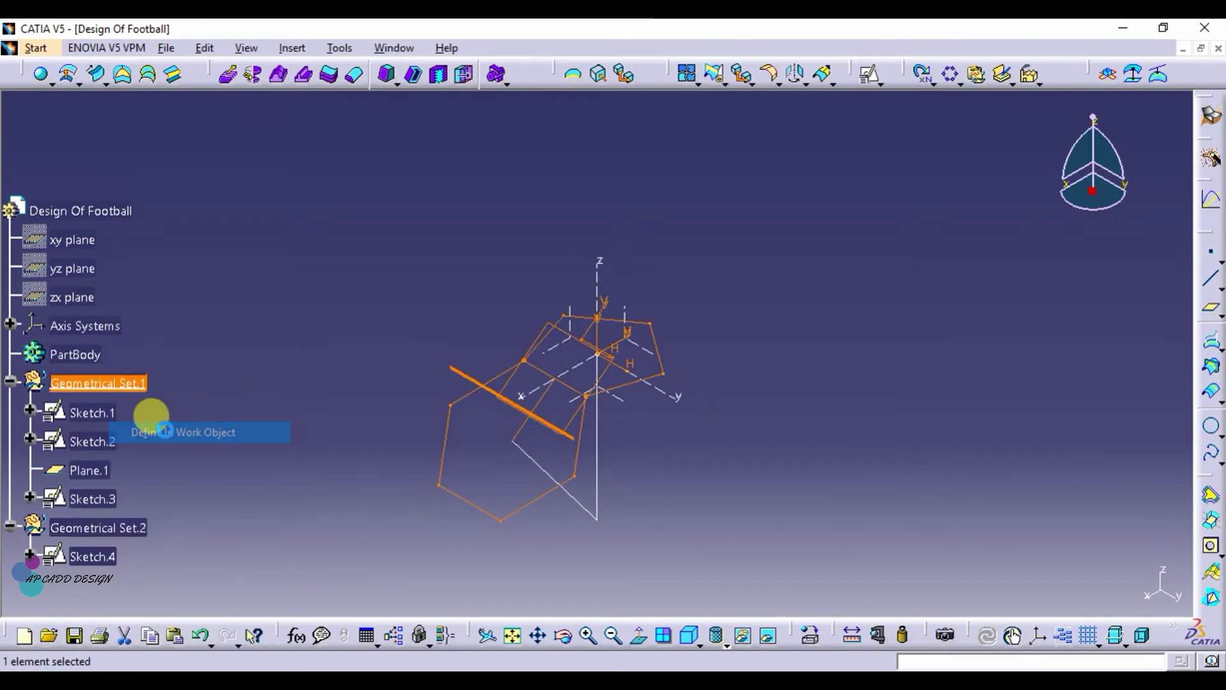
click(886, 412)
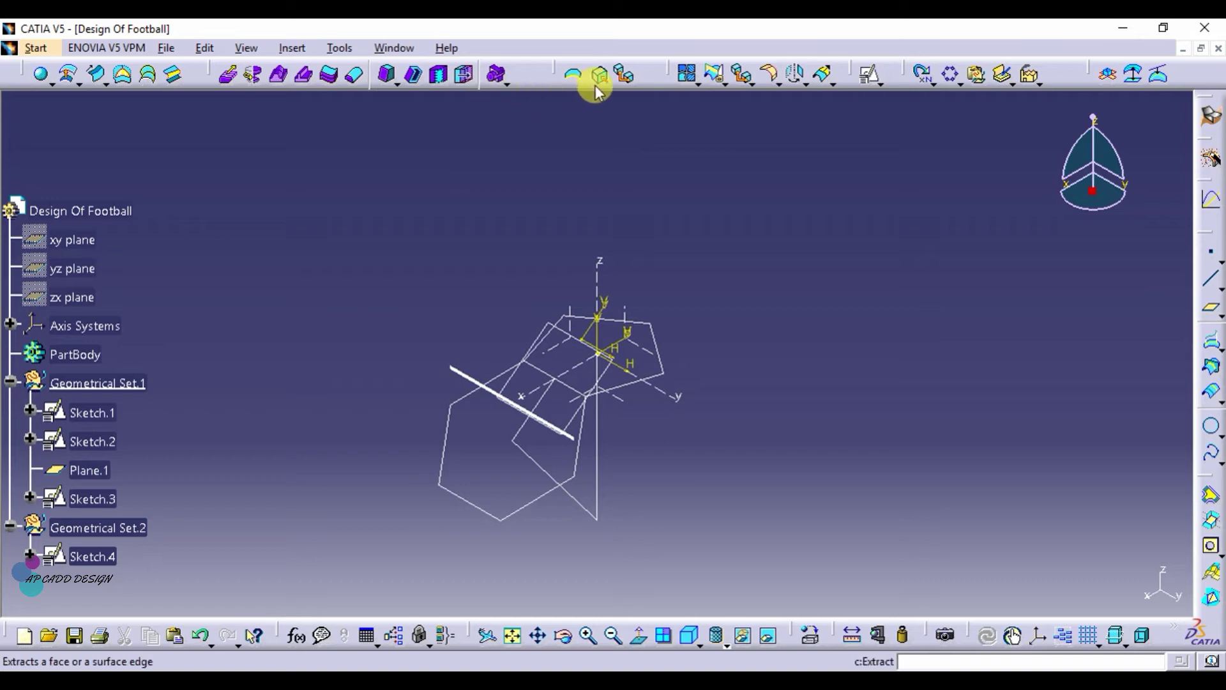
Step: Create a Multiple Extract of the pentagon's five edges with no propagation
click(621, 76)
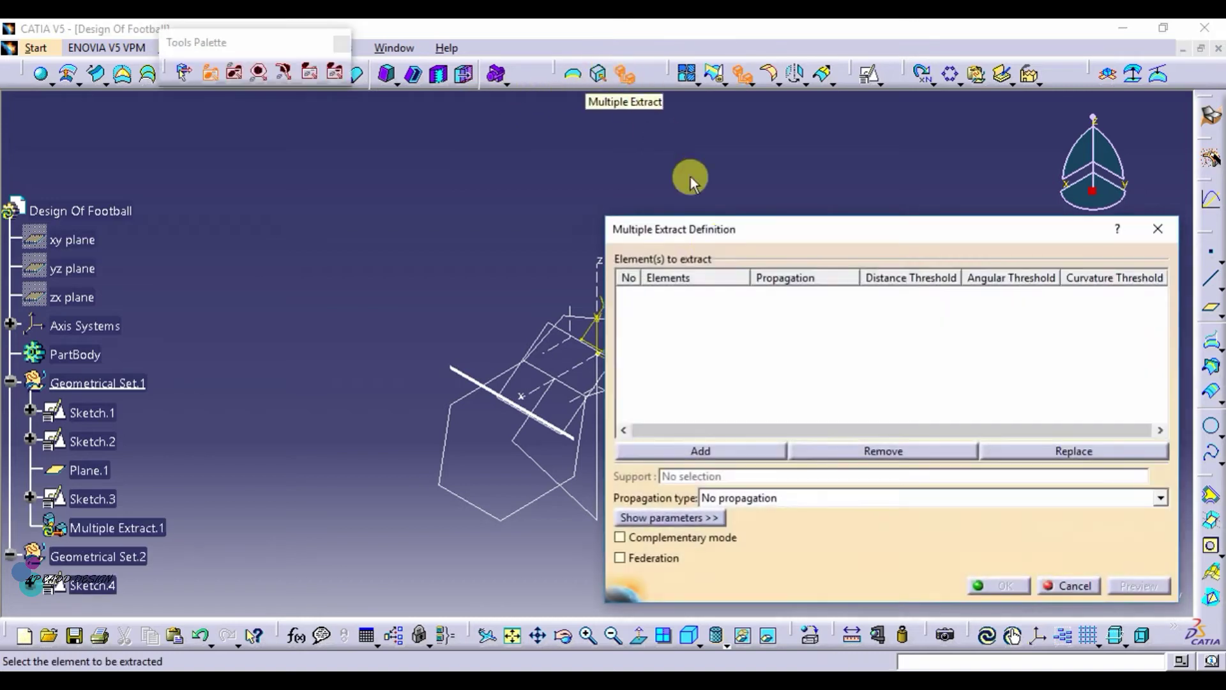
drag(756, 213, 962, 211)
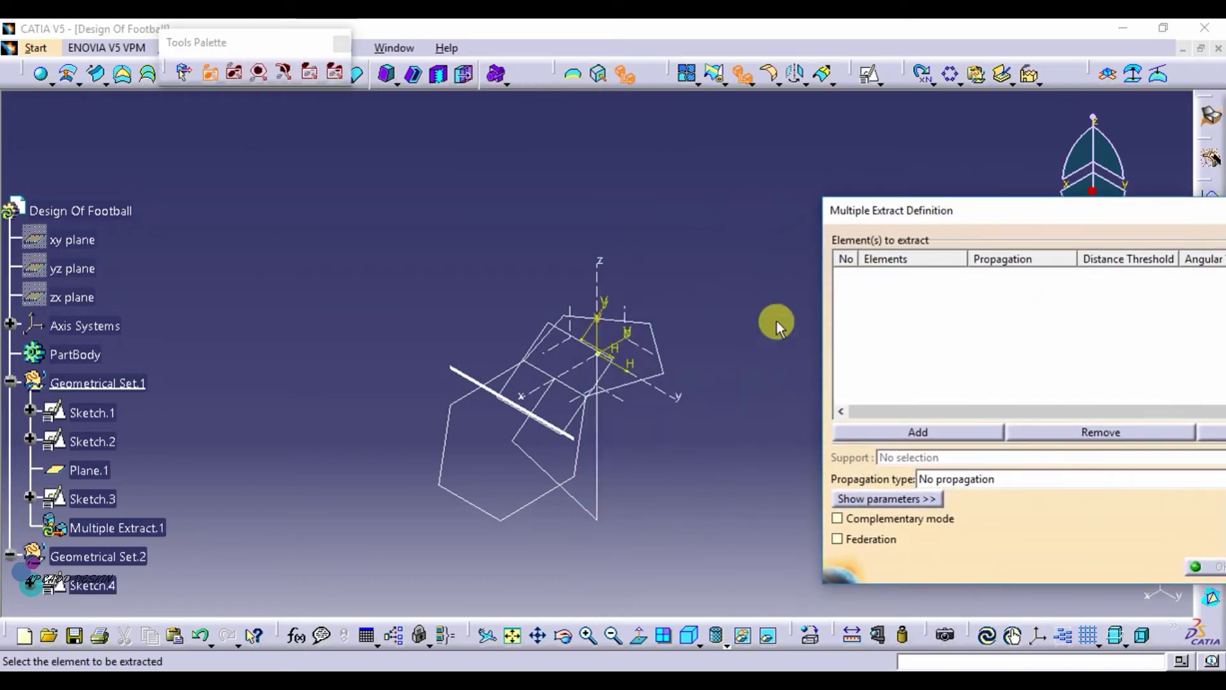
click(653, 337)
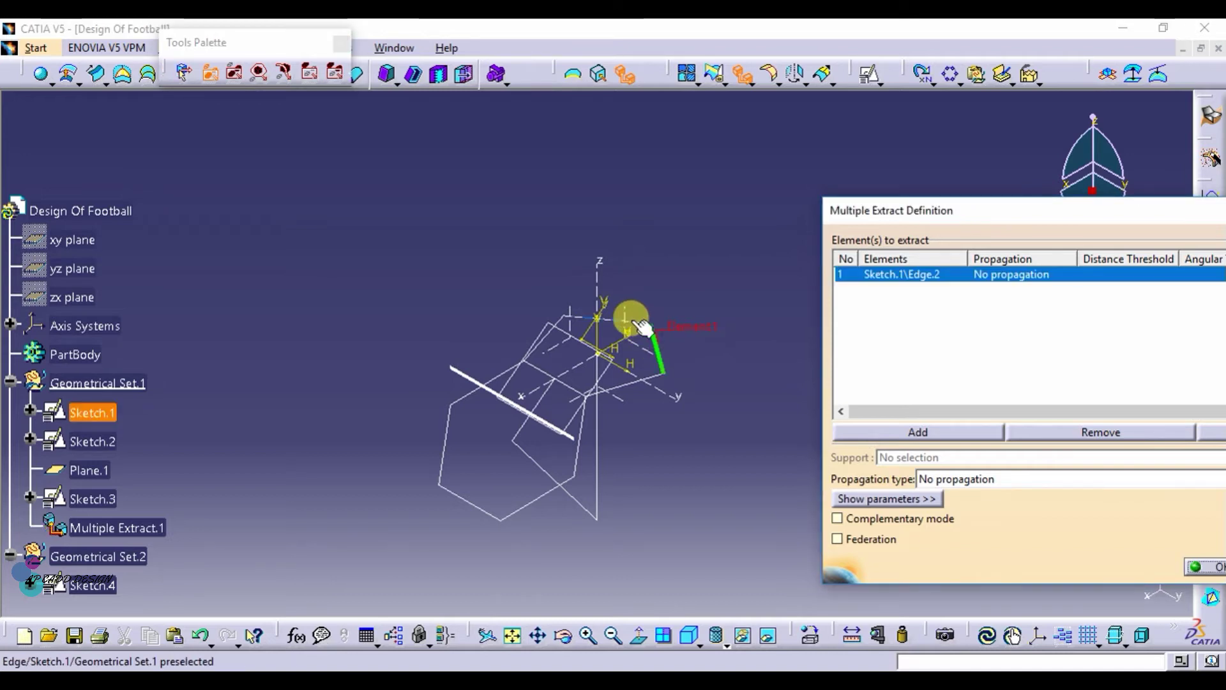
click(624, 319)
click(538, 329)
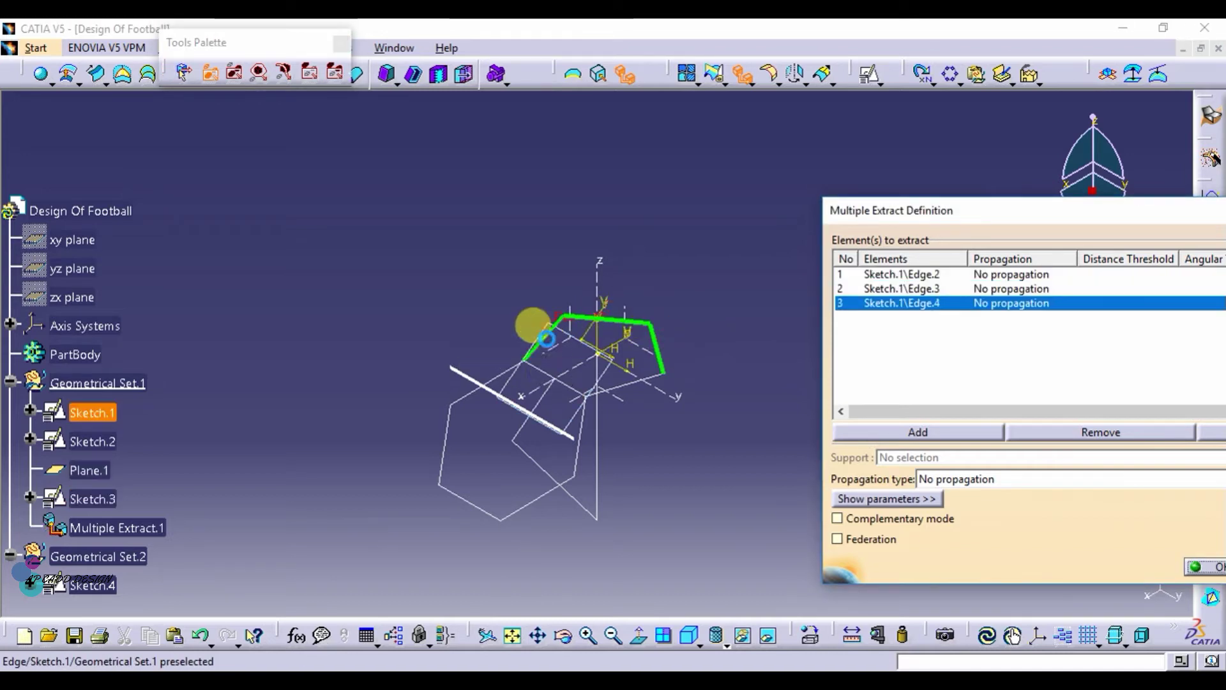
click(541, 370)
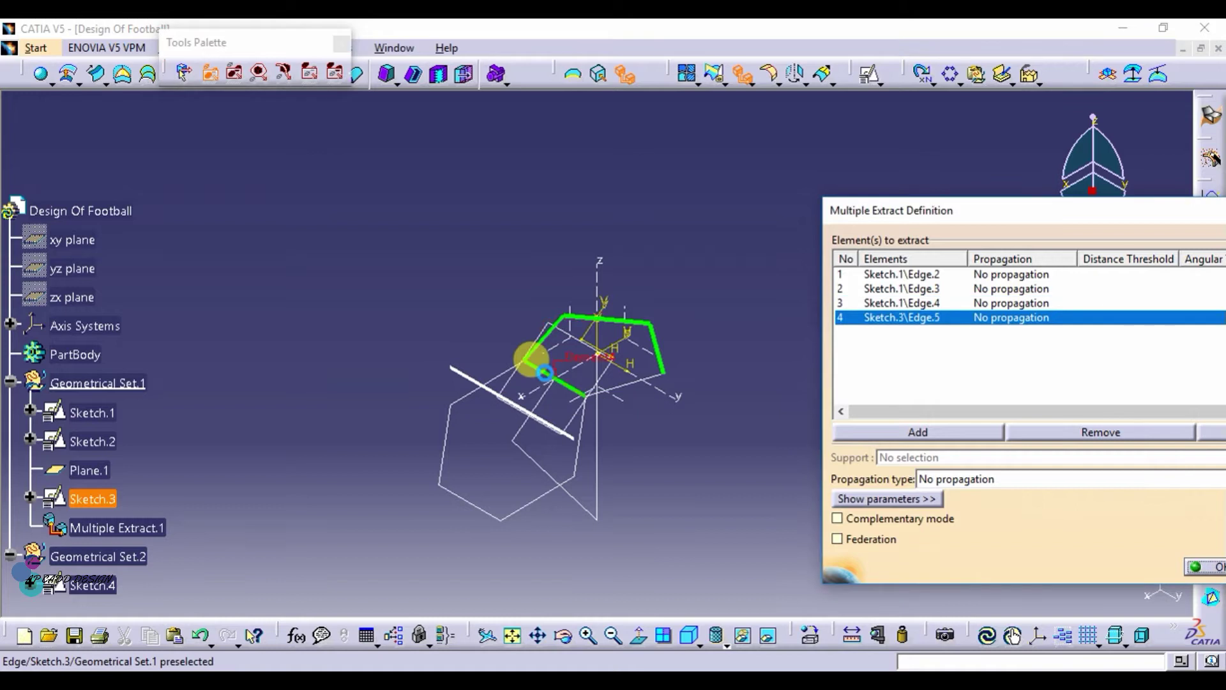
click(632, 387)
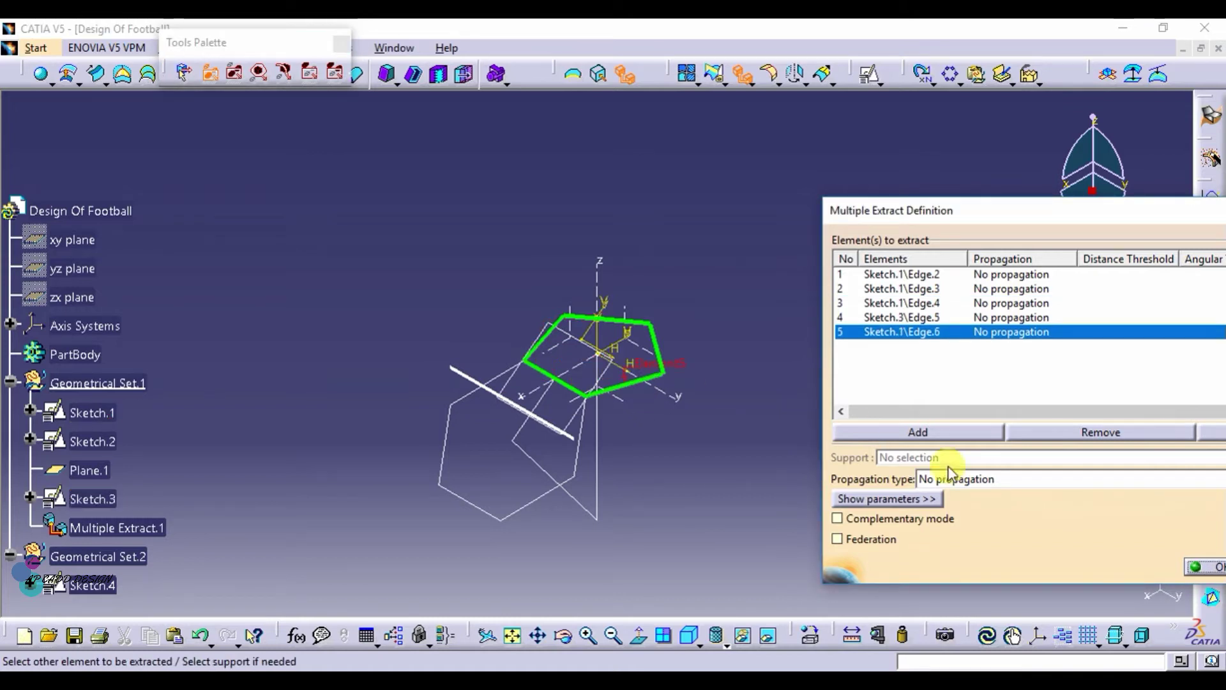
click(1192, 566)
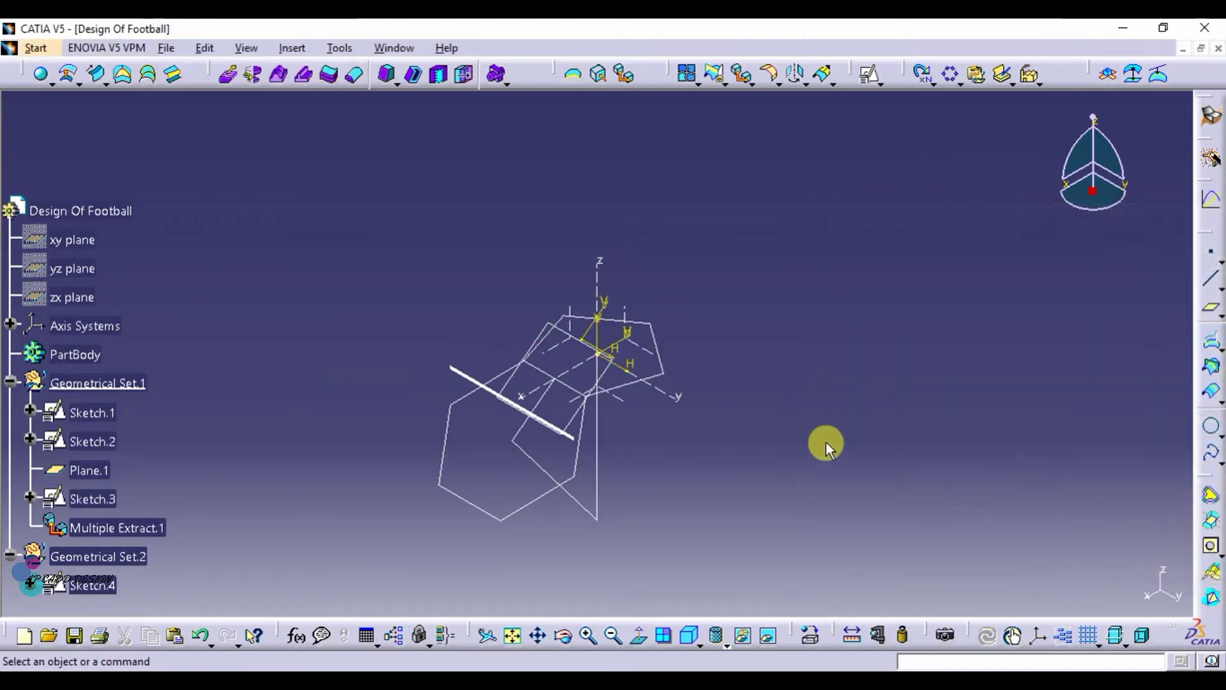
Step: Create a Multiple Extract of the hexagon's six edges with no propagation, including the edge shared with the pentagon
click(626, 76)
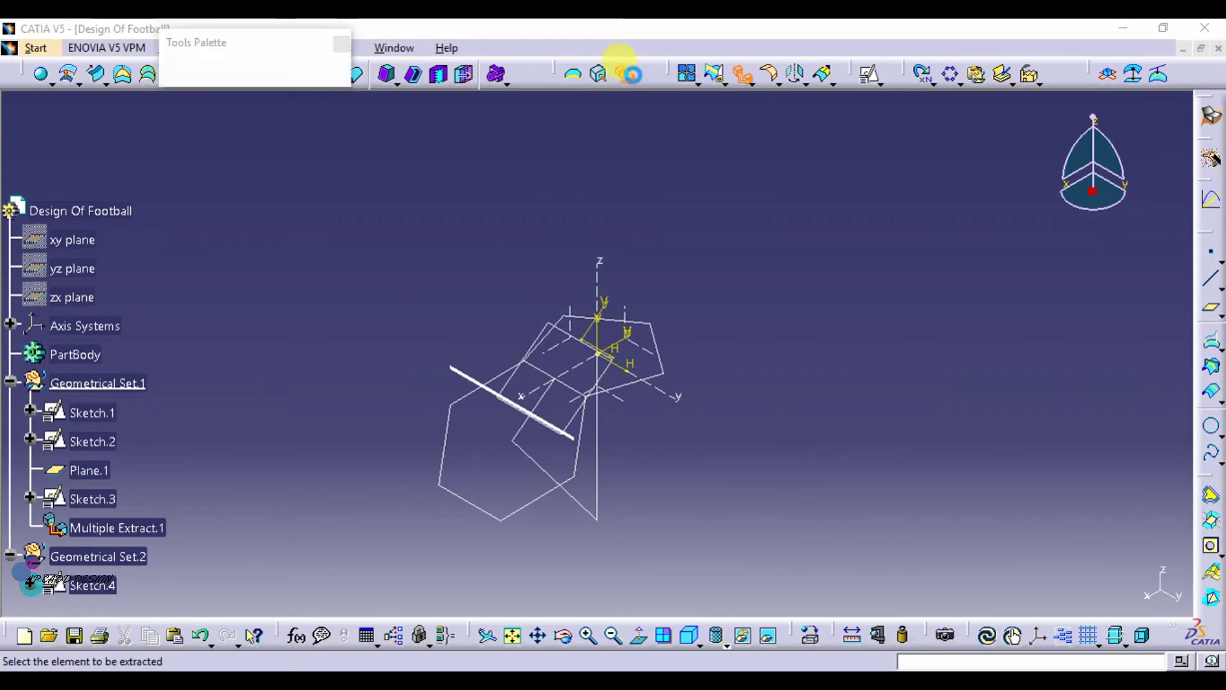
click(471, 397)
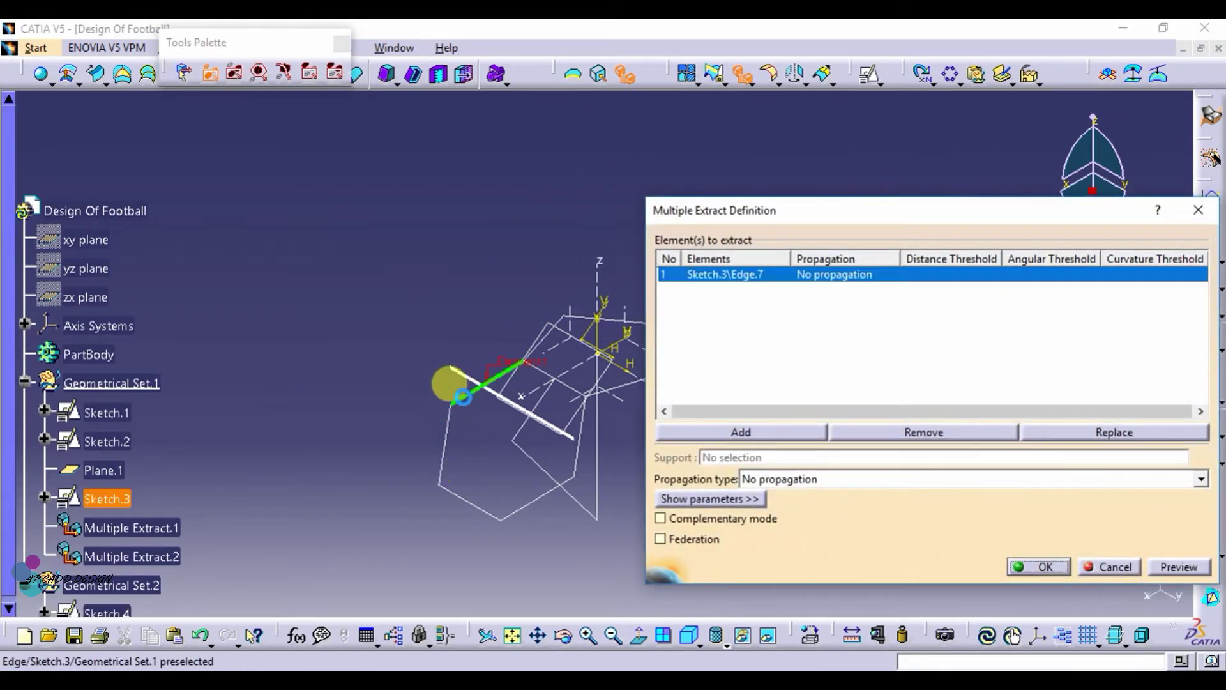
click(442, 447)
click(483, 511)
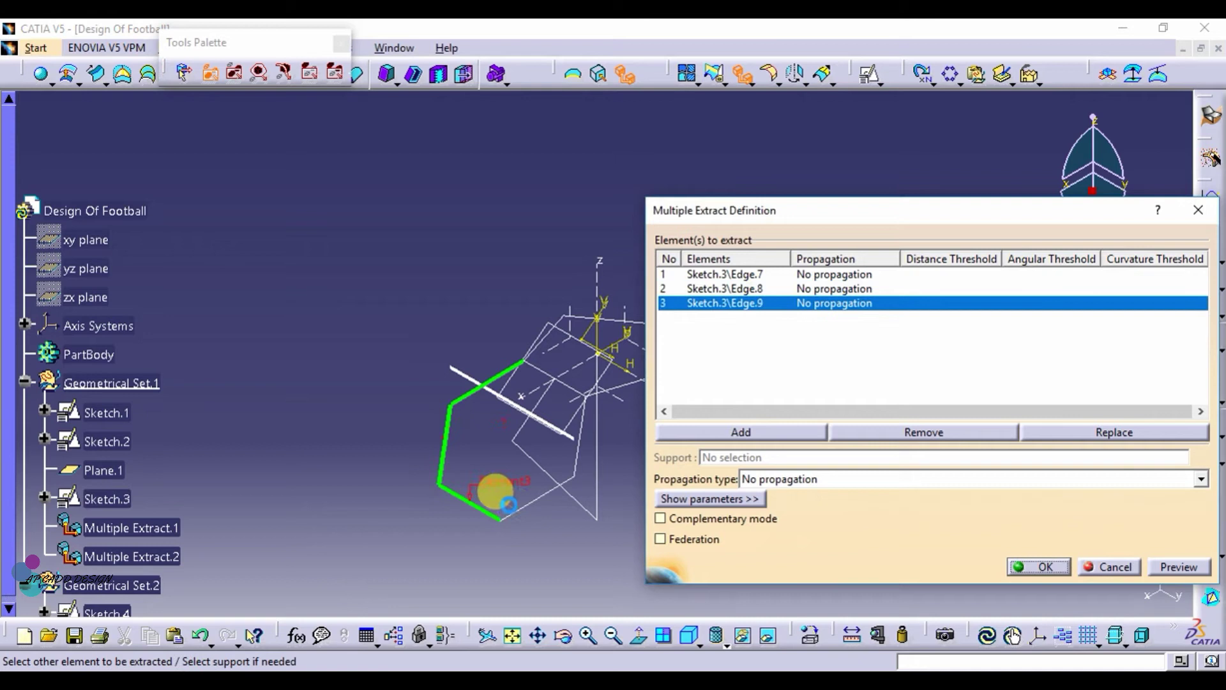
click(578, 470)
click(581, 435)
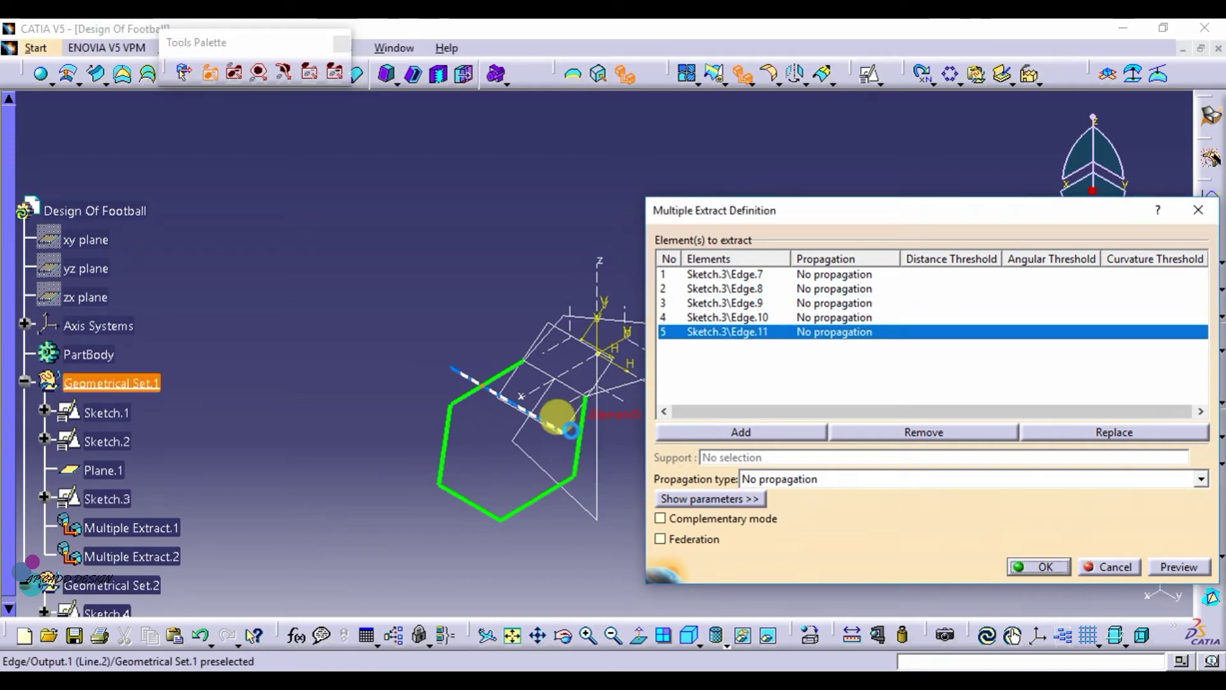
click(561, 387)
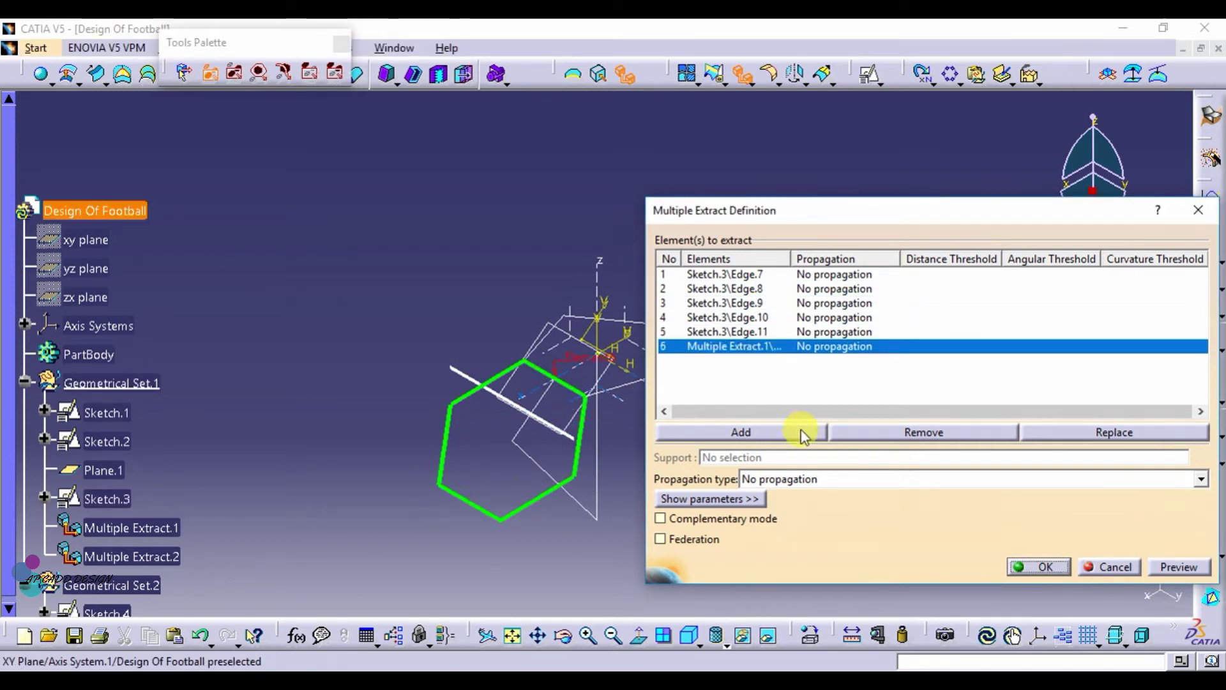
click(1037, 564)
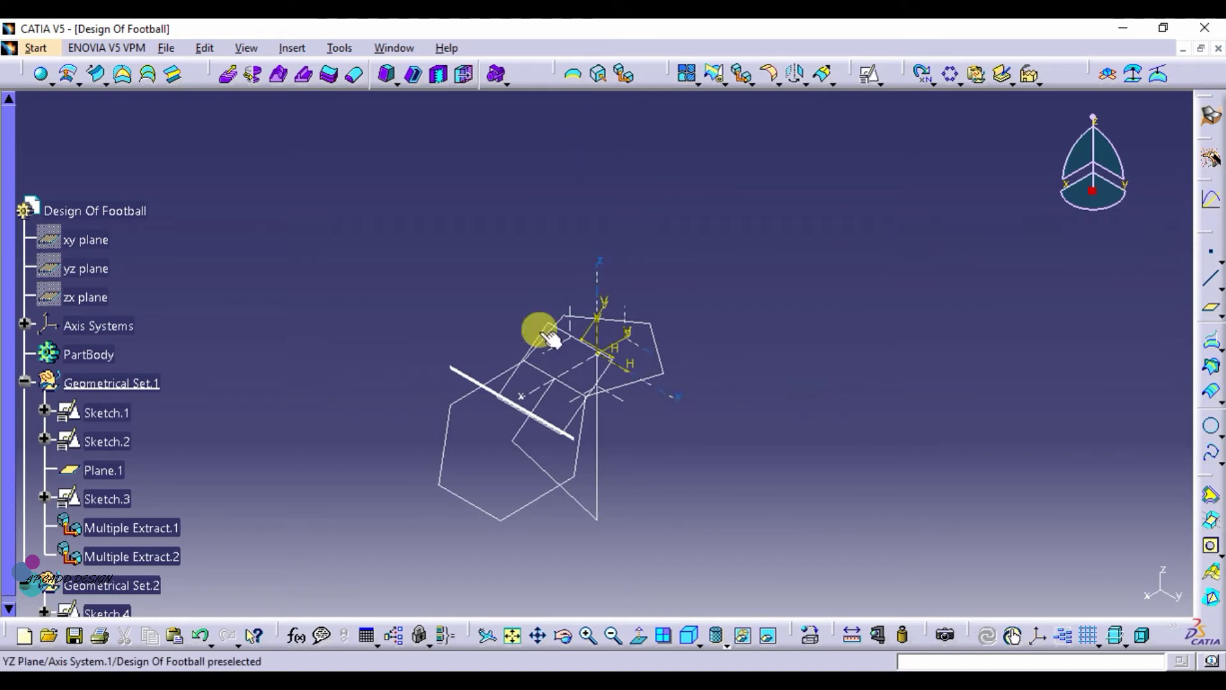
Step: Create a whole sphere surface centred on Sketch.4's lower vertex, with its radius enlarged to enclose the pentagon and hexagon
click(43, 74)
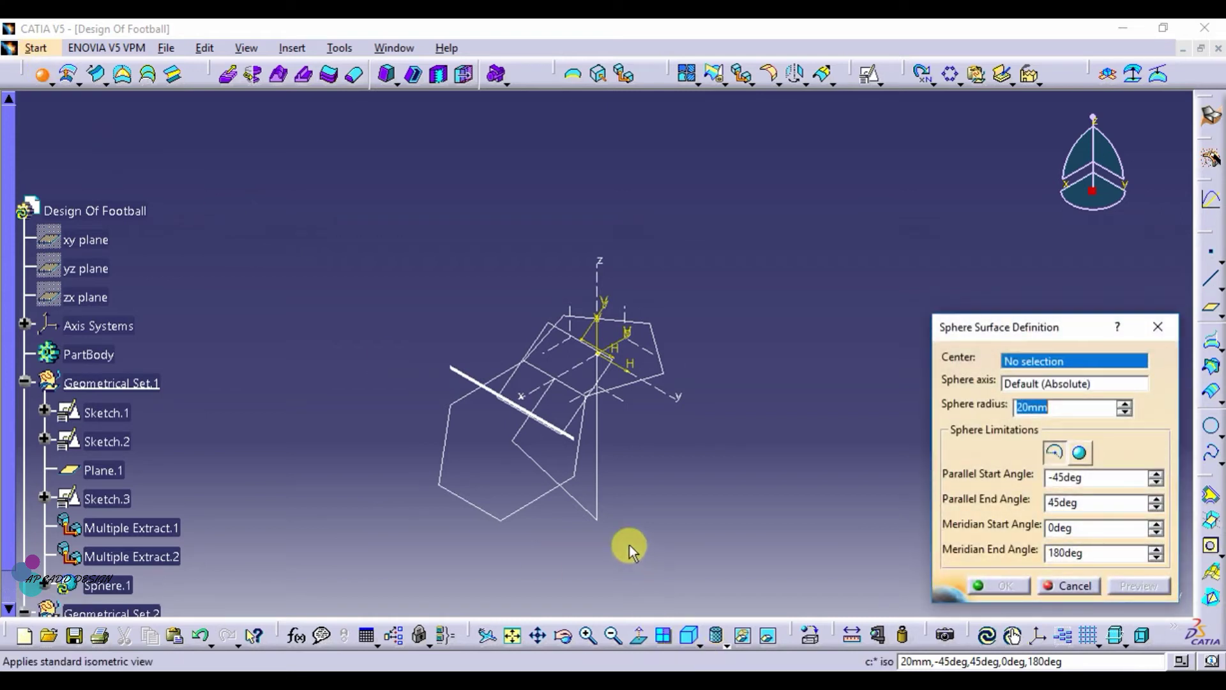
click(603, 519)
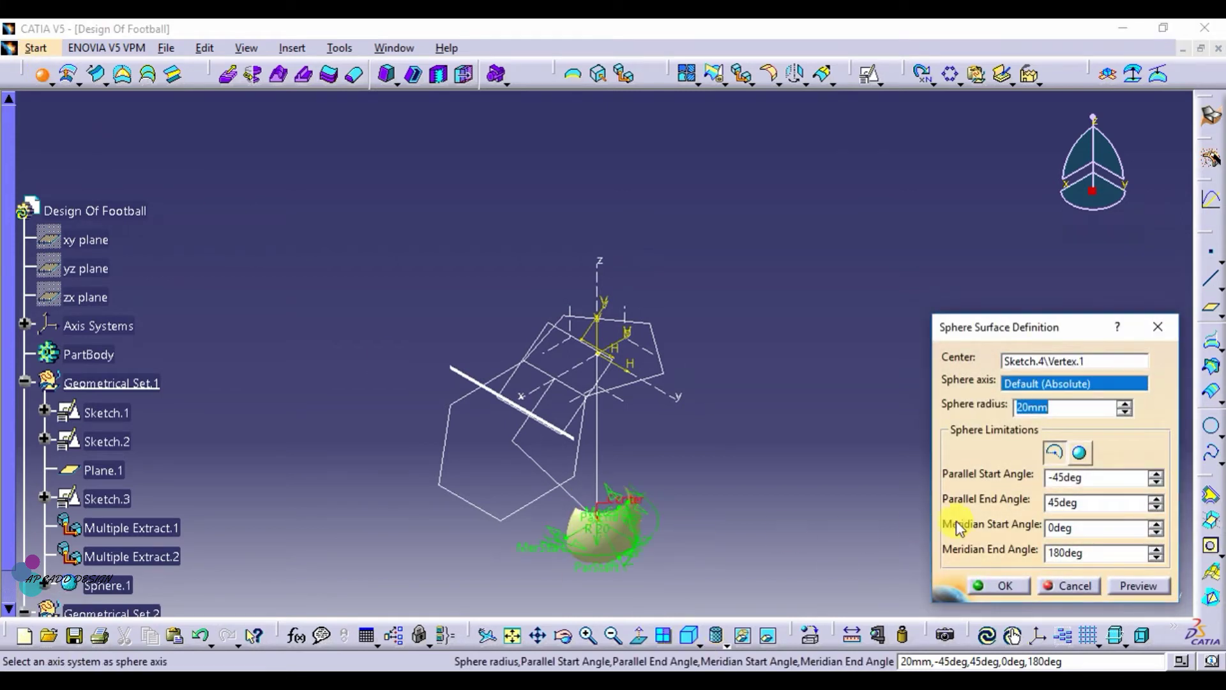
click(1081, 452)
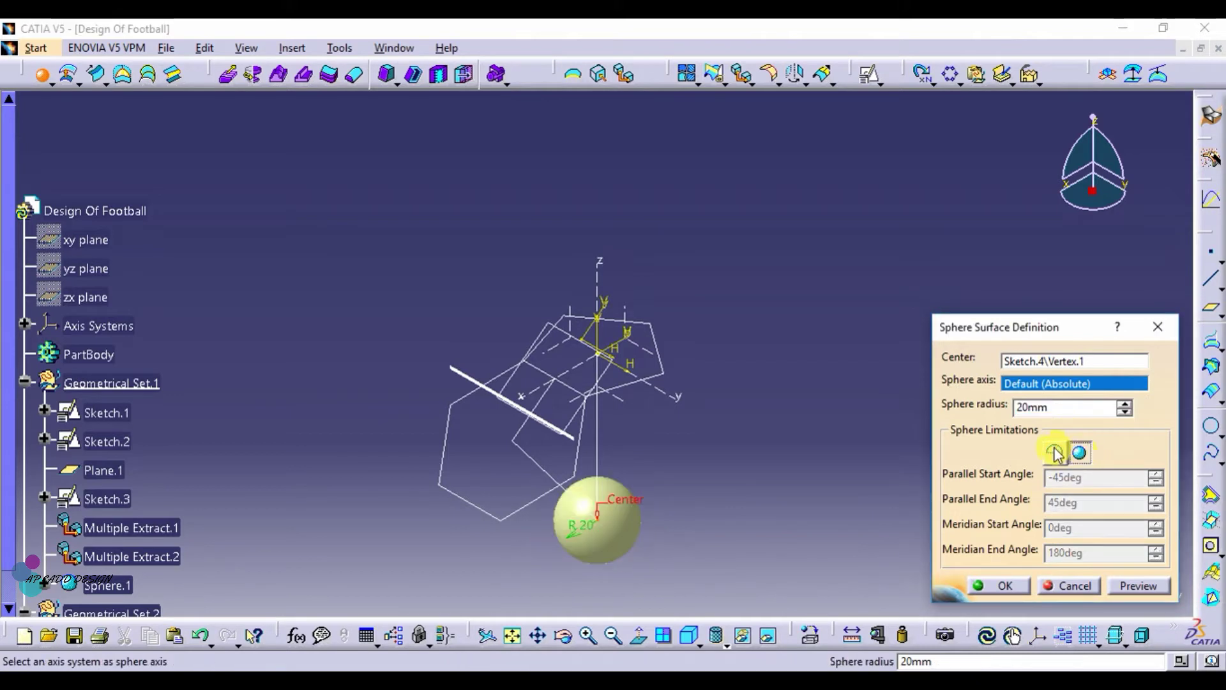
double_click(1067, 407)
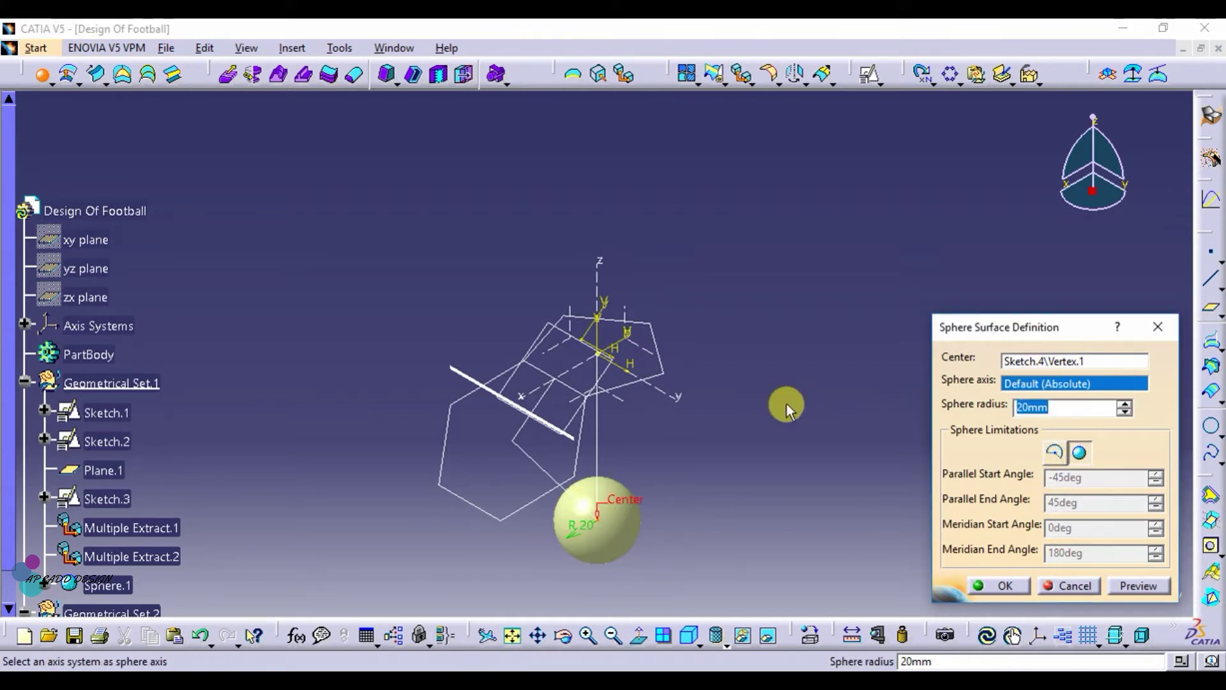
text(12)
key(Return)
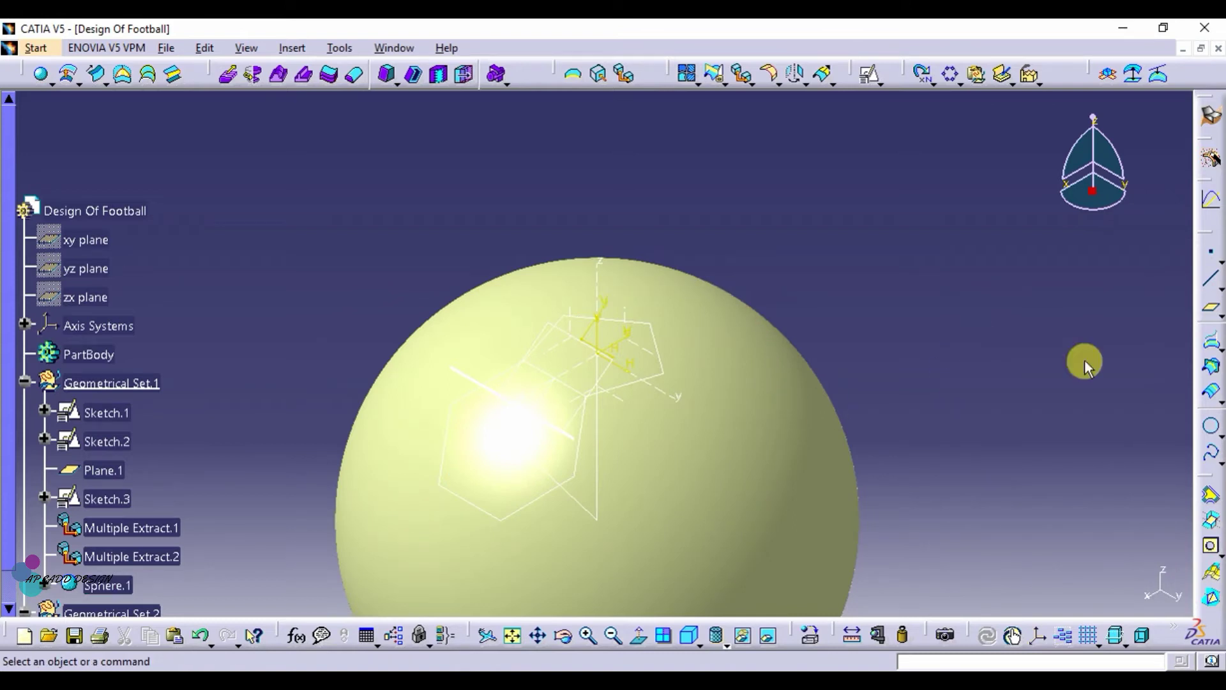
Step: Project the pentagon outline Multiple Extract.1 onto the sphere with a Normal projection
click(1211, 340)
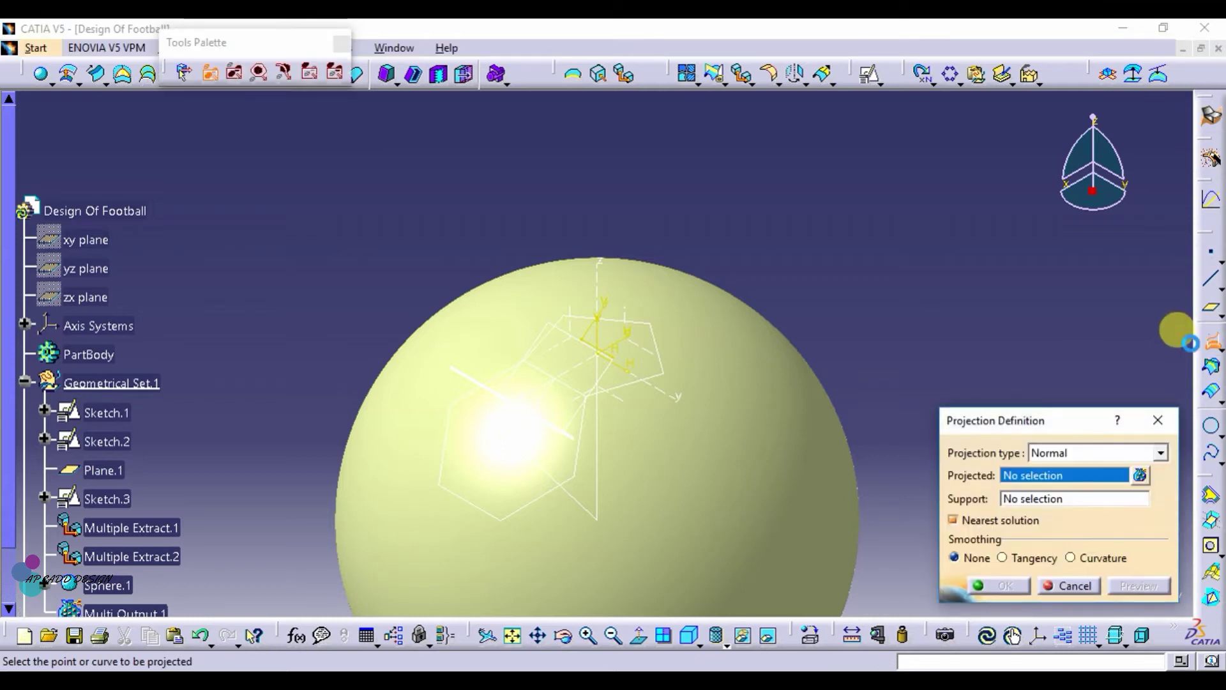
click(121, 528)
click(731, 480)
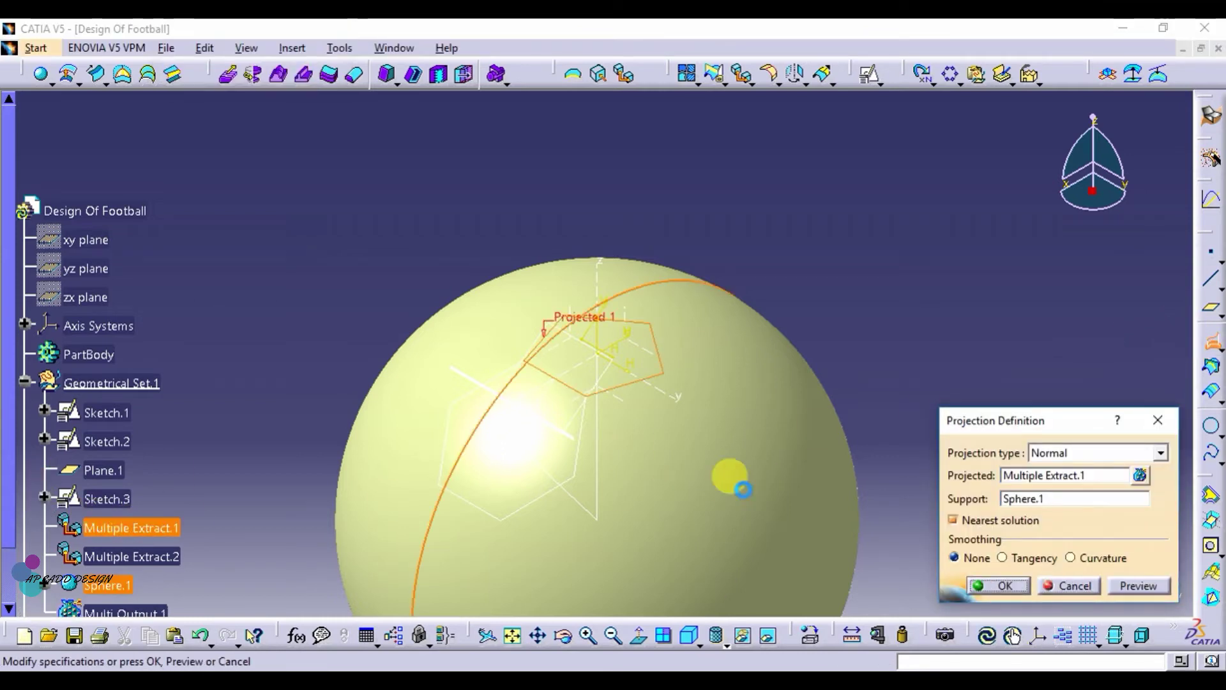
click(1003, 586)
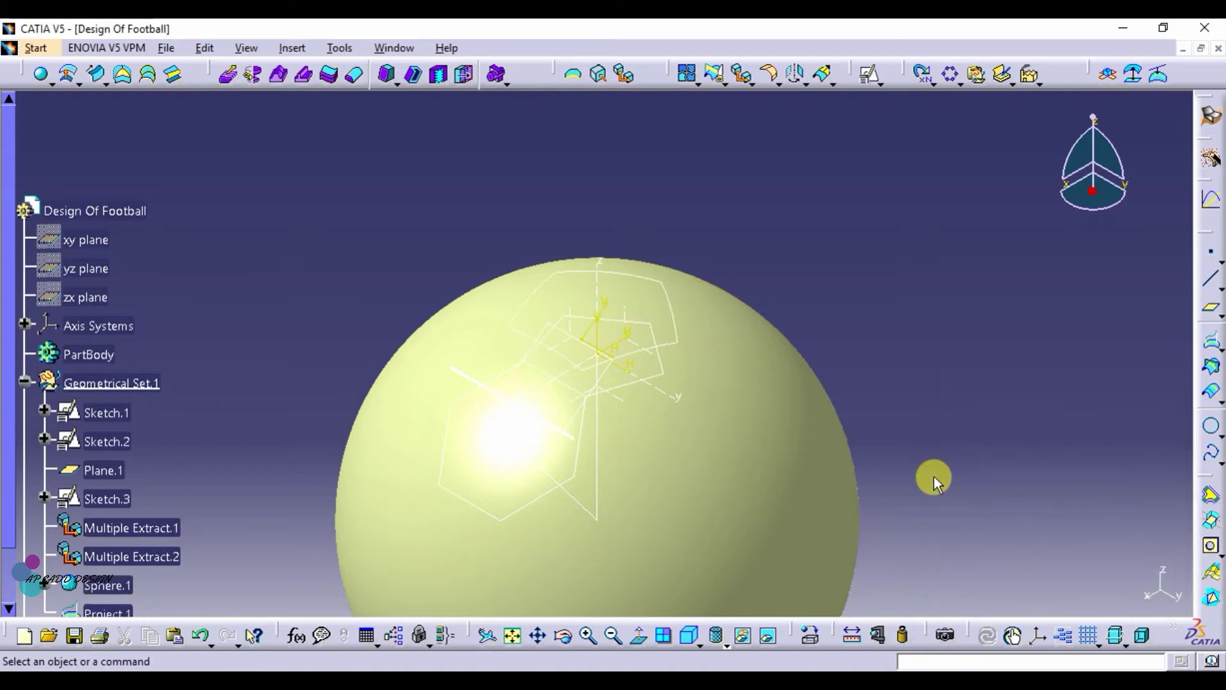
Step: Project the hexagon outline Multiple Extract.2 onto the sphere
click(1212, 347)
click(105, 555)
click(671, 504)
click(1003, 585)
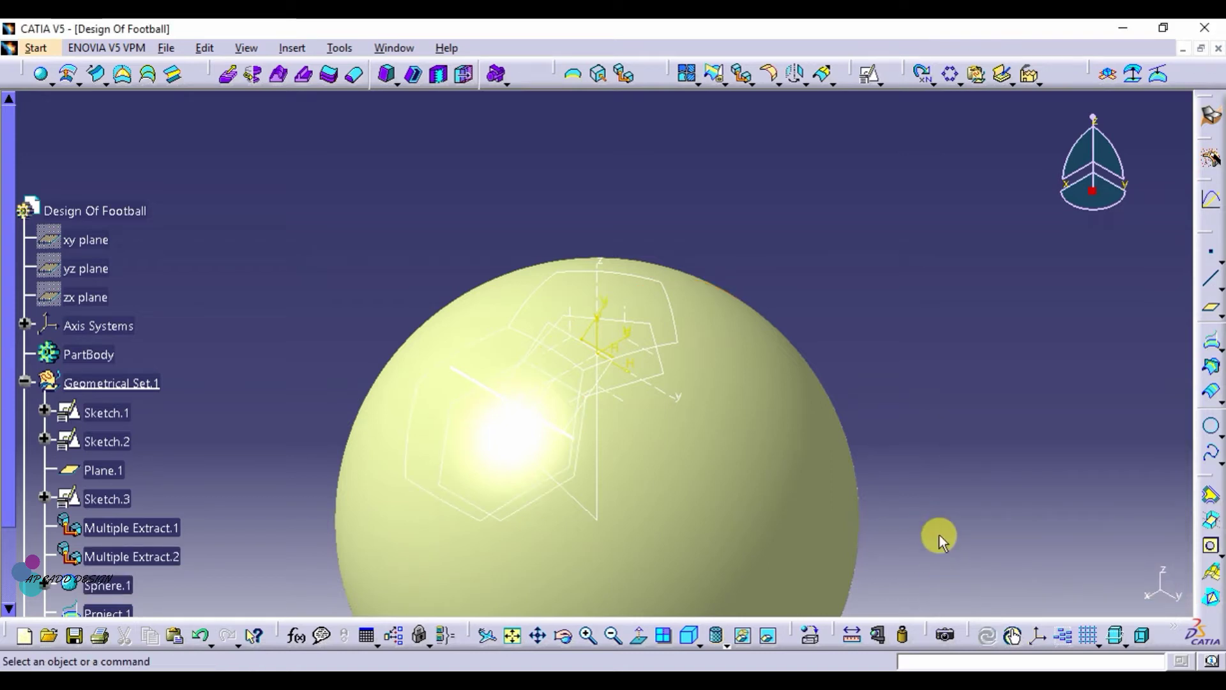
Step: Hide Sketch.1, Sketch.2, Sketch.3, Multiple Extract.1 and Multiple Extract.2
scroll(228, 497, down, 2)
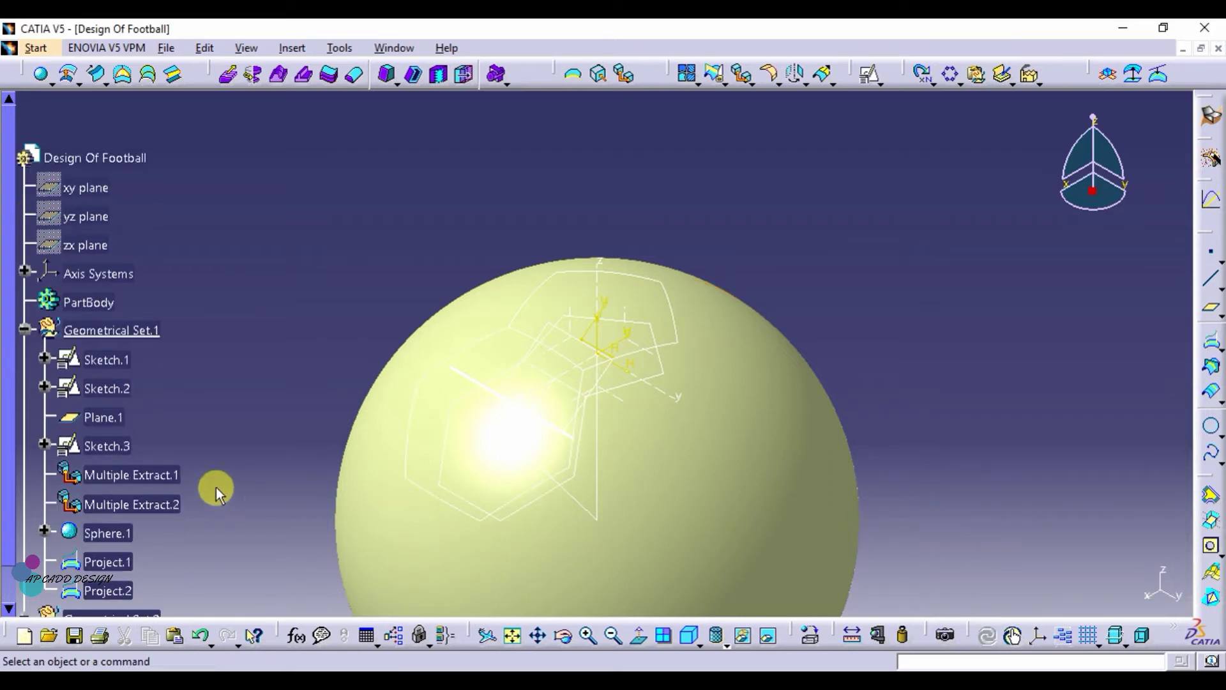
click(128, 361)
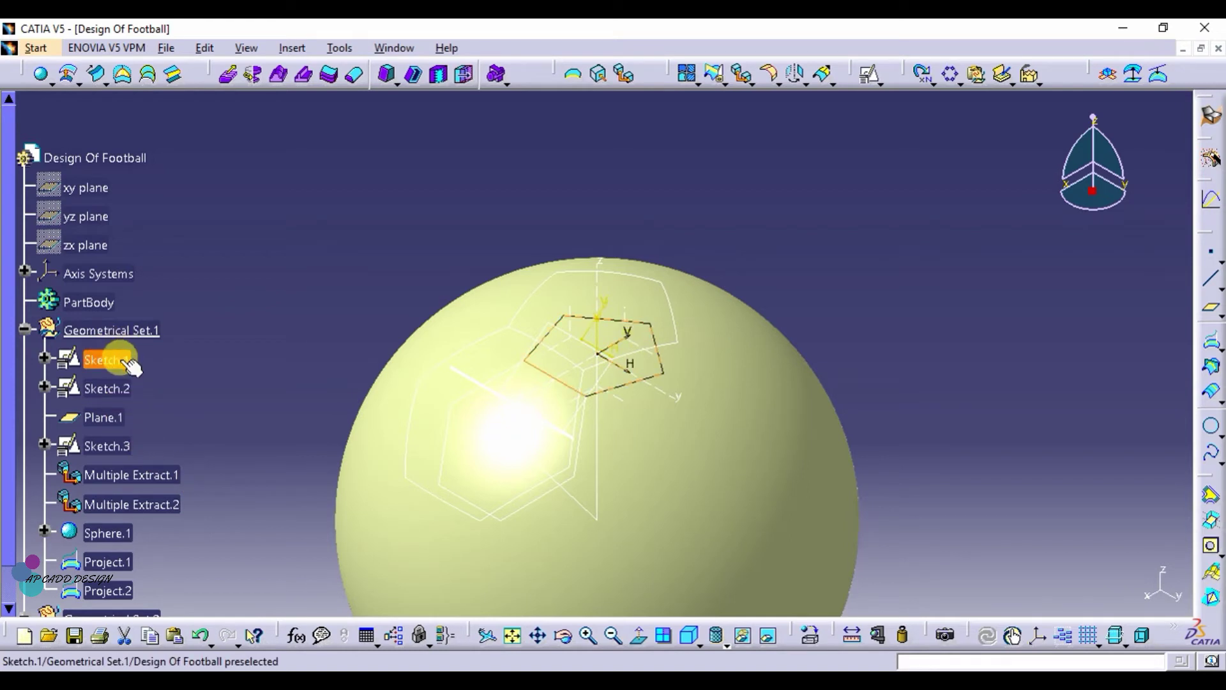
ctrl+click(107, 388)
ctrl+click(107, 446)
ctrl+click(128, 477)
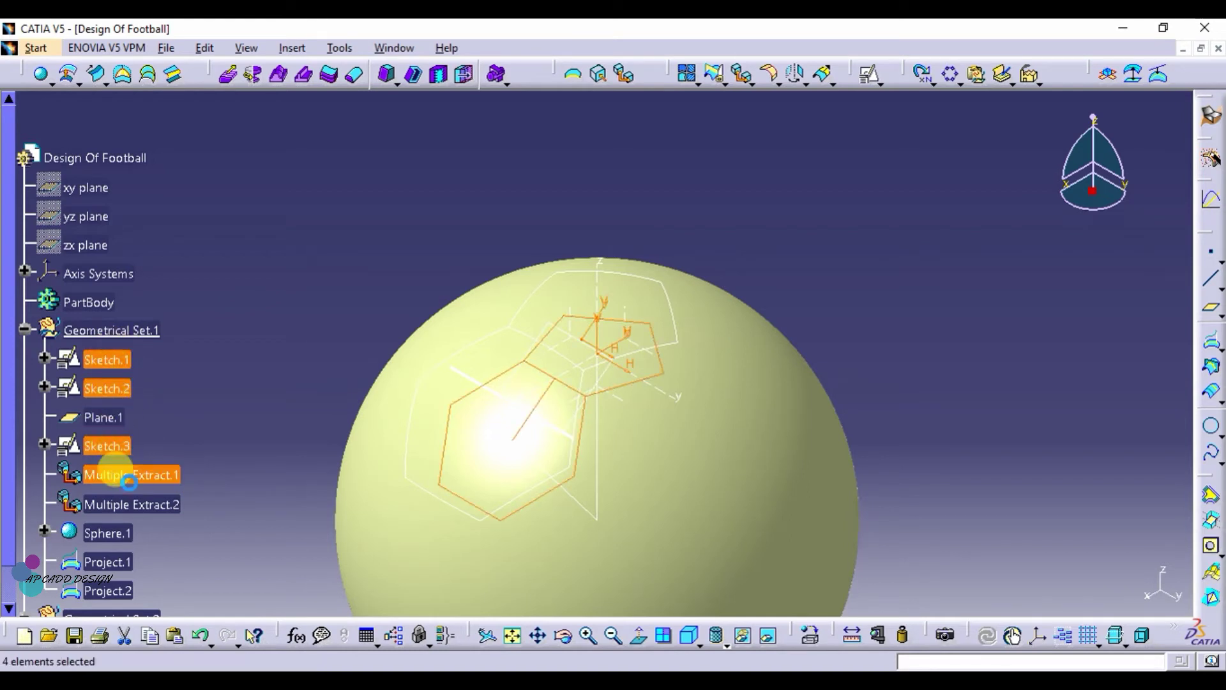
ctrl+click(153, 503)
right_click(153, 503)
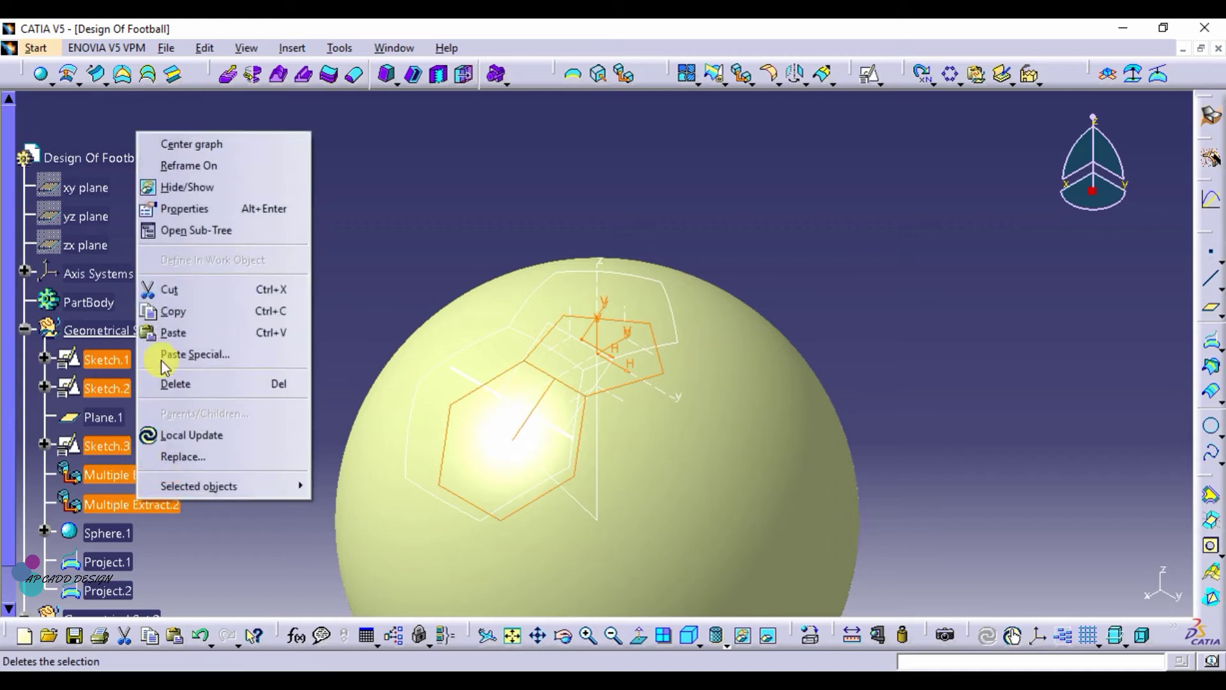
click(200, 189)
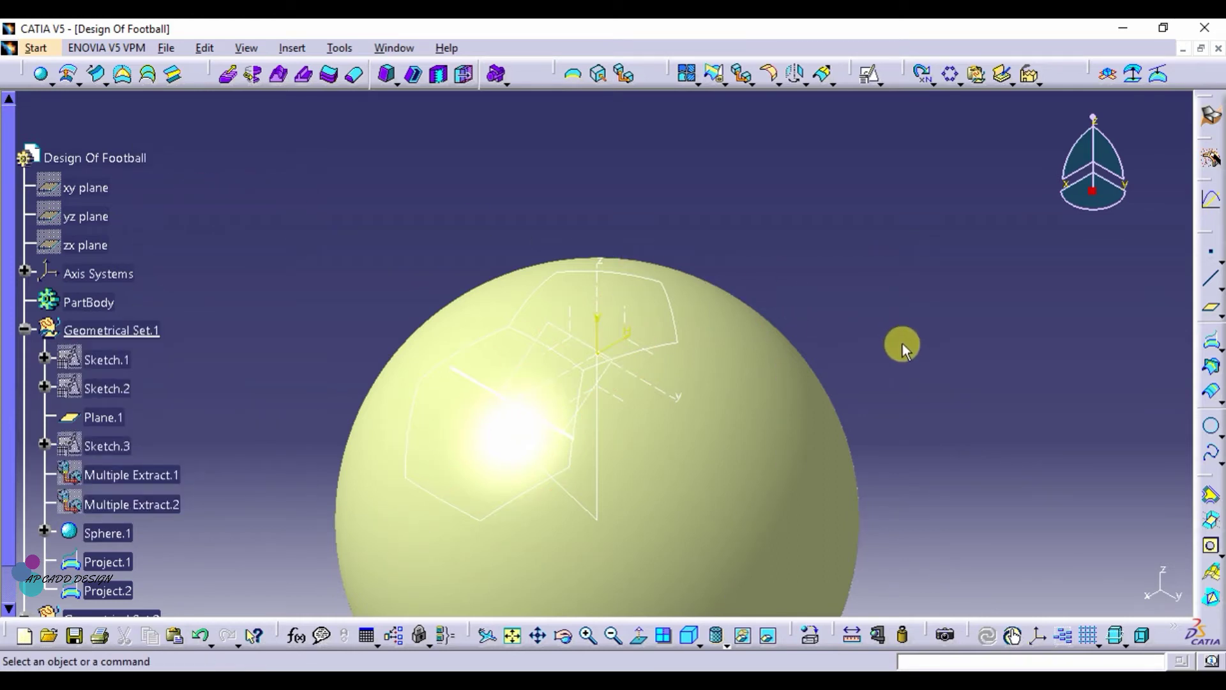
Step: Split the sphere with the projected pentagon Project.1, keeping only the pentagonal patch inside the outline
click(721, 82)
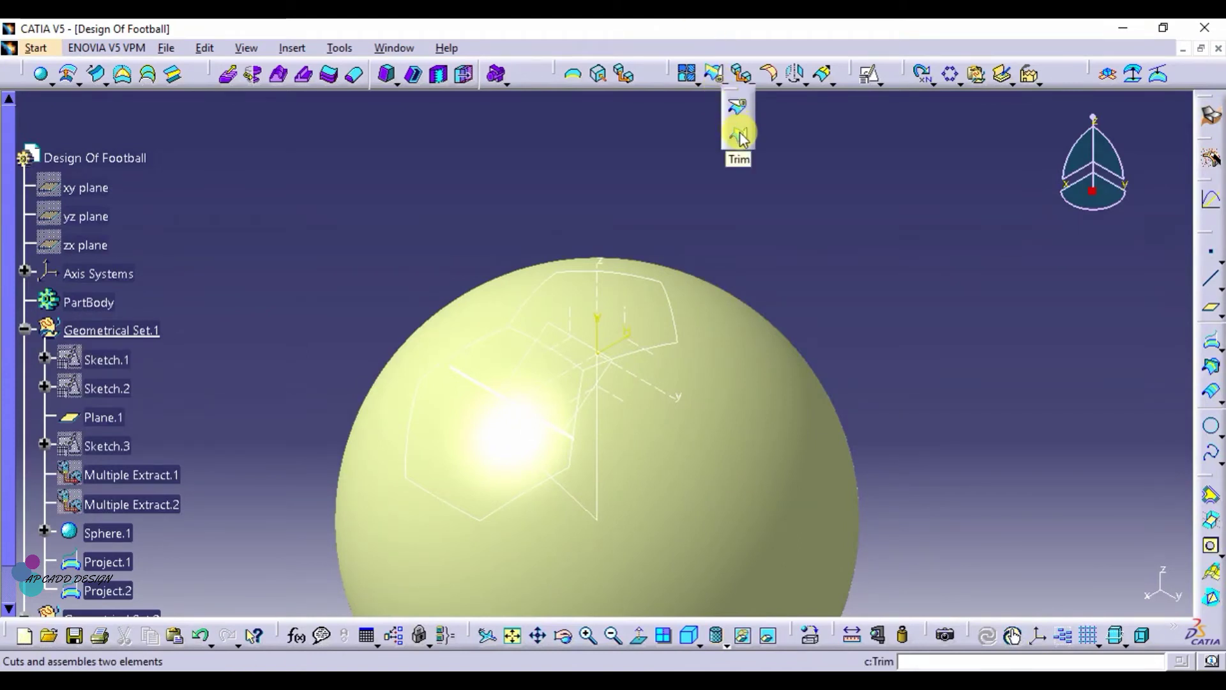
click(737, 102)
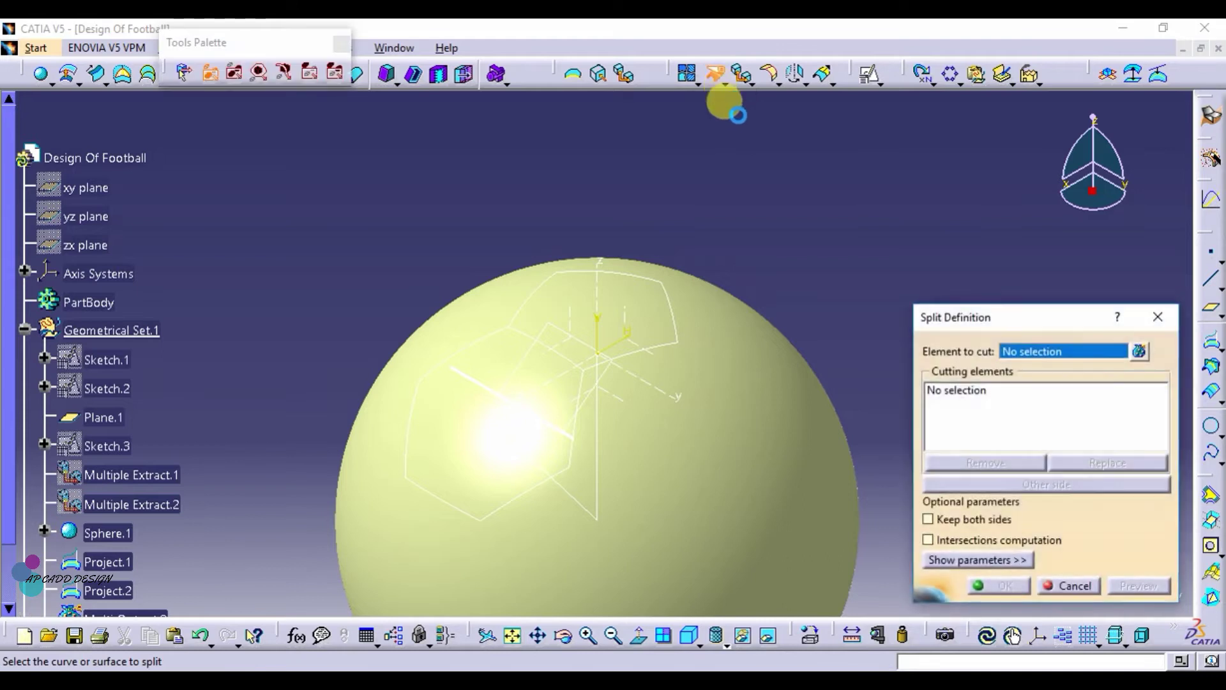
click(814, 447)
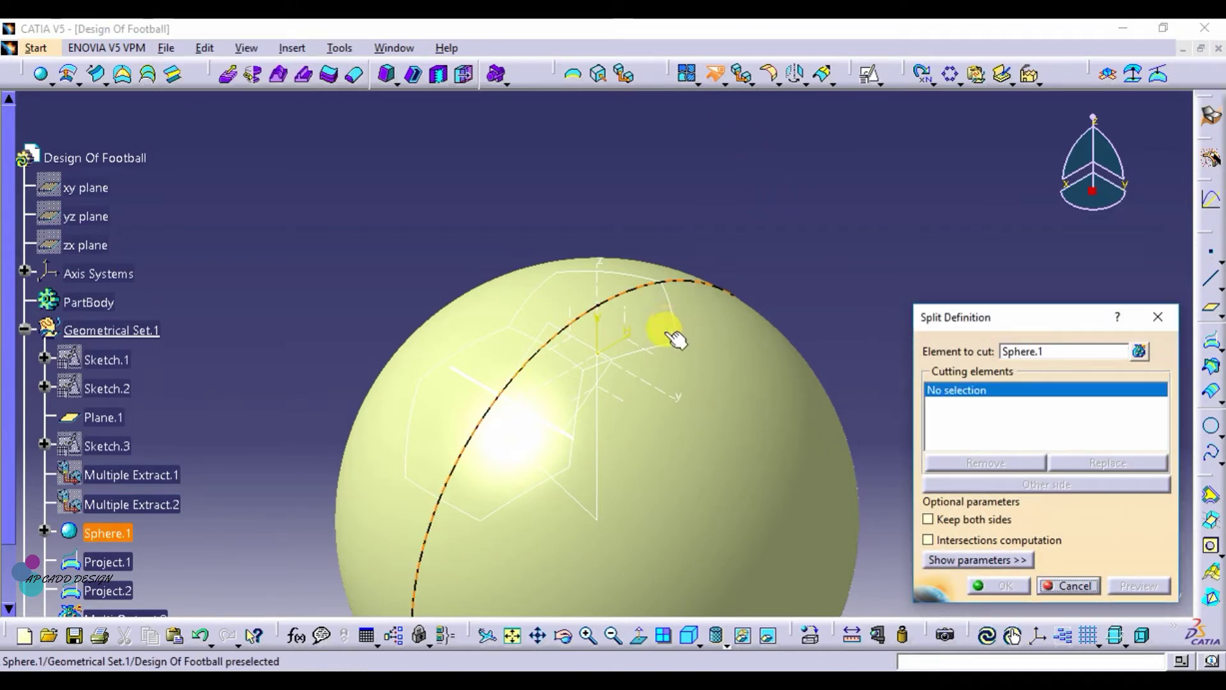
click(661, 289)
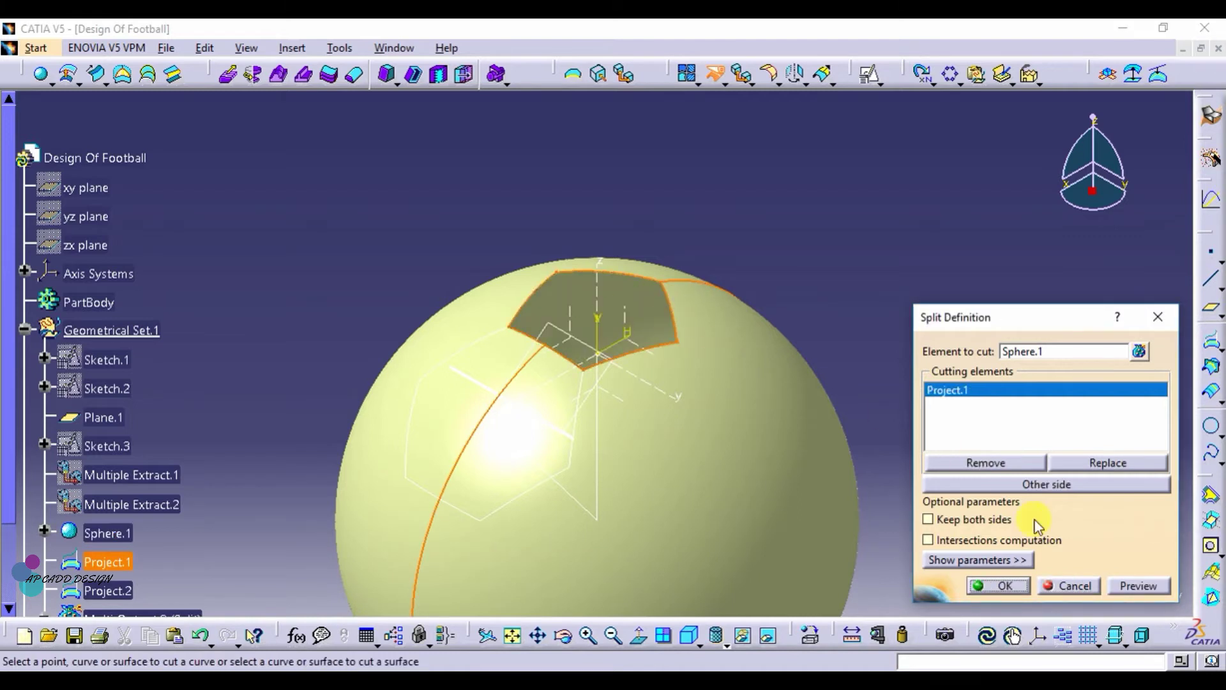
click(1044, 483)
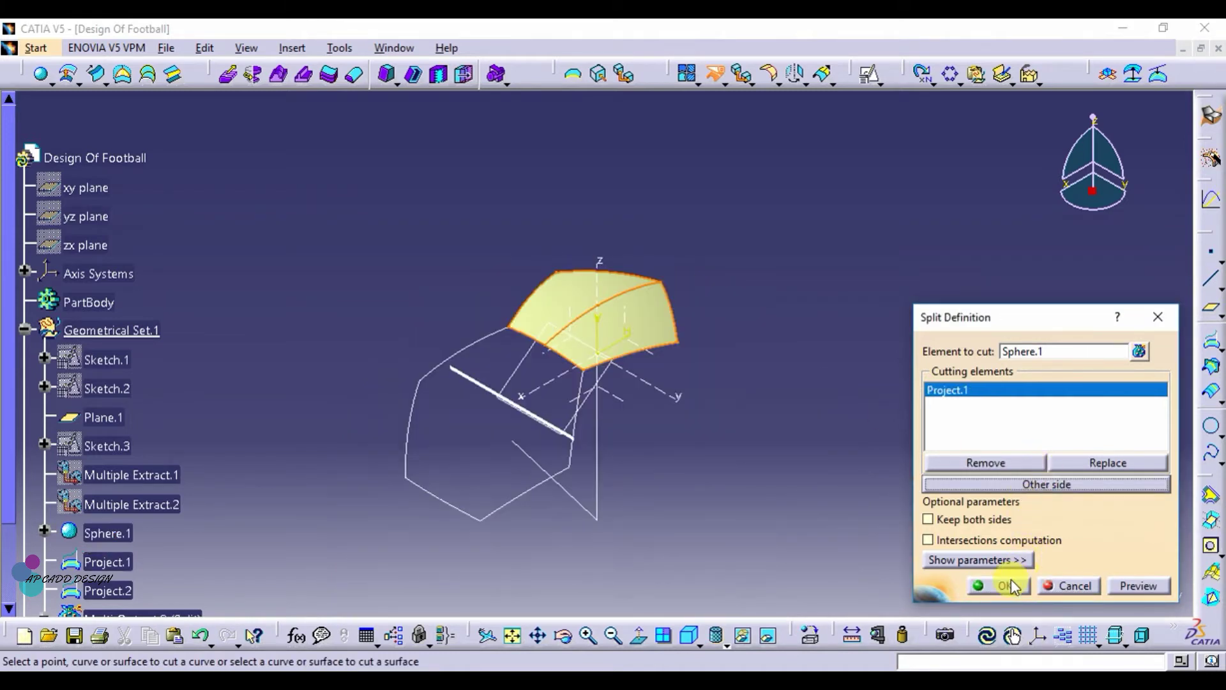
click(1008, 586)
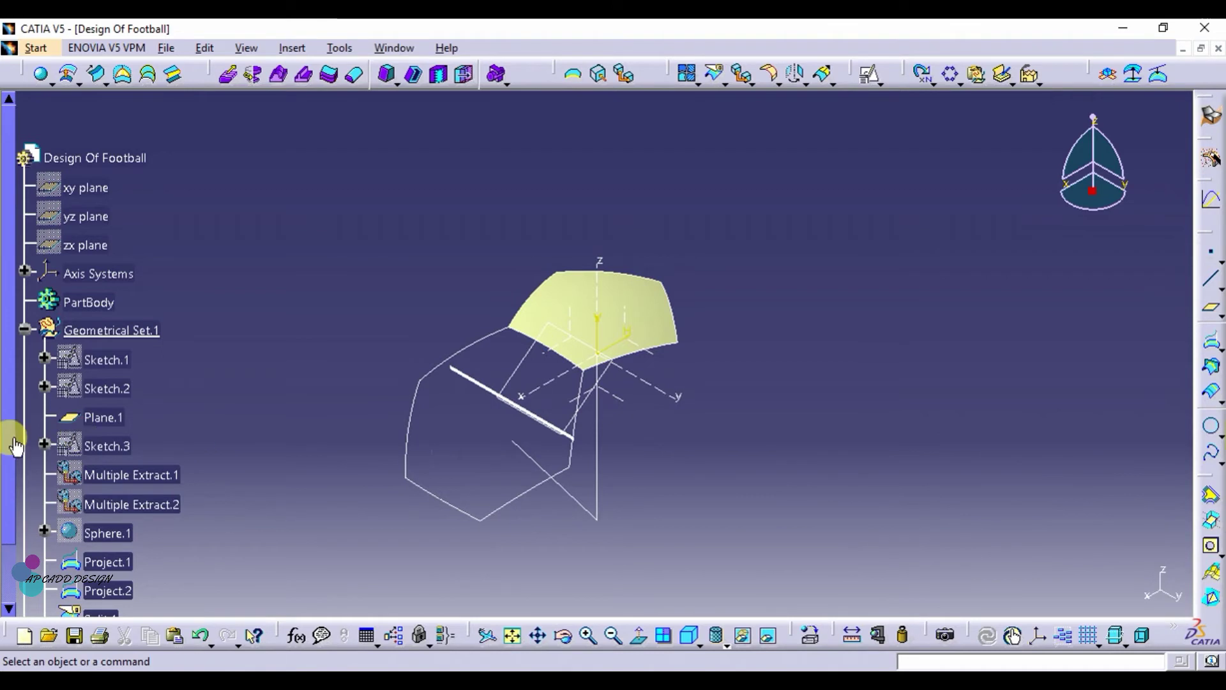
Step: Show Sphere.1 again and split it with the projected hexagon Project.2, keeping only the hexagonal patch
right_click(101, 543)
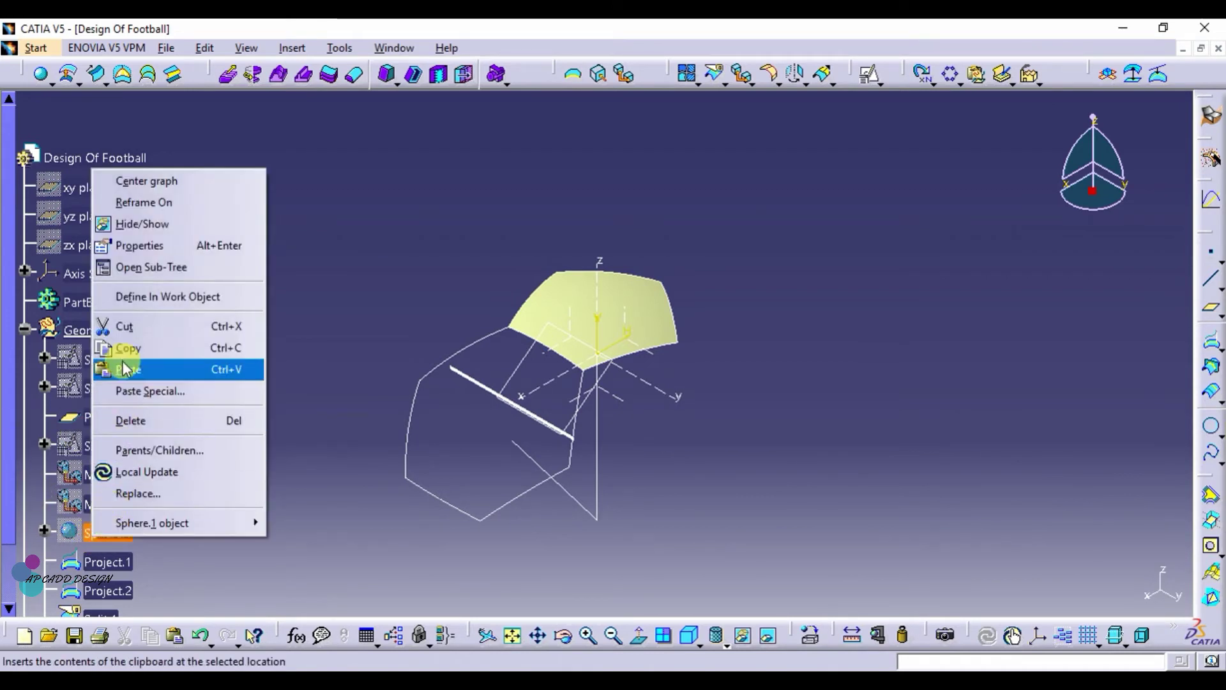
click(142, 225)
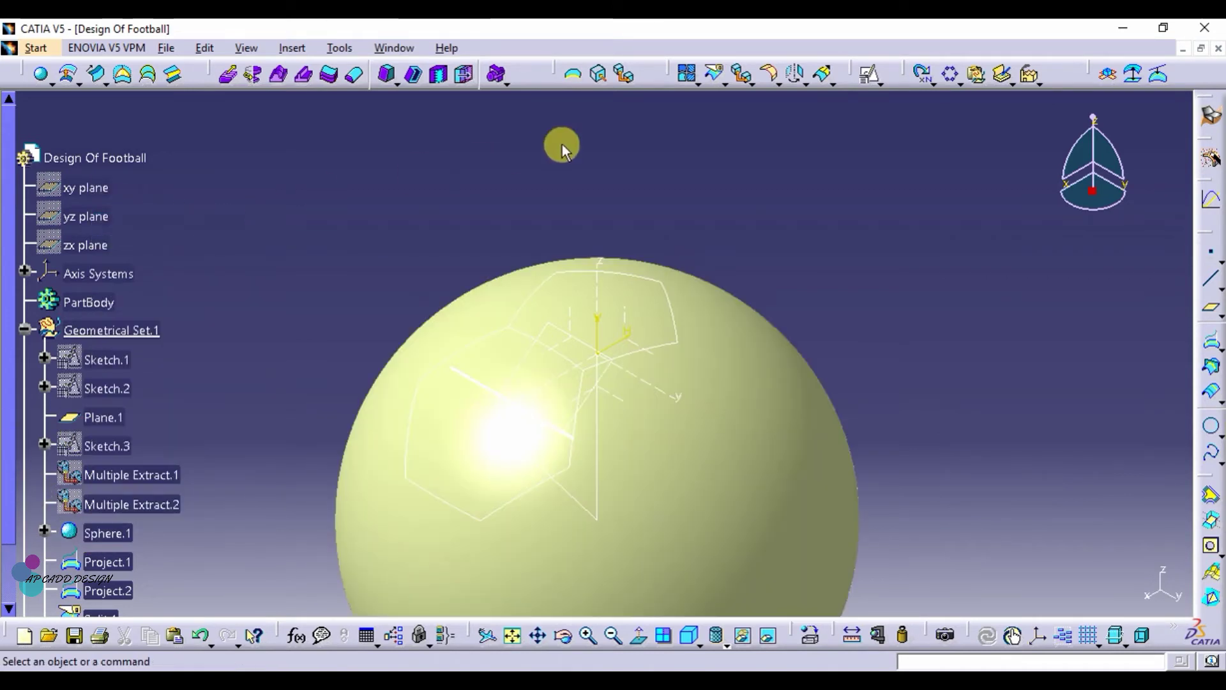
click(717, 76)
click(695, 508)
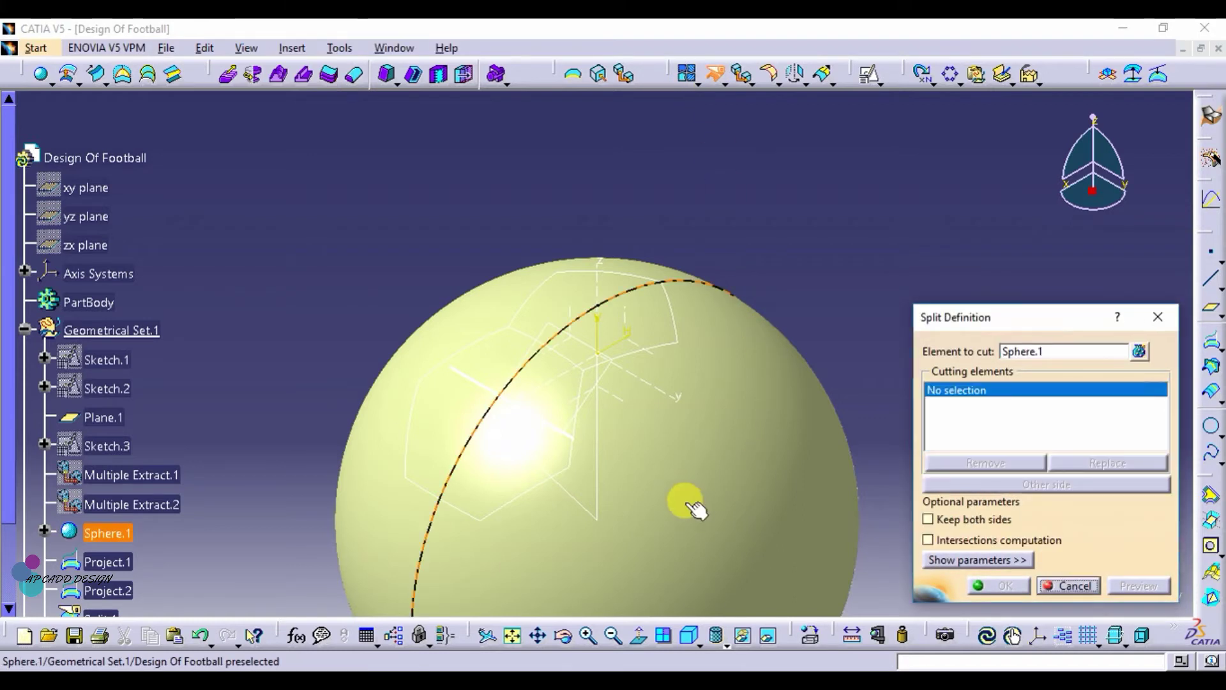
click(525, 490)
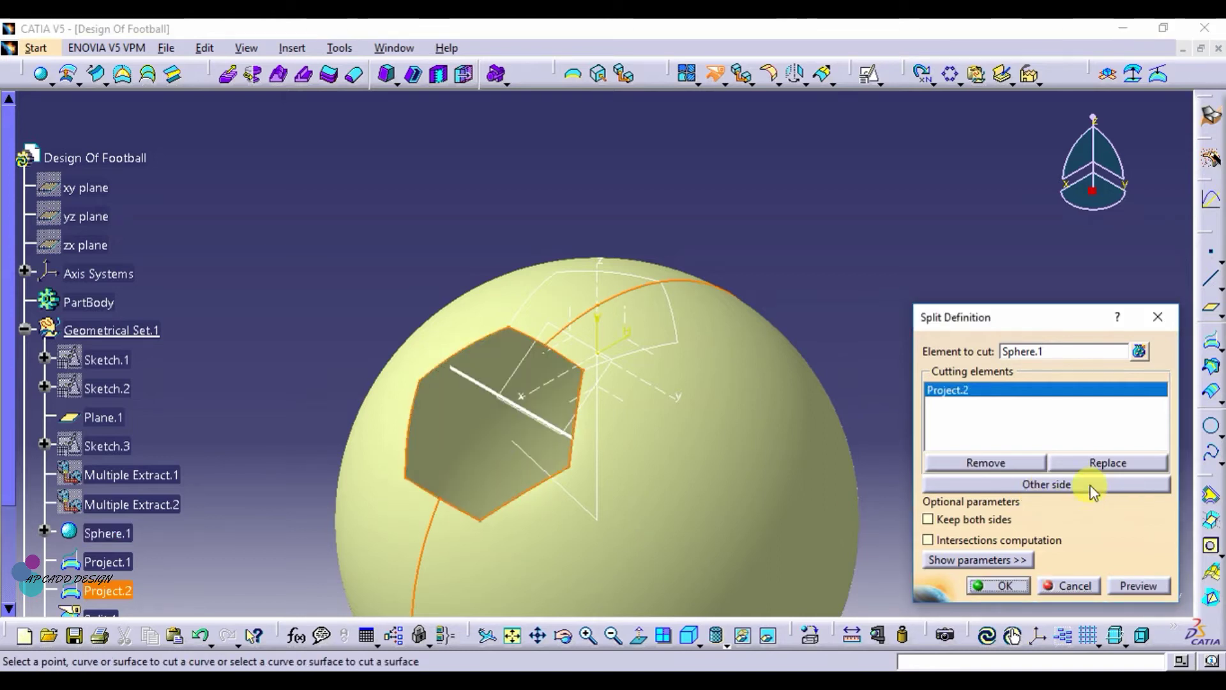
click(1092, 487)
click(1119, 586)
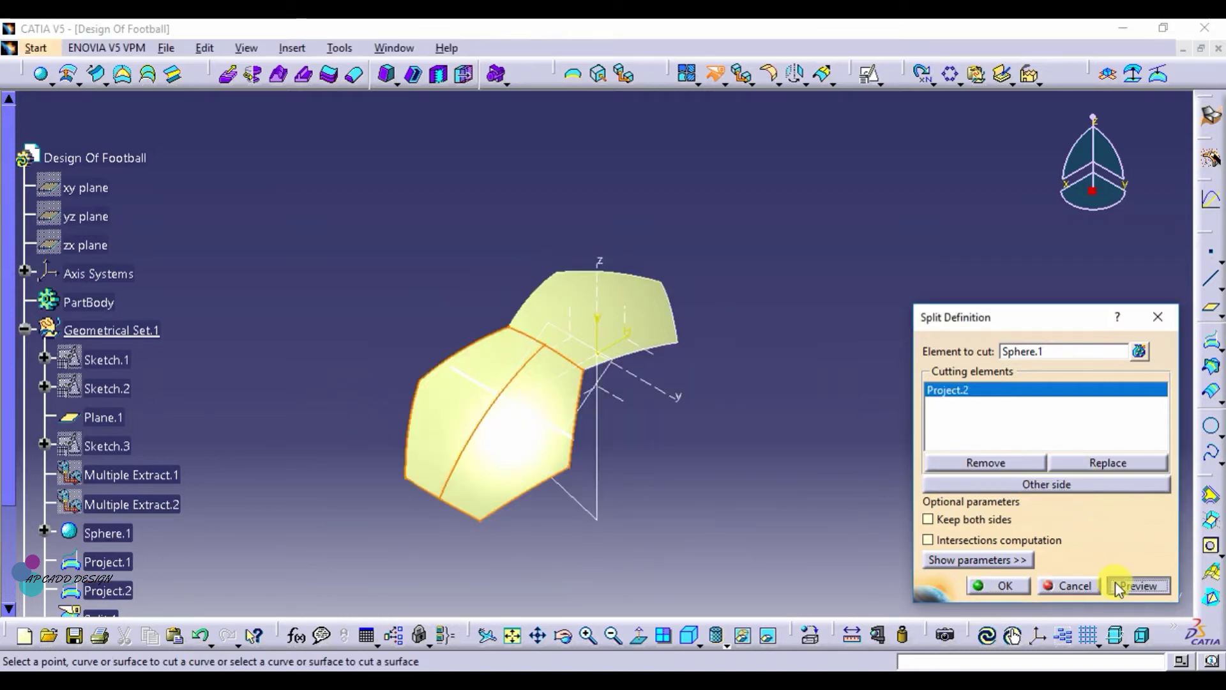
click(1027, 586)
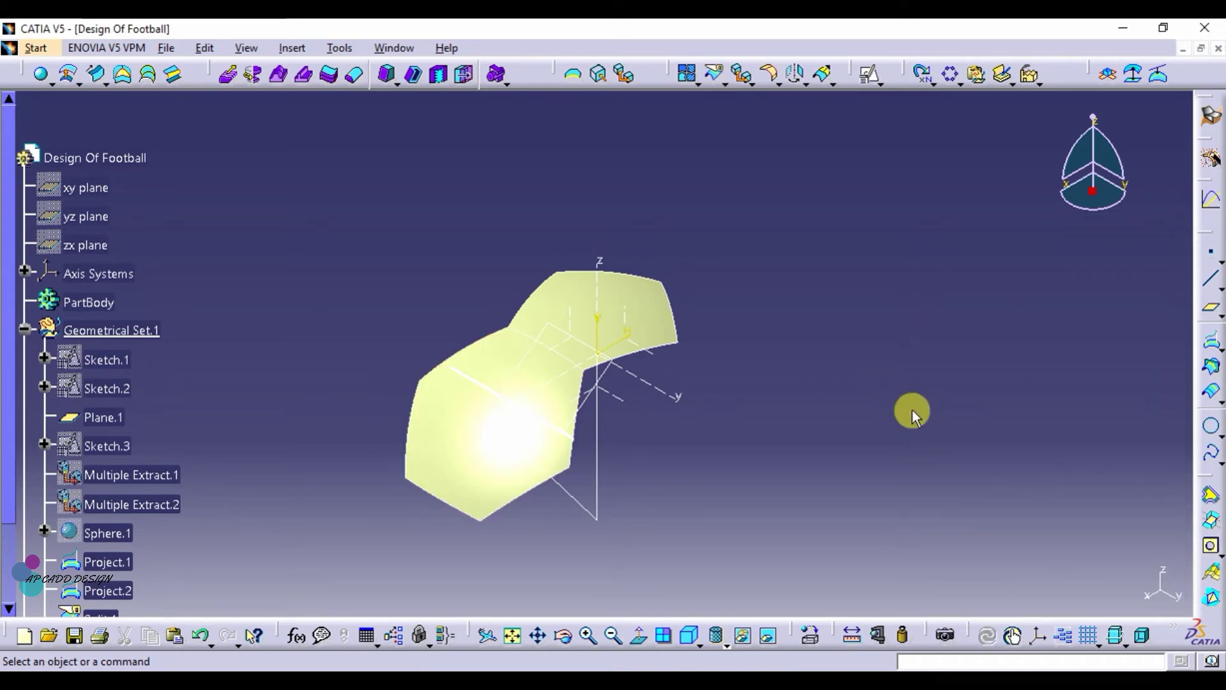
Step: Create a Point-Point line from the hexagonal patch's lower corner nearest Sketch.4's lines to the sphere's centre vertex
scroll(833, 450, down, 3)
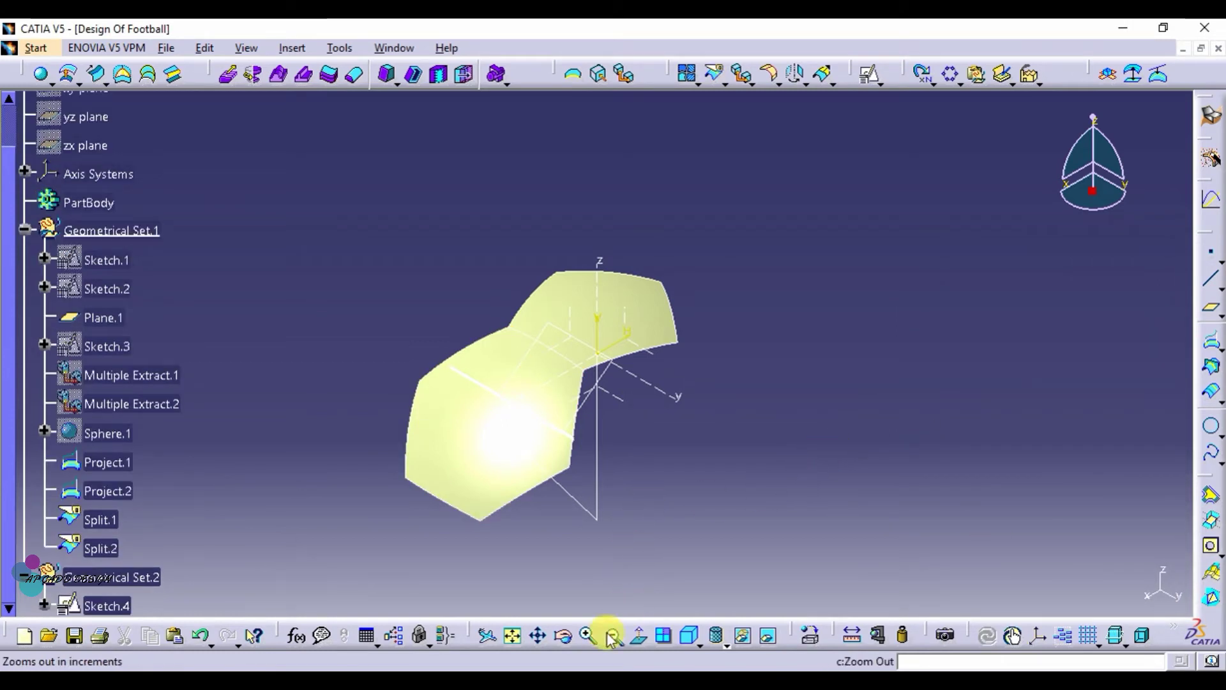
click(563, 635)
drag(611, 578, 665, 500)
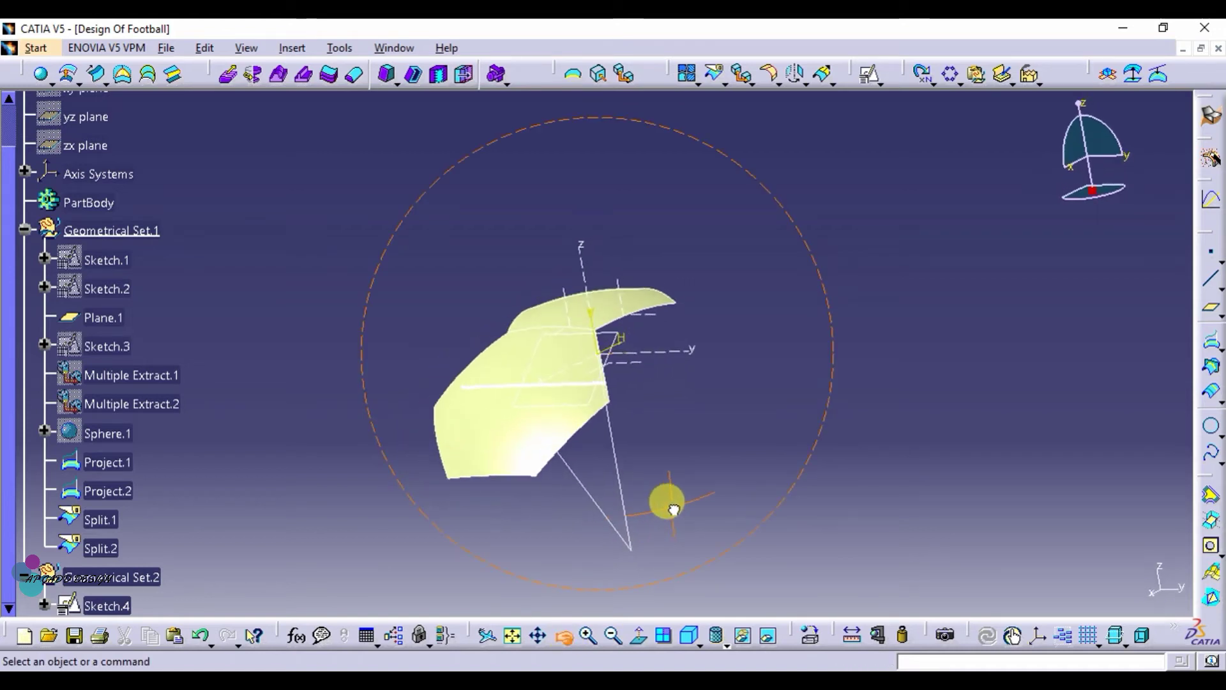
click(1212, 284)
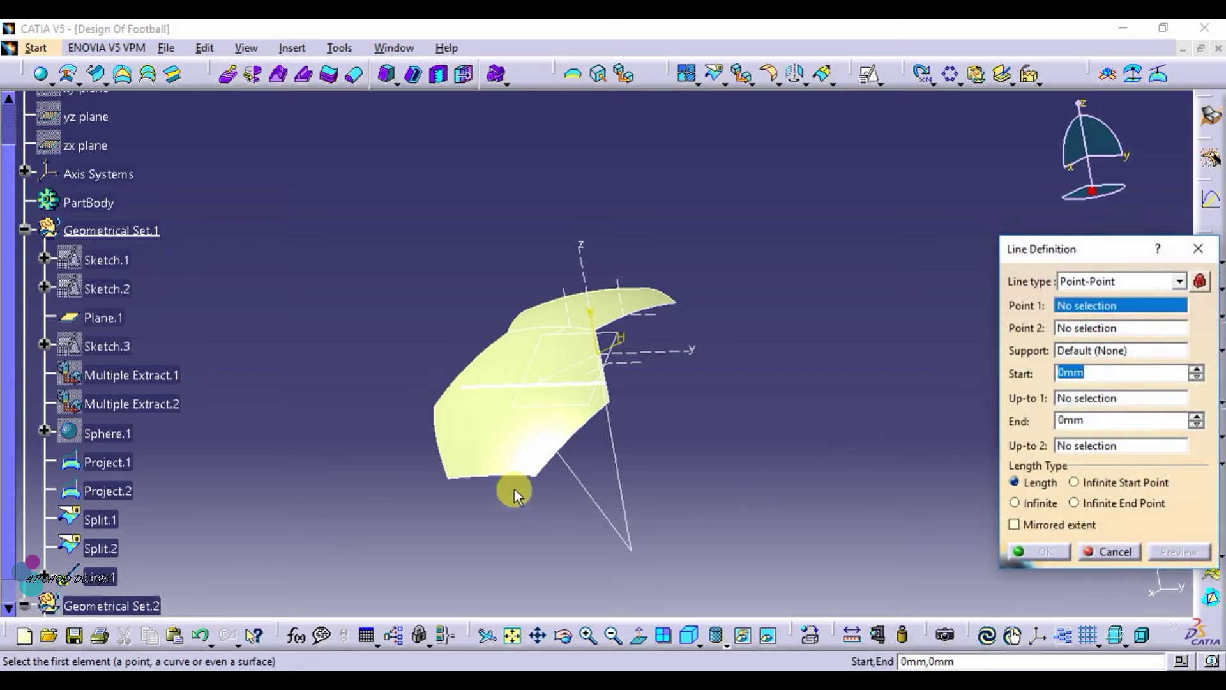
click(532, 475)
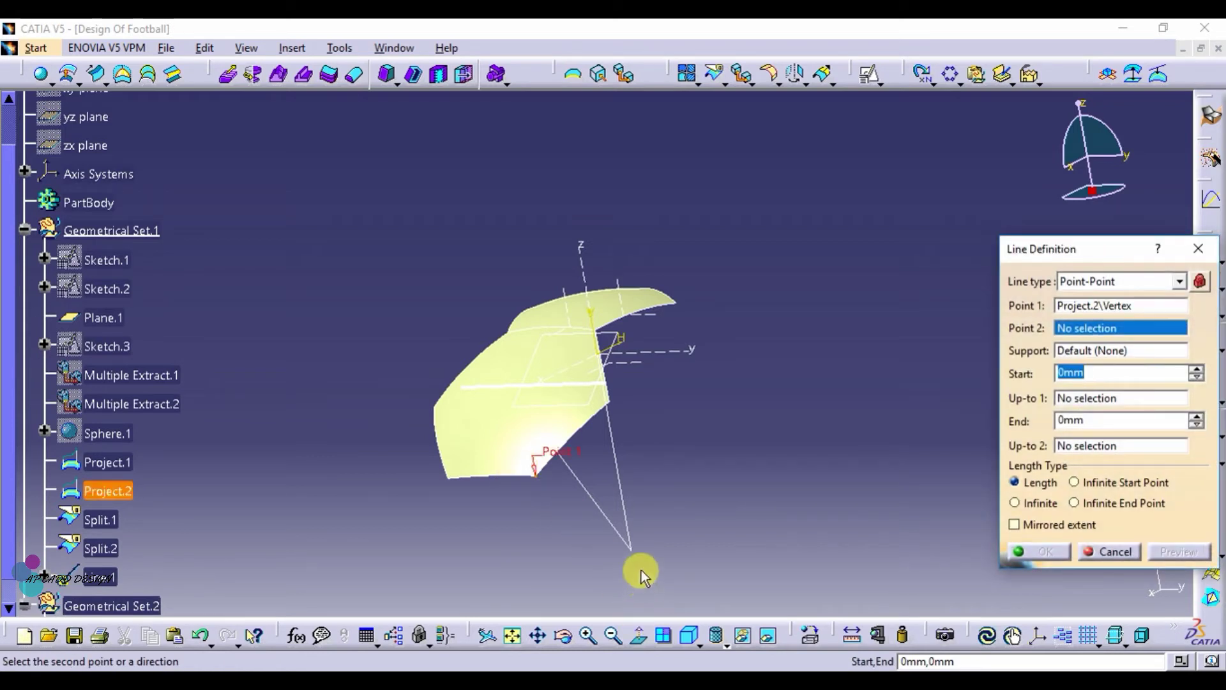
click(630, 546)
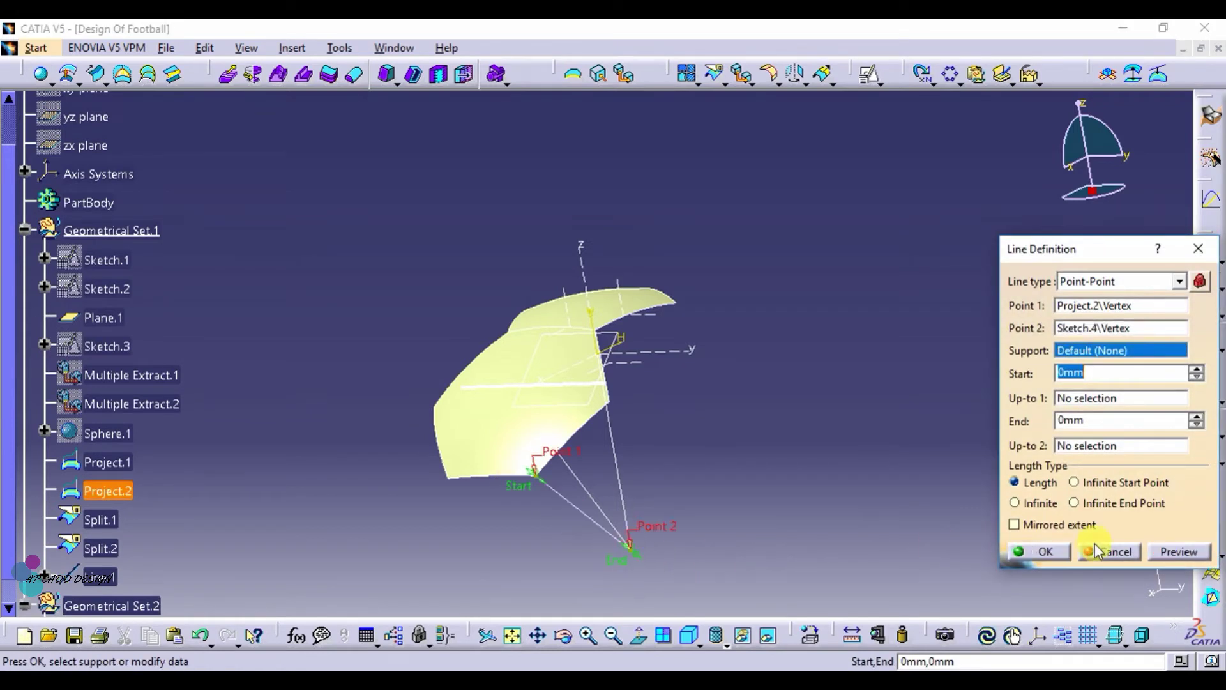
click(1054, 564)
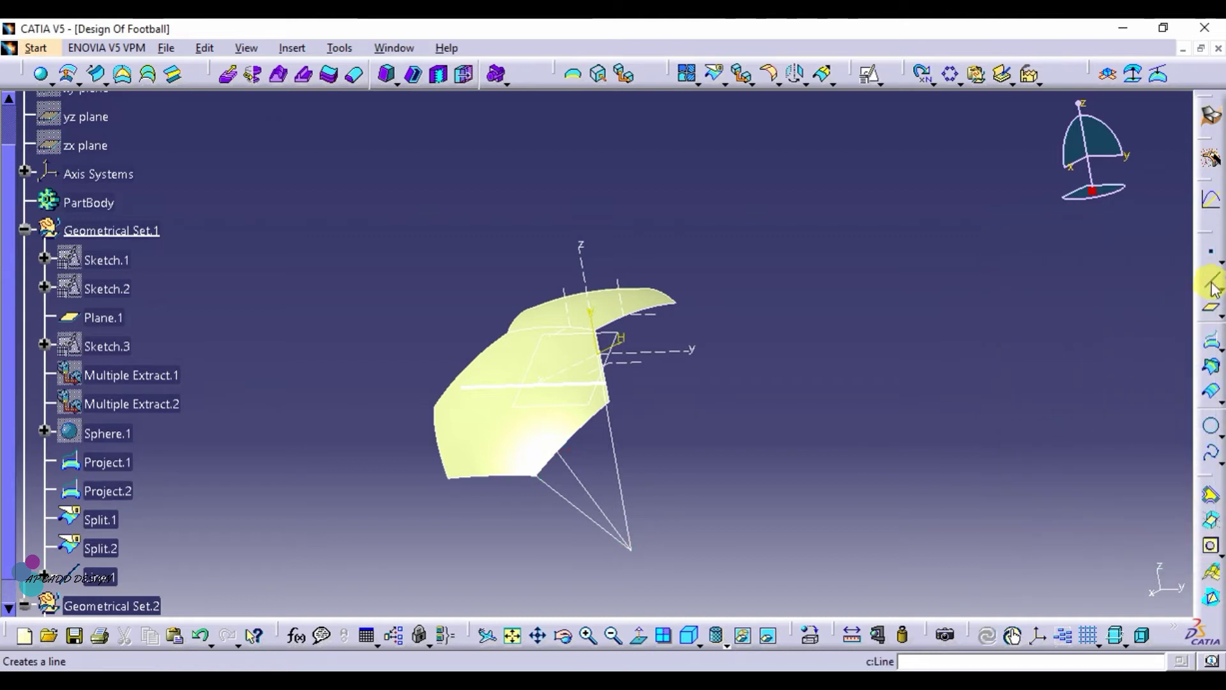
Step: Create a Point-Point line from the hexagonal patch's other lower corner, the outer one, to the sphere's centre vertex on Line.1
click(1212, 284)
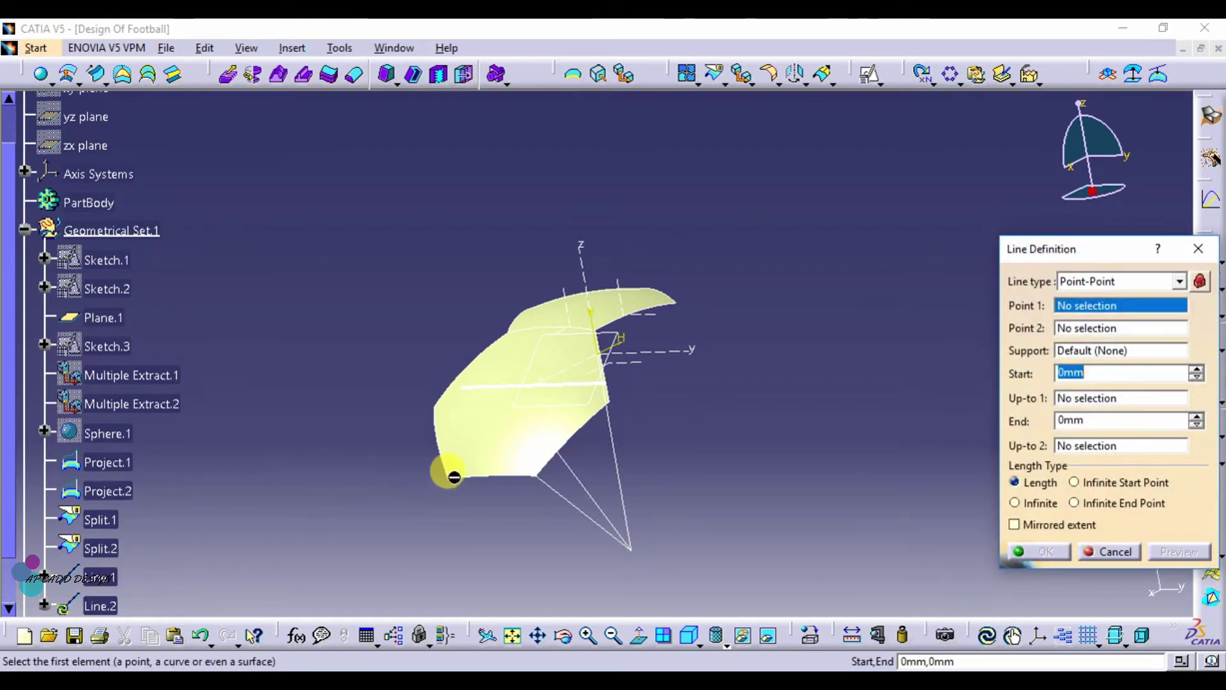
click(447, 486)
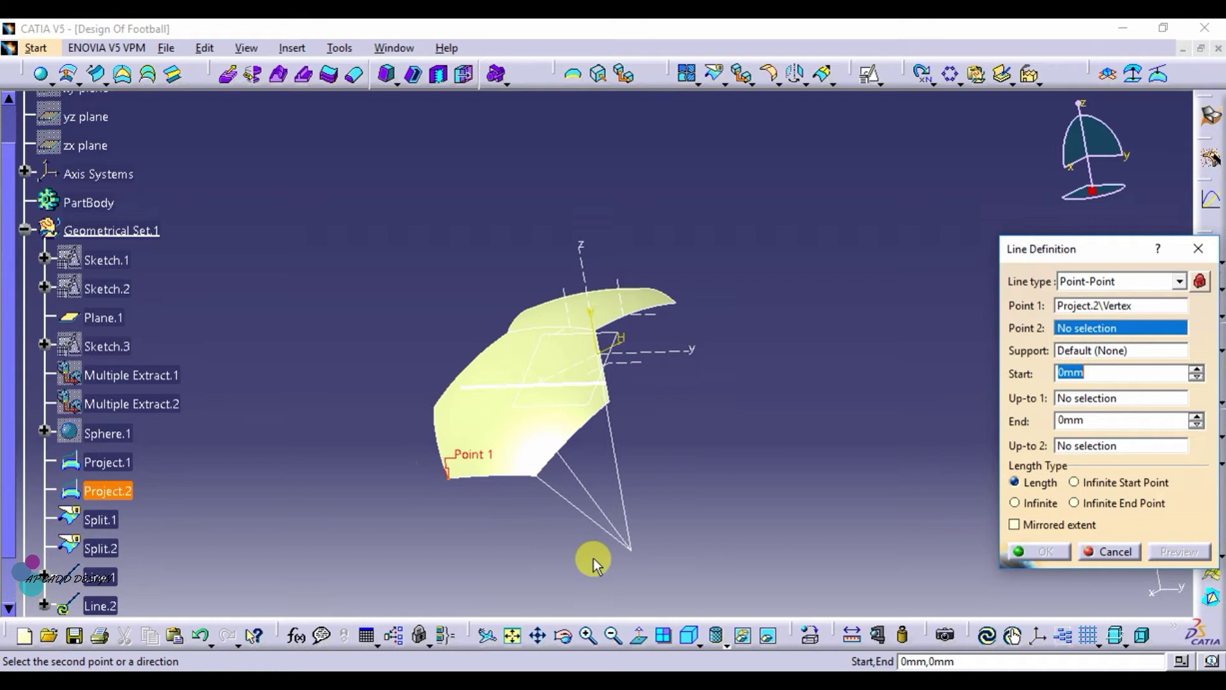
click(630, 547)
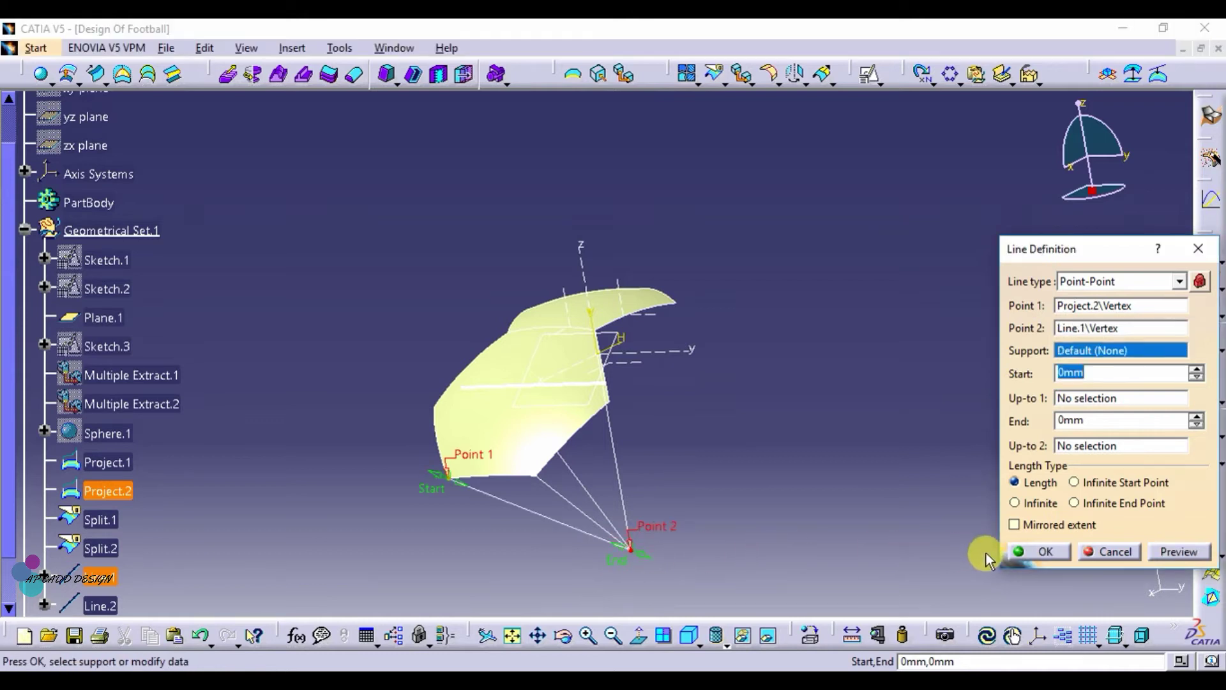
click(1039, 553)
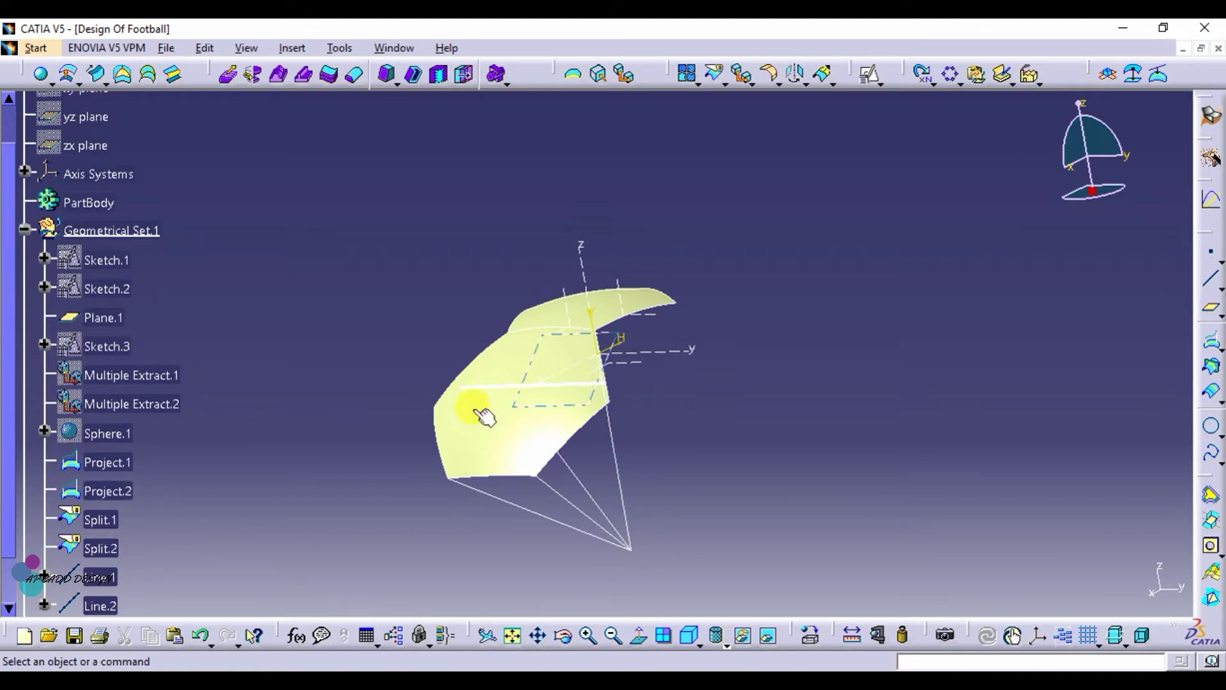
Step: Hide the projected outlines Project.1 and Project.2
right_click(105, 474)
click(215, 541)
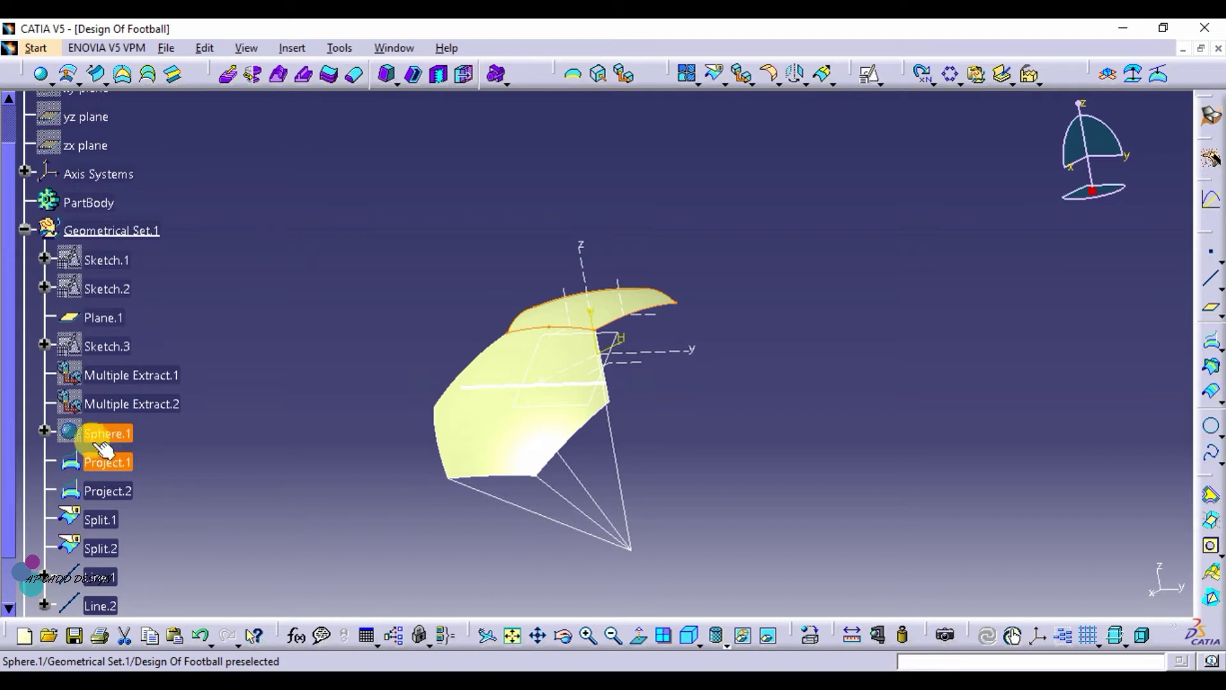
ctrl+click(115, 490)
right_click(112, 492)
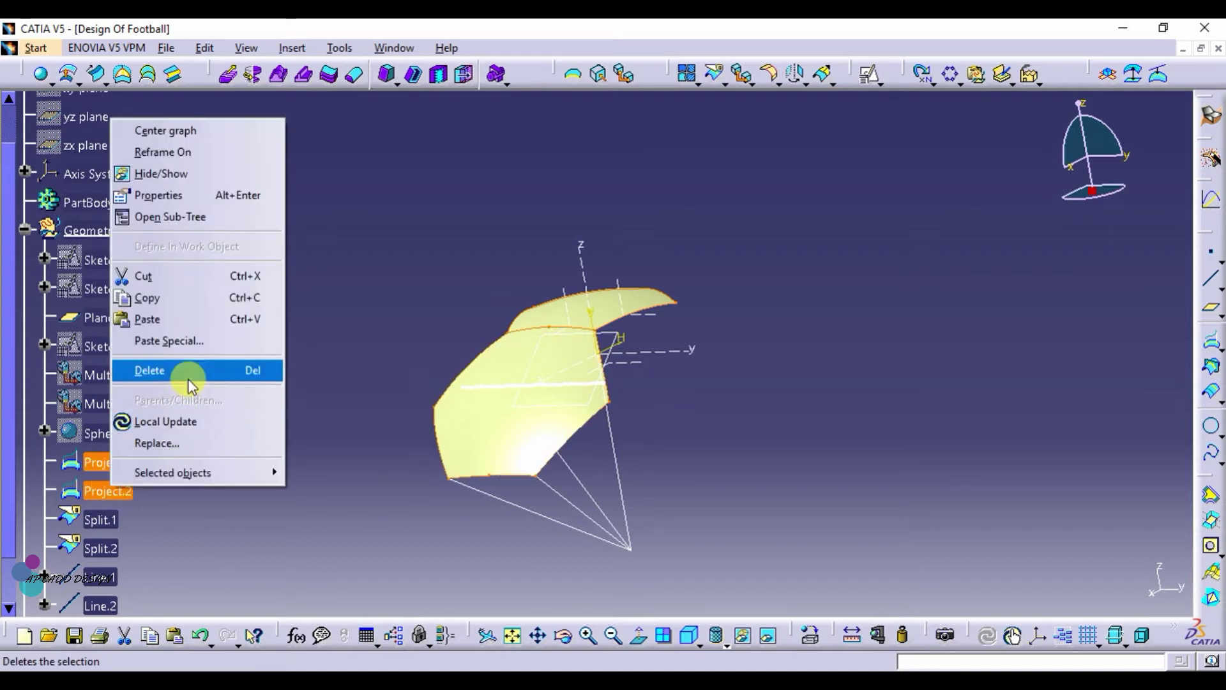
click(179, 175)
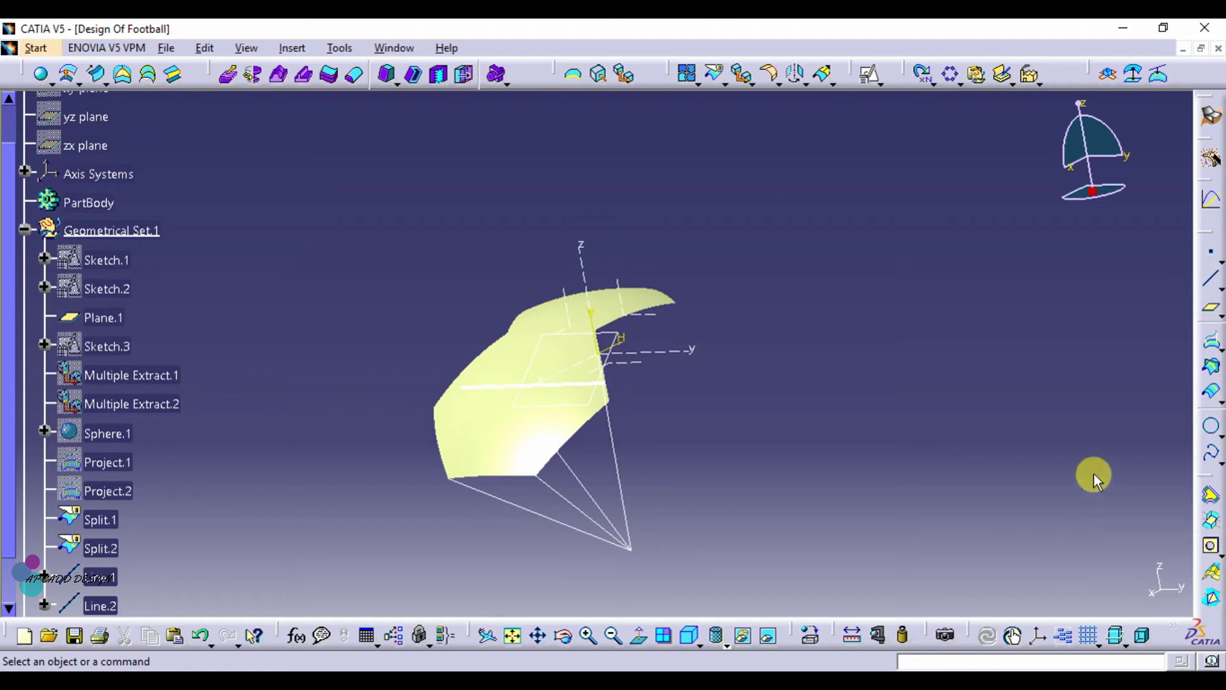
Step: View the patches from below and create a Point-Point line from the upper corner of the pentagonal patch's outer edge to the centre vertex
click(564, 635)
drag(808, 520, 689, 436)
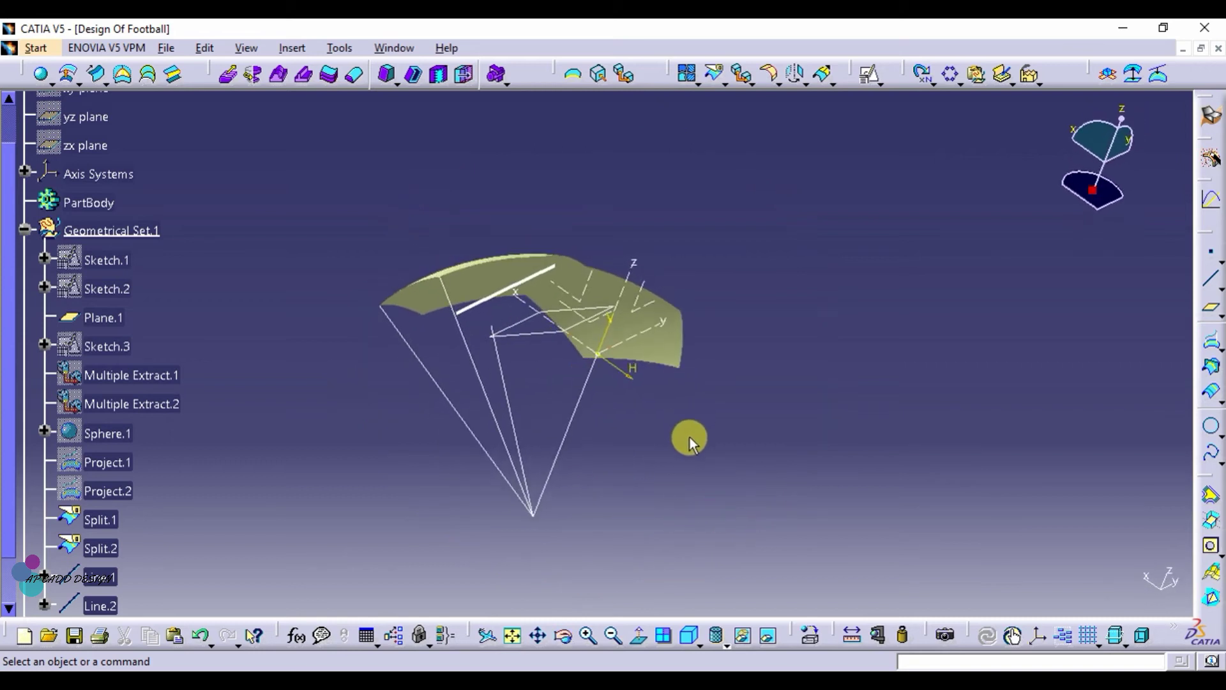
click(1207, 271)
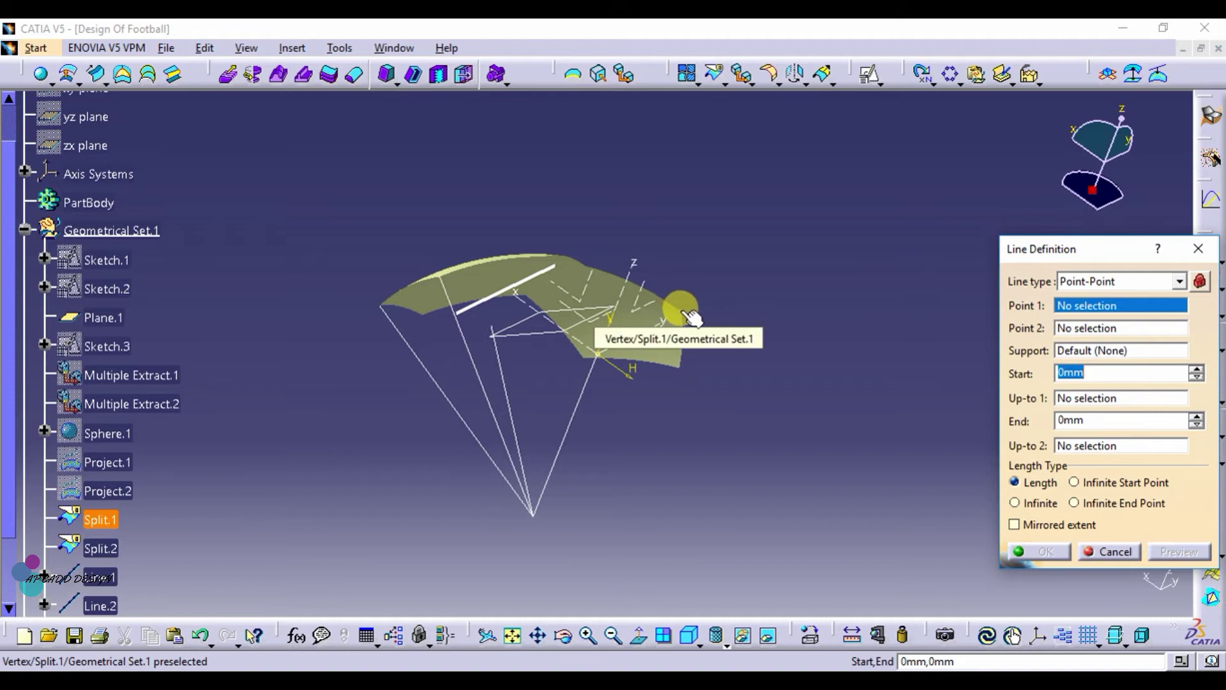
click(683, 309)
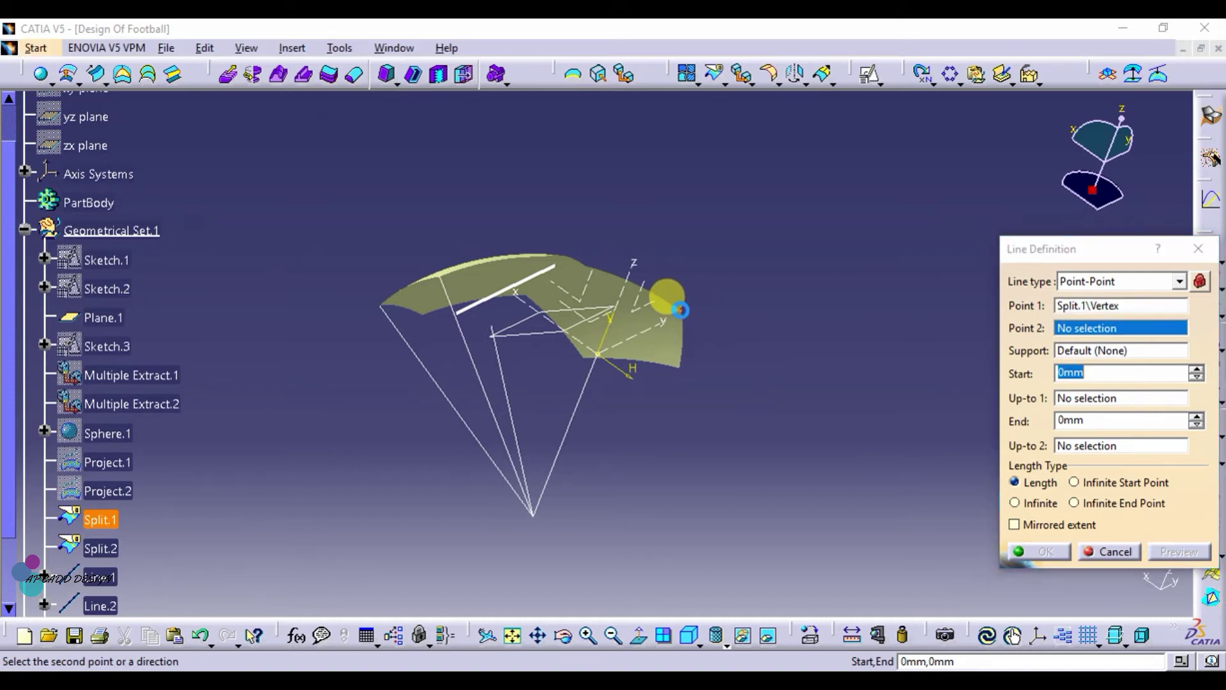
click(534, 512)
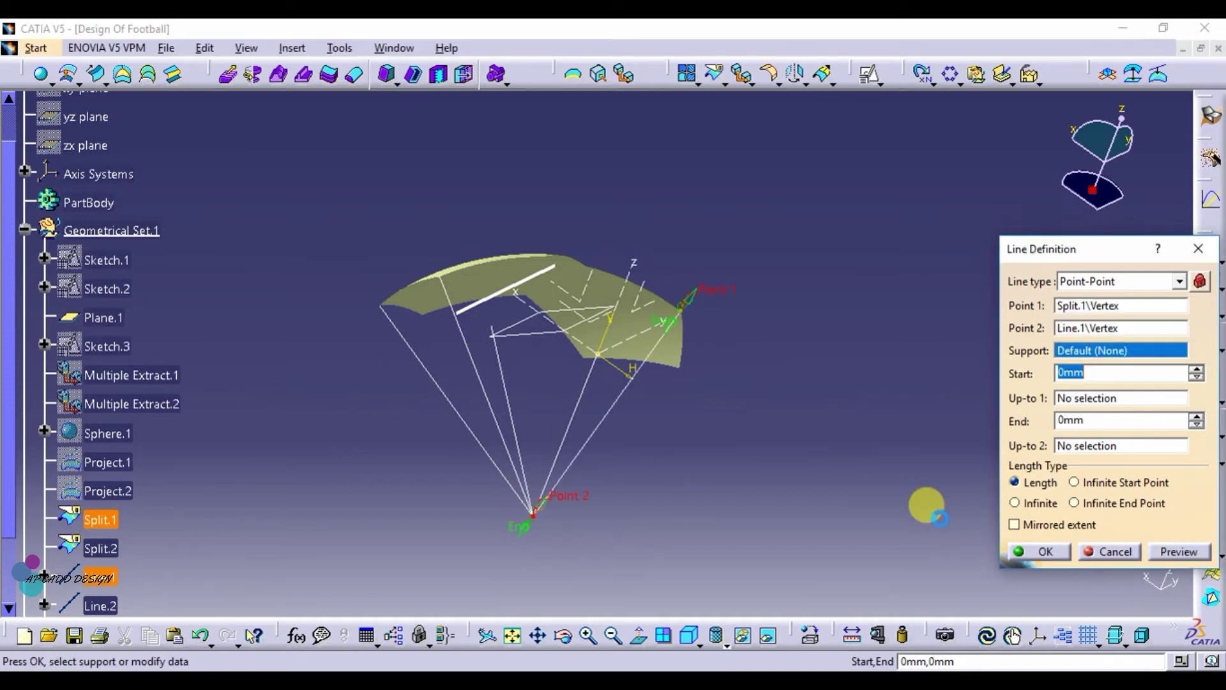
click(1035, 550)
Step: Create a Point-Point line from the lower corner of the pentagonal patch's outer edge to the same centre vertex
click(1219, 291)
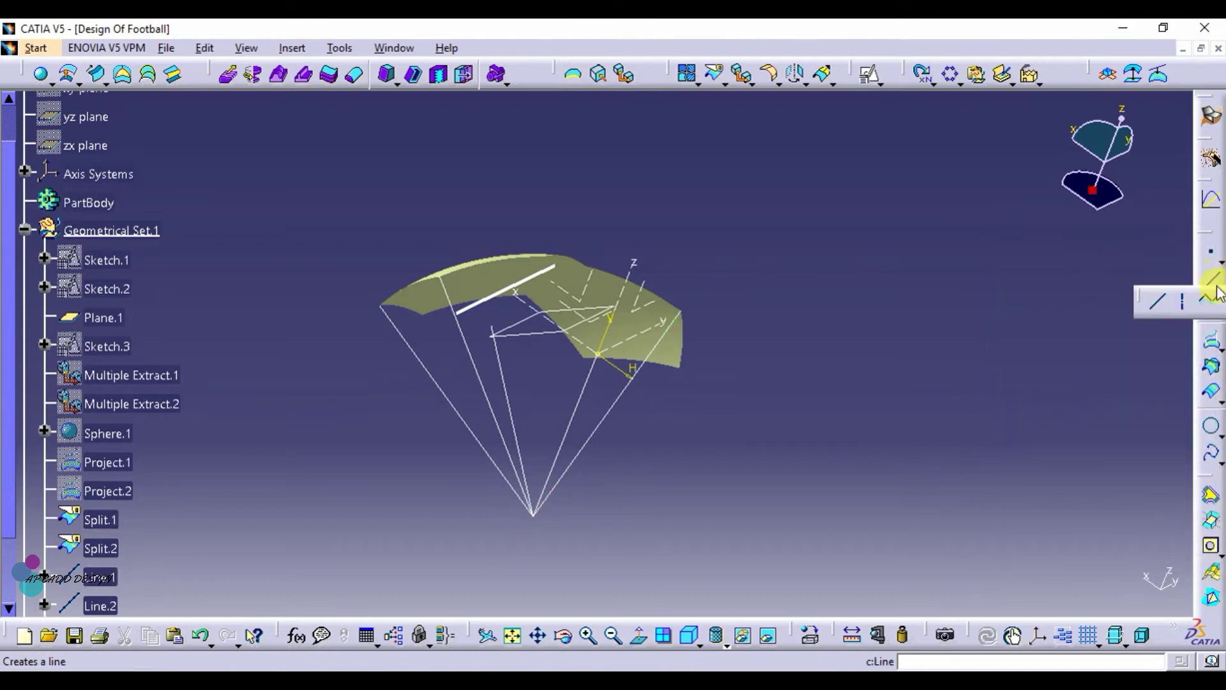
click(1208, 290)
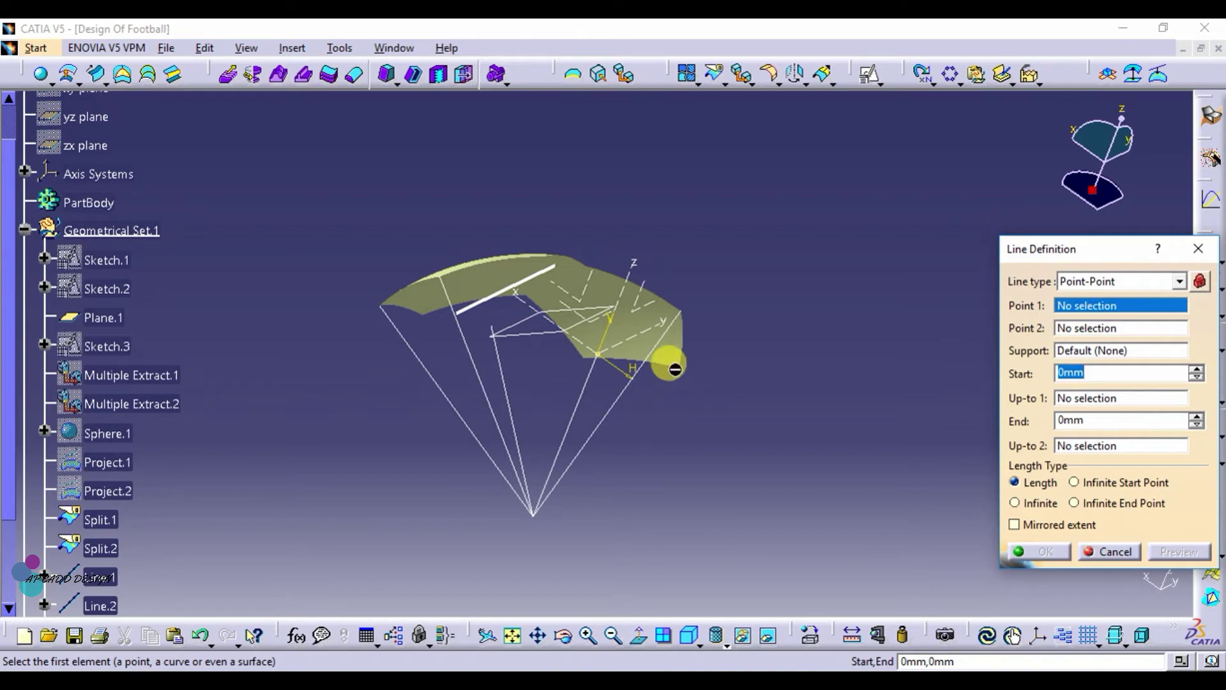
click(679, 364)
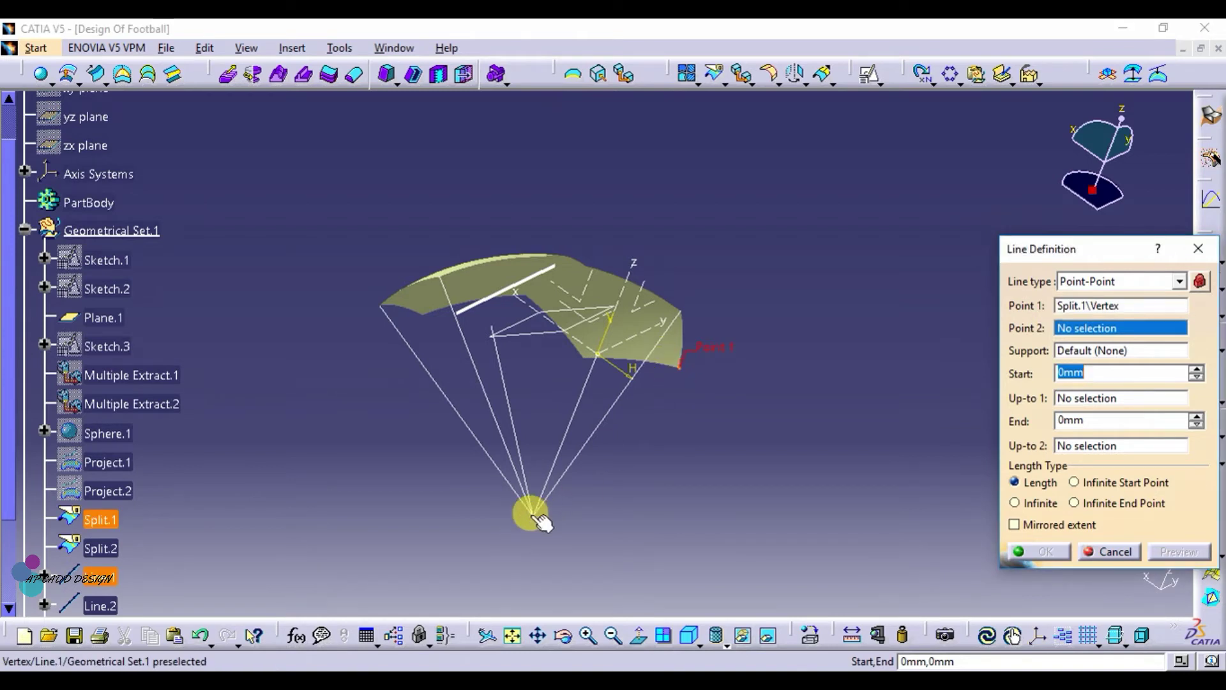
click(535, 516)
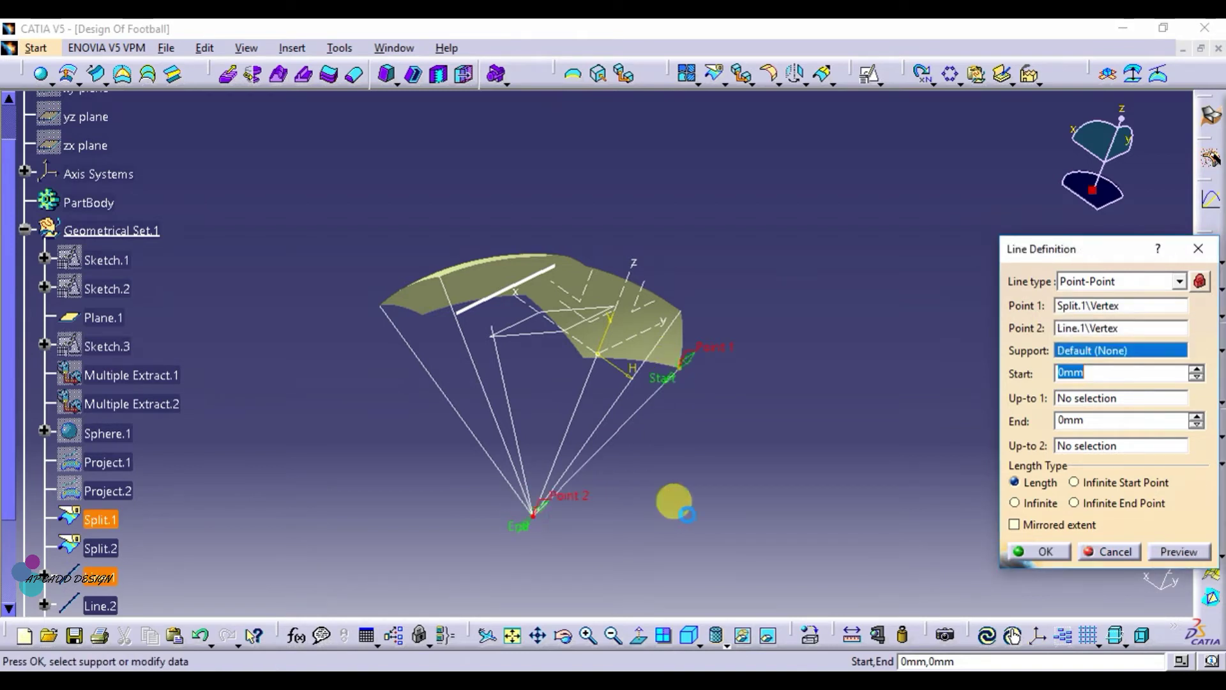
click(1024, 553)
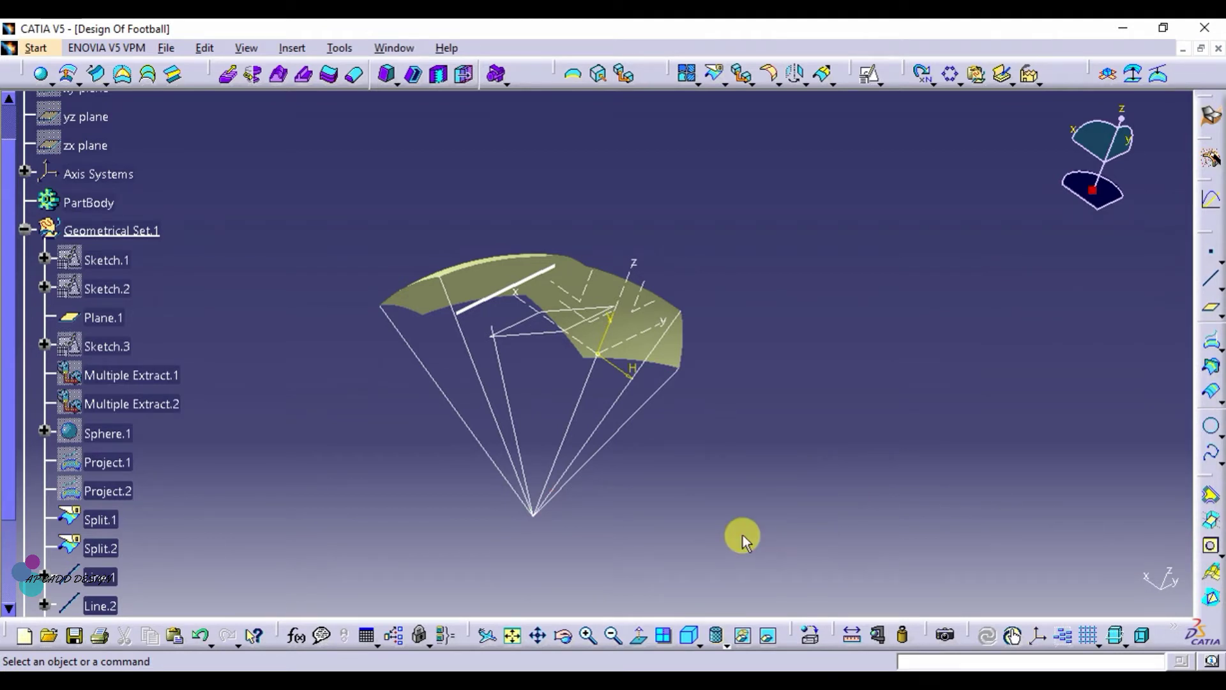
Step: In isometric view, fill the area bounded by the hexagonal patch's two lower edge segments, Line.2 and Line.1
click(692, 634)
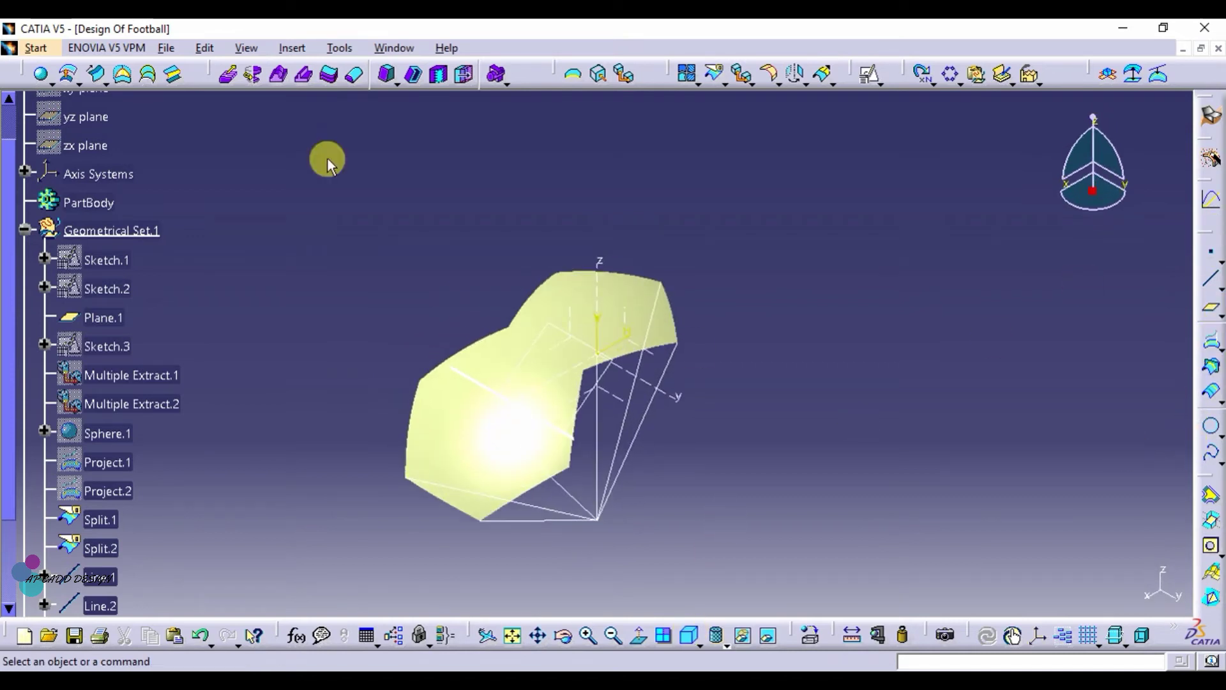
click(126, 74)
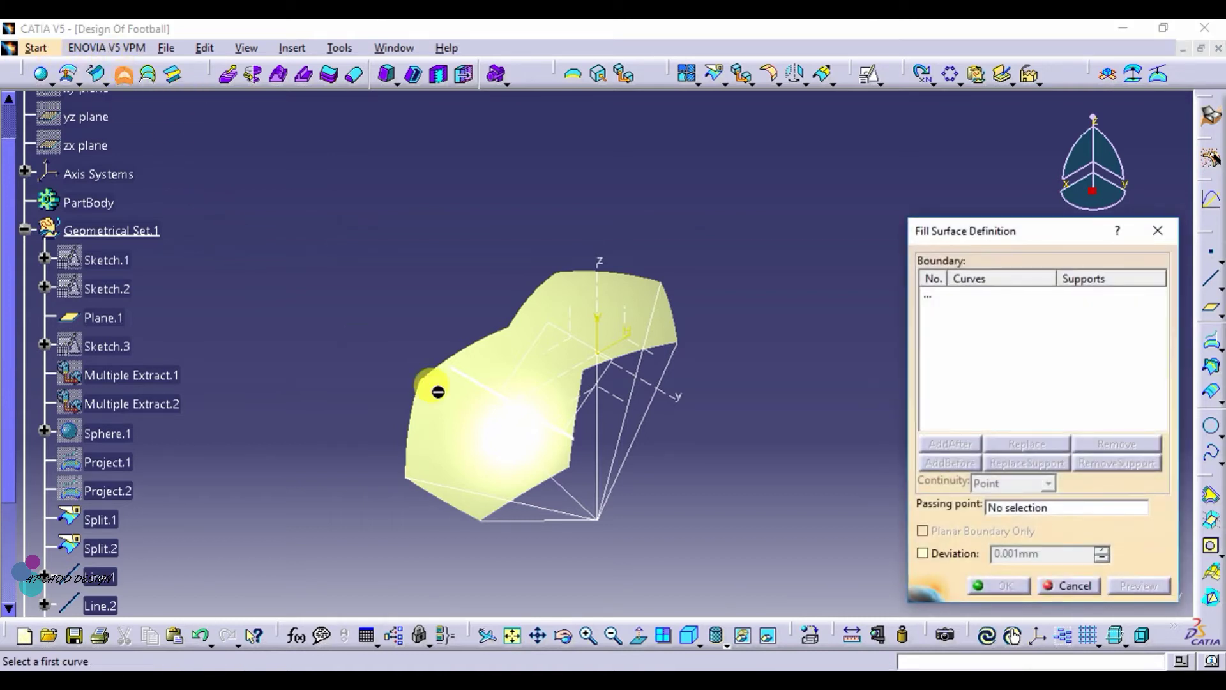
click(455, 513)
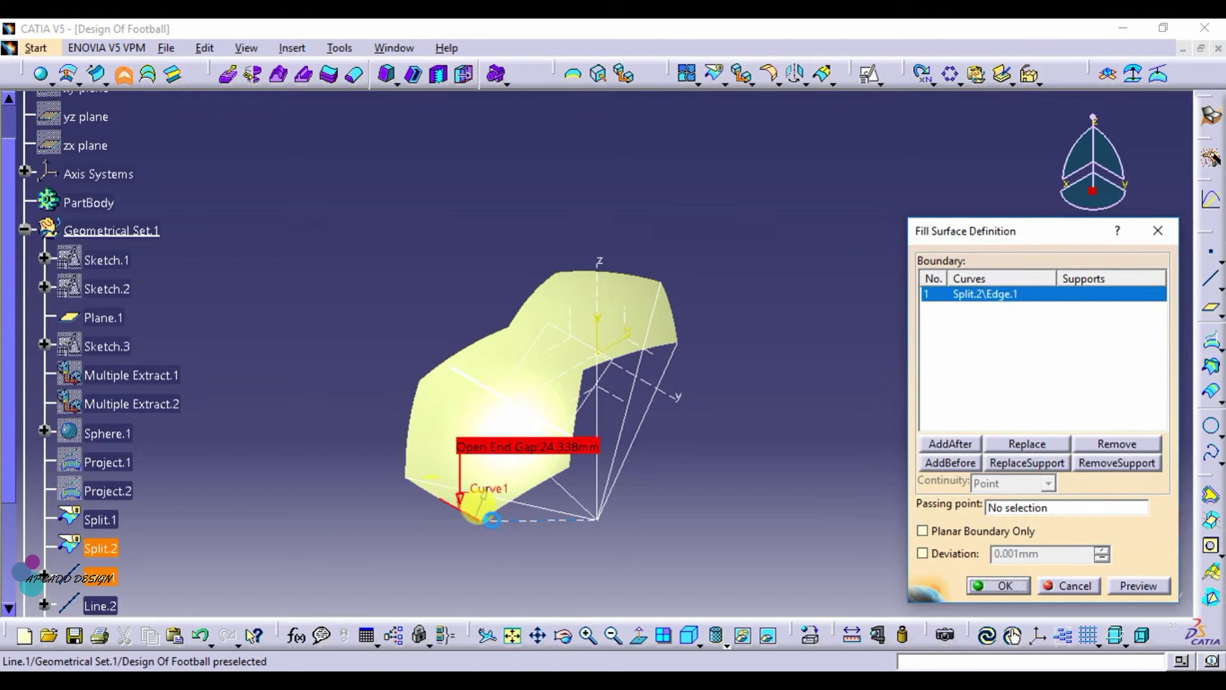
click(416, 477)
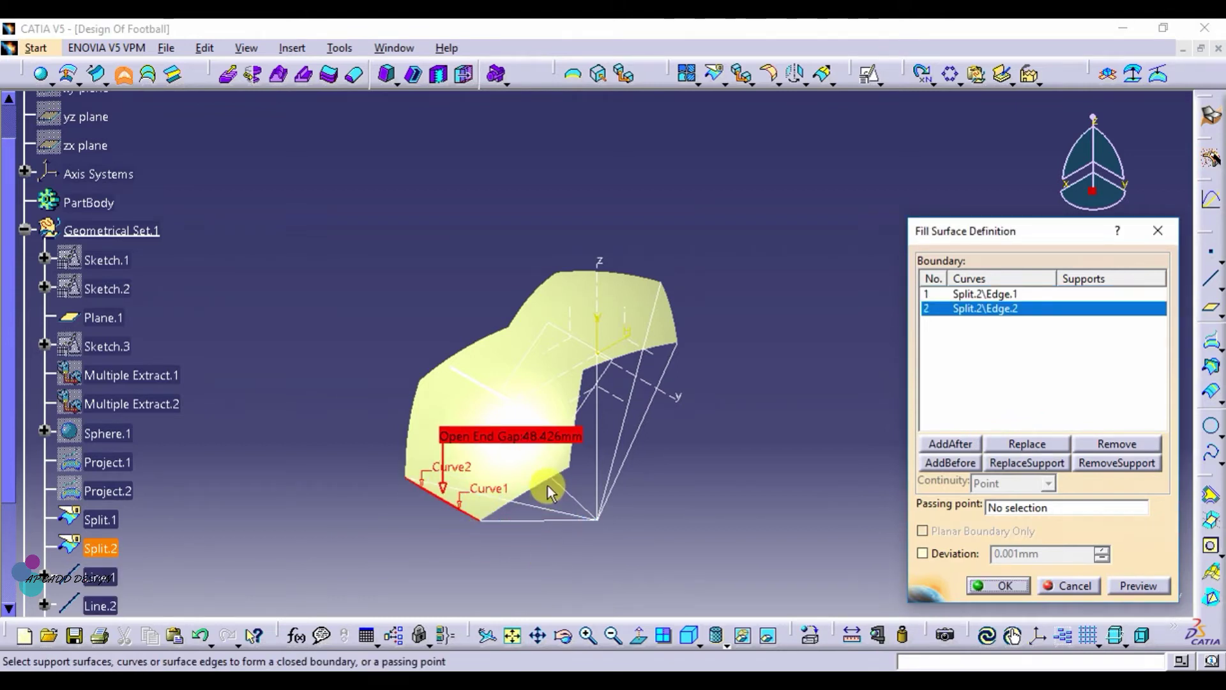
click(537, 510)
click(540, 521)
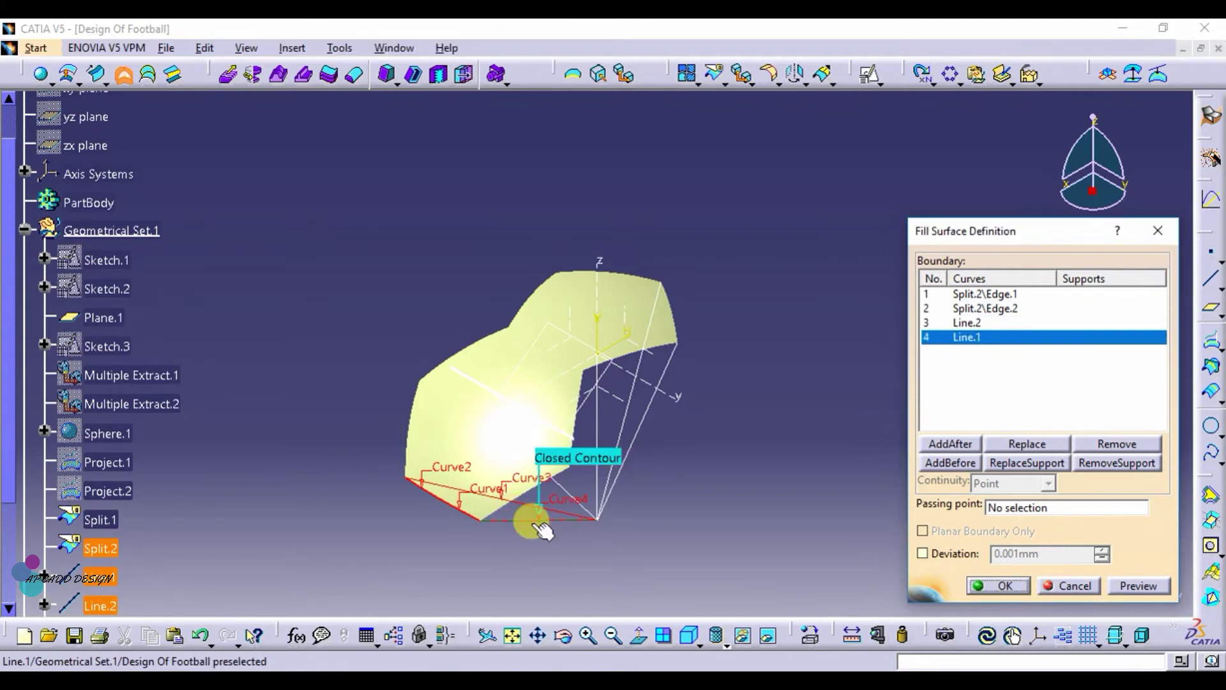
click(986, 587)
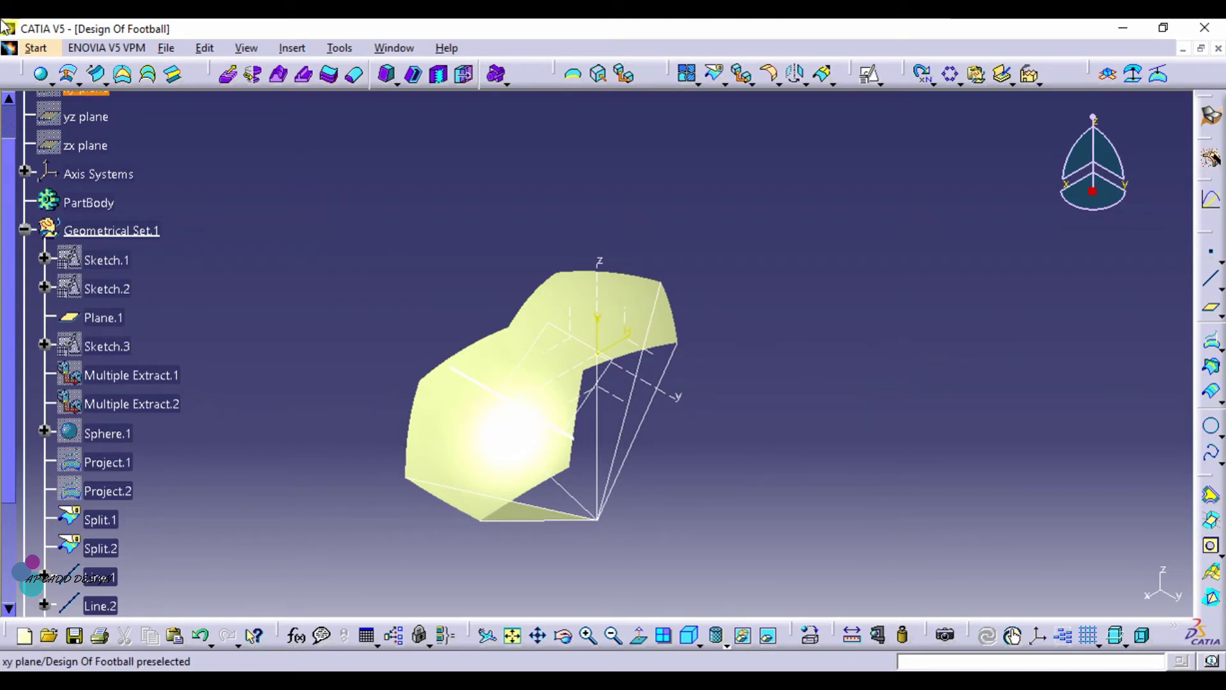
Step: Create a fill surface bounded by Line.3, Line.4 and the pentagonal patch's outer edge
click(122, 74)
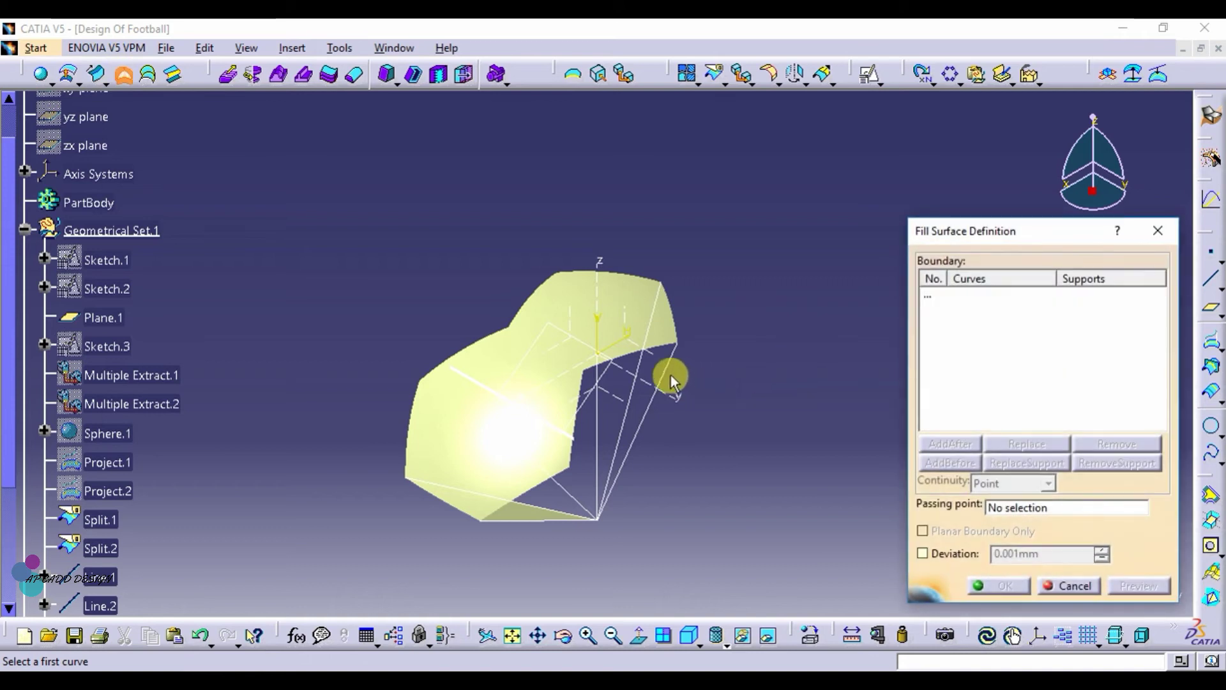
click(647, 361)
click(647, 363)
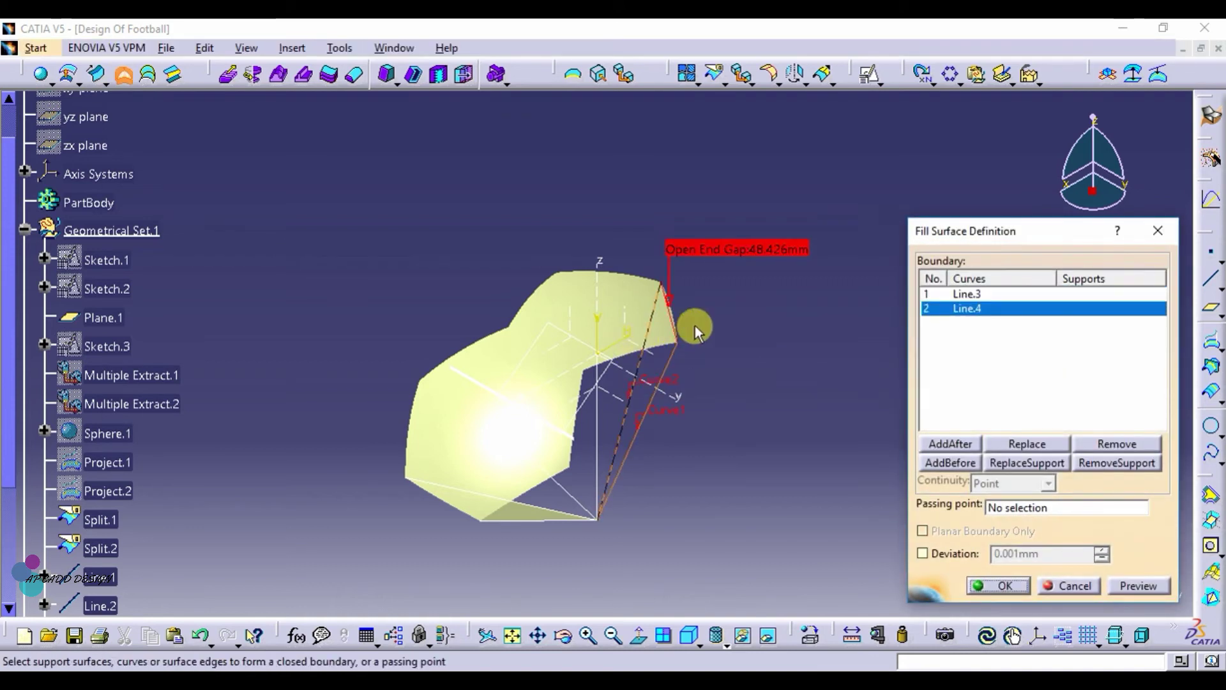
click(674, 318)
click(1006, 597)
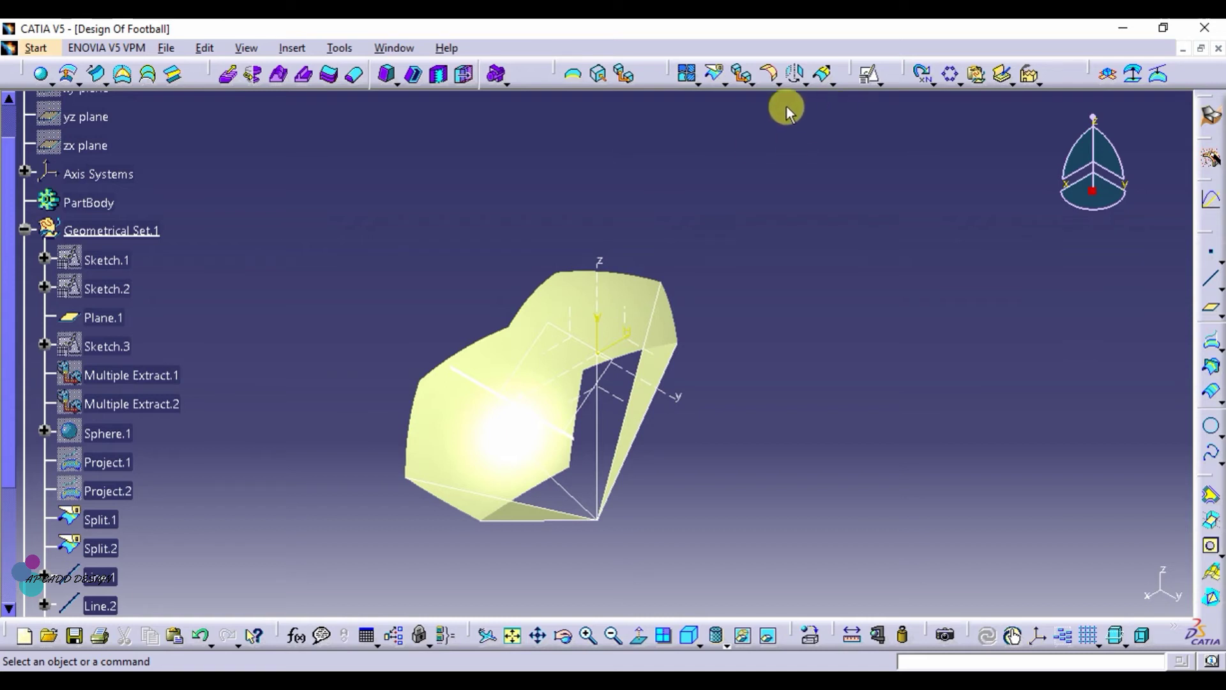
Step: Circular-pattern the pentagon's side fill Fill.2 as a complete crown of 5 instances about Sketch.4's vertical line
click(951, 75)
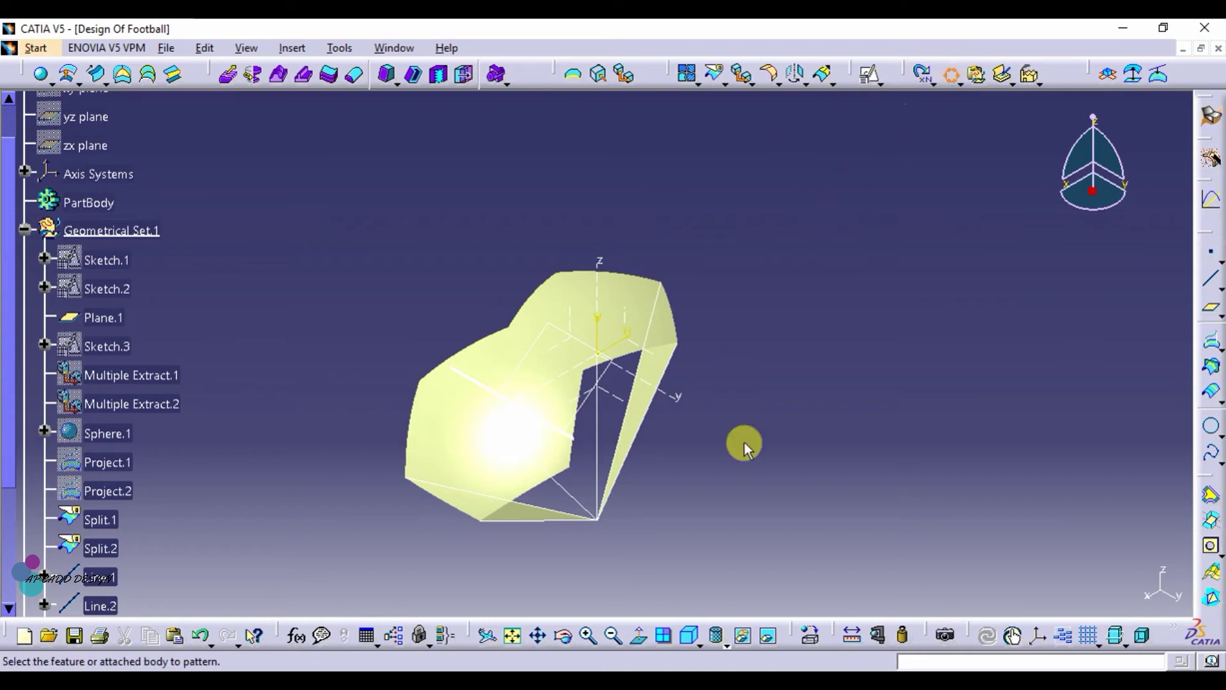
click(636, 412)
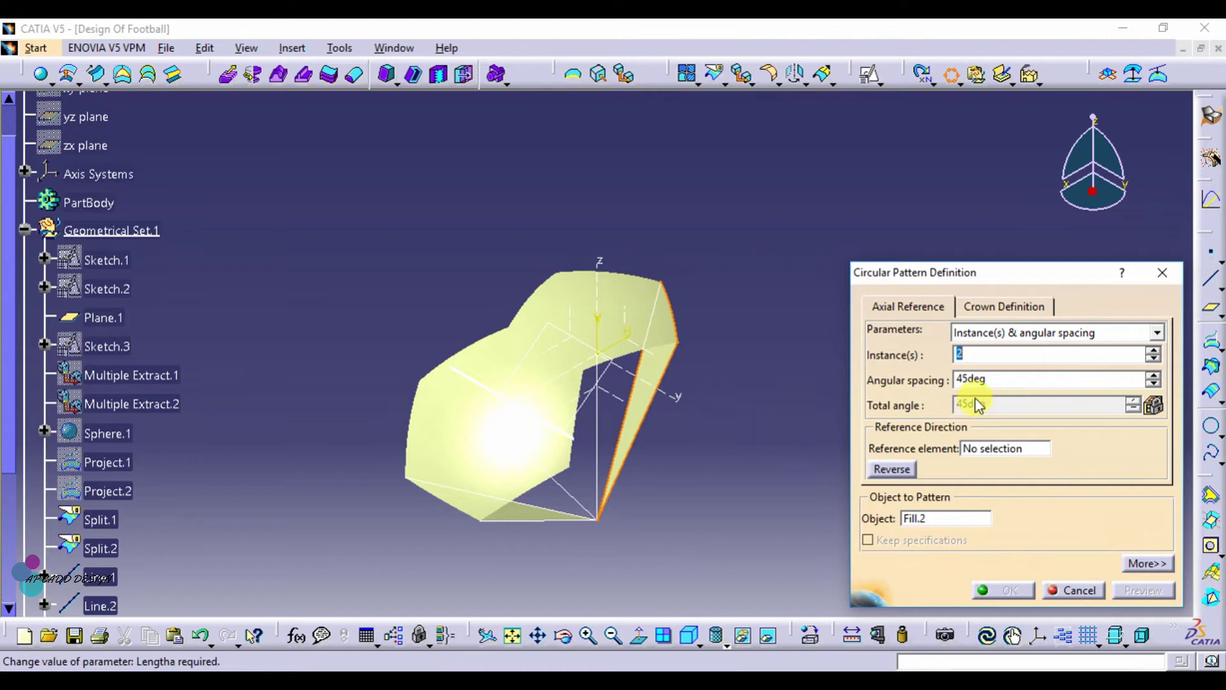
click(1006, 332)
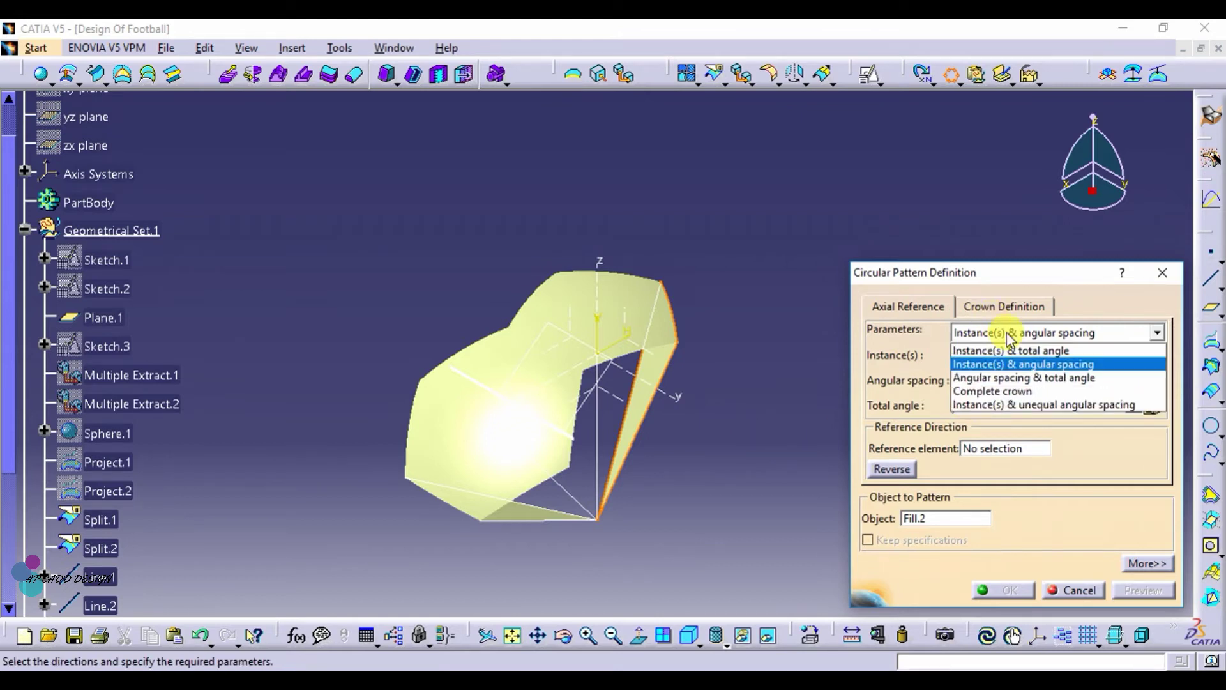
click(1016, 391)
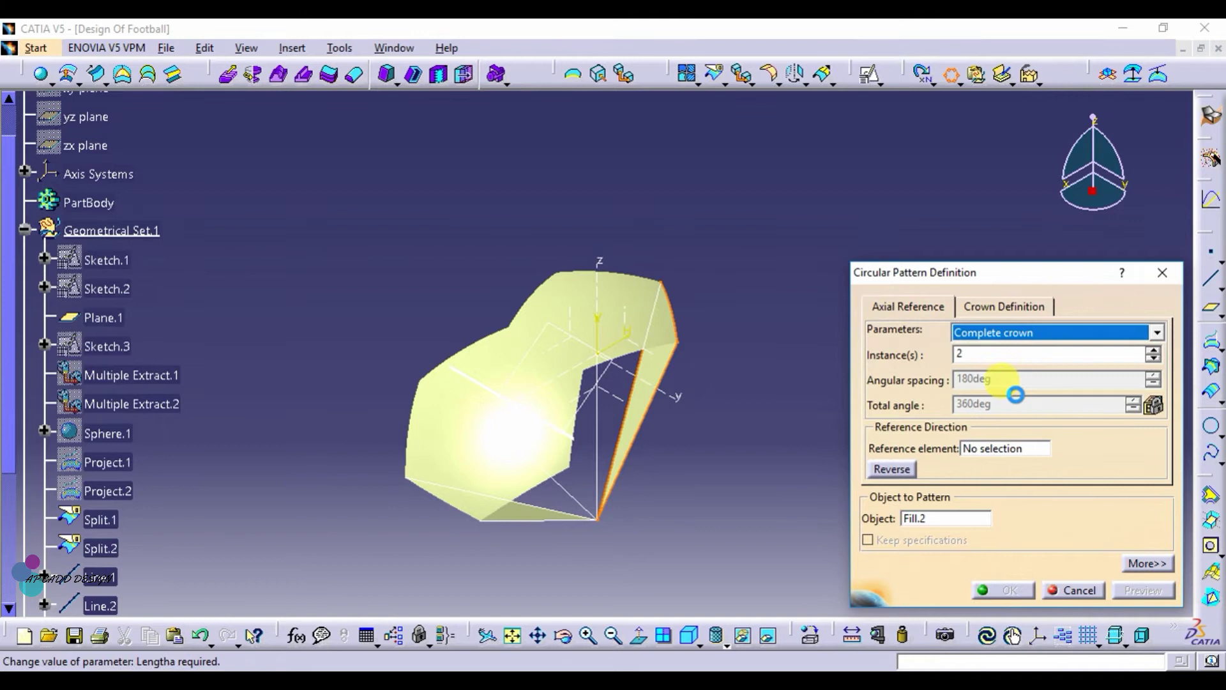
double_click(965, 354)
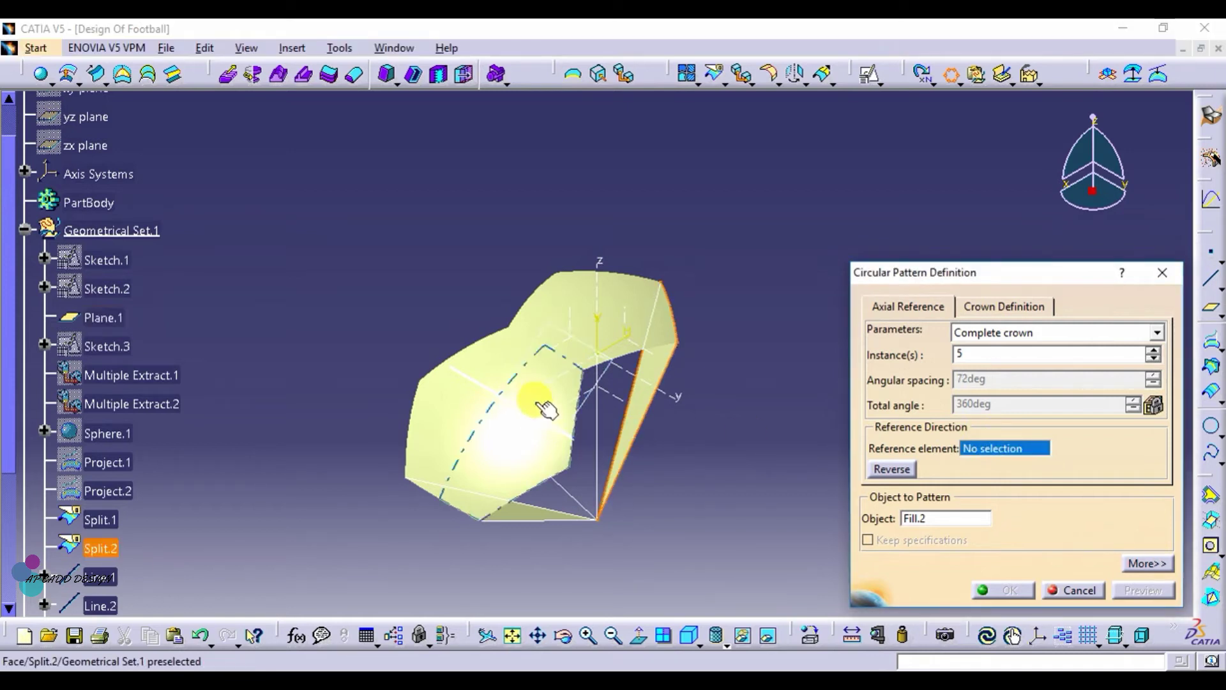
click(596, 443)
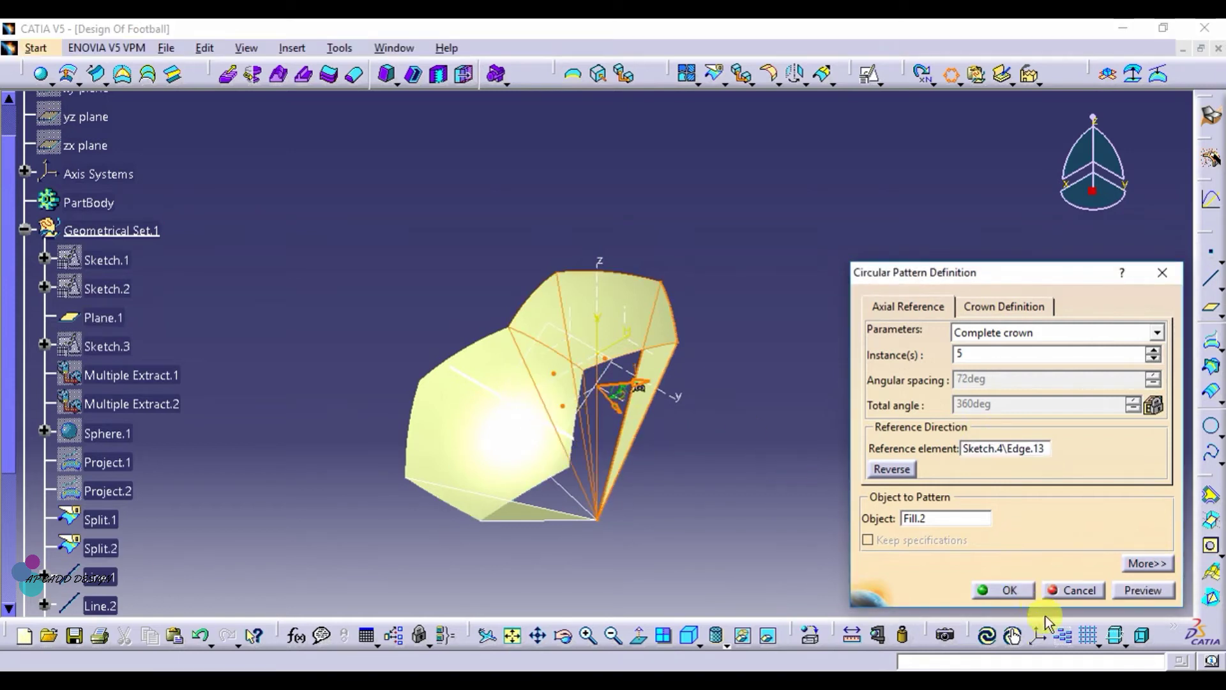
click(1132, 591)
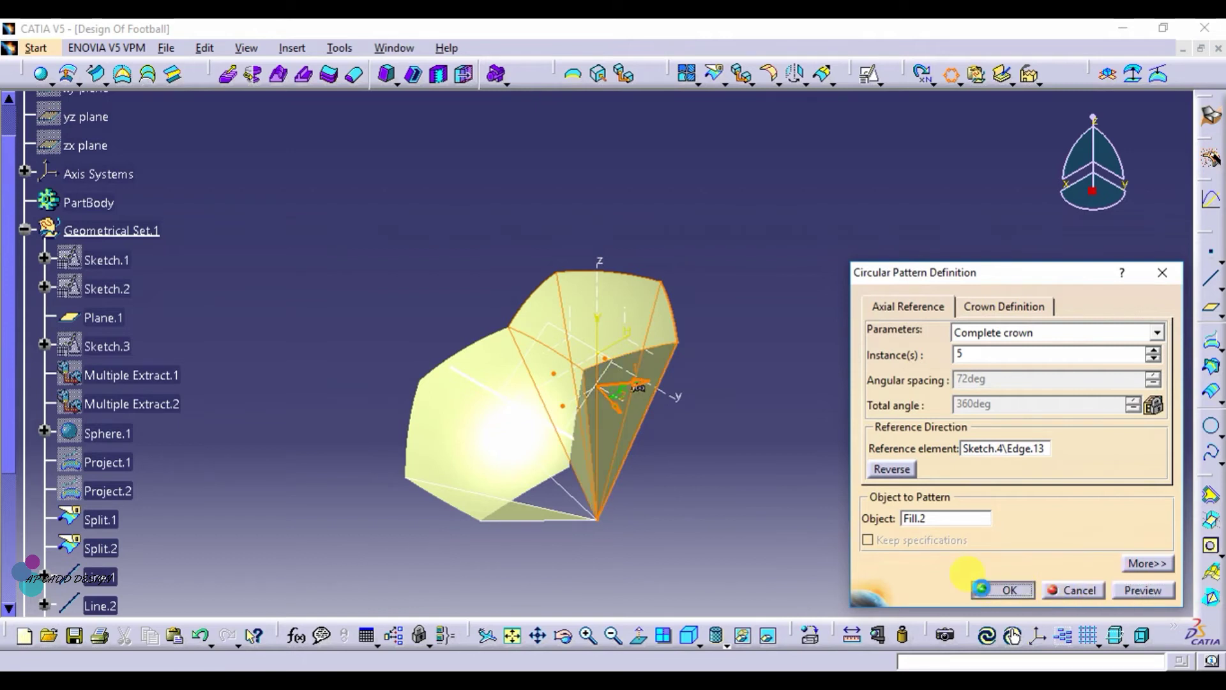
click(983, 588)
click(890, 365)
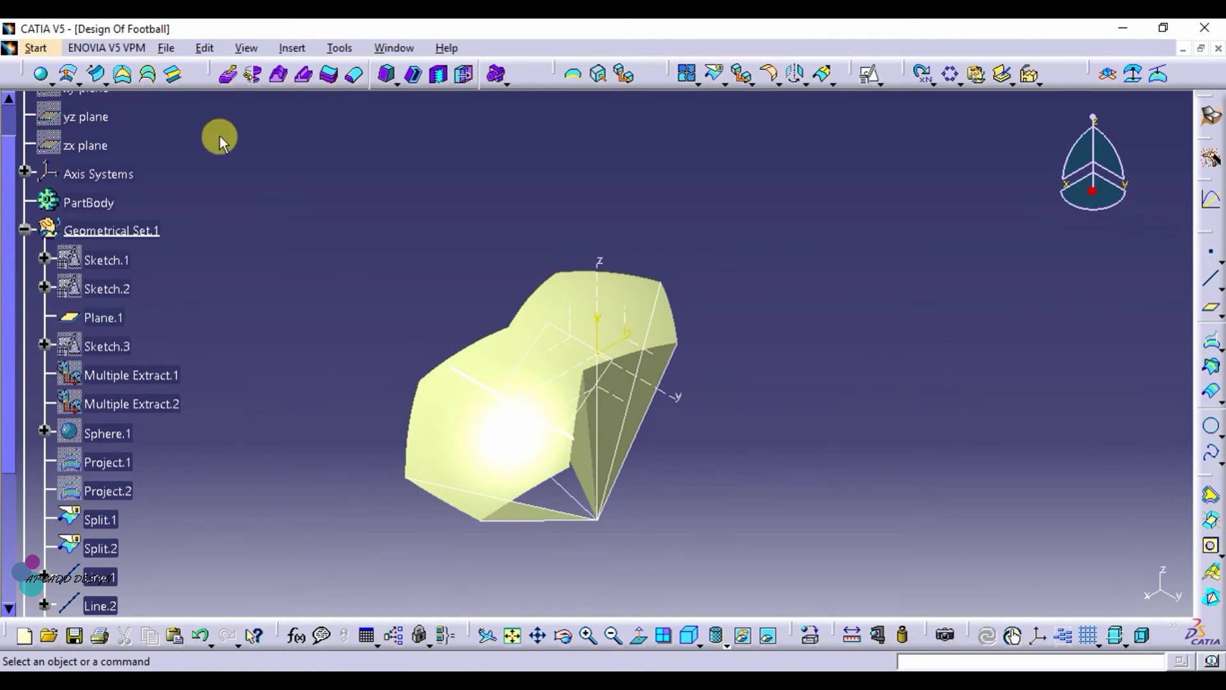
Step: Insert a new geometrical set
click(293, 47)
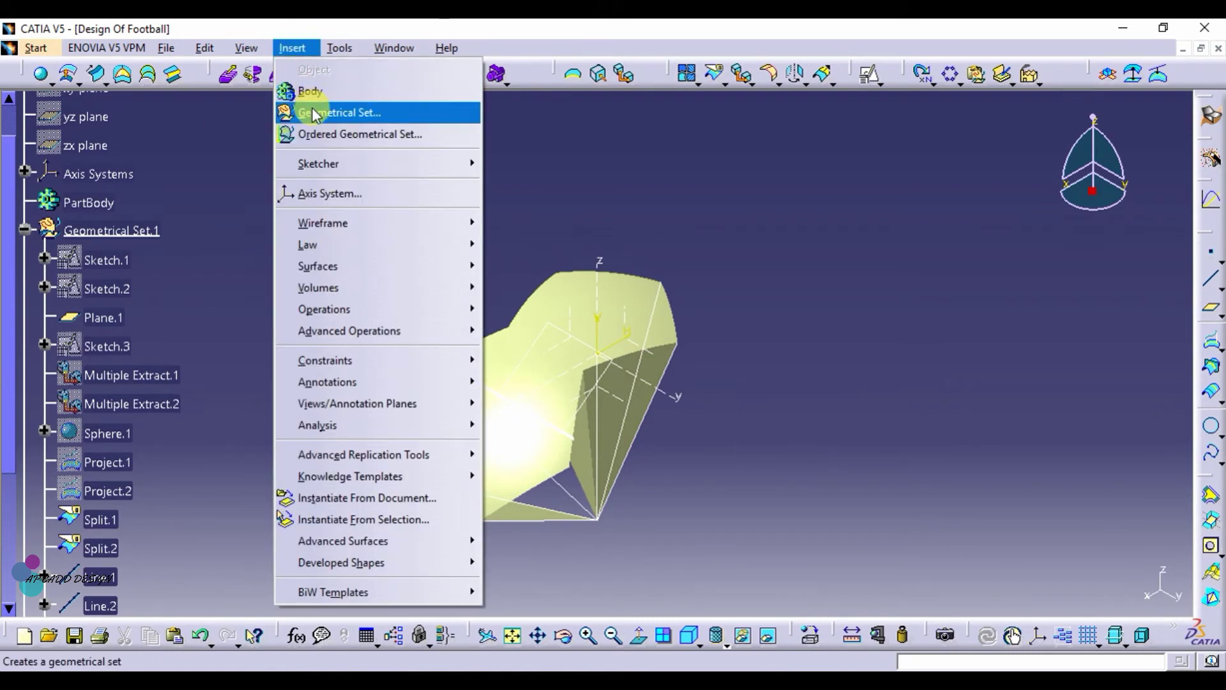
click(315, 113)
click(1088, 587)
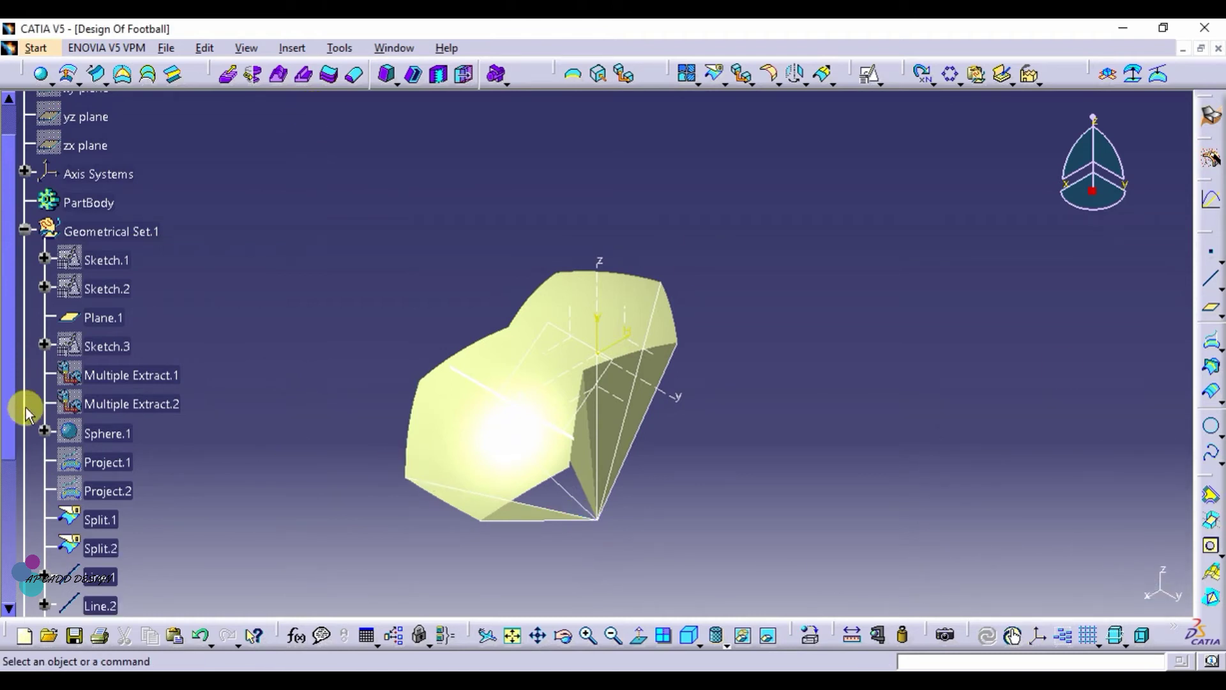
Step: Define Geometrical Set.3 as the in-work object
scroll(23, 408, down, 5)
scroll(23, 412, down, 6)
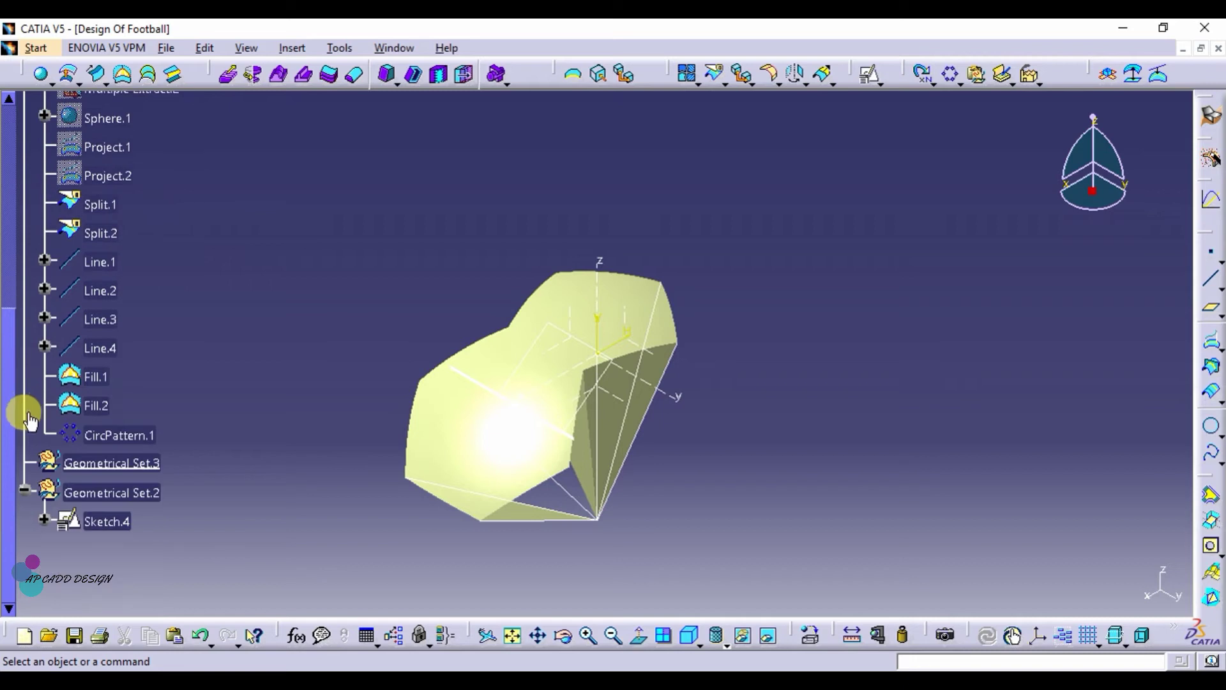
right_click(97, 469)
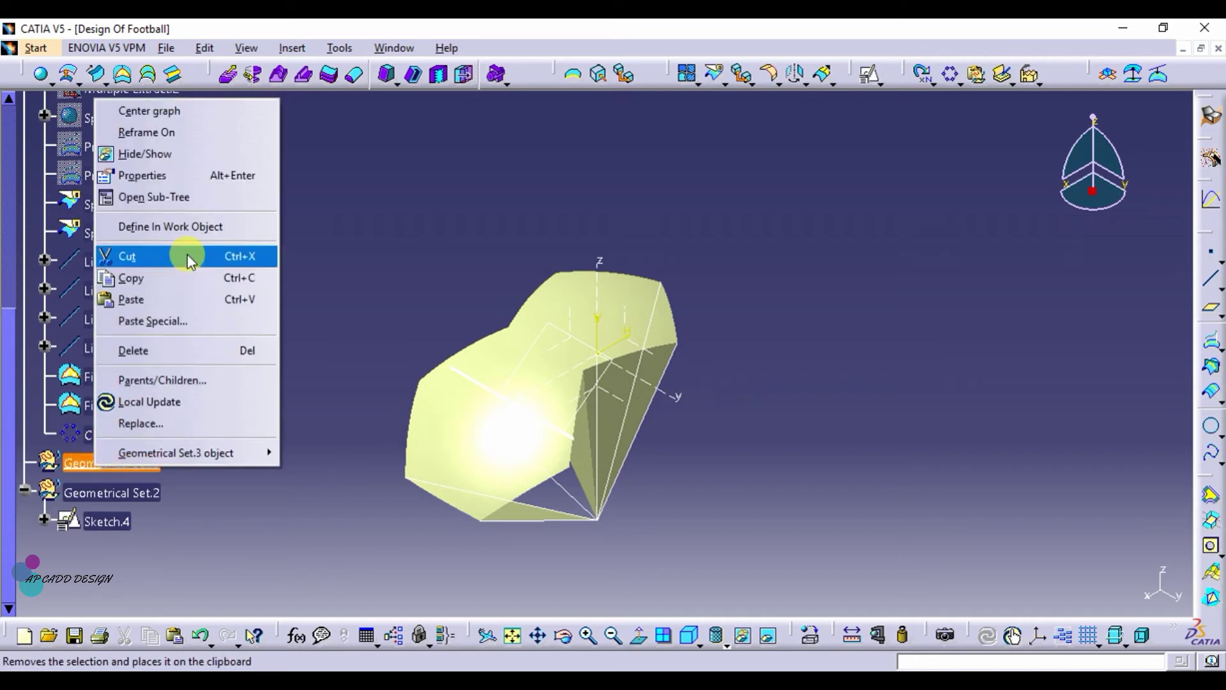
click(164, 226)
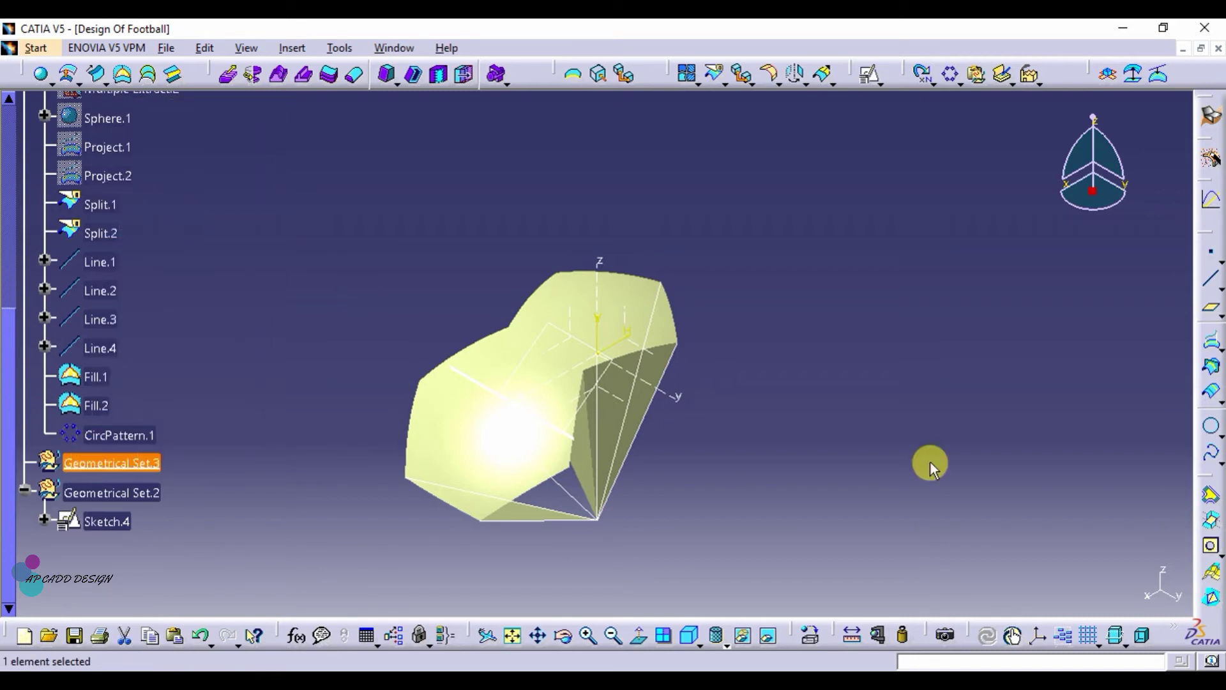
click(887, 430)
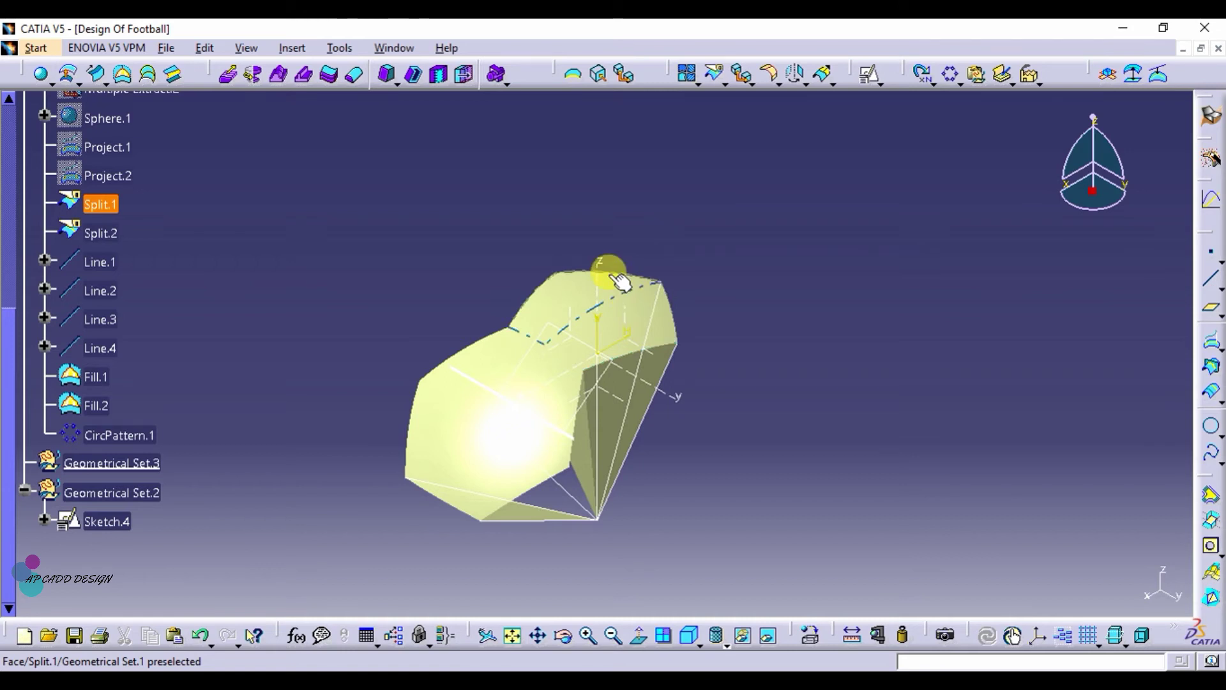
click(105, 233)
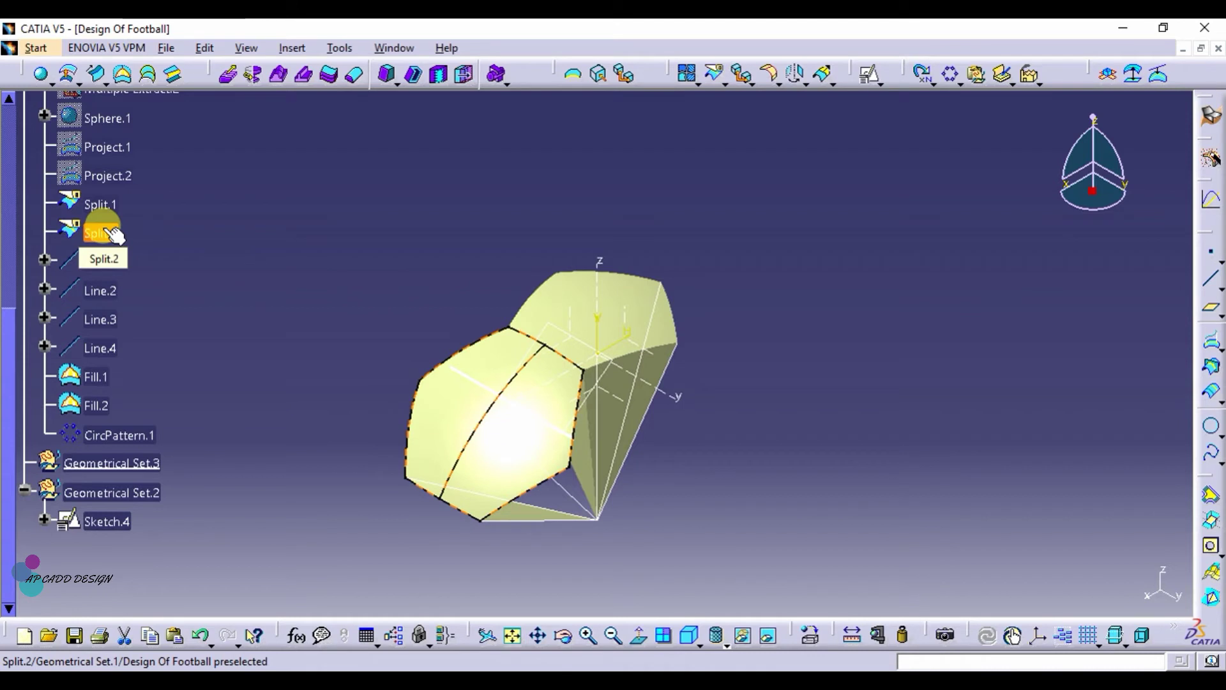
ctrl+click(128, 438)
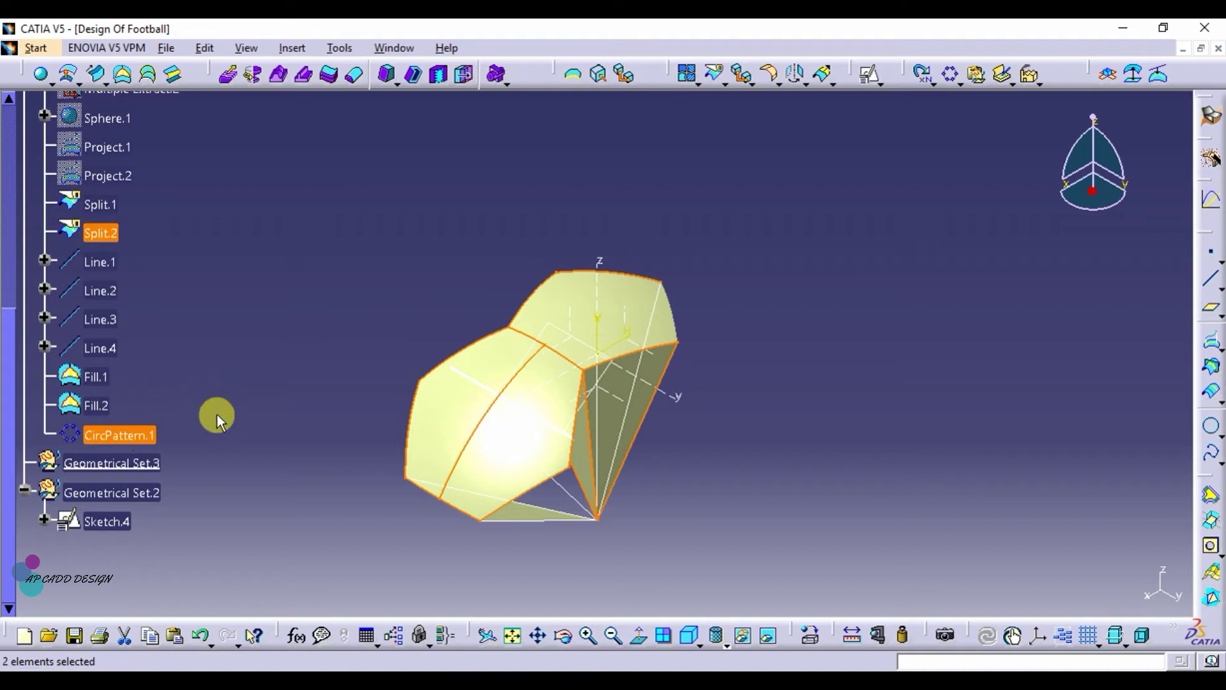
click(901, 412)
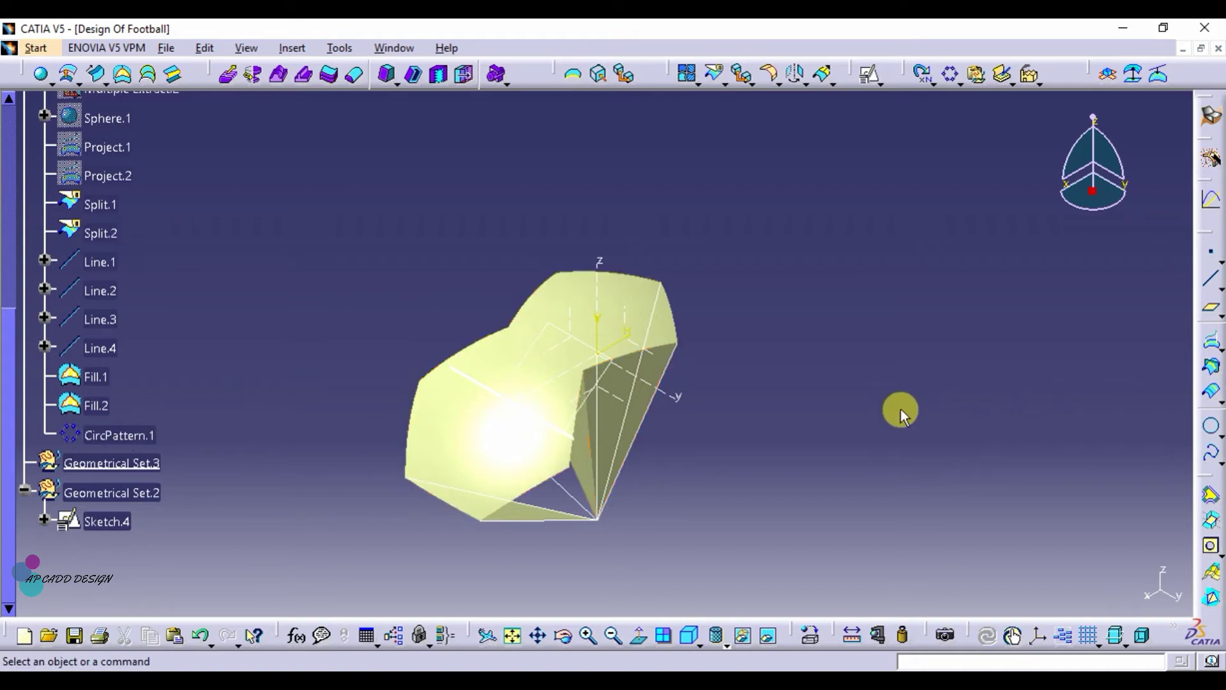
Step: Join the pentagonal patch Split.1 with its patterned side fills CircPattern.1, and hide the joined surface
click(112, 214)
ctrl+click(138, 438)
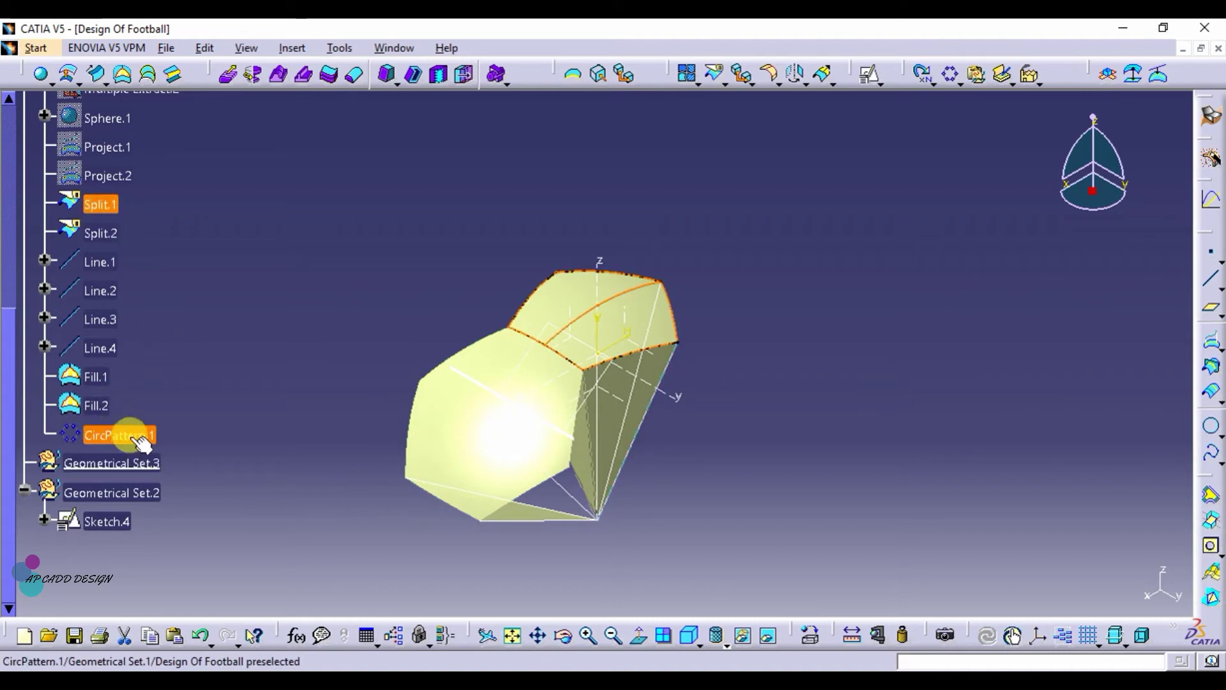
click(689, 72)
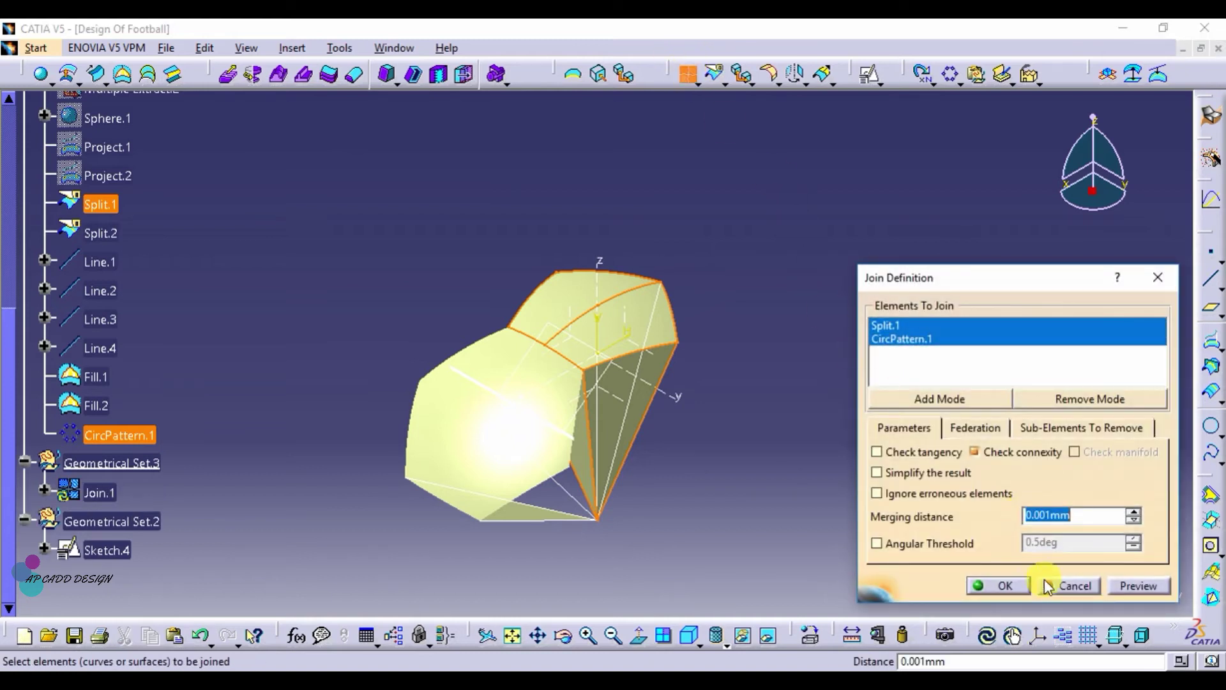
click(1025, 586)
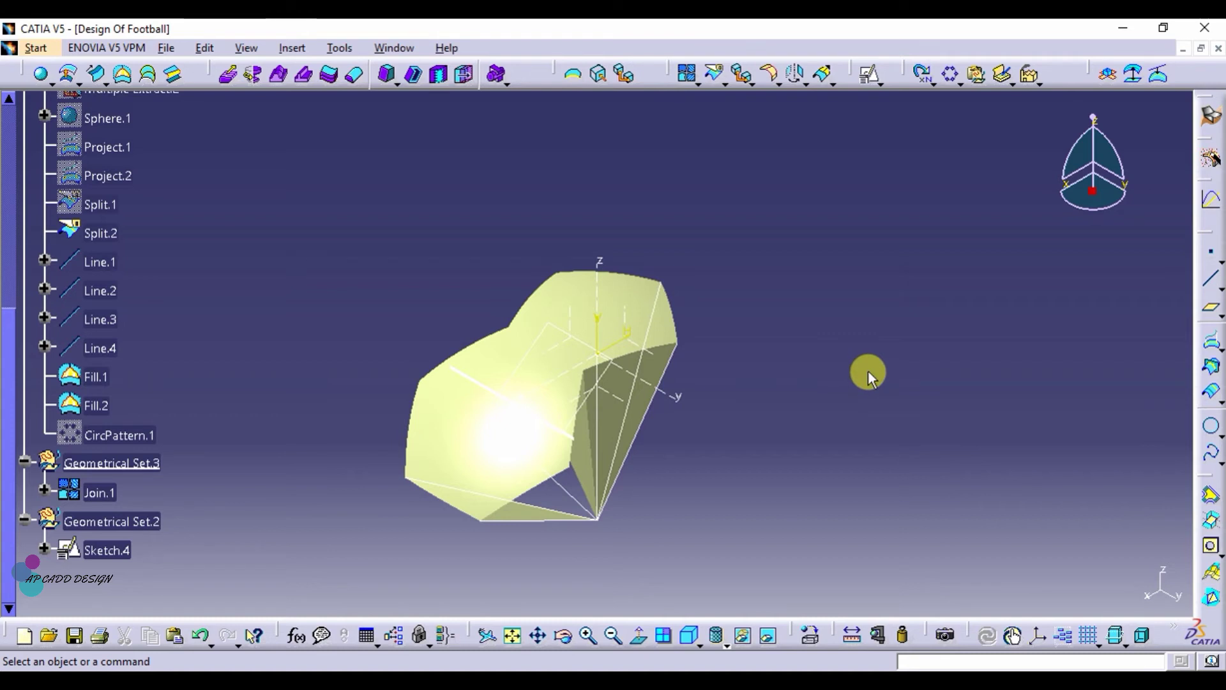
right_click(110, 508)
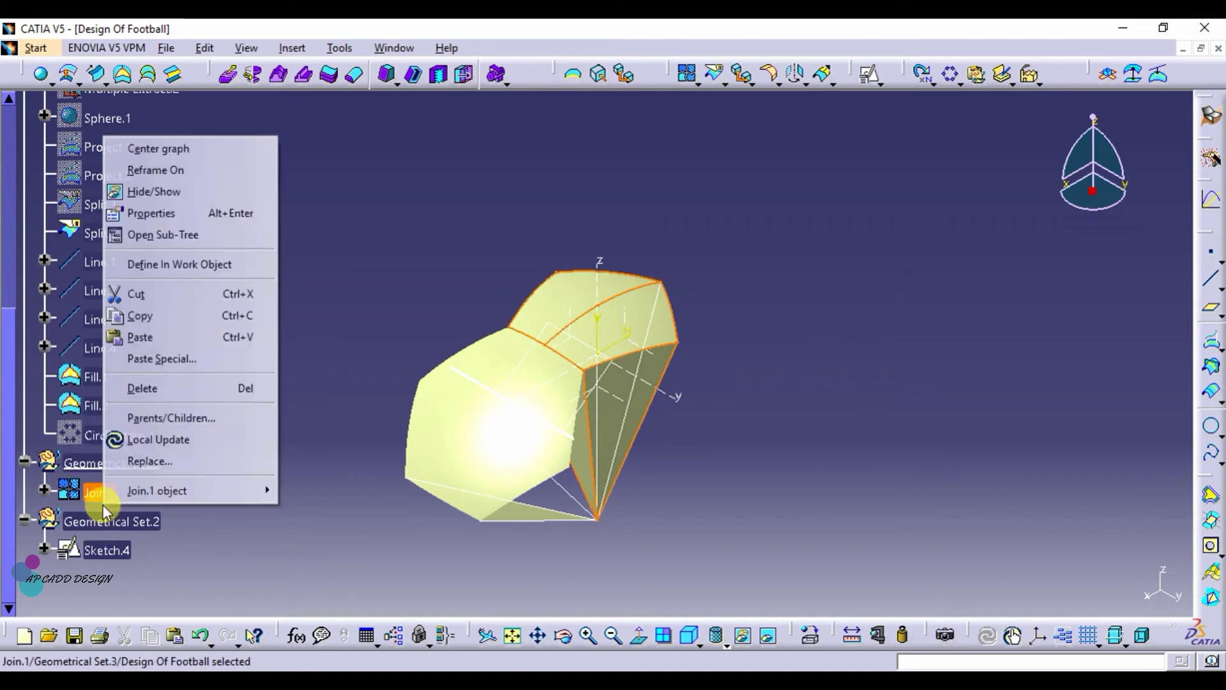
click(145, 193)
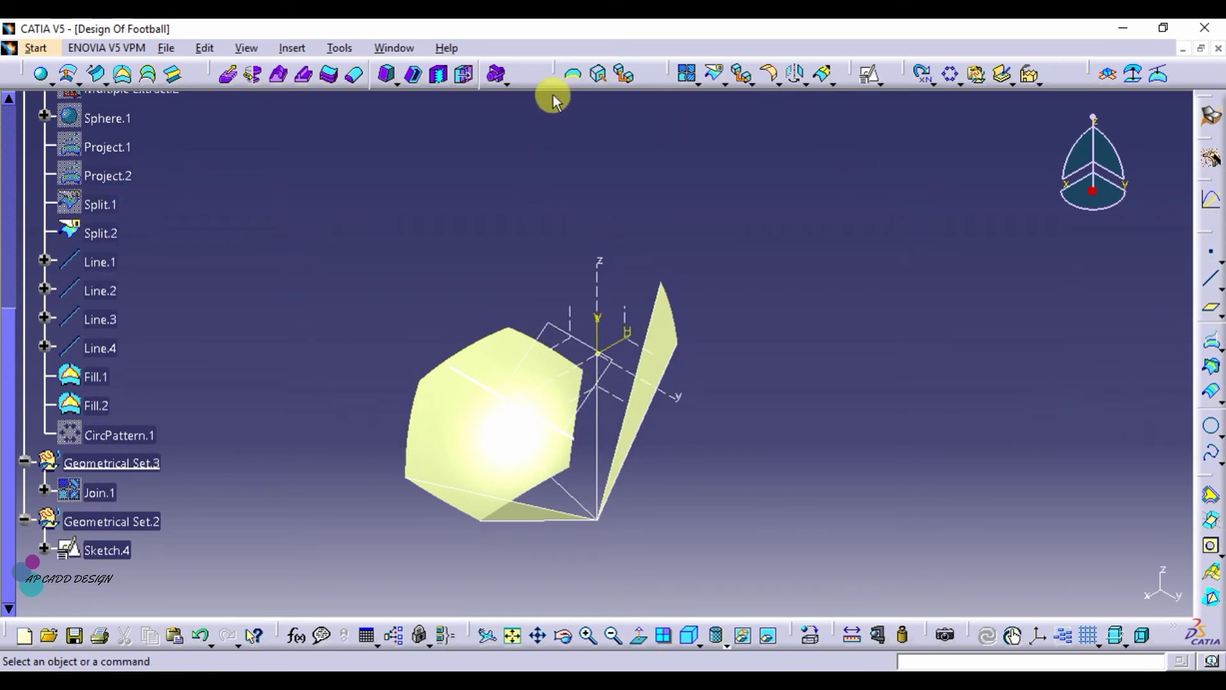
Step: Circular-pattern the hexagon's side fill Fill.1 as a complete crown of 6 instances about Sketch.4's slanted line through the hexagonal patch
click(950, 75)
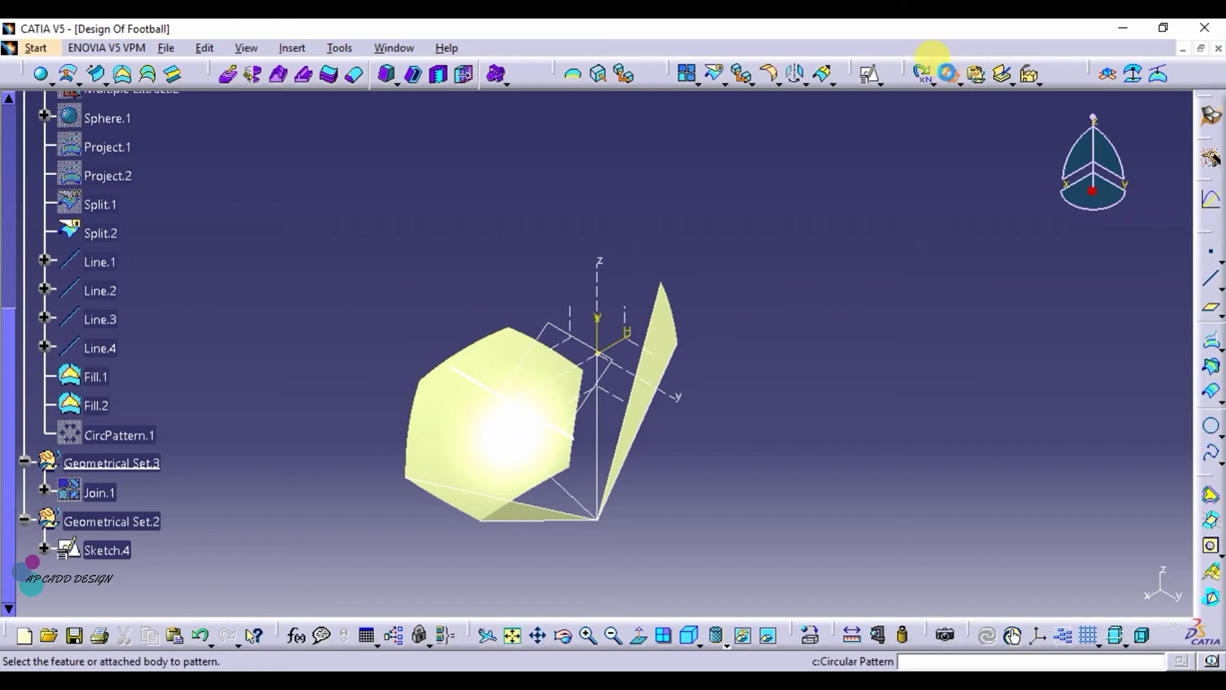
click(516, 509)
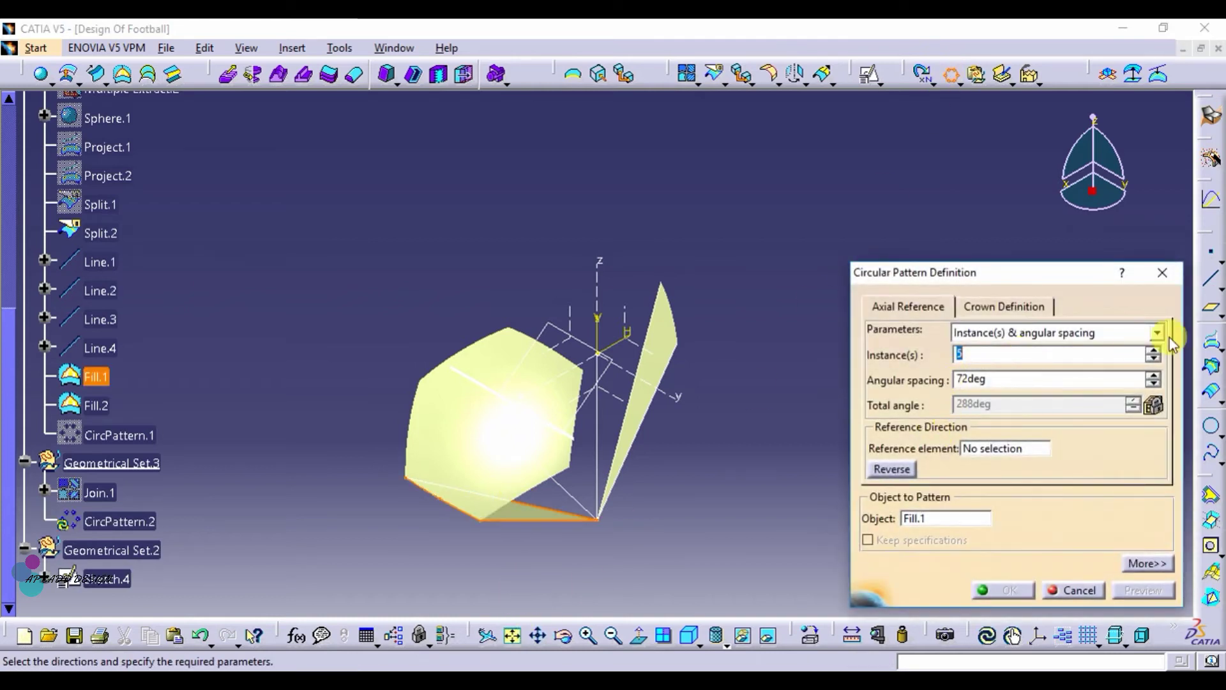
click(1151, 334)
click(1010, 390)
click(988, 357)
drag(988, 358, 899, 373)
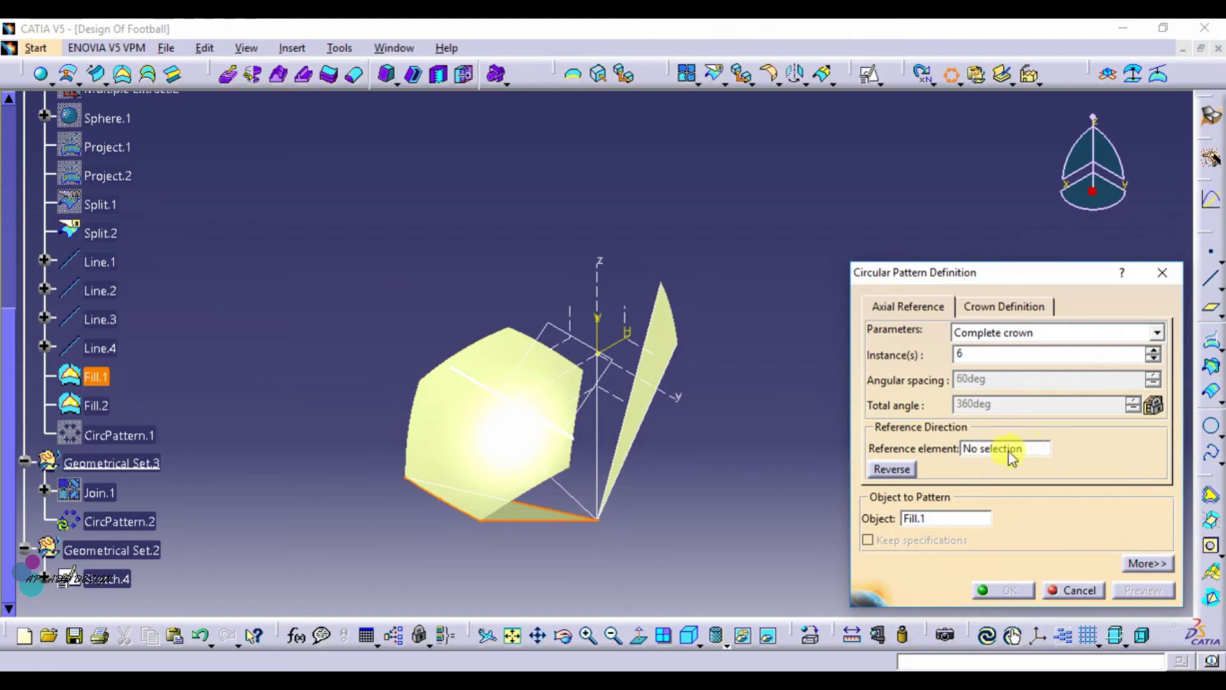
click(555, 495)
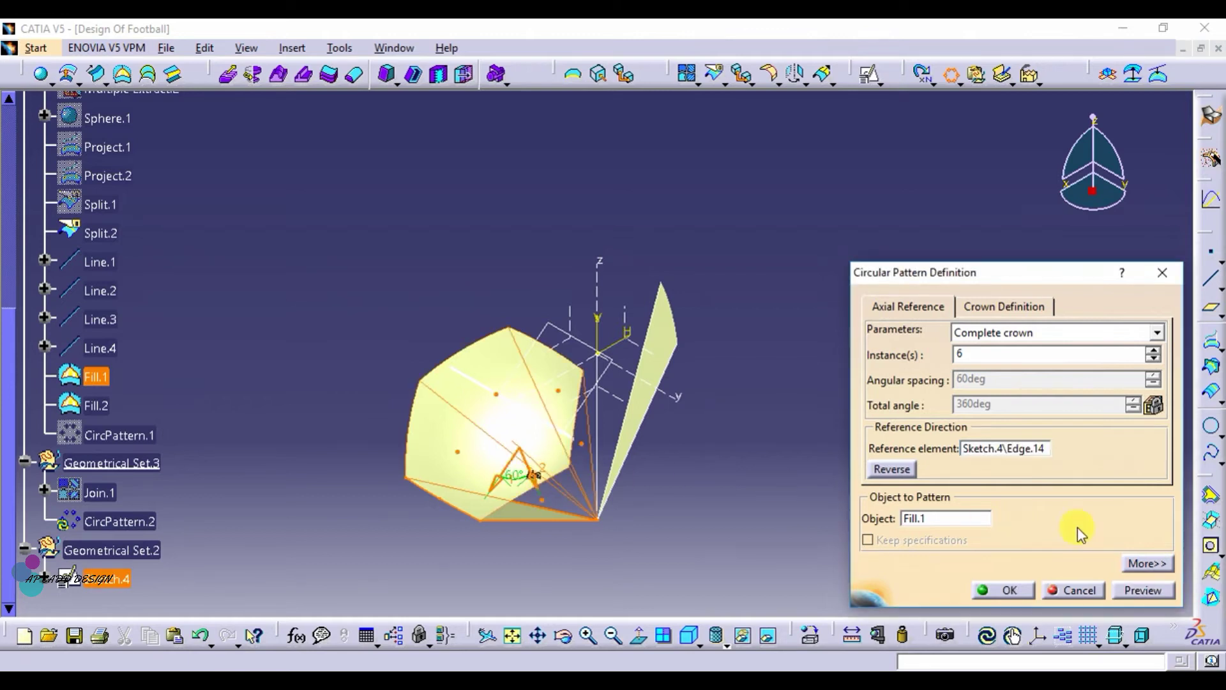
click(1136, 591)
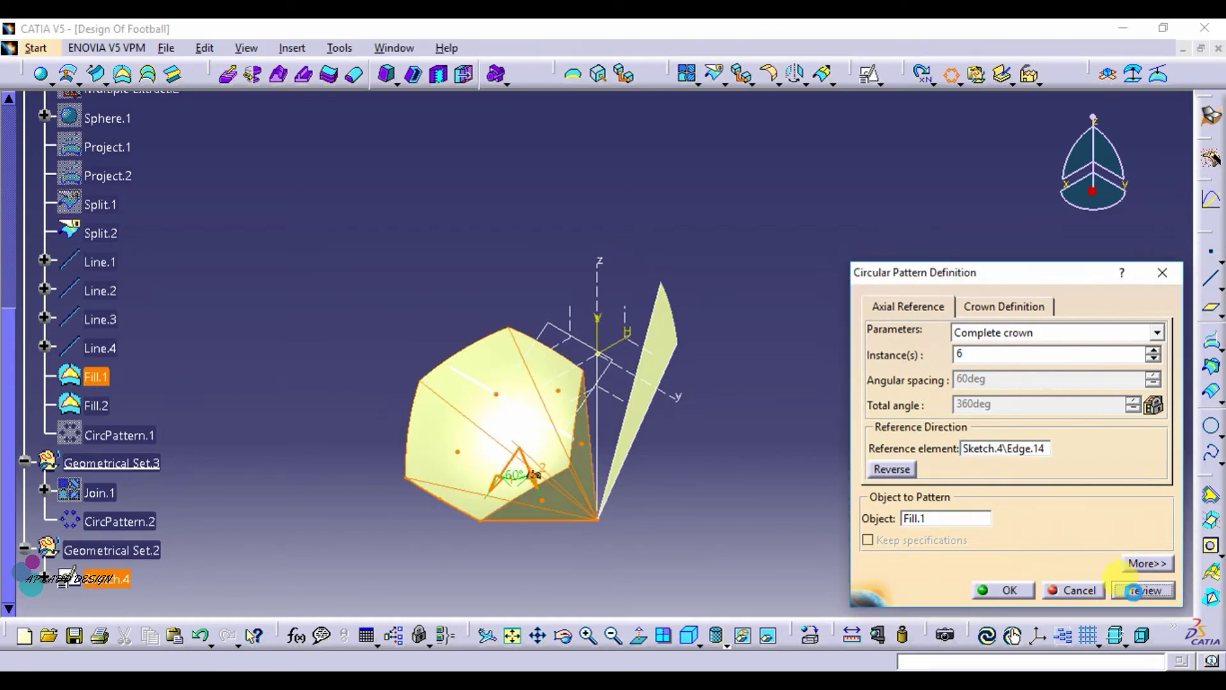
click(1017, 593)
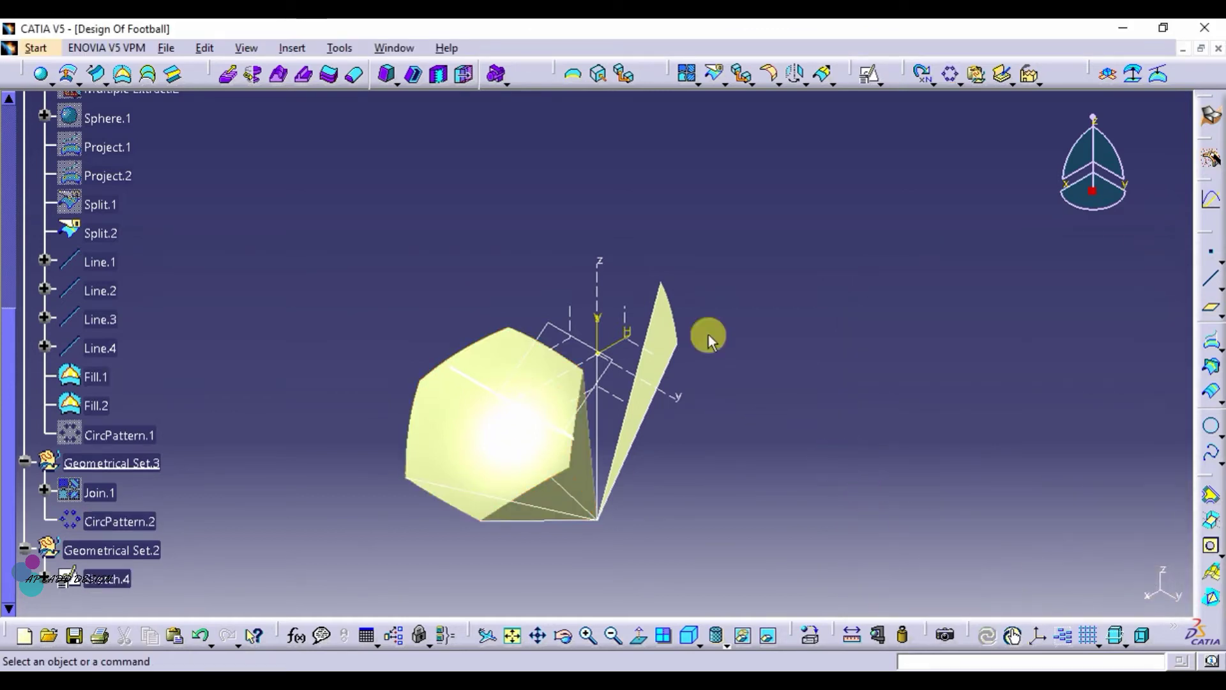
Step: Join the hexagonal patch Split.2 with its patterned side fills CircPattern.2, and show the hidden pentagonal Join.1 again
click(688, 74)
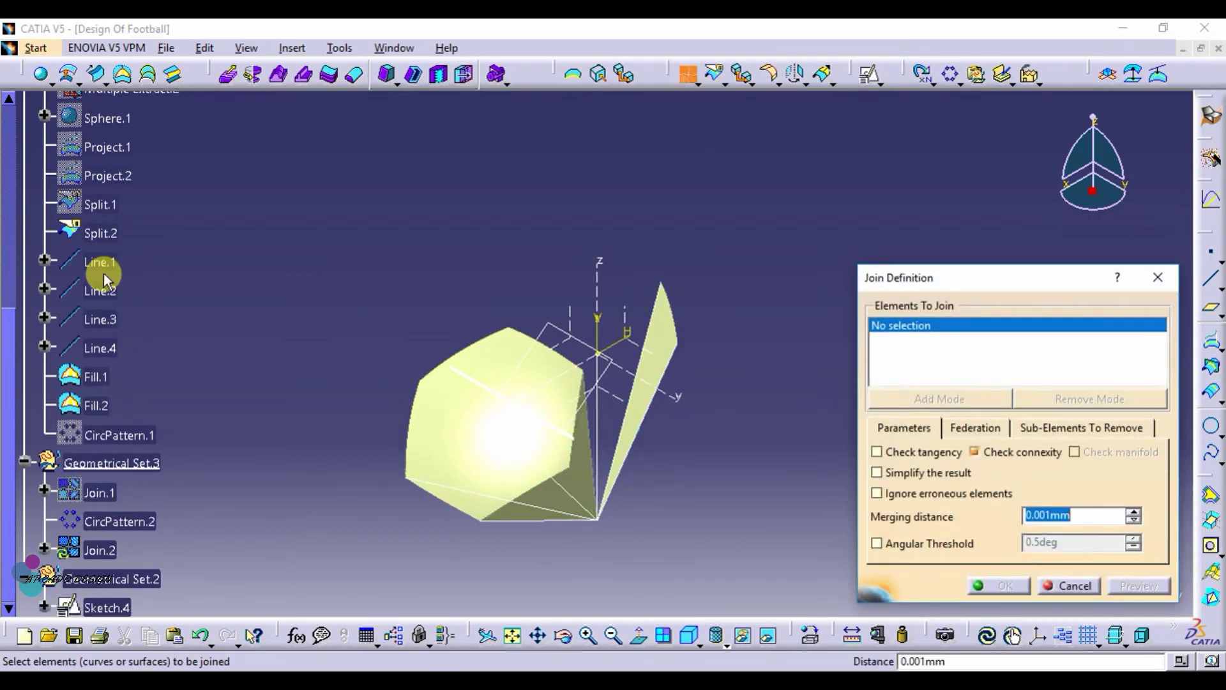
click(101, 233)
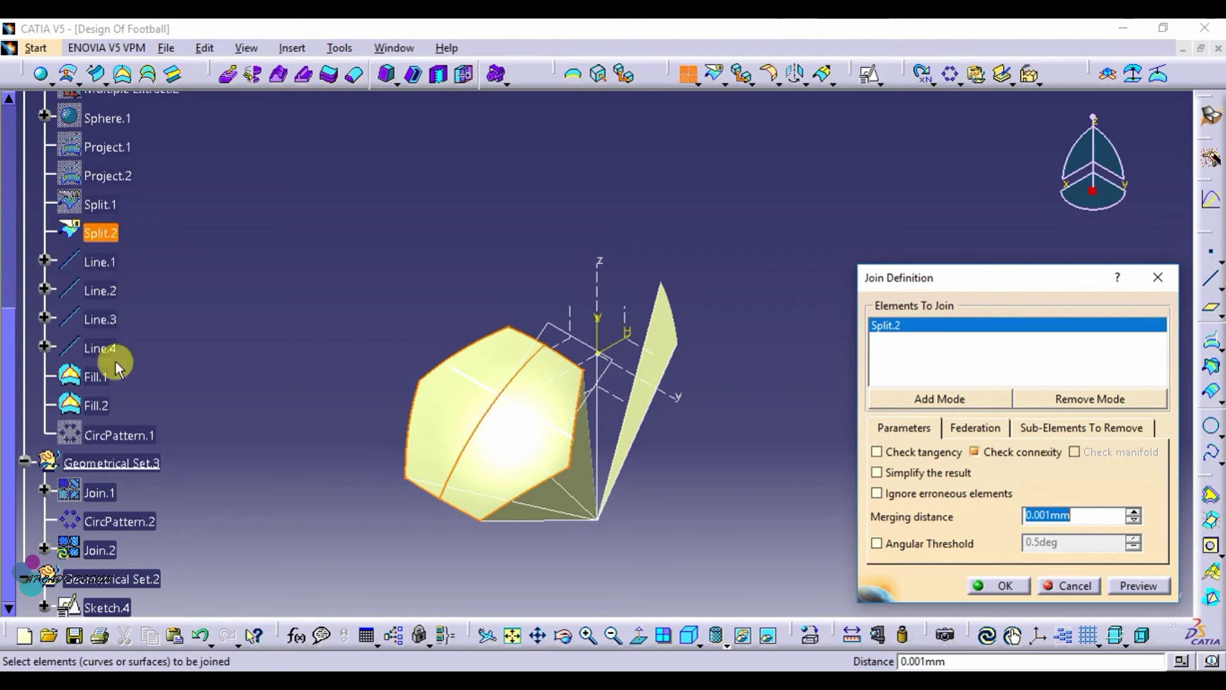
click(144, 530)
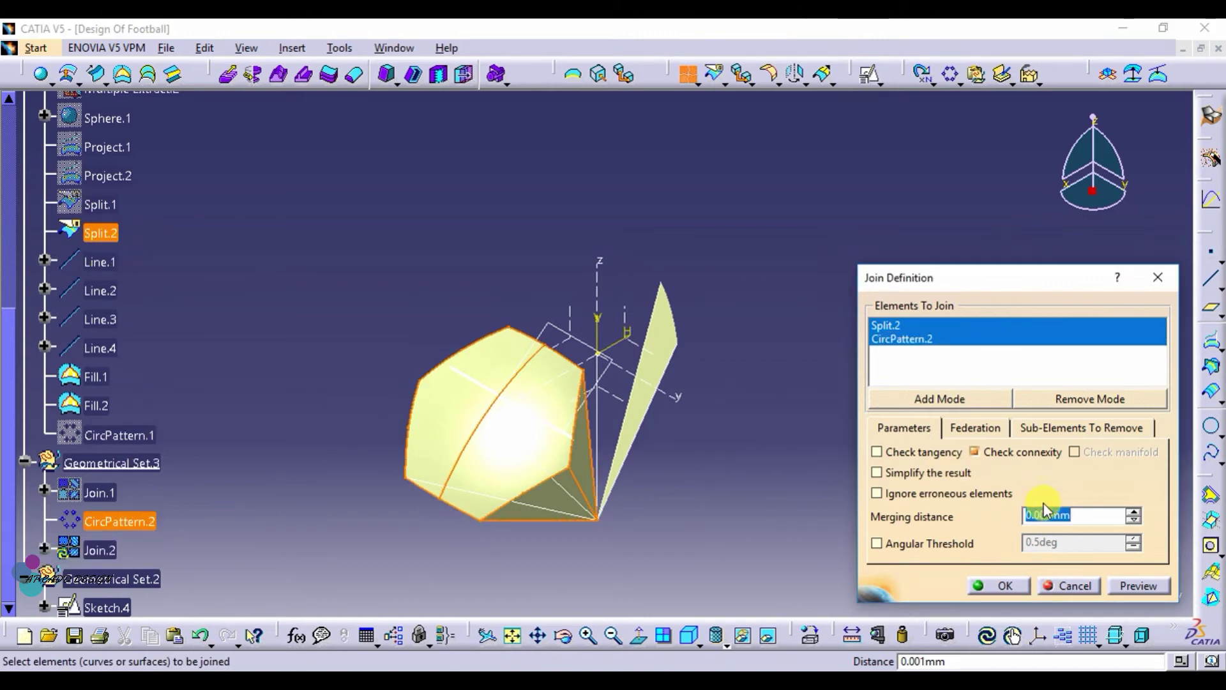
click(1145, 586)
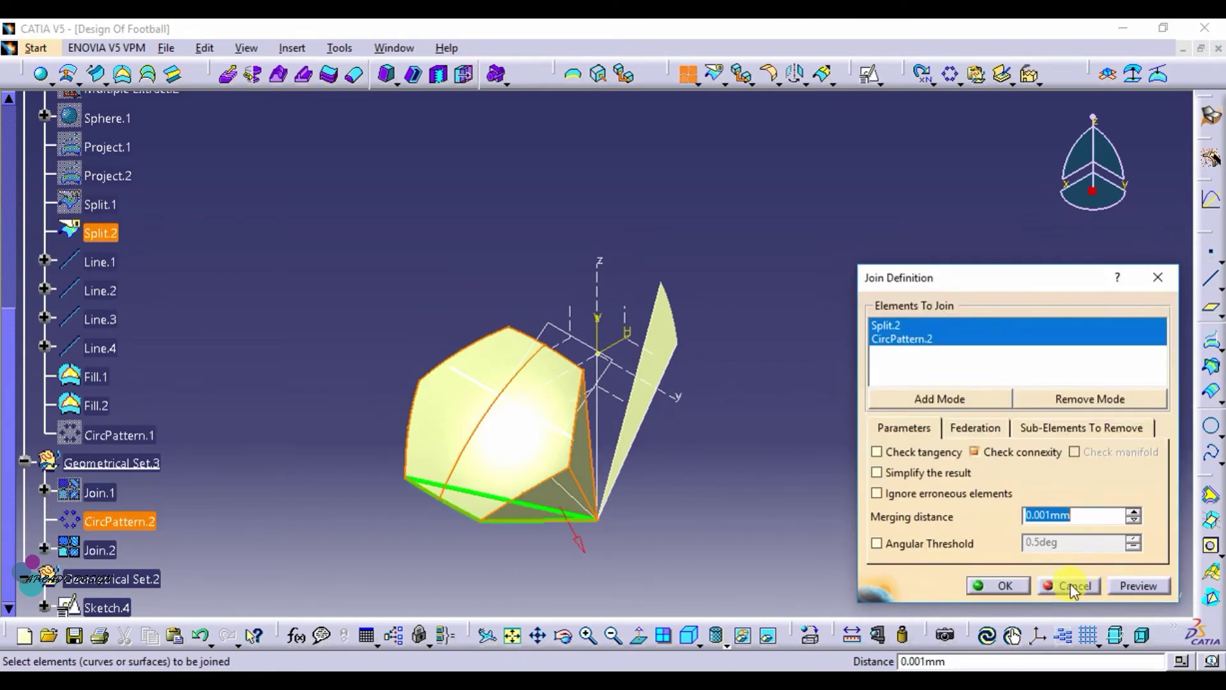
click(970, 590)
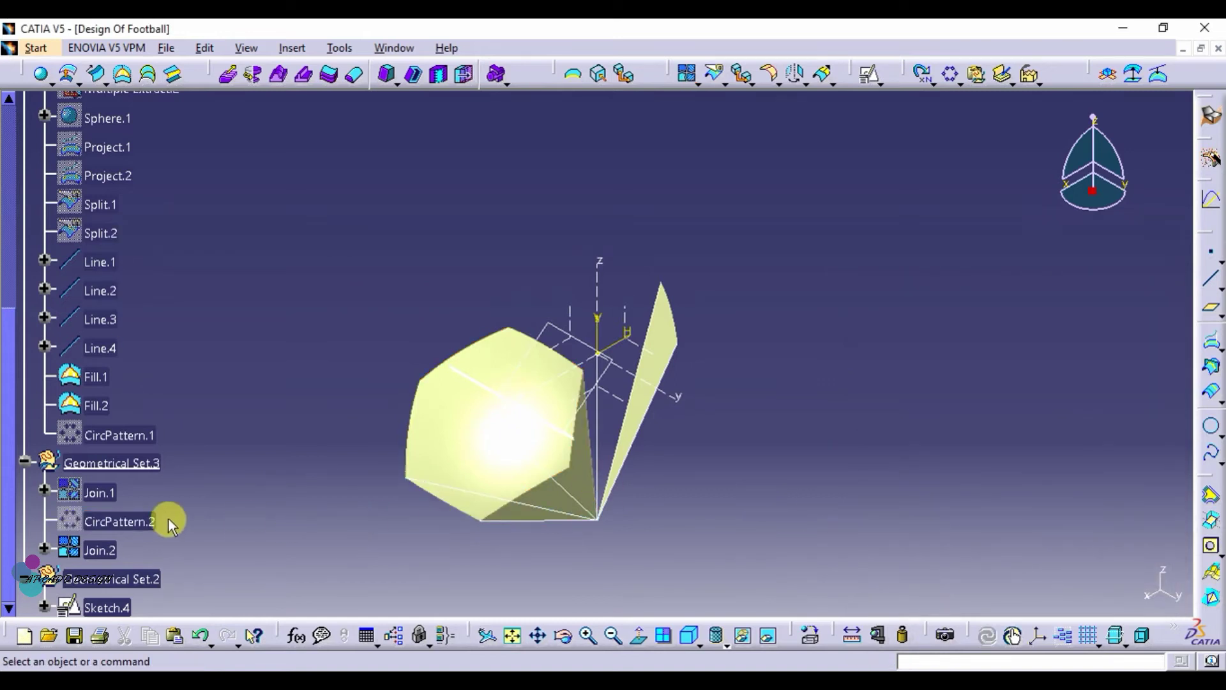
right_click(99, 492)
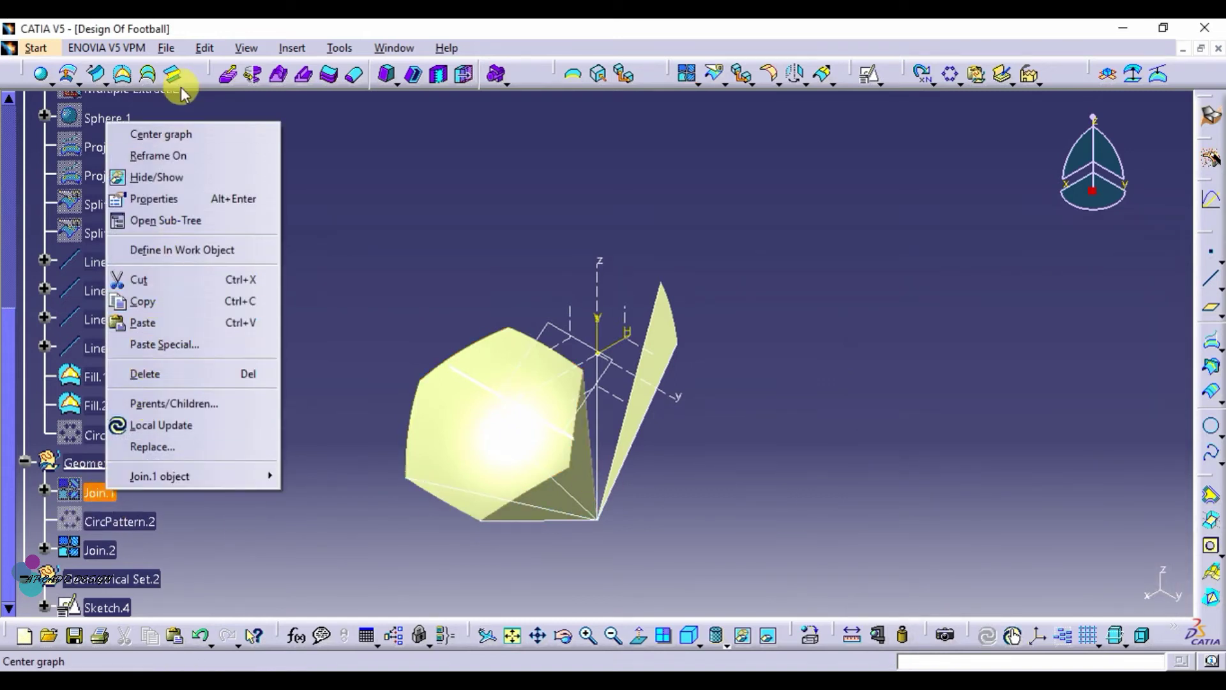
click(156, 176)
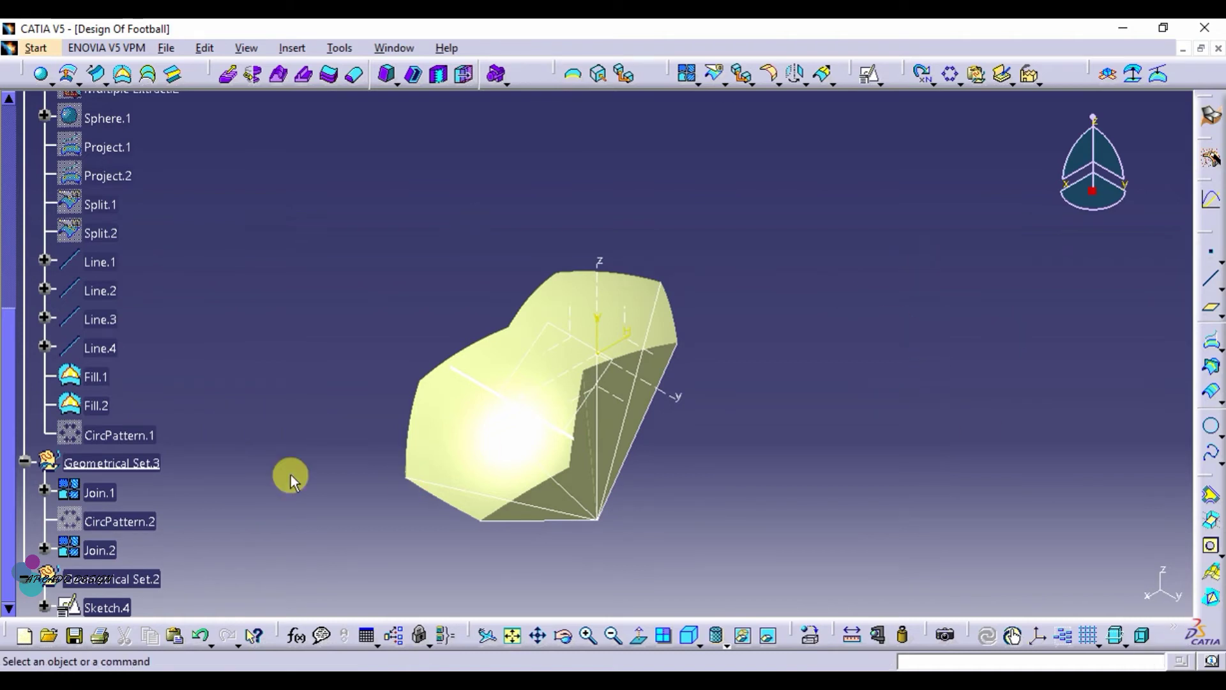
Step: Create solids from the joined surfaces Join.1 and Join.2 with separate Close Surface operations
click(102, 493)
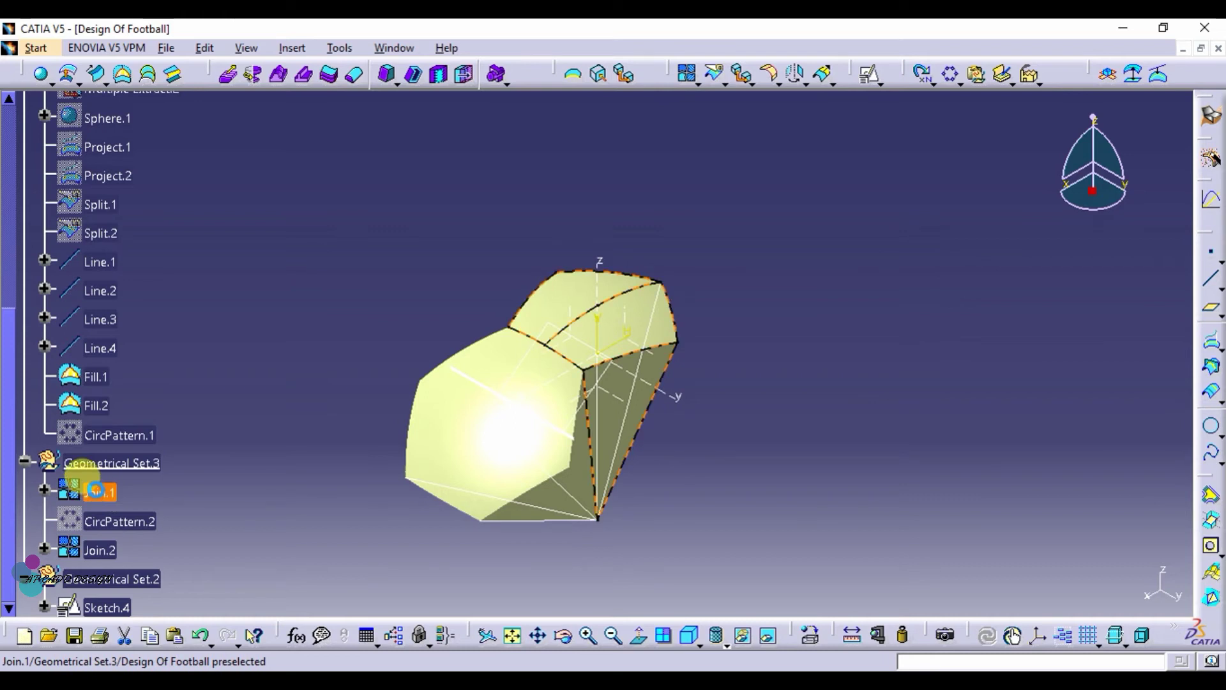
click(354, 74)
click(1074, 589)
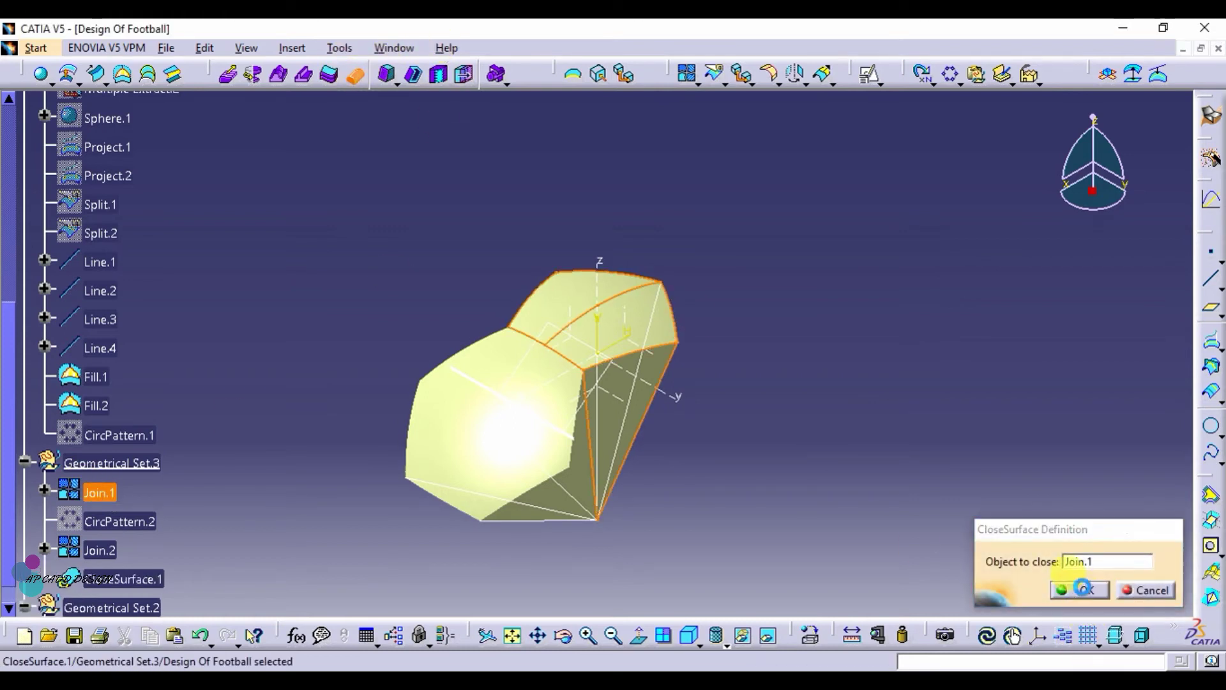
click(84, 549)
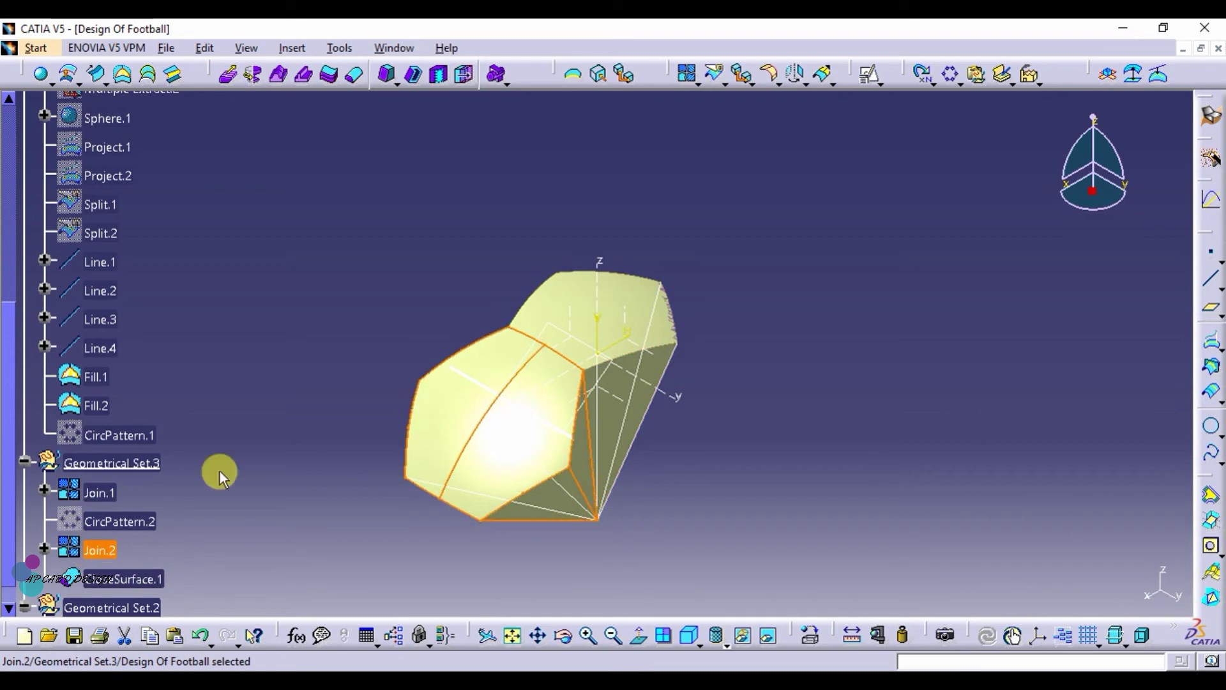
click(355, 76)
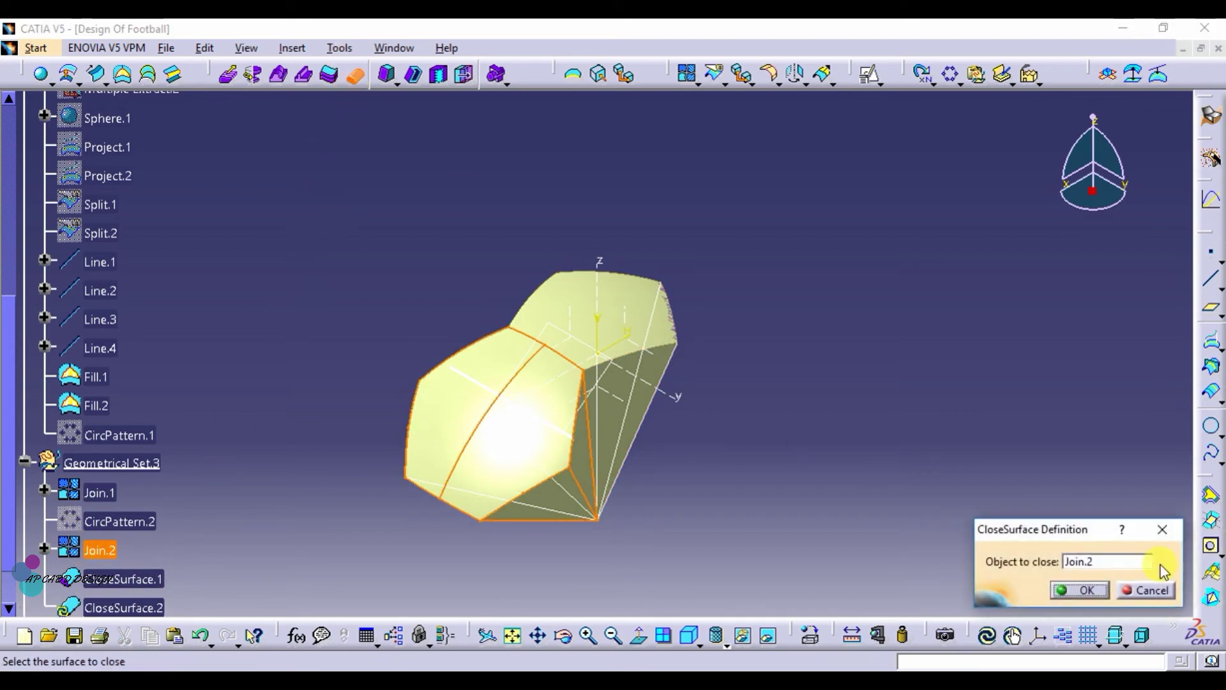
click(1085, 589)
click(699, 536)
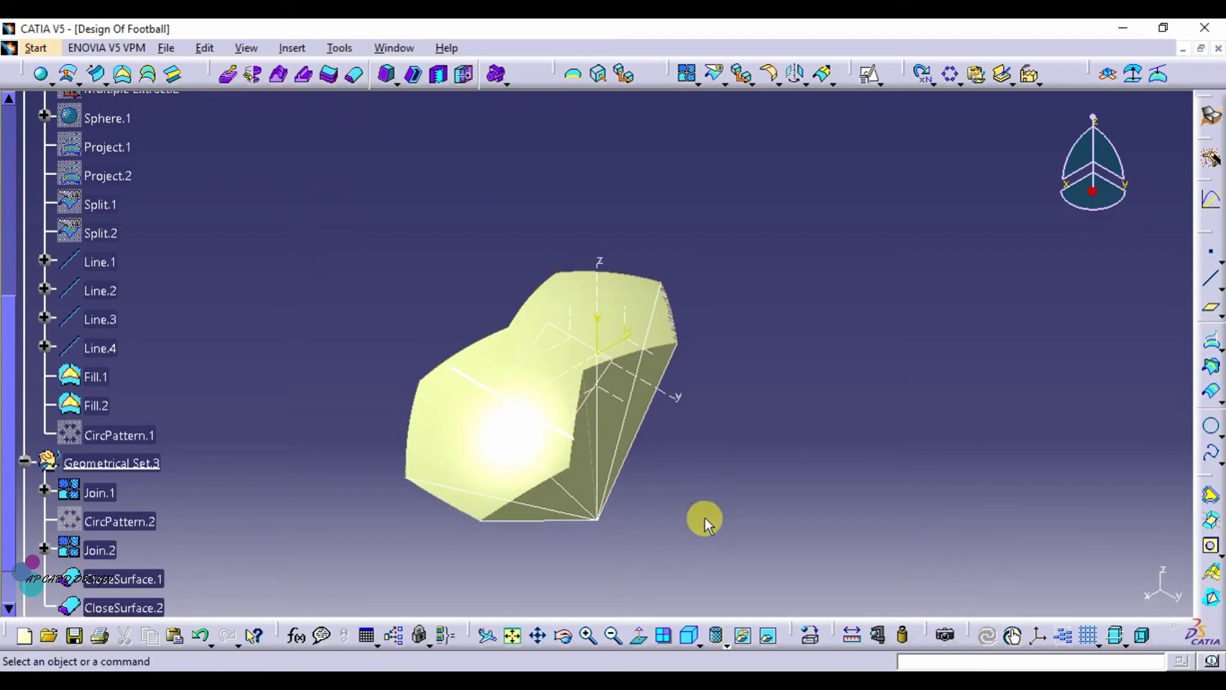
Step: Hide the joined surfaces Join.1 and Join.2 together
click(75, 495)
ctrl+click(105, 547)
right_click(109, 546)
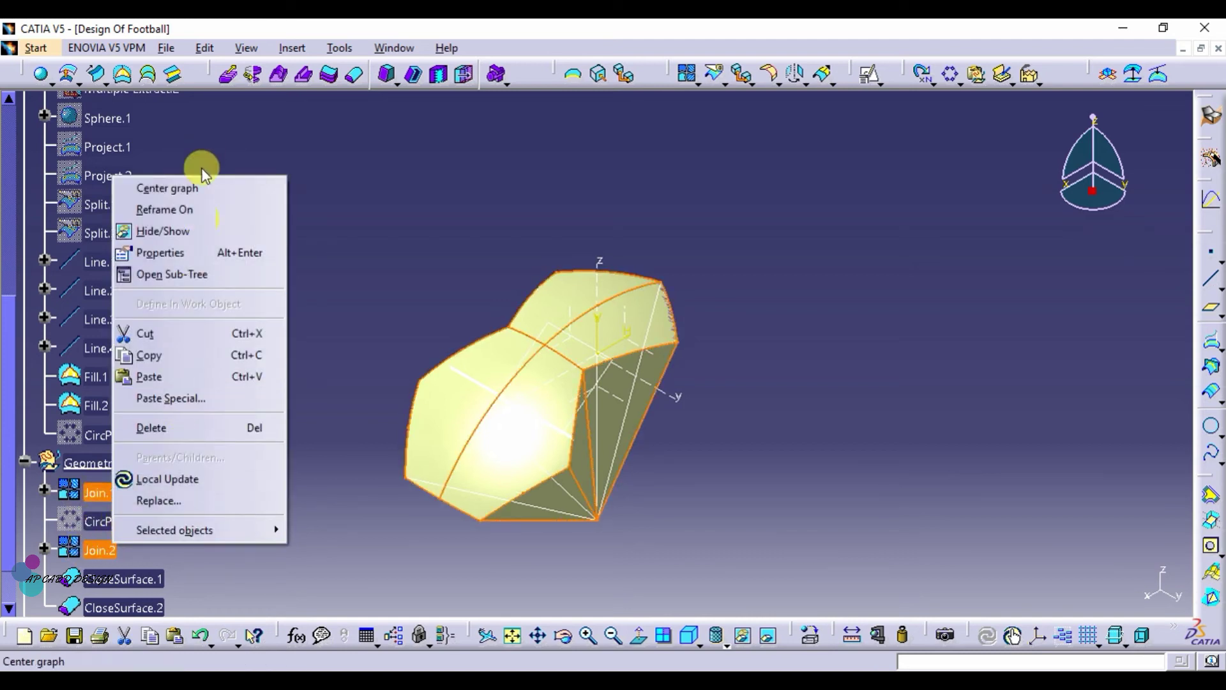
click(167, 231)
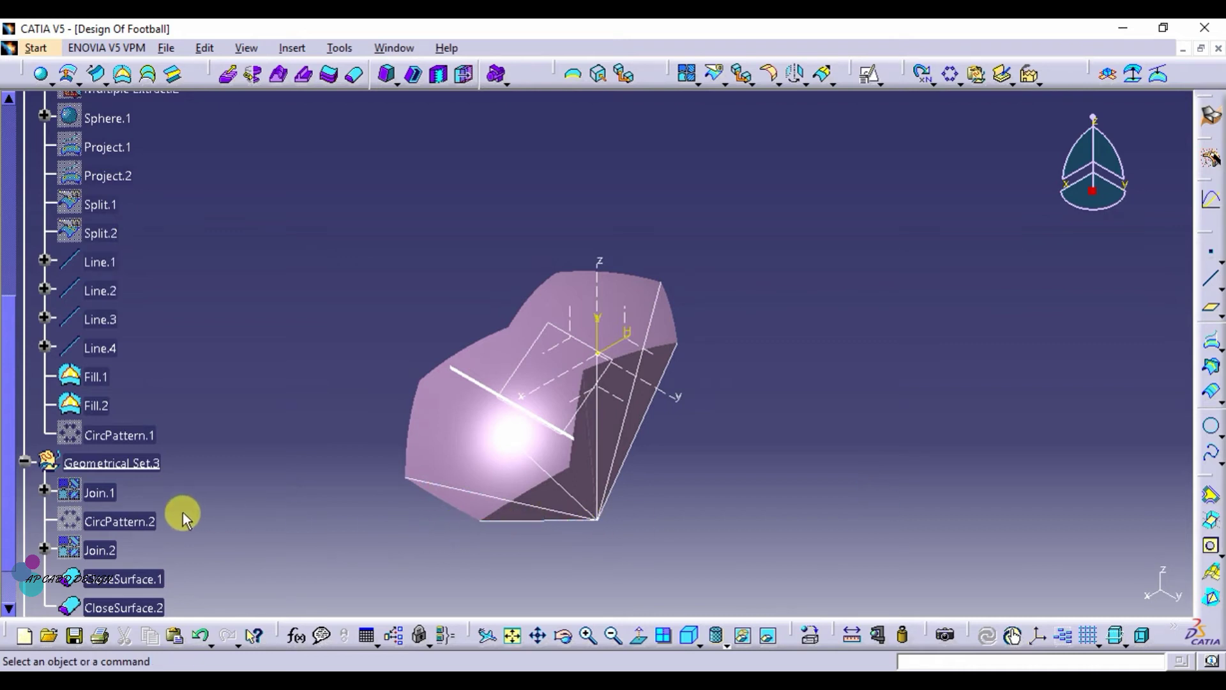
Step: Hide the hexagonal solid CloseSurface.2
scroll(183, 519, down, 3)
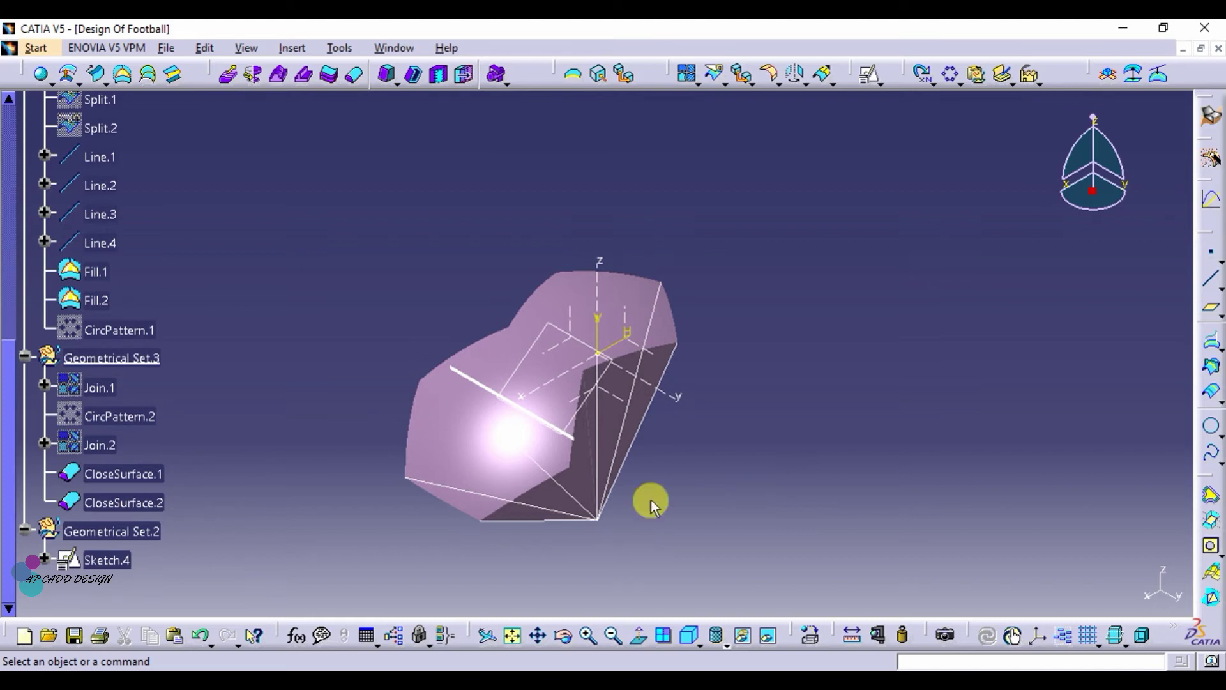
right_click(100, 504)
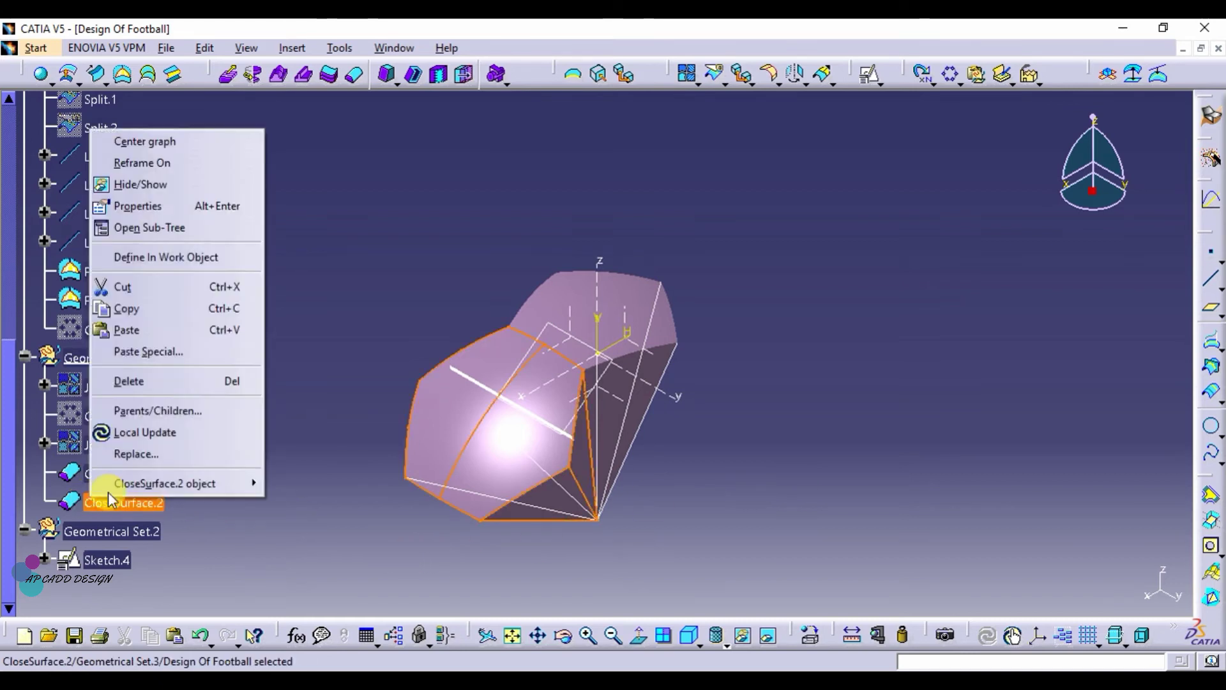
click(156, 185)
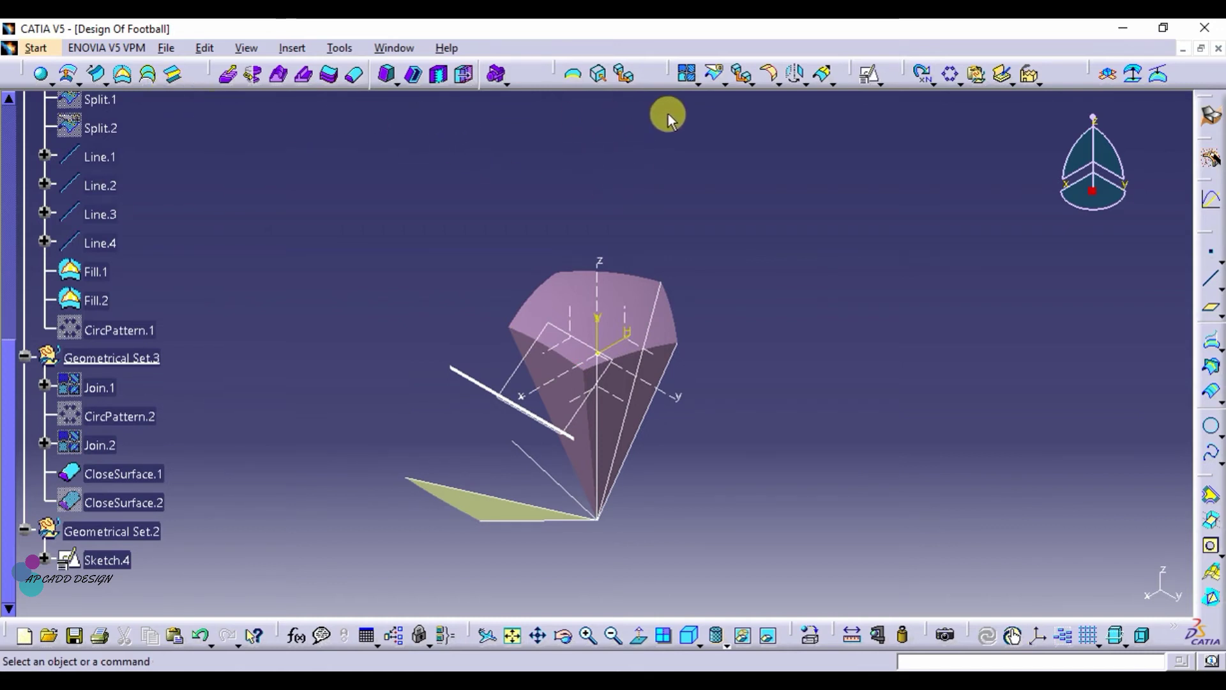
Step: Round the outer edges of the pentagonal solid CloseSurface.1 with a 5 mm edge fillet
click(772, 75)
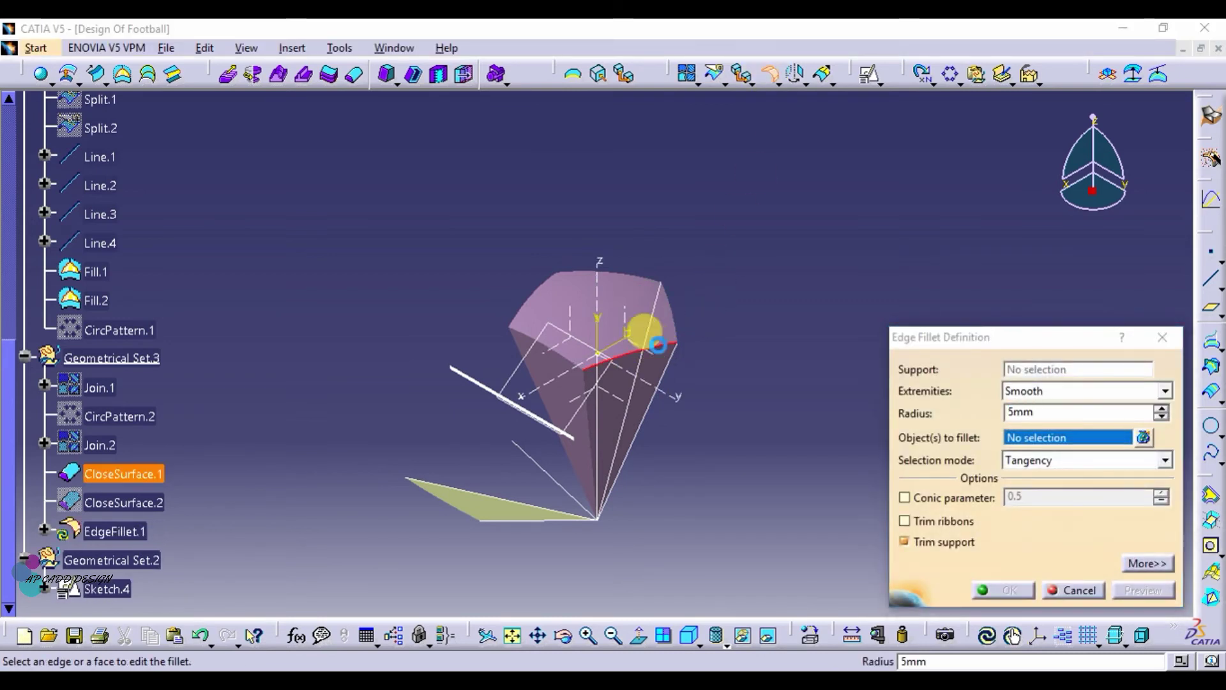
click(665, 346)
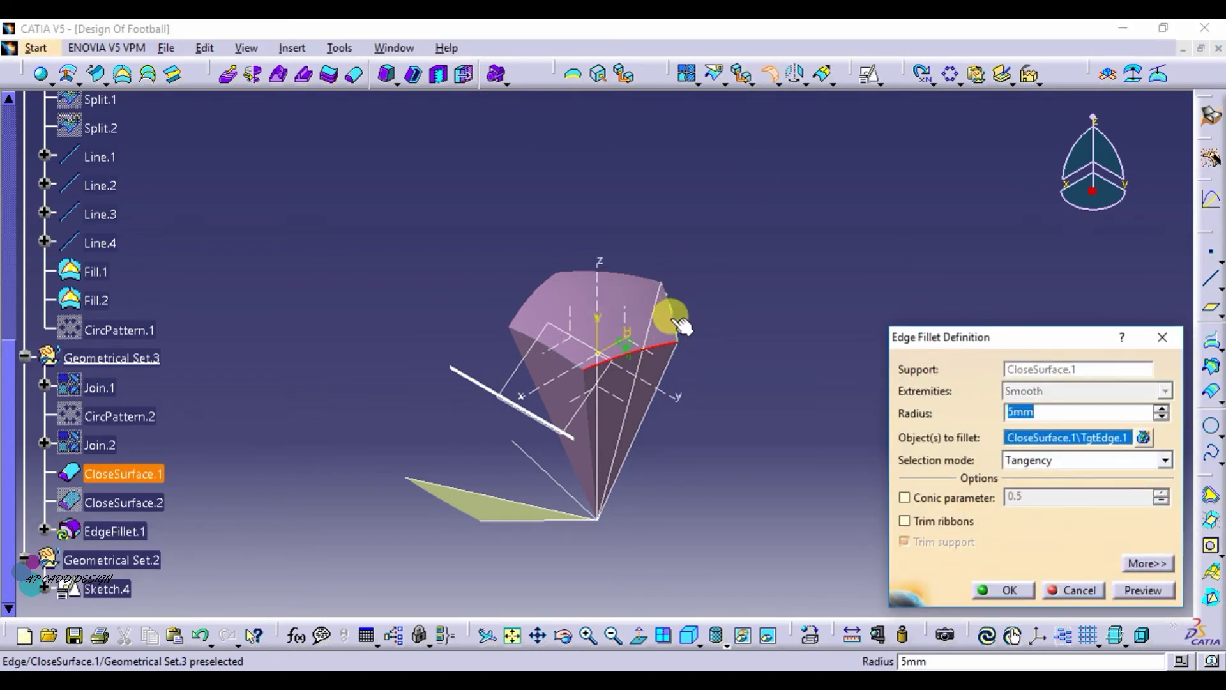
click(614, 272)
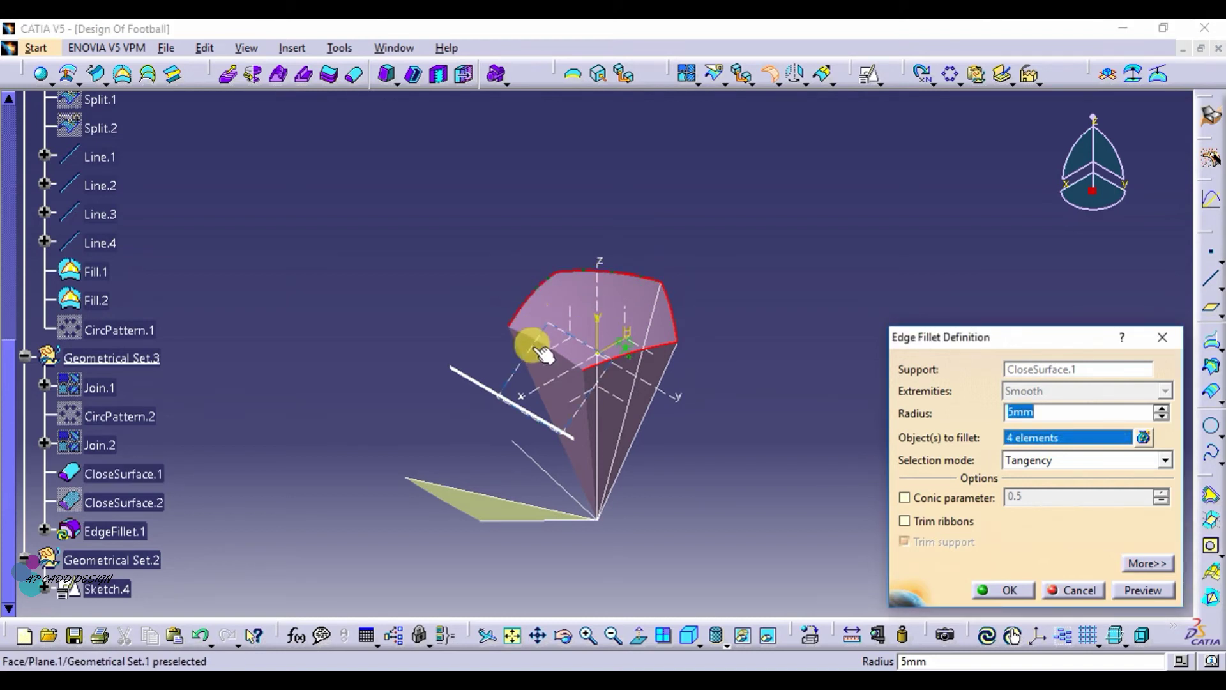
click(519, 330)
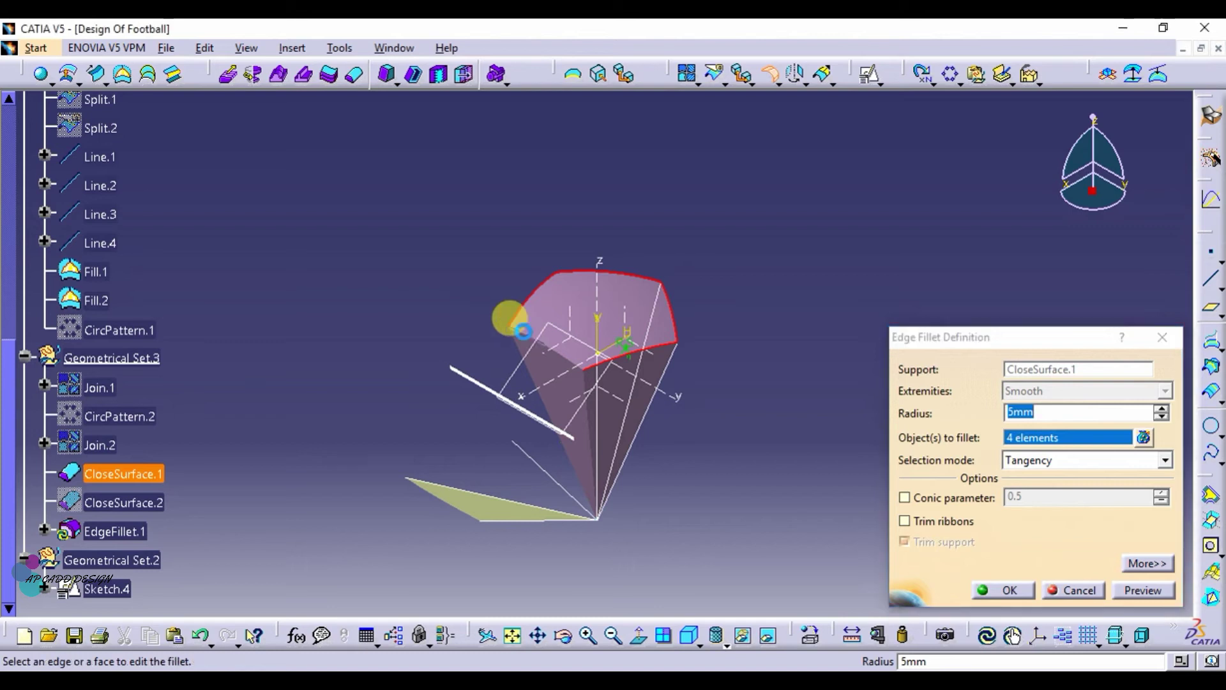
click(1022, 591)
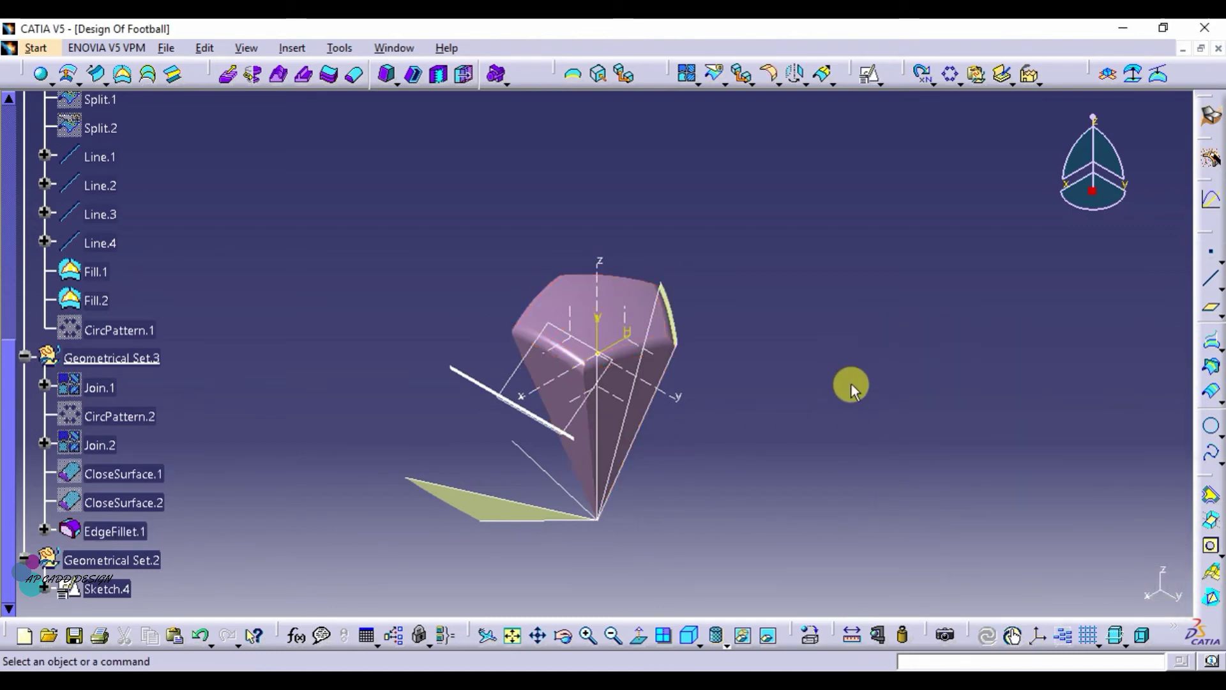
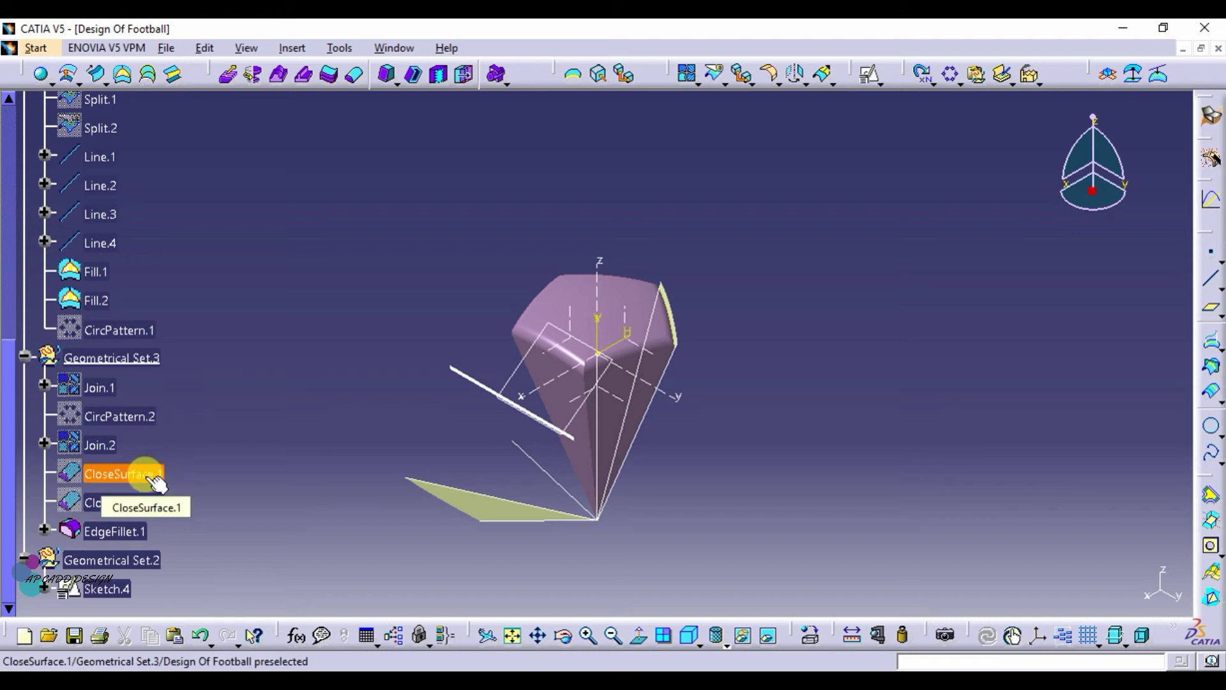
Step: Show the hidden hexagonal solid CloseSurface.2 and round its outer edges with a 5 mm edge fillet
right_click(146, 503)
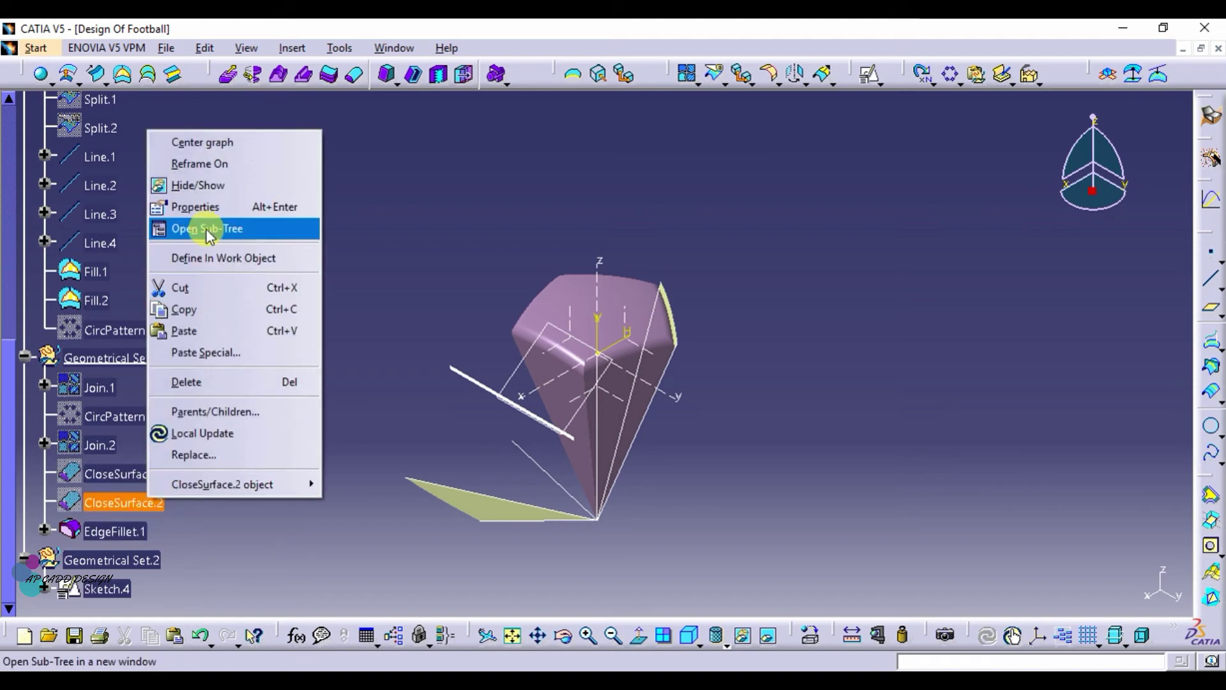
click(205, 192)
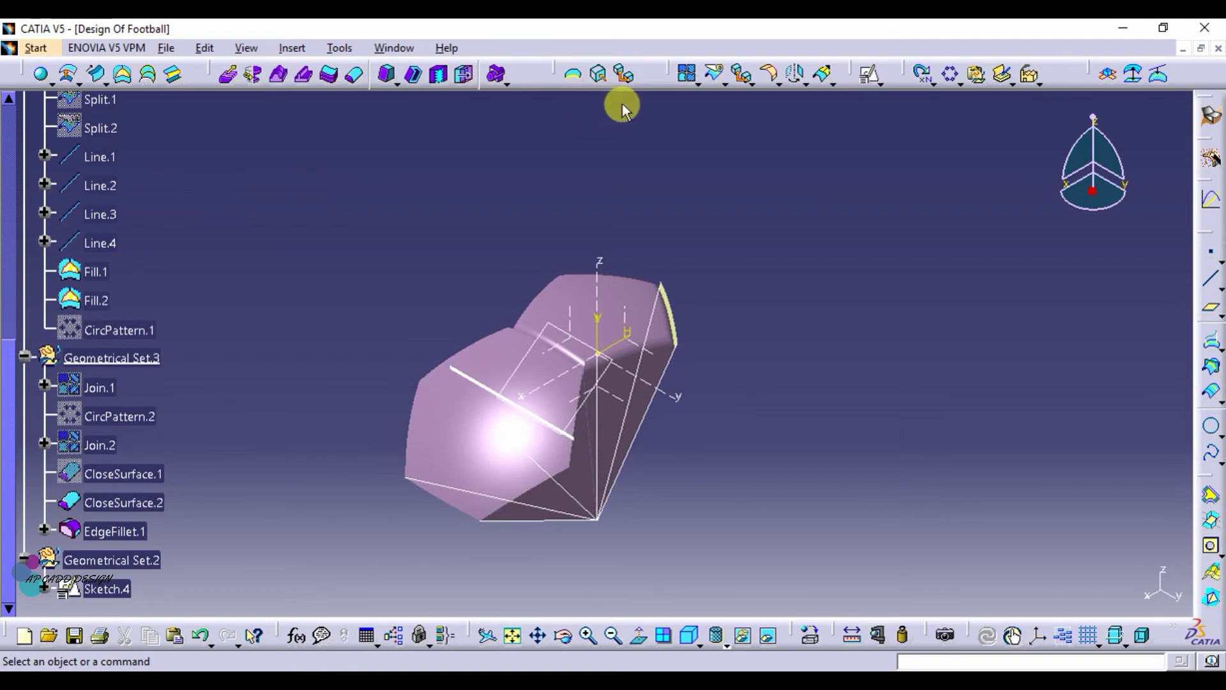
click(770, 74)
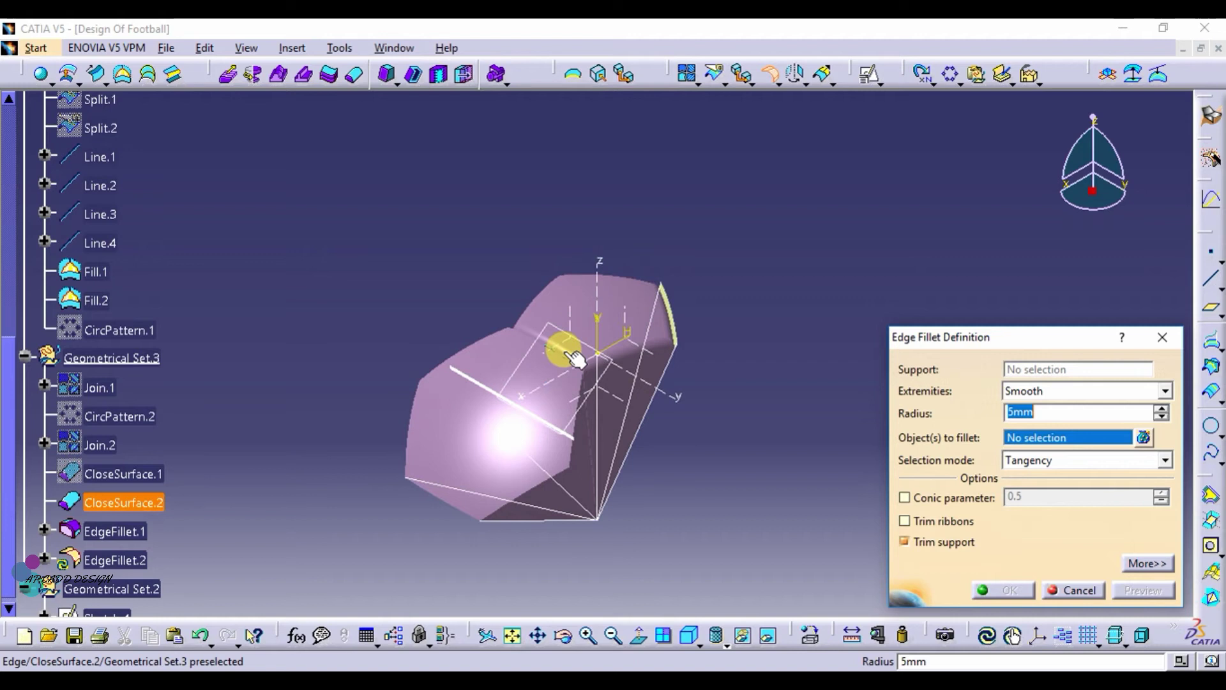
click(519, 331)
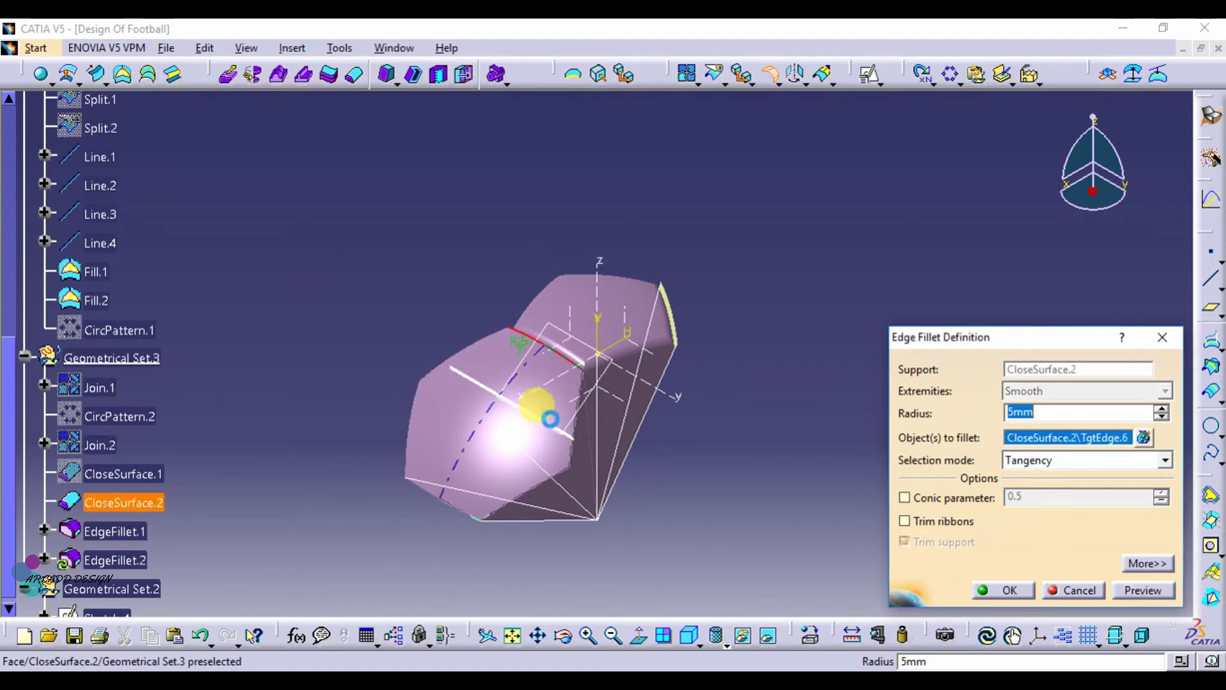
click(574, 442)
click(528, 491)
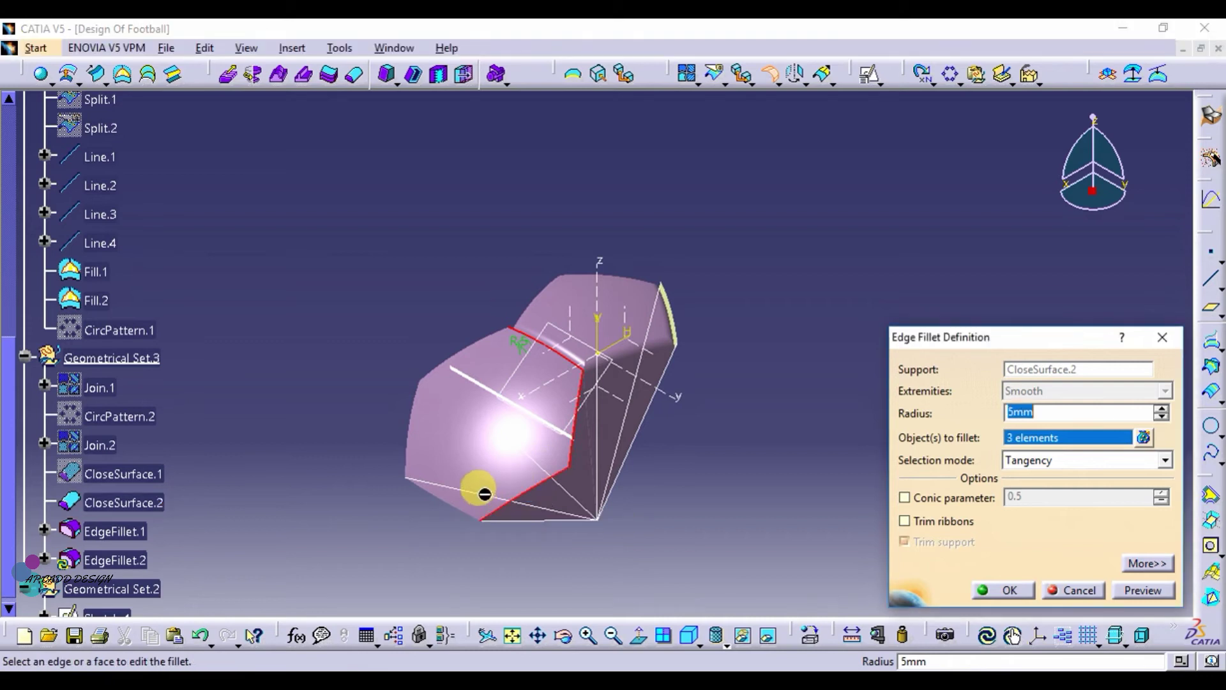
click(457, 502)
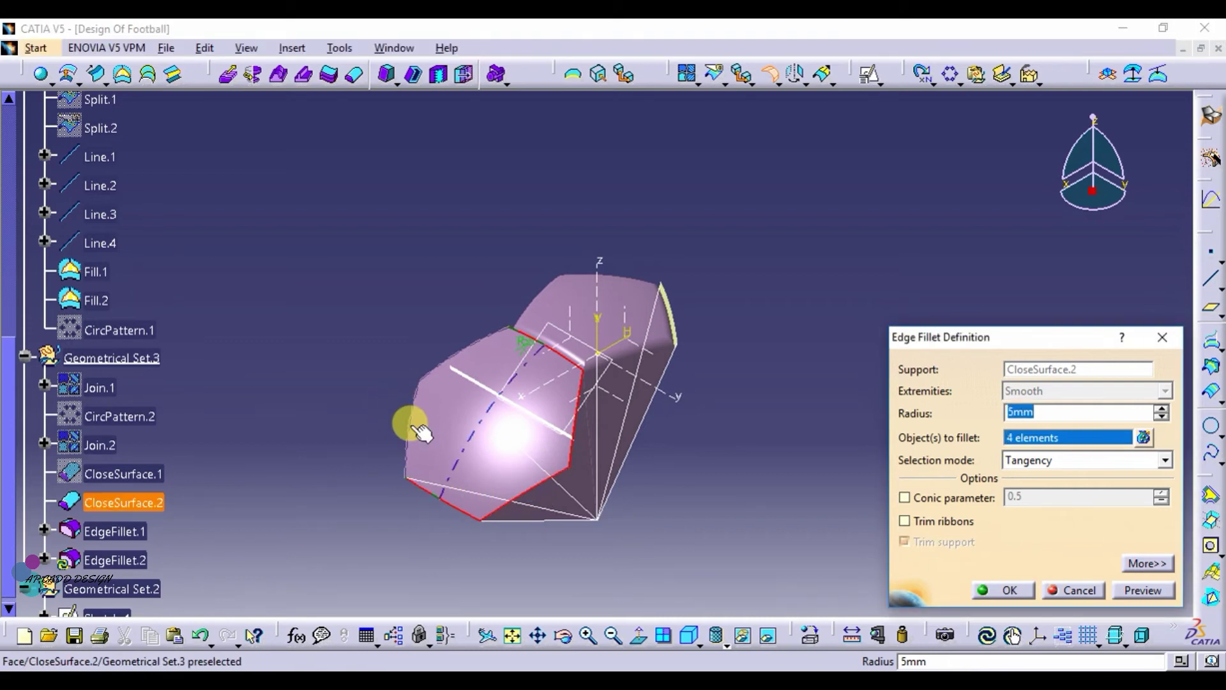
click(409, 423)
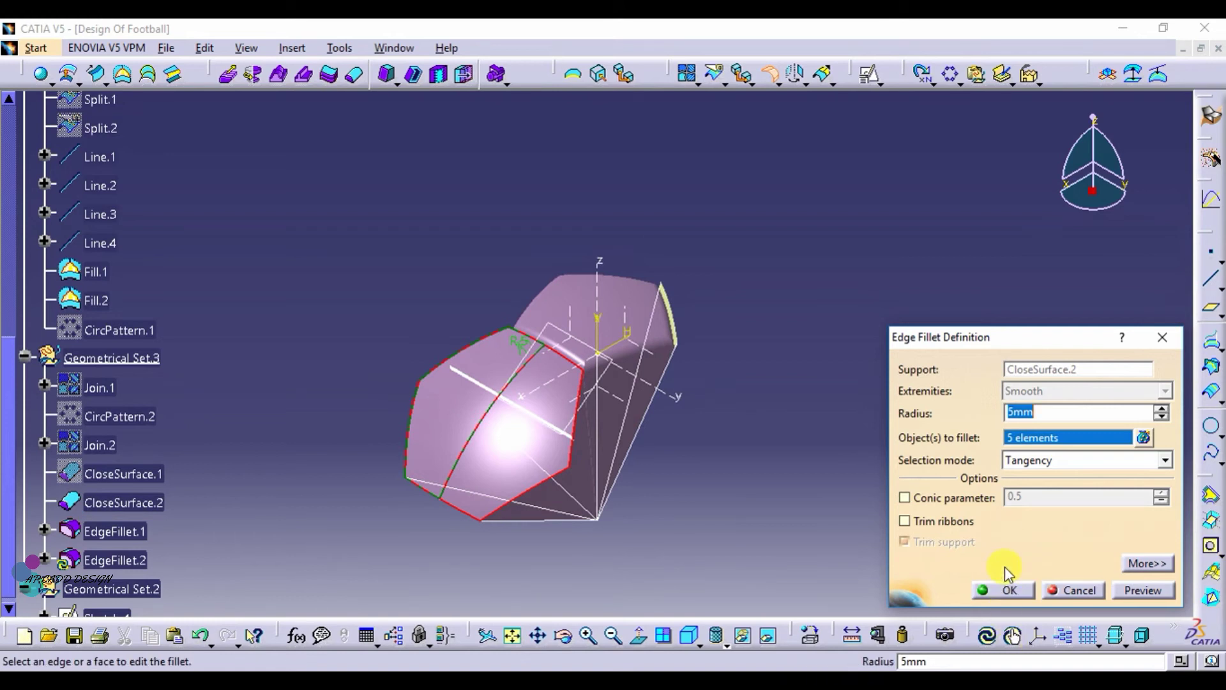
click(1005, 590)
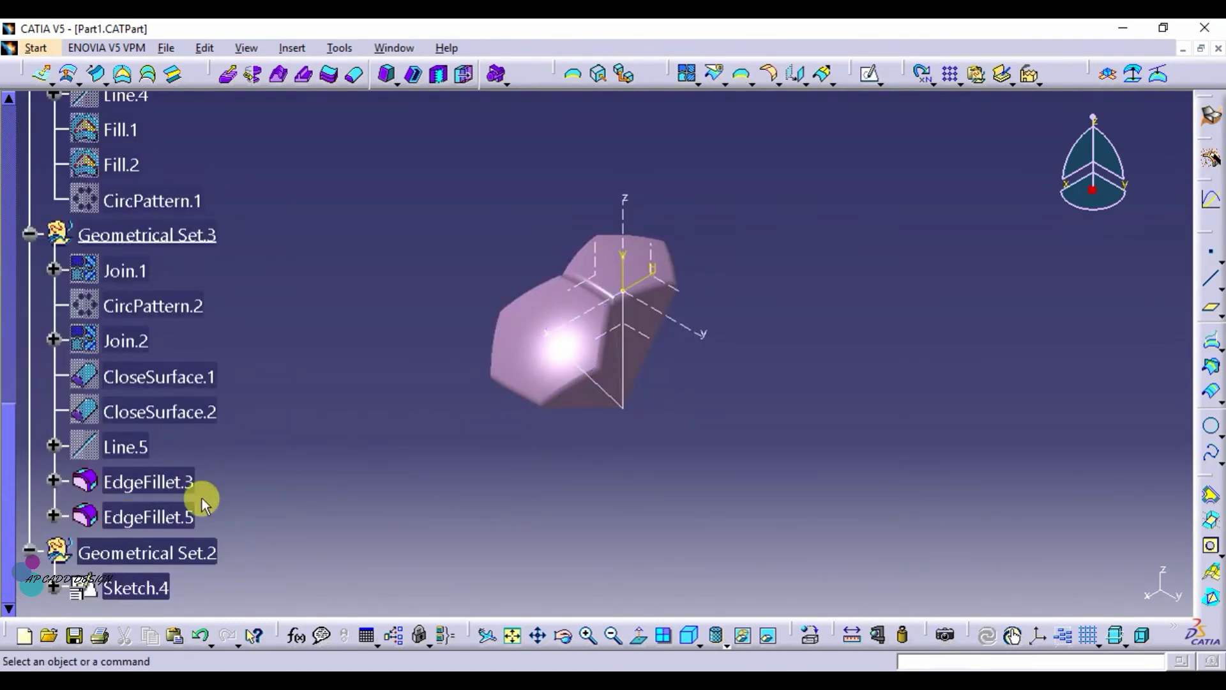
Step: Rotate the filleted hexagon EdgeFillet.5 by 72 degrees about the vertical line of Sketch.4 and repeat the rotation with 3 instances
click(163, 515)
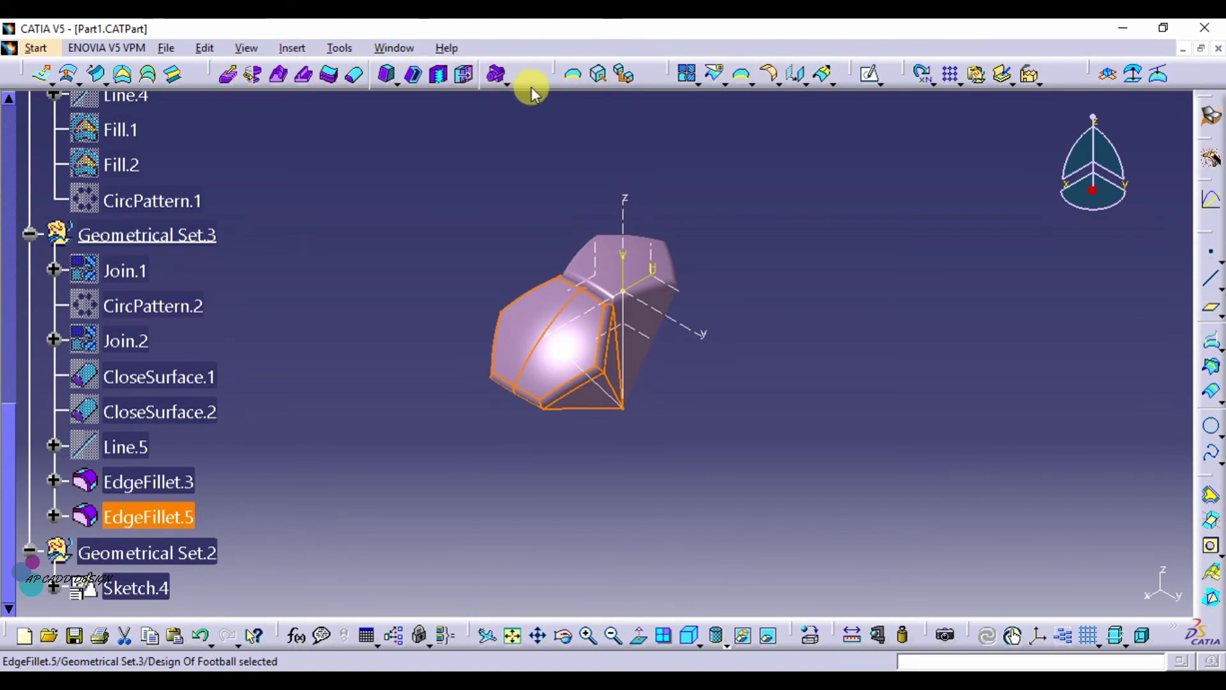
click(805, 85)
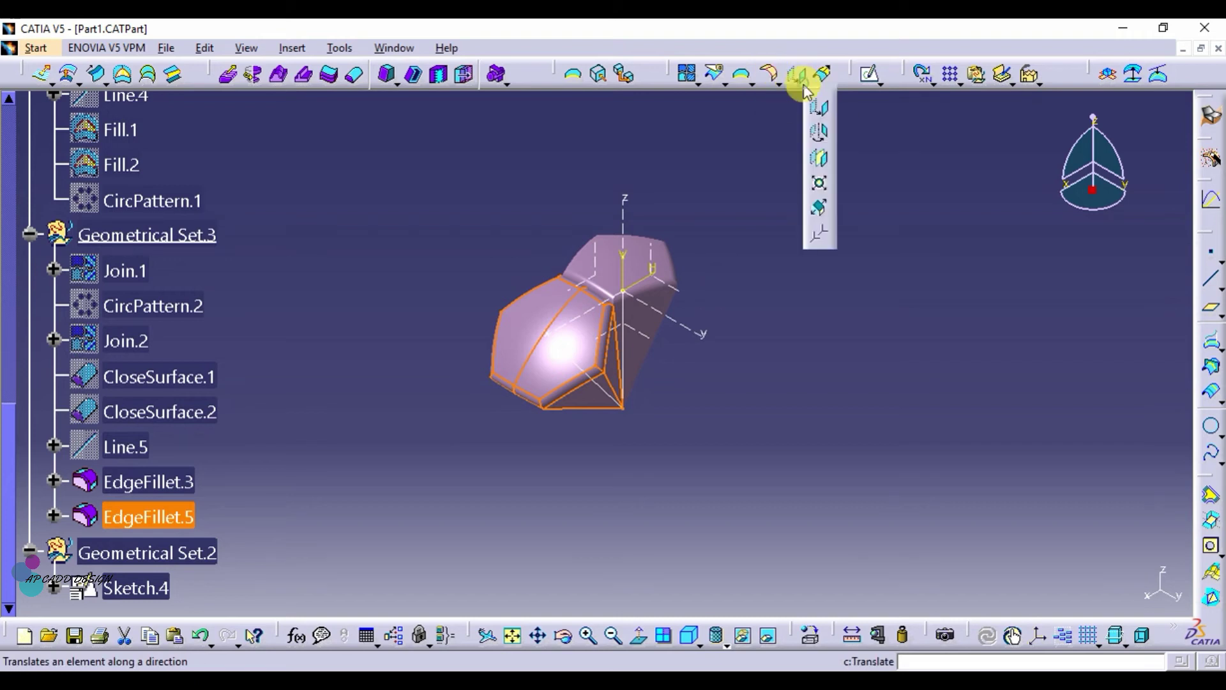
click(819, 135)
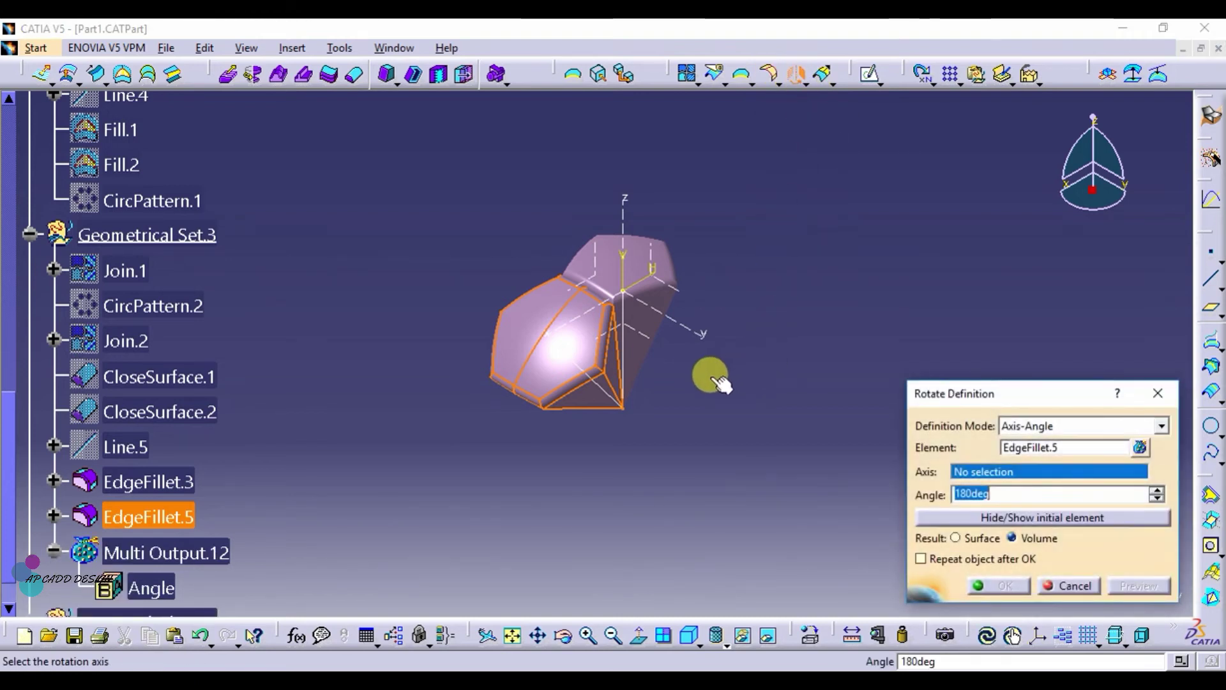
click(616, 310)
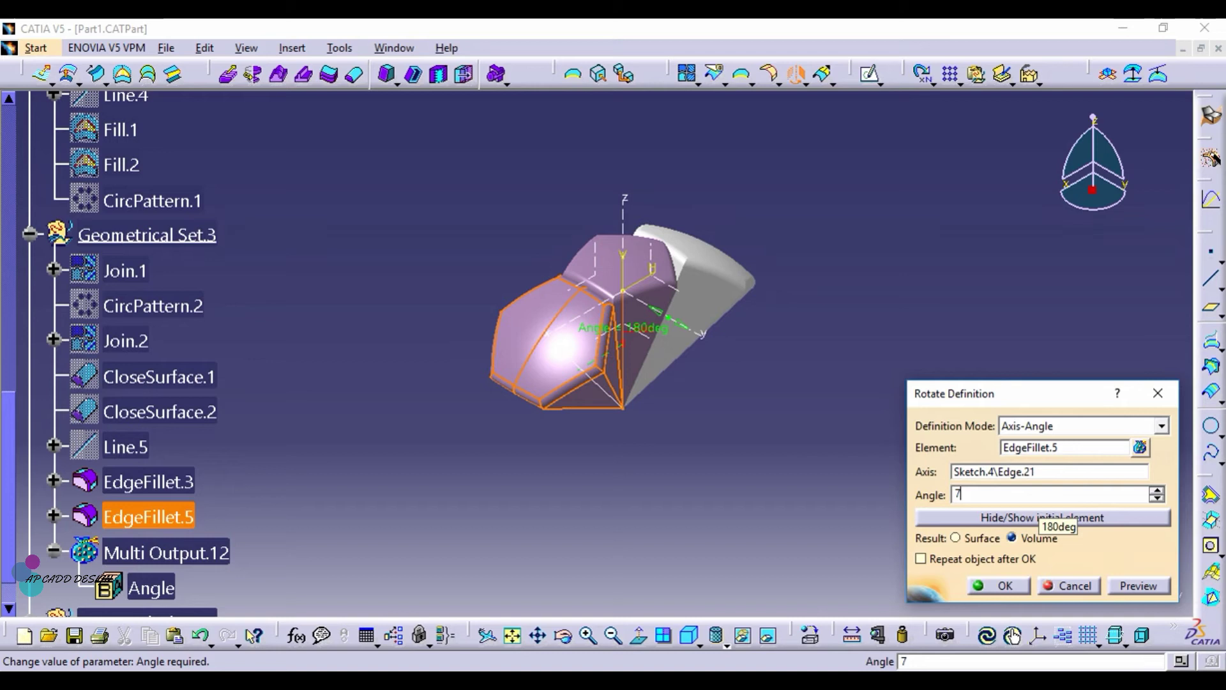
click(996, 563)
click(1005, 586)
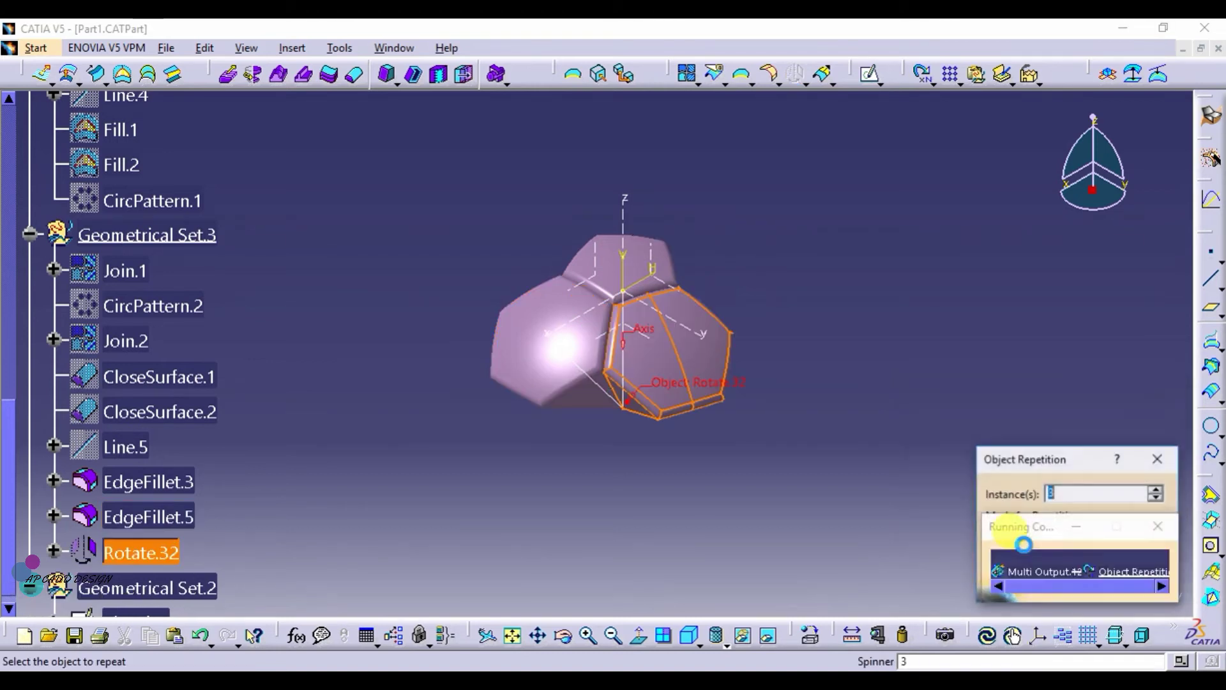
click(1073, 584)
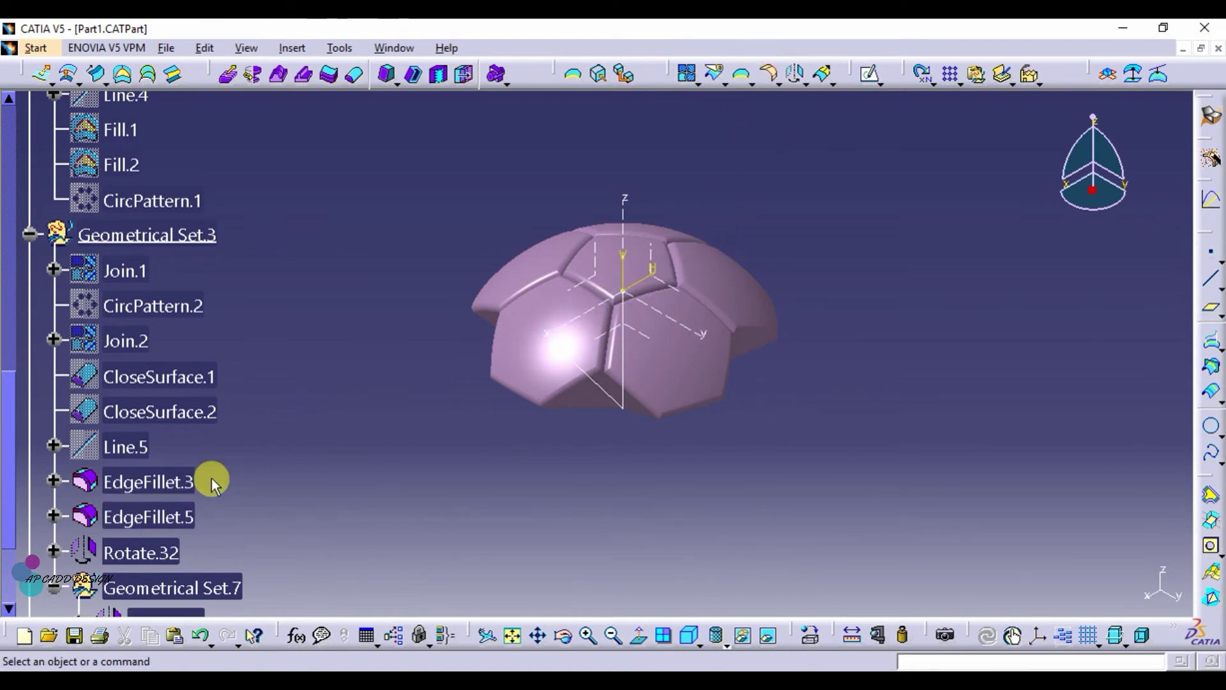
Step: Rotate the filleted pentagon EdgeFillet.3 by 120 degrees about the inclined line of Sketch.4 to place a copy below the hexagons
click(159, 514)
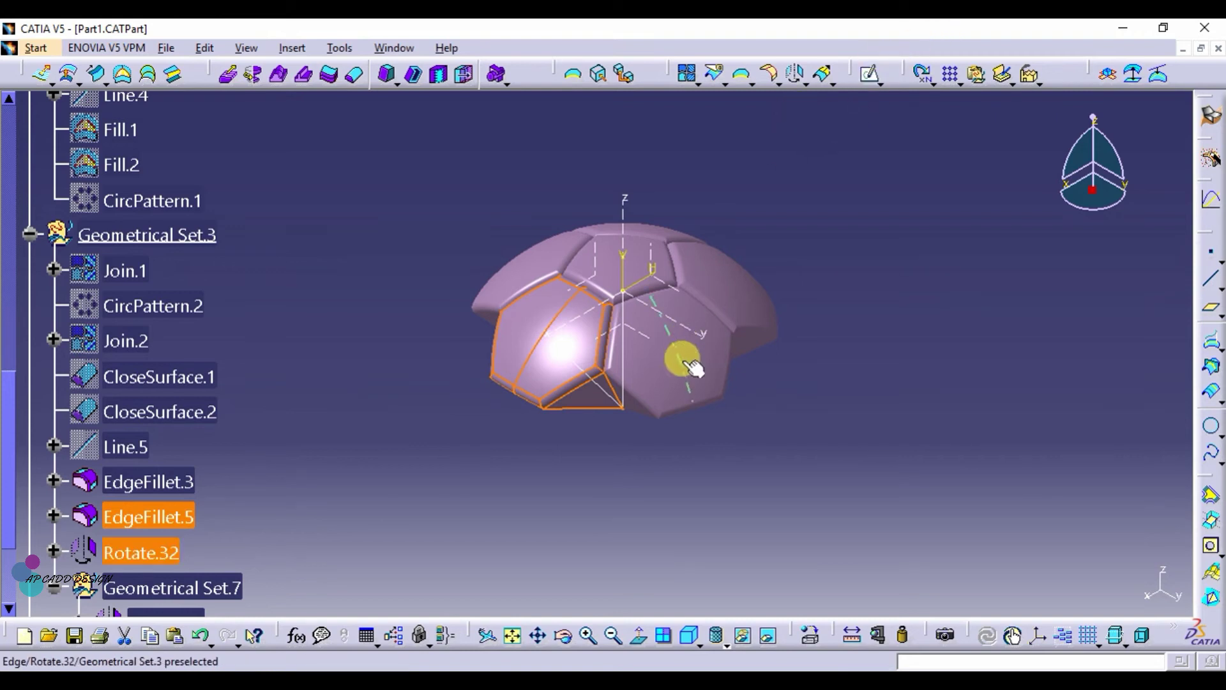
click(853, 396)
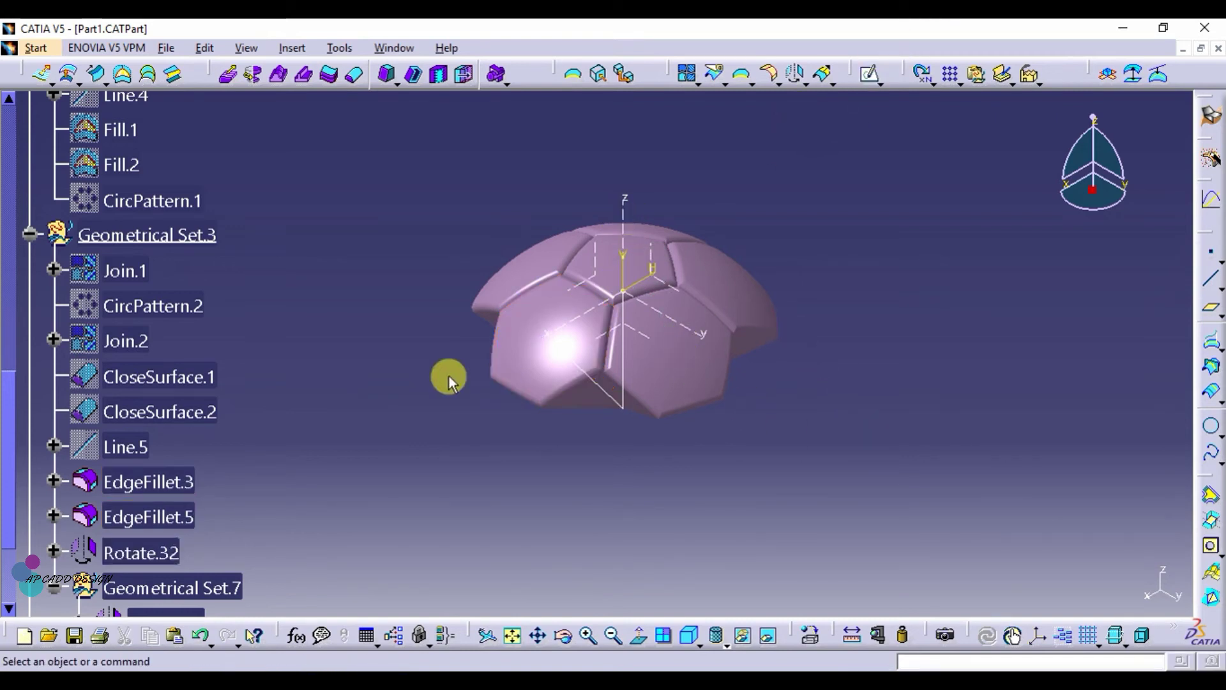
click(185, 482)
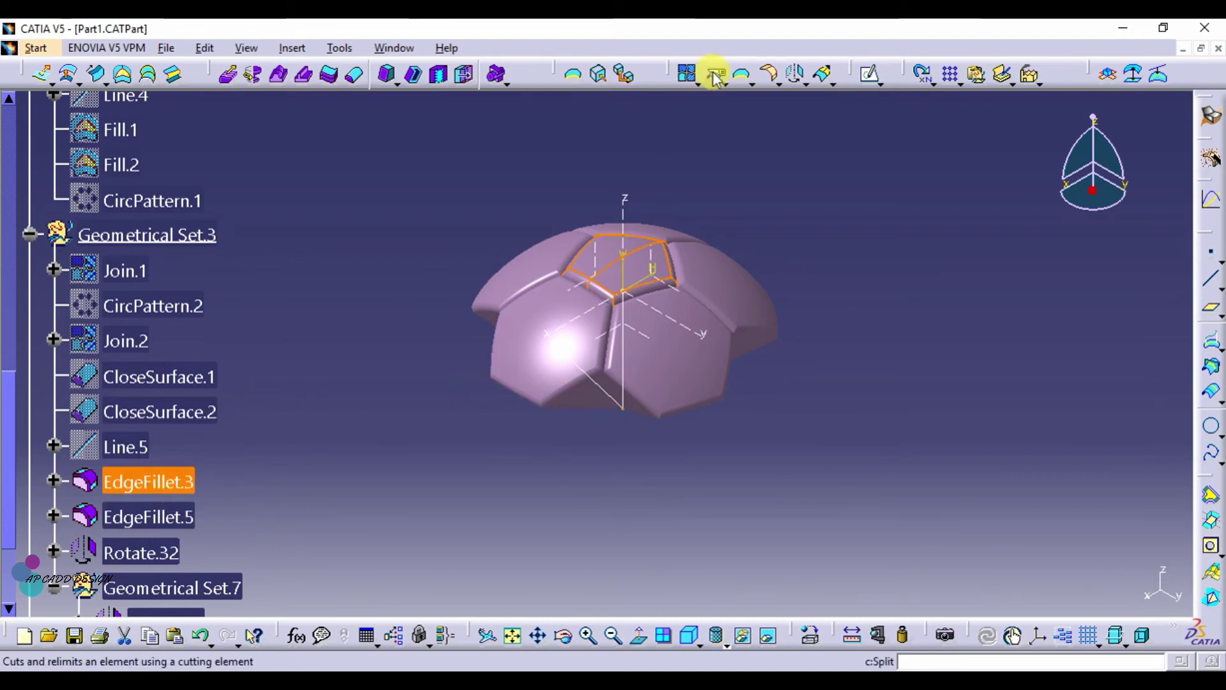
click(798, 76)
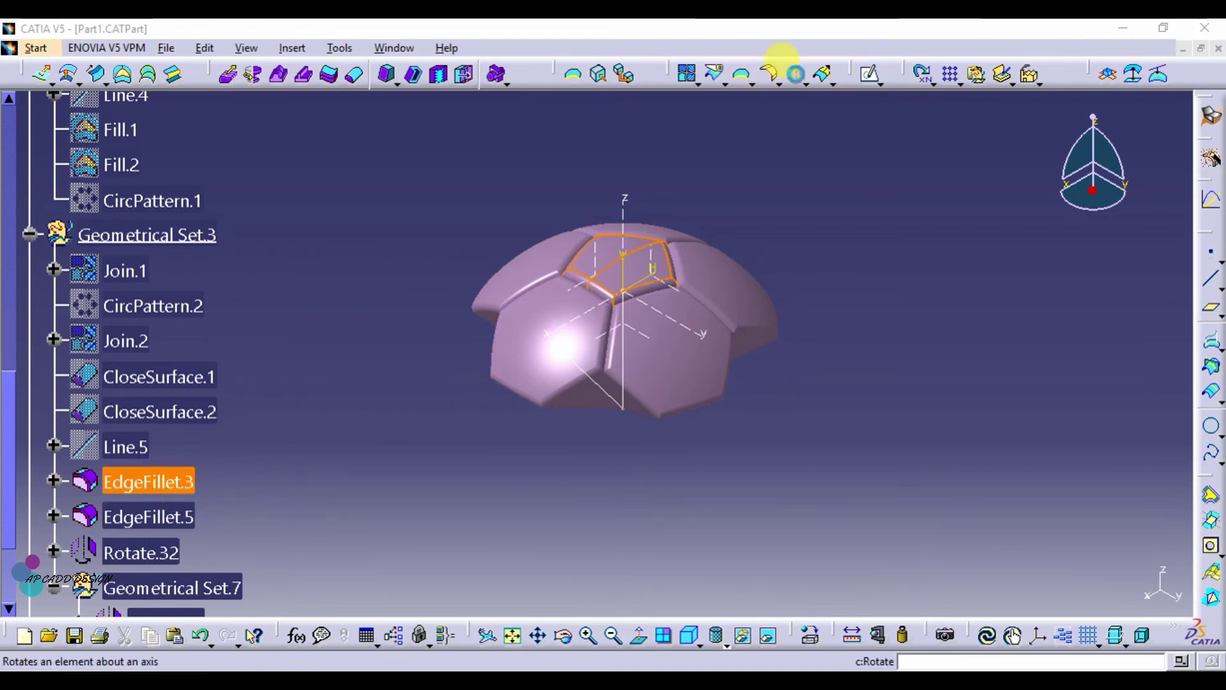
click(619, 401)
text(120)
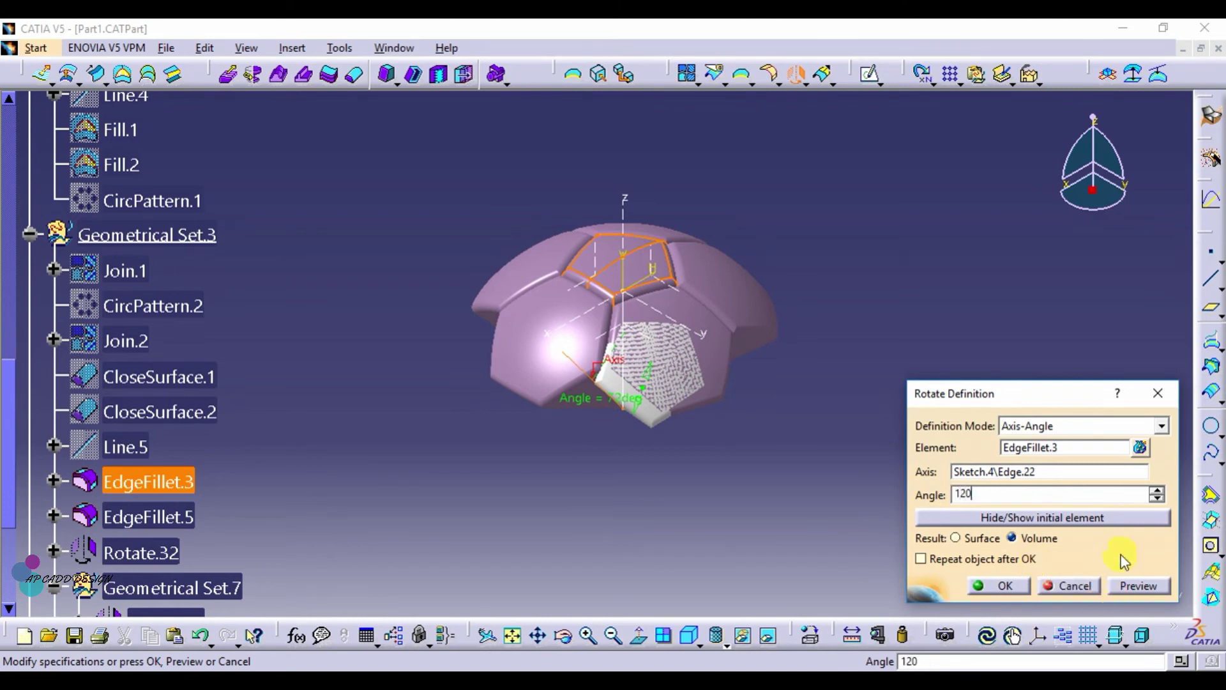
click(1136, 586)
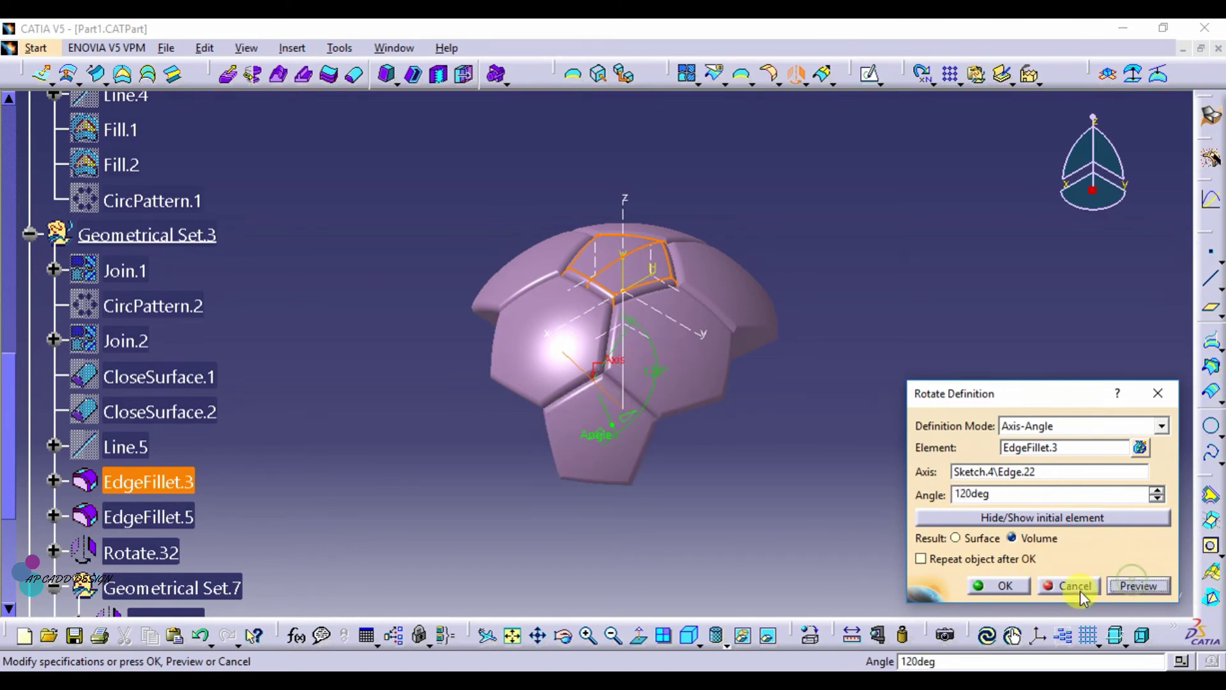
click(1013, 592)
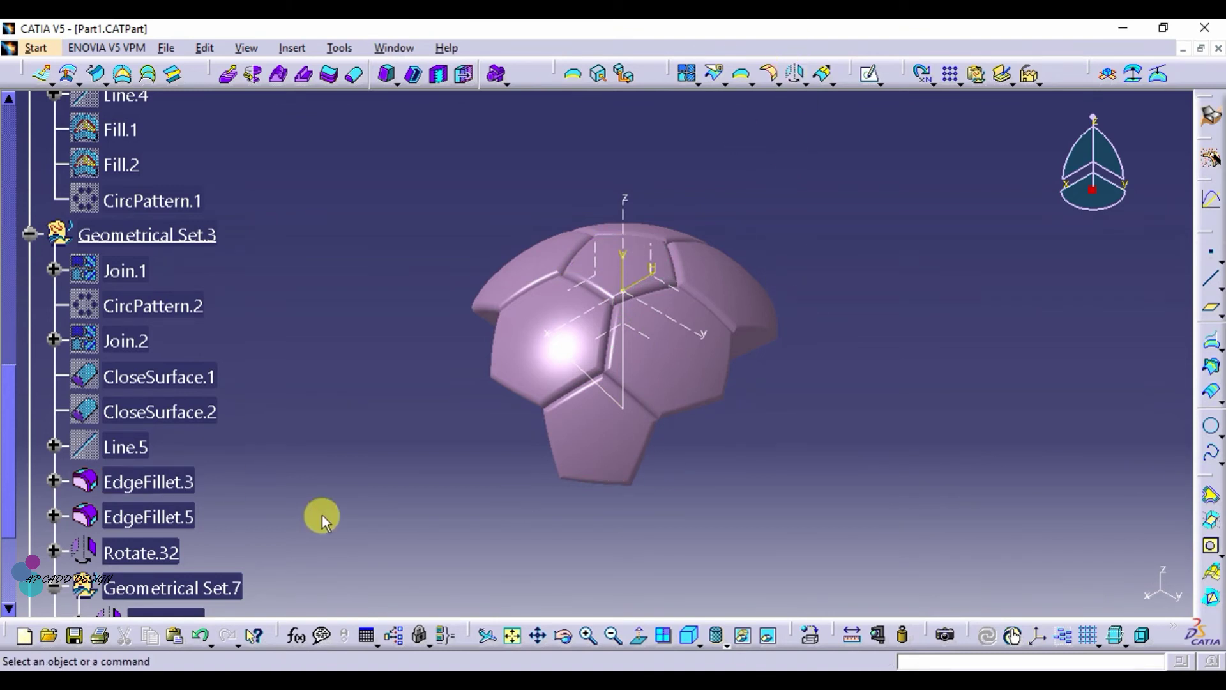
Step: Rotate the lower pentagon Rotate.36 by 72 degrees about the vertical line of Sketch.4 and repeat it with 3 instances in a new body
drag(10, 464, 13, 501)
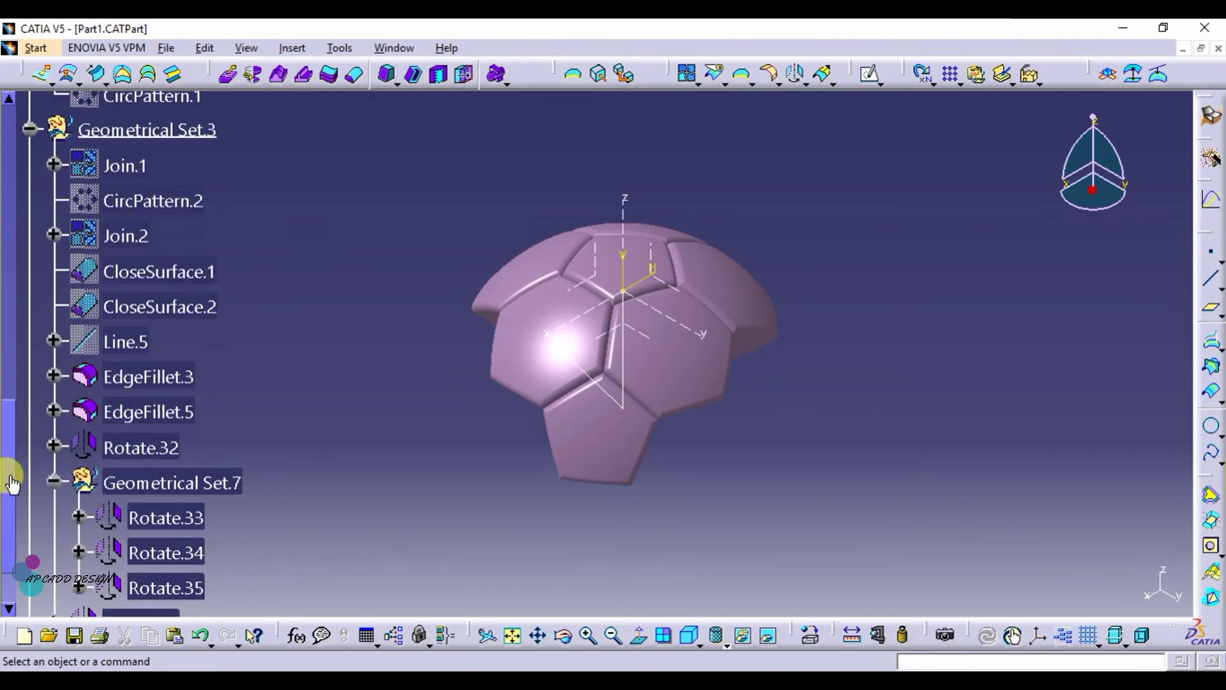
click(588, 455)
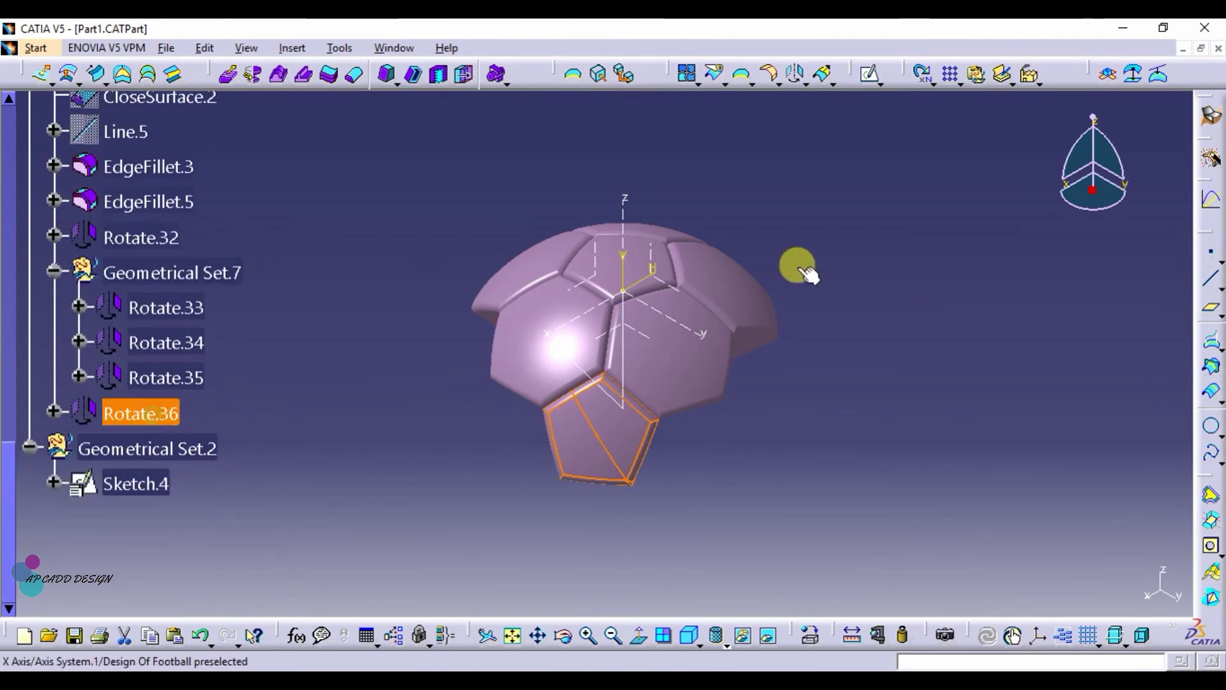
click(797, 75)
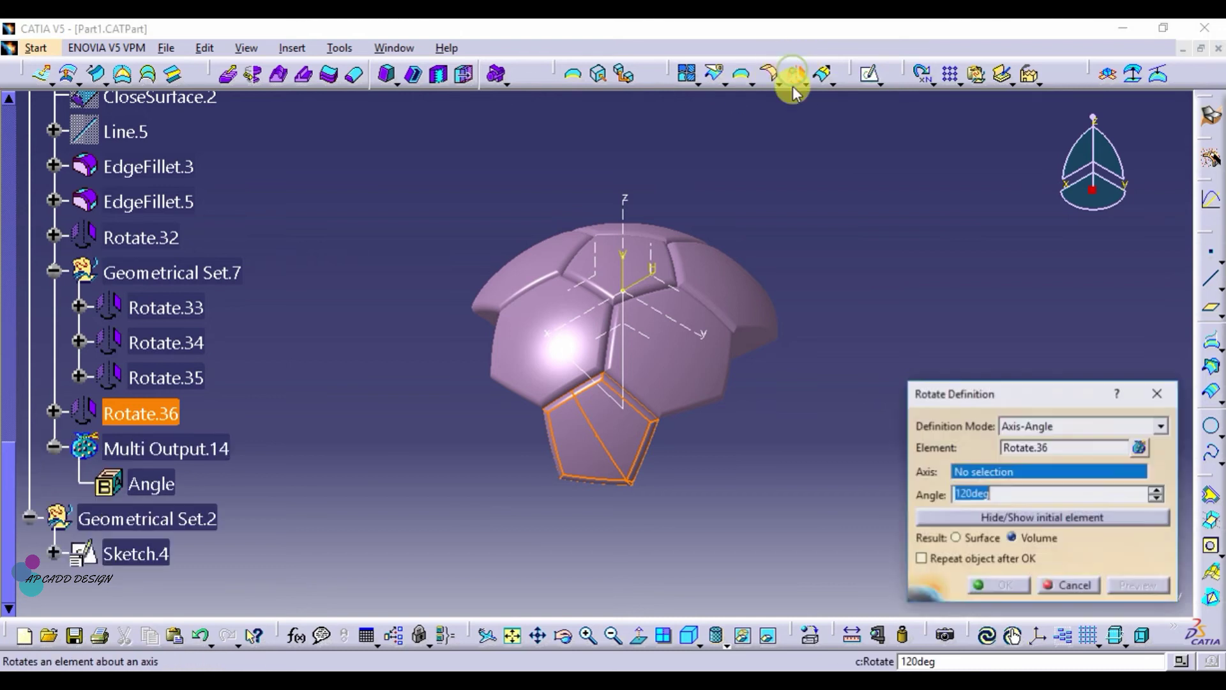
click(626, 370)
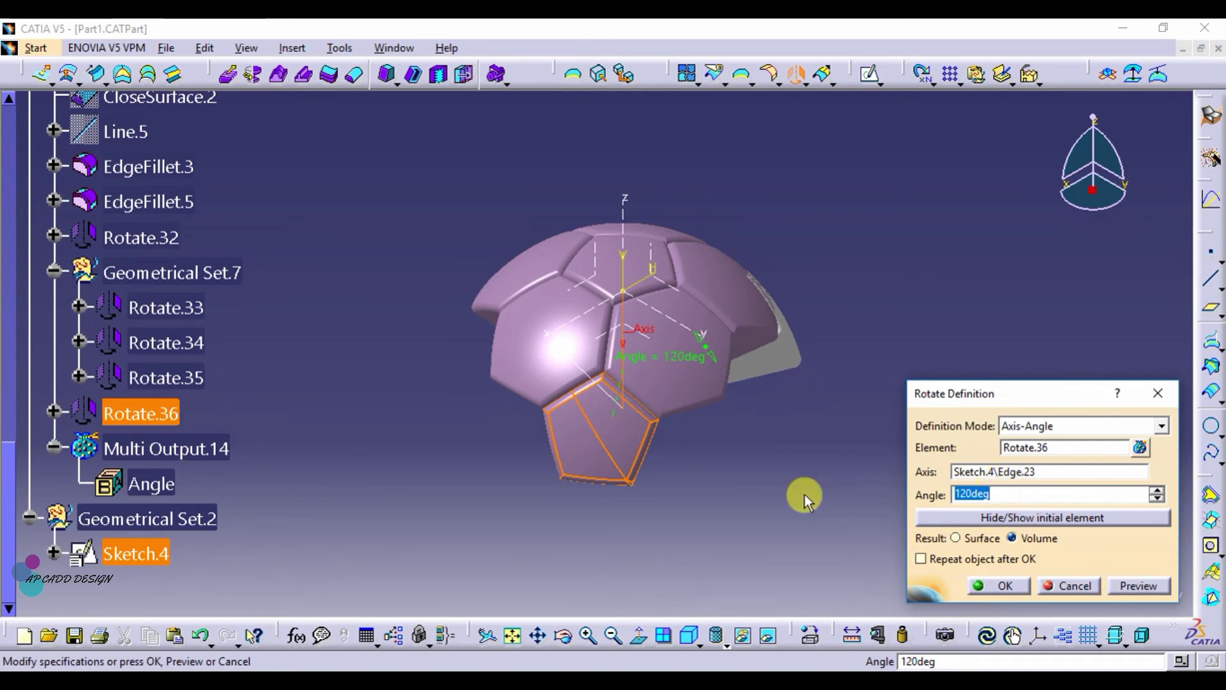
text(72)
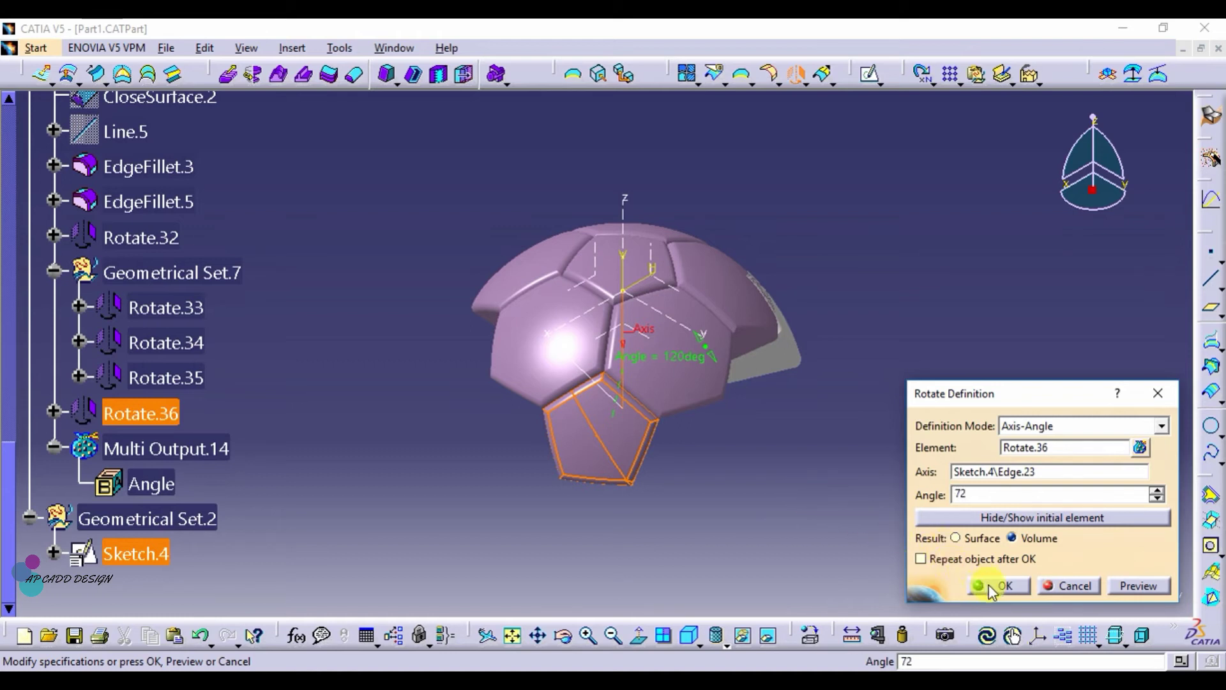
click(983, 567)
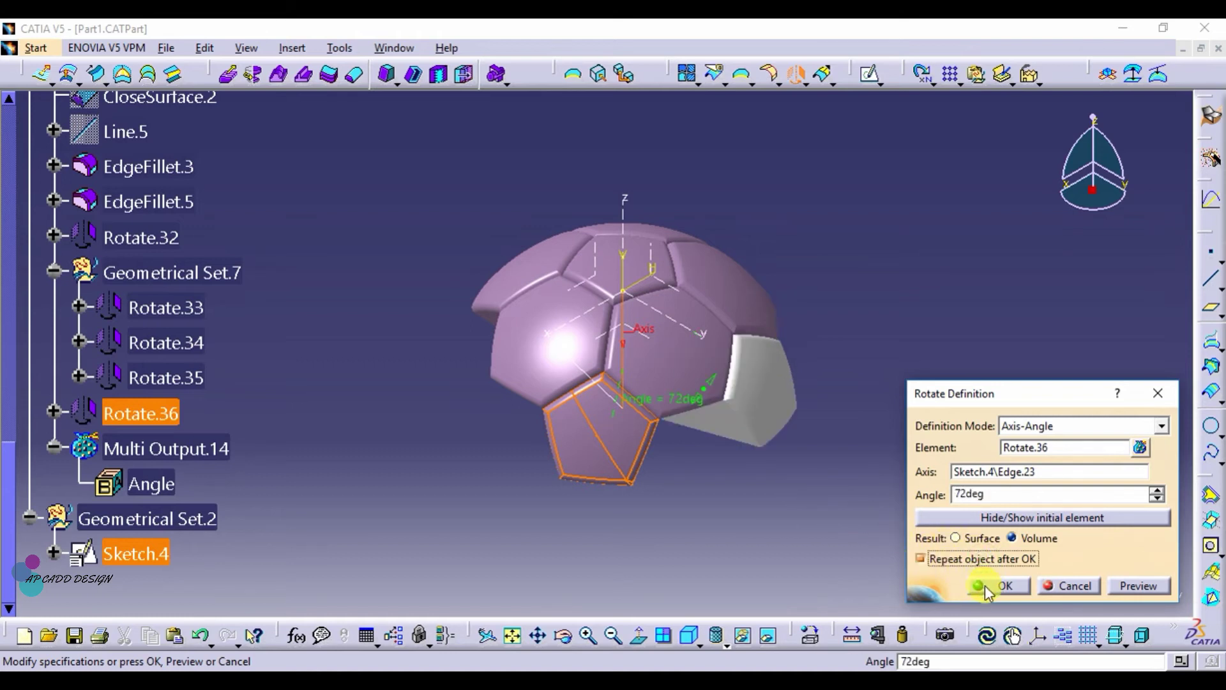
click(988, 592)
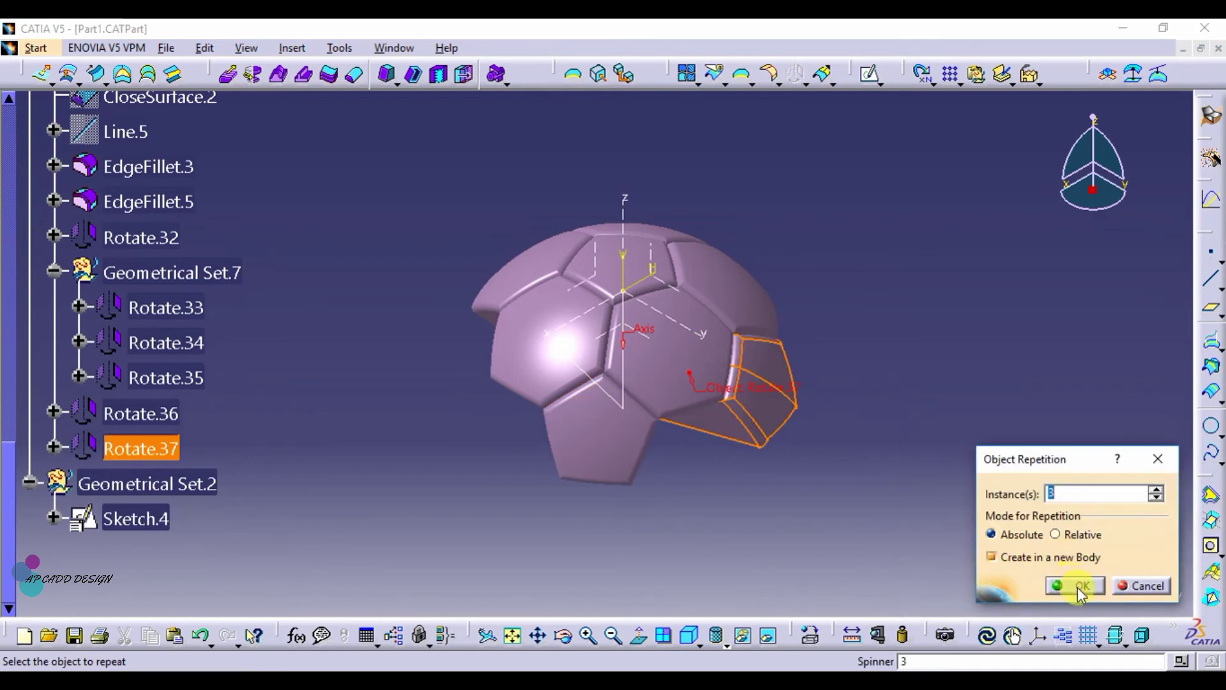
click(1078, 588)
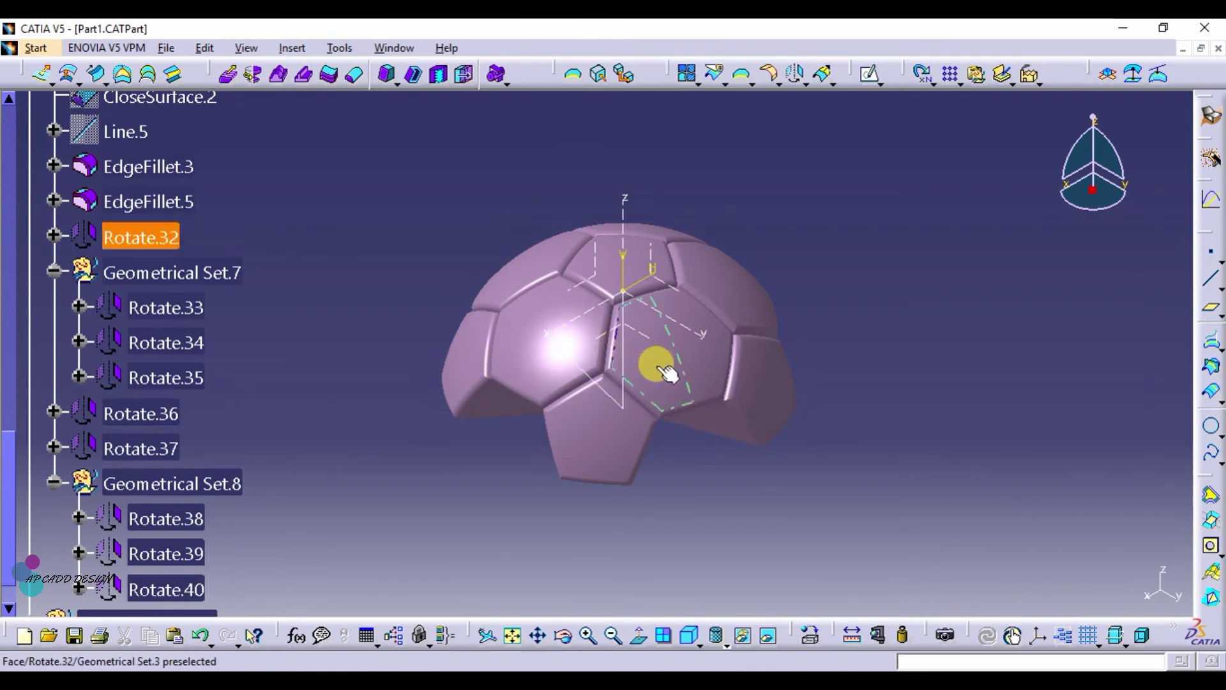
Step: Rotate the hexagon Rotate.32 by 120 degrees about the inclined line of Sketch.4 to place a copy beside the lower pentagon
click(114, 237)
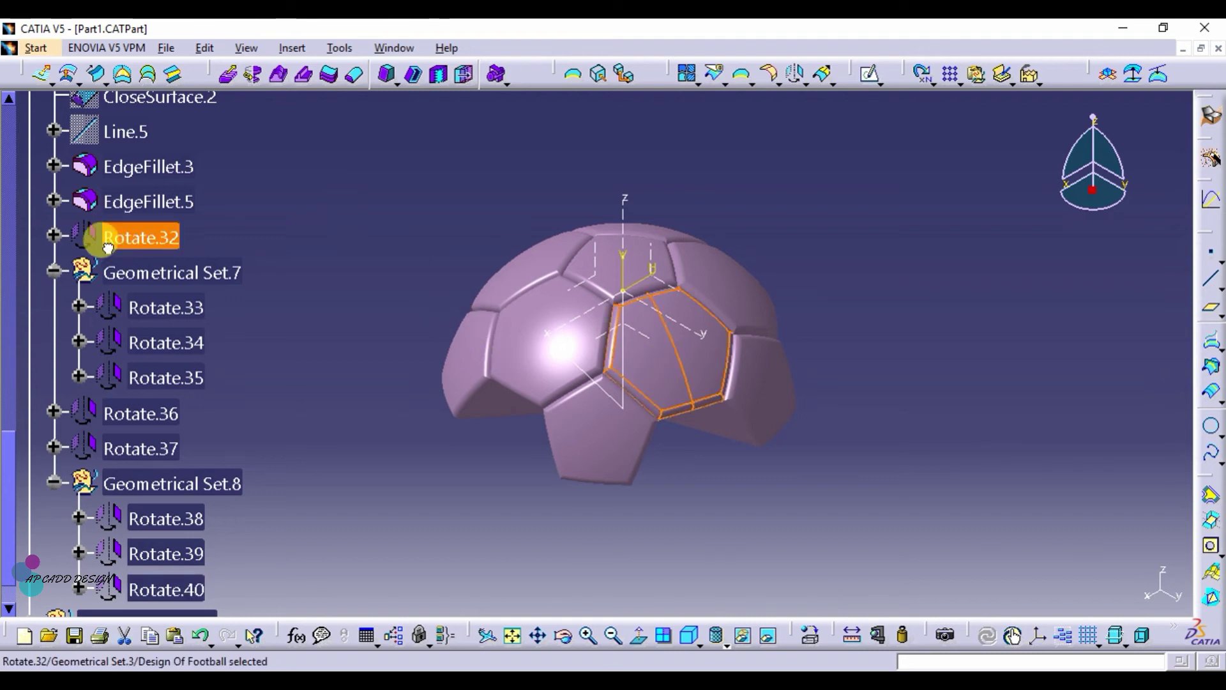
click(795, 74)
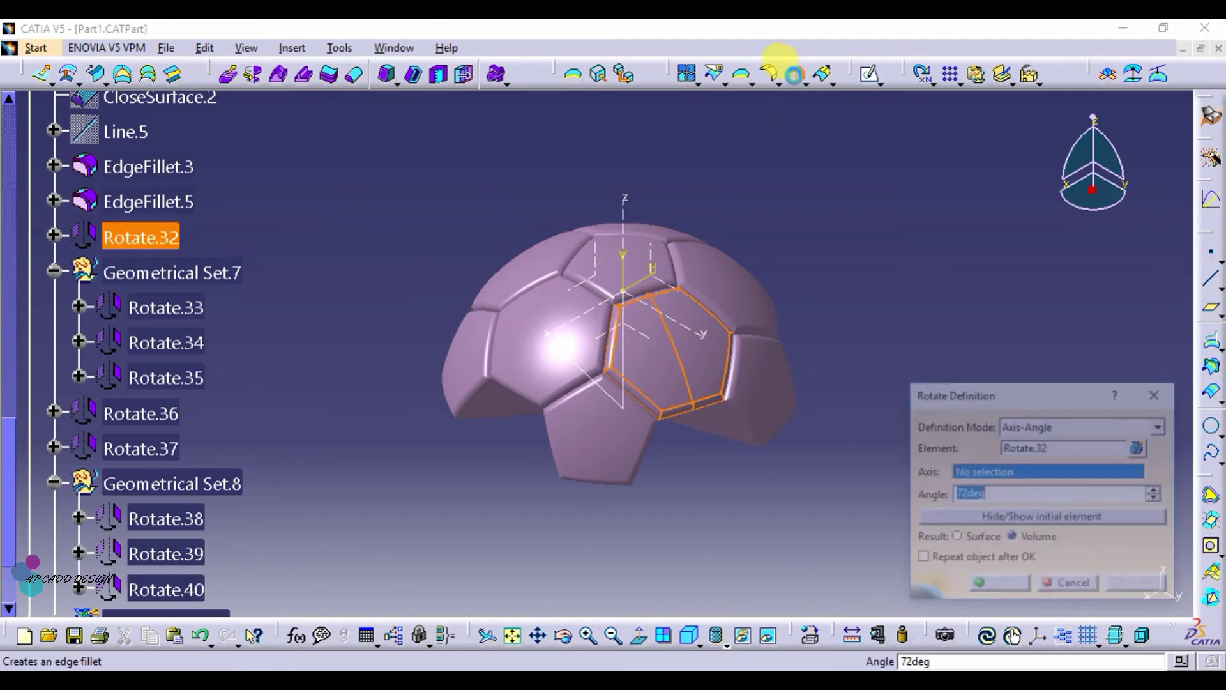
click(594, 374)
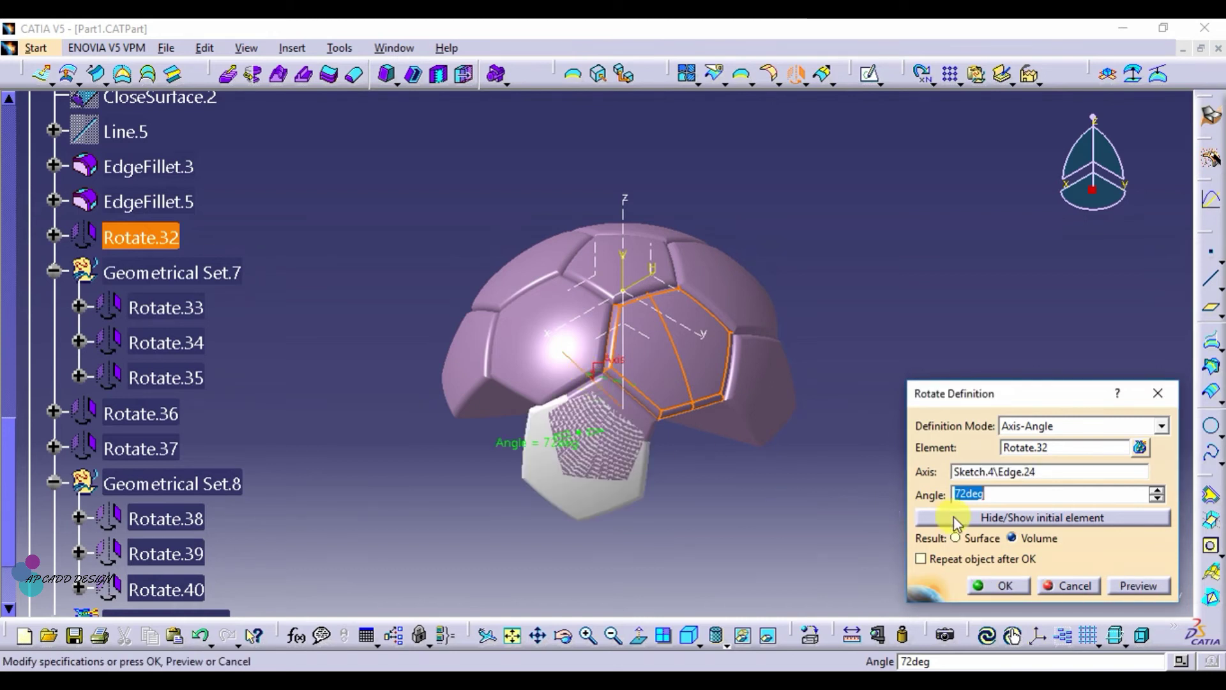
text(120)
click(1137, 585)
click(1030, 589)
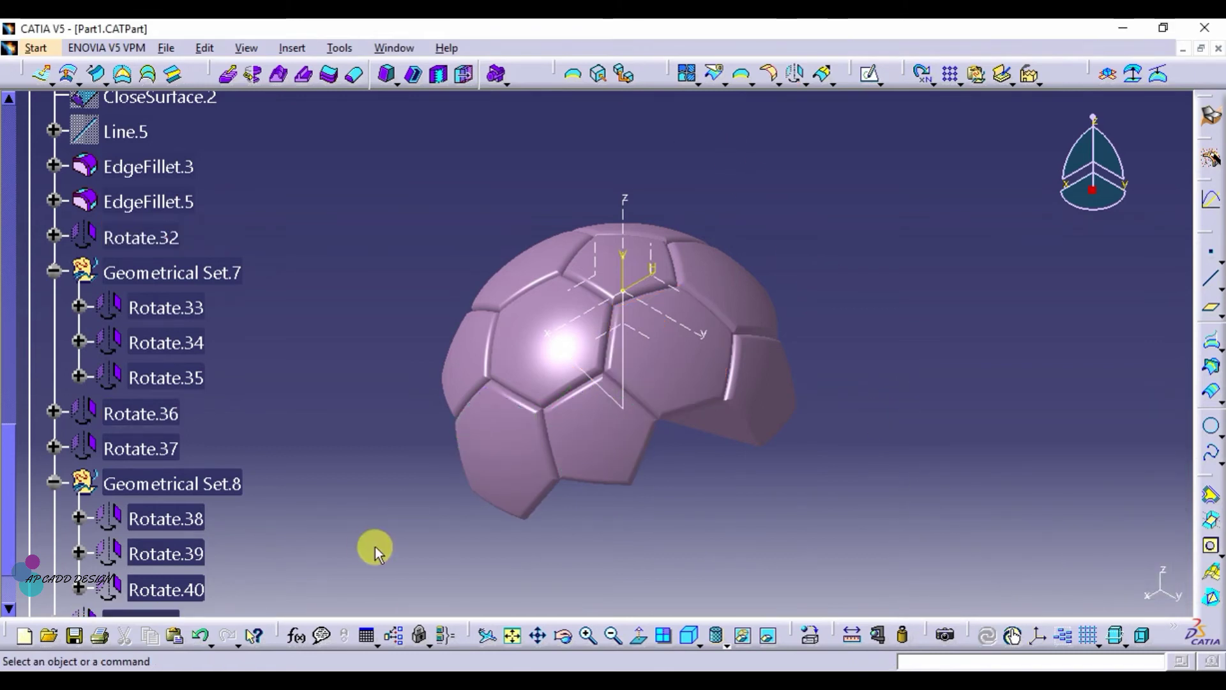
Step: Rotate the lower hexagon Rotate.41 by 72 degrees about the vertical line of Sketch.4 and repeat it with 3 instances in a new body
scroll(374, 539, down, 3)
click(140, 519)
click(796, 74)
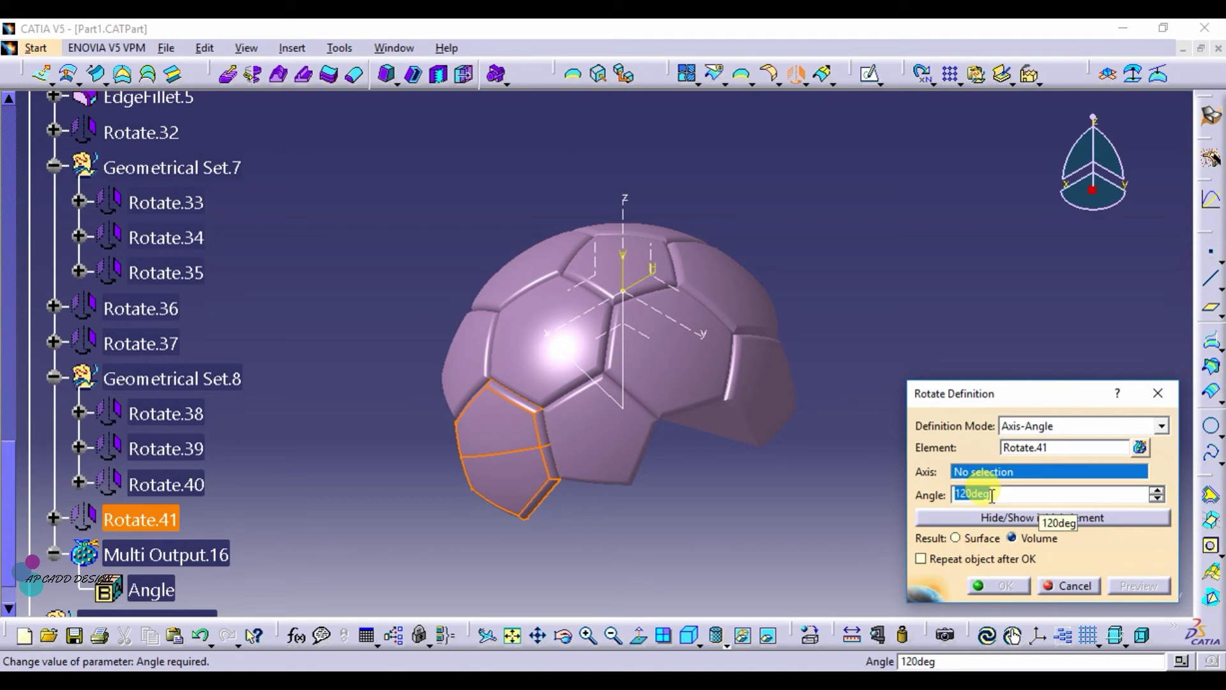
text(72)
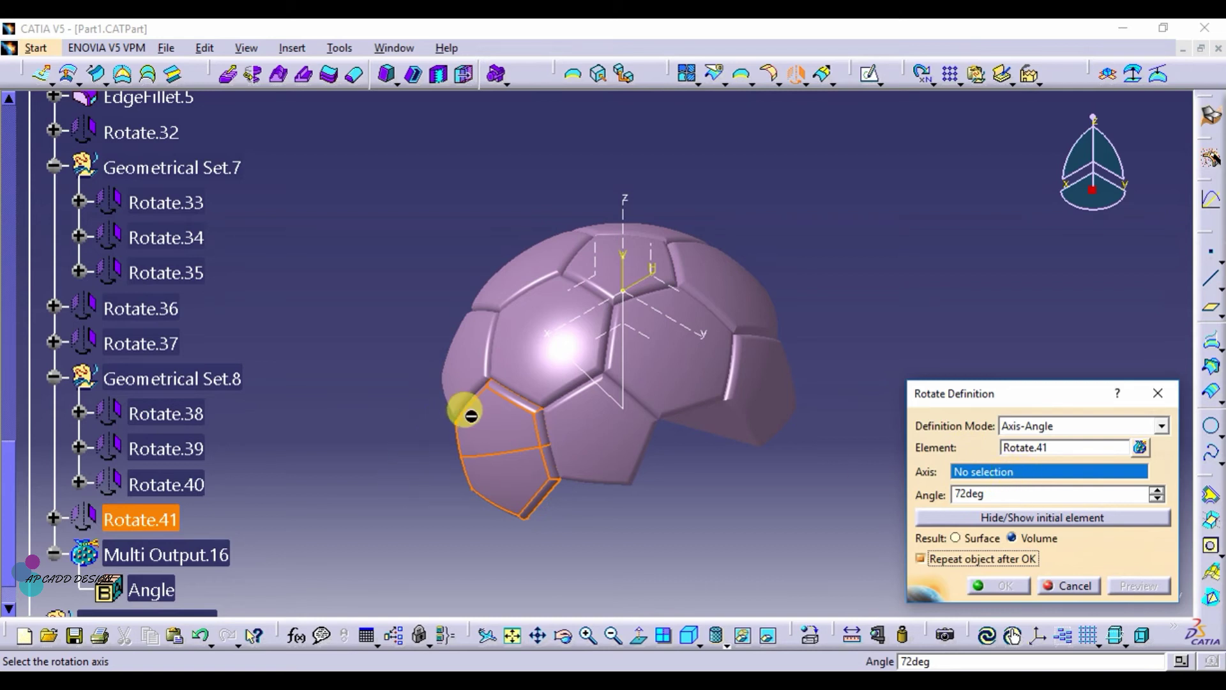
click(633, 379)
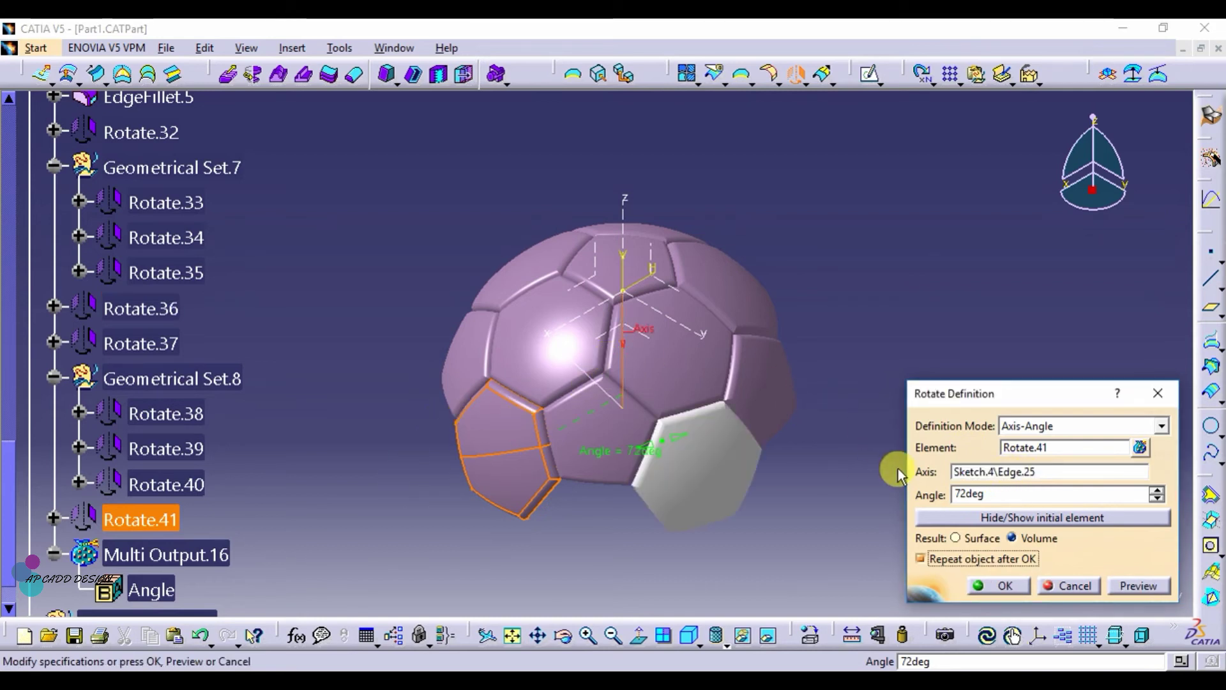
click(999, 583)
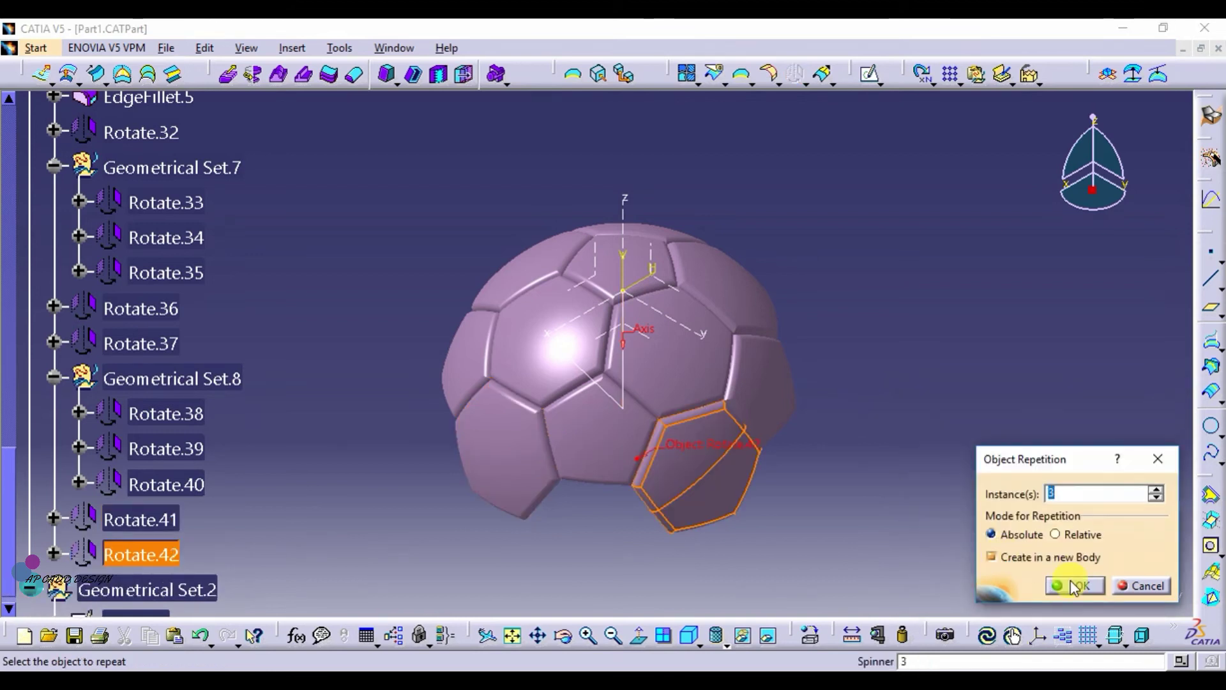
click(1071, 583)
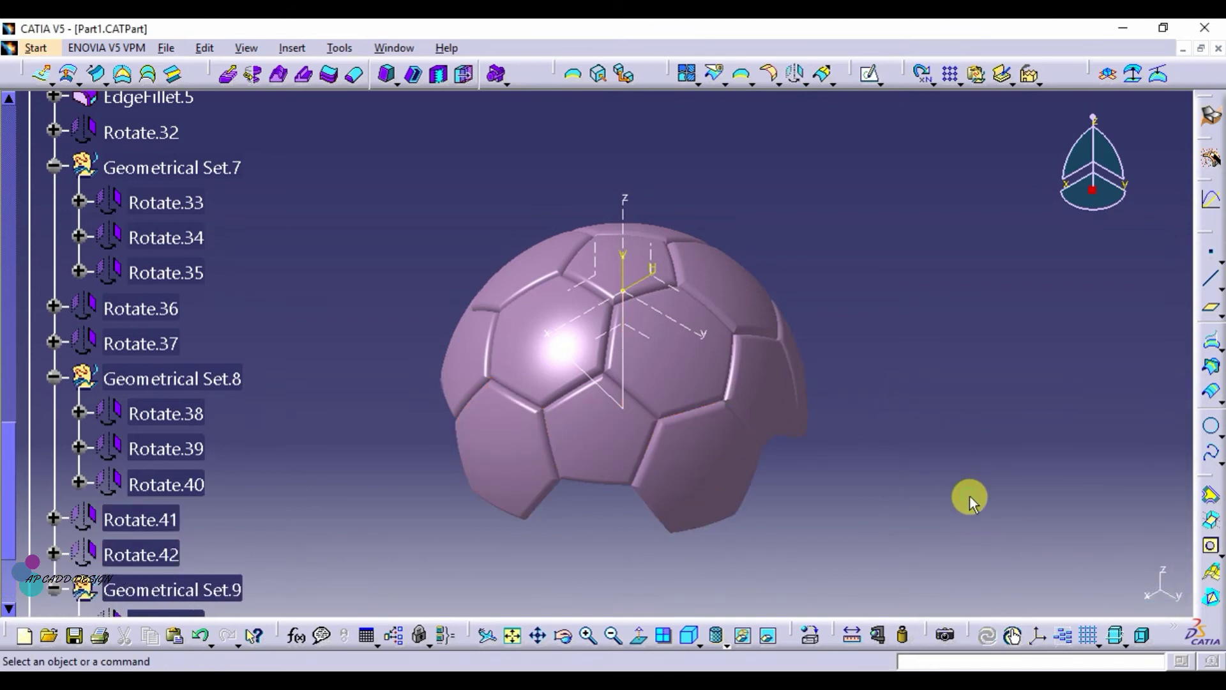
Step: Locate Line.5 in Geometrical Set.3 and review its line definition
click(137, 517)
scroll(159, 514, down, 2)
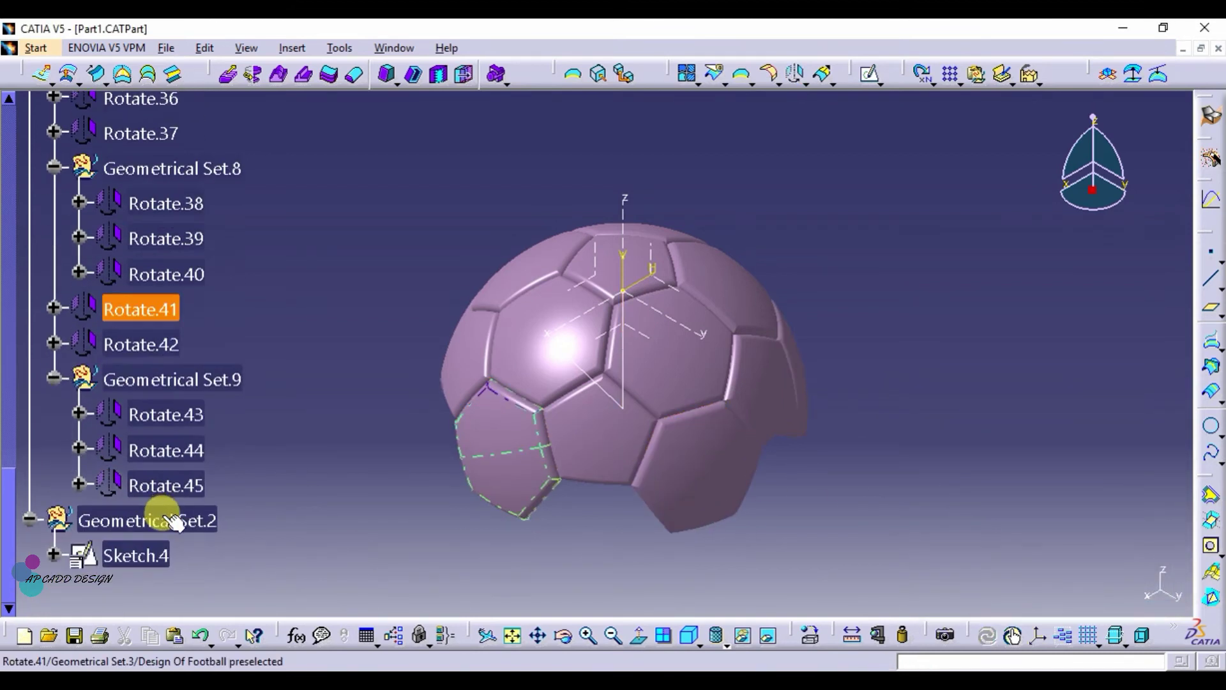
click(160, 520)
scroll(165, 504, up, 3)
scroll(169, 511, down, 2)
click(171, 507)
scroll(182, 518, down, 1)
click(187, 520)
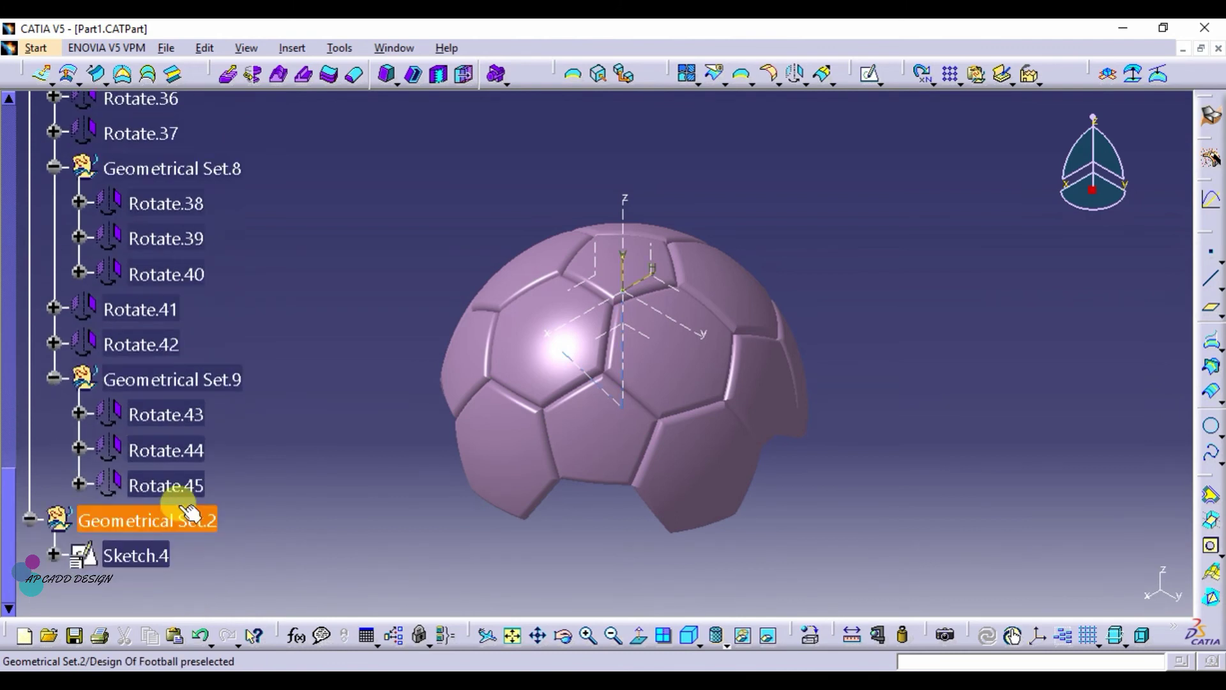
scroll(189, 505, up, 3)
scroll(192, 491, up, 5)
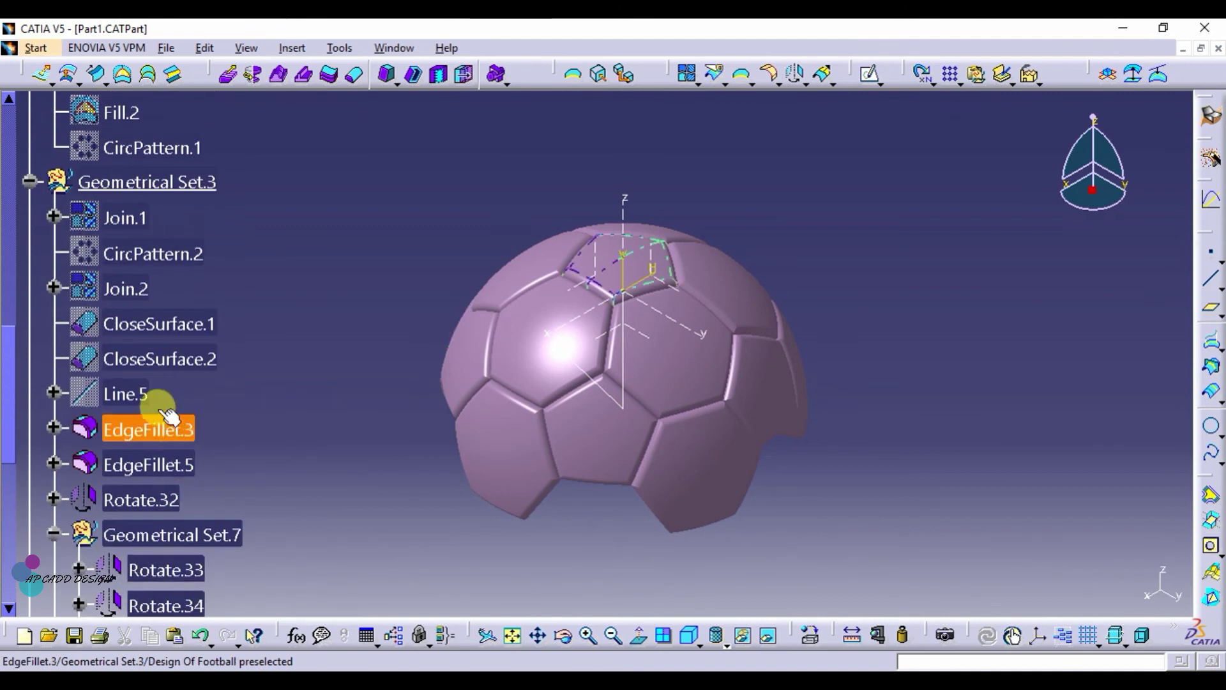
double_click(131, 393)
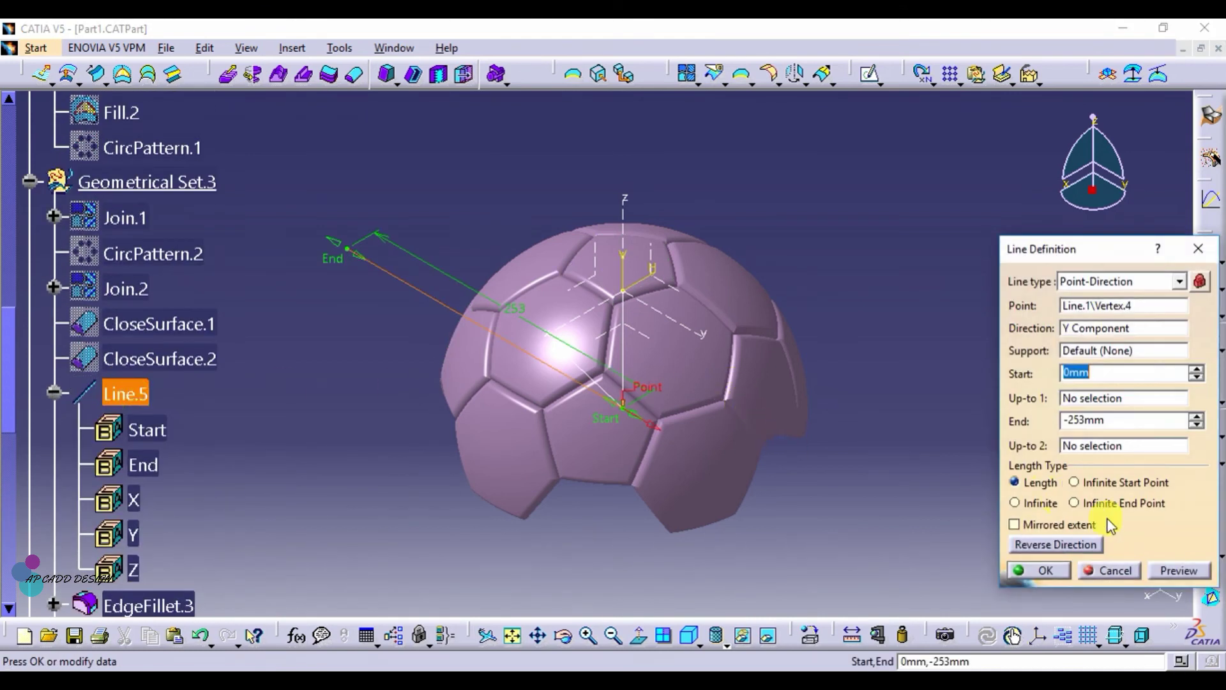
click(1053, 568)
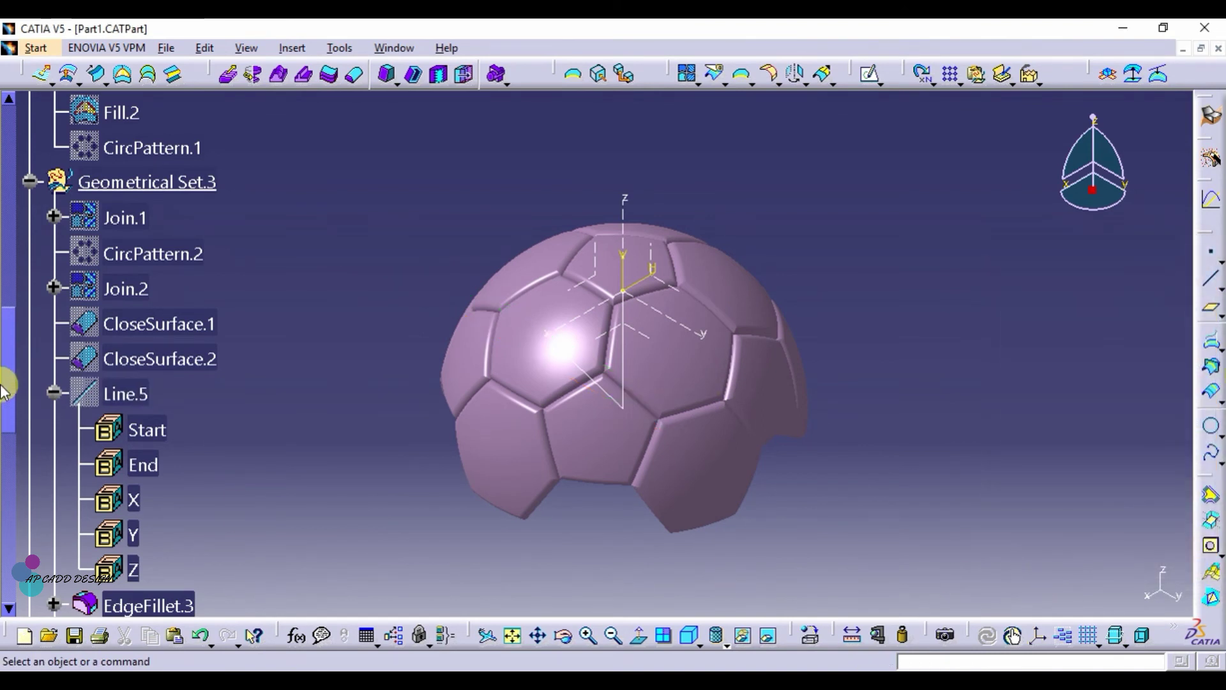
Step: Show the hidden reference line Line.5
right_click(141, 401)
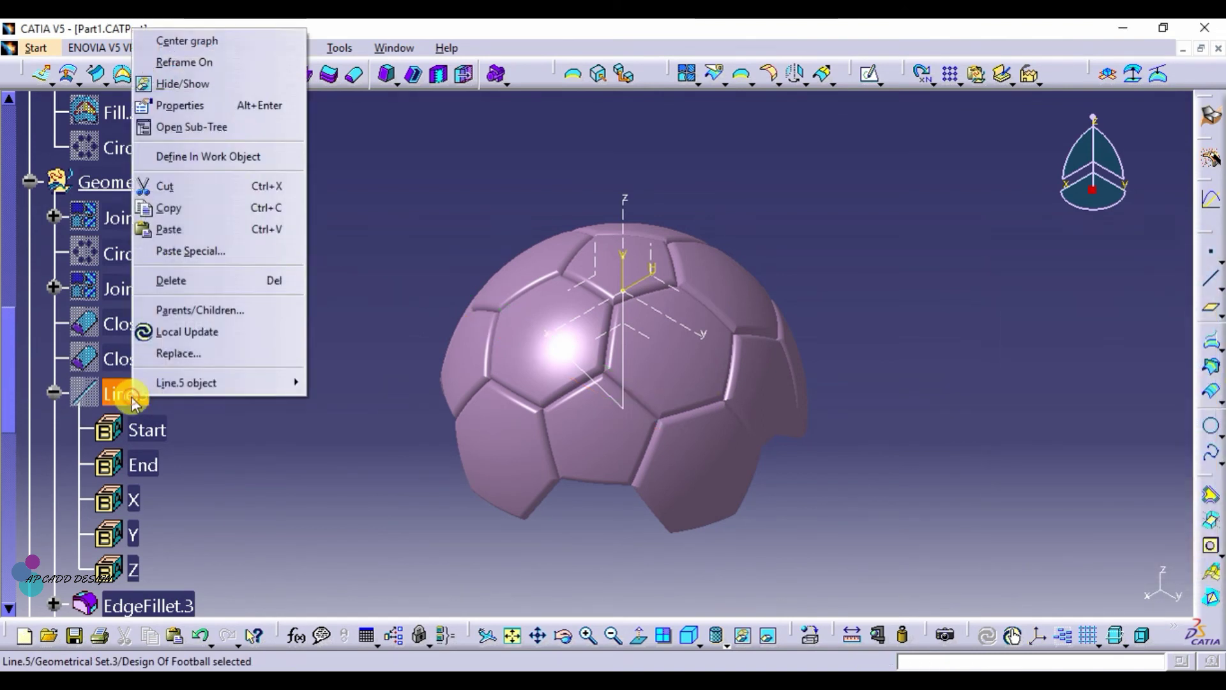
click(202, 85)
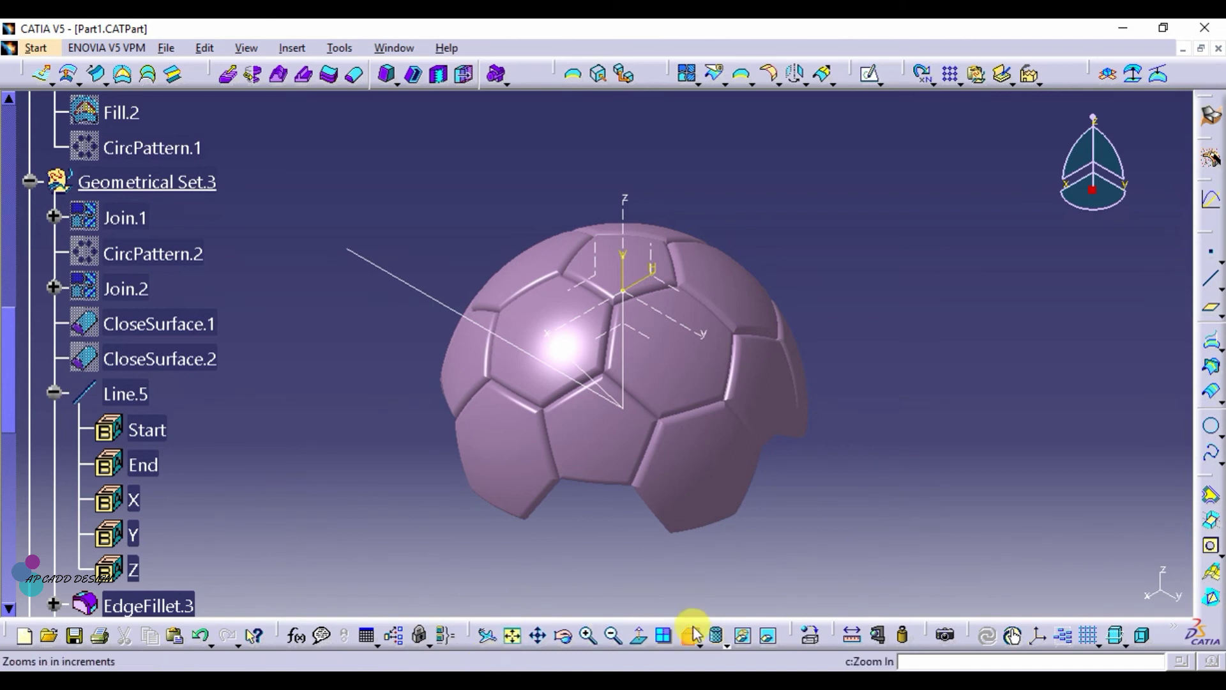
click(563, 635)
mouse_move(569, 596)
mouse_down()
mouse_move(585, 477)
mouse_move(573, 584)
mouse_up()
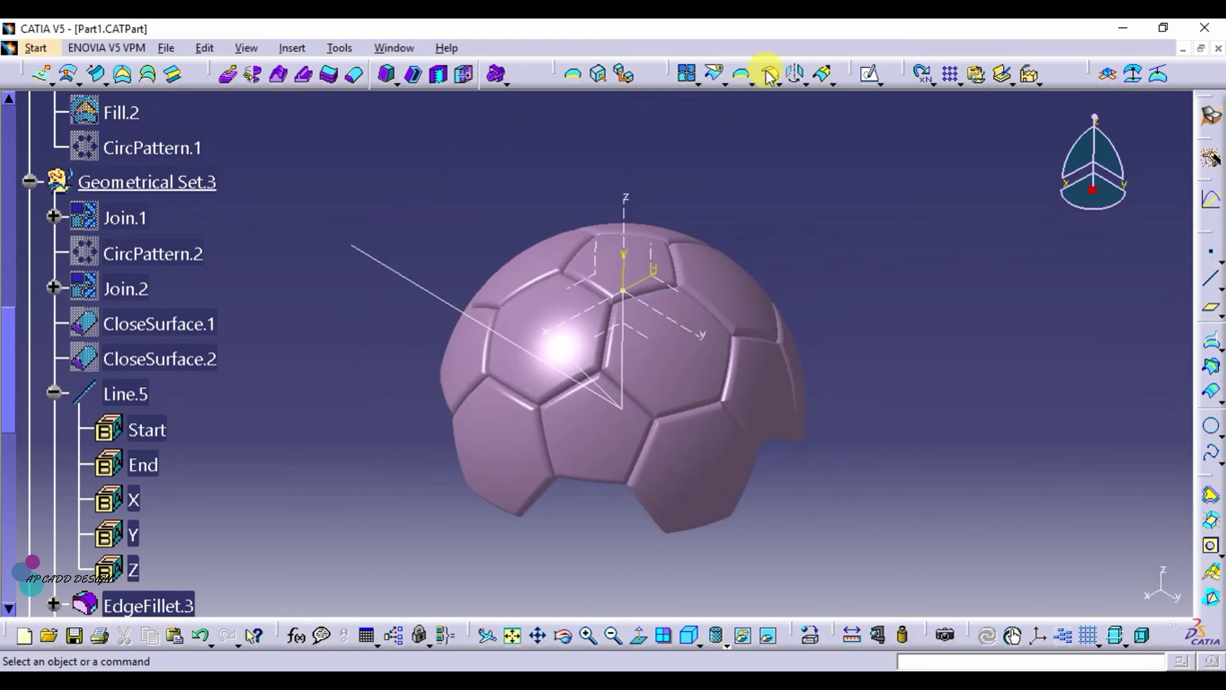
click(798, 75)
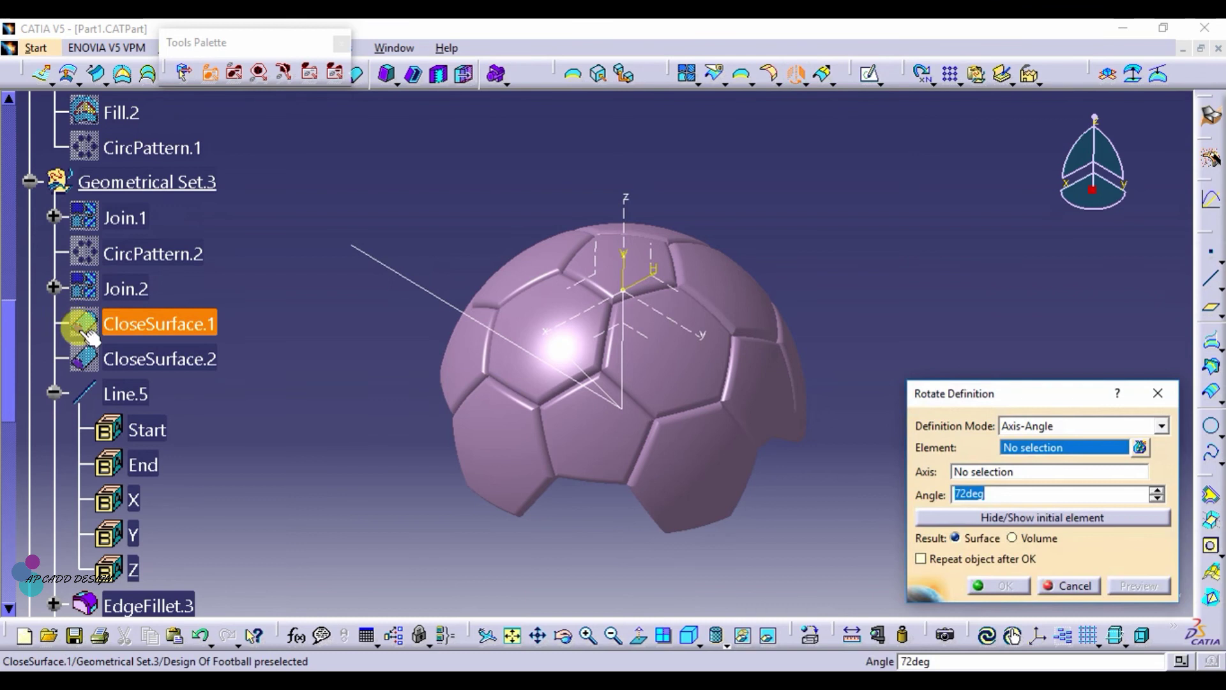
scroll(137, 345, down, 2)
scroll(140, 351, down, 2)
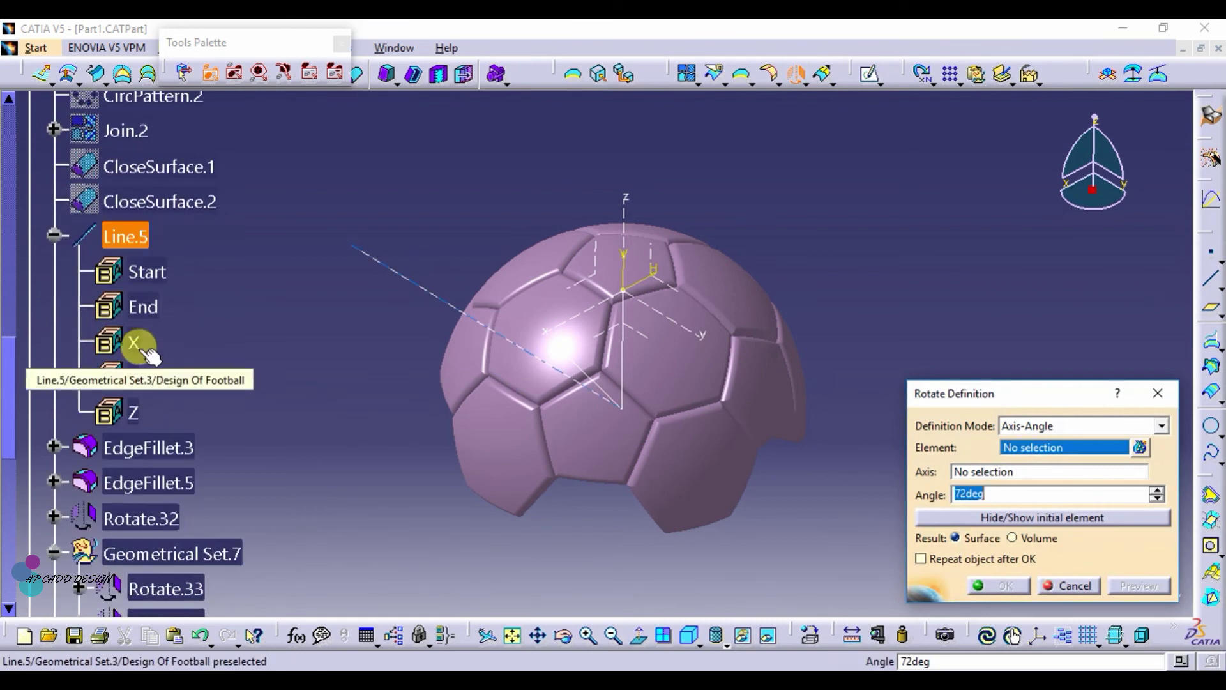
scroll(146, 354, down, 1)
scroll(146, 353, down, 8)
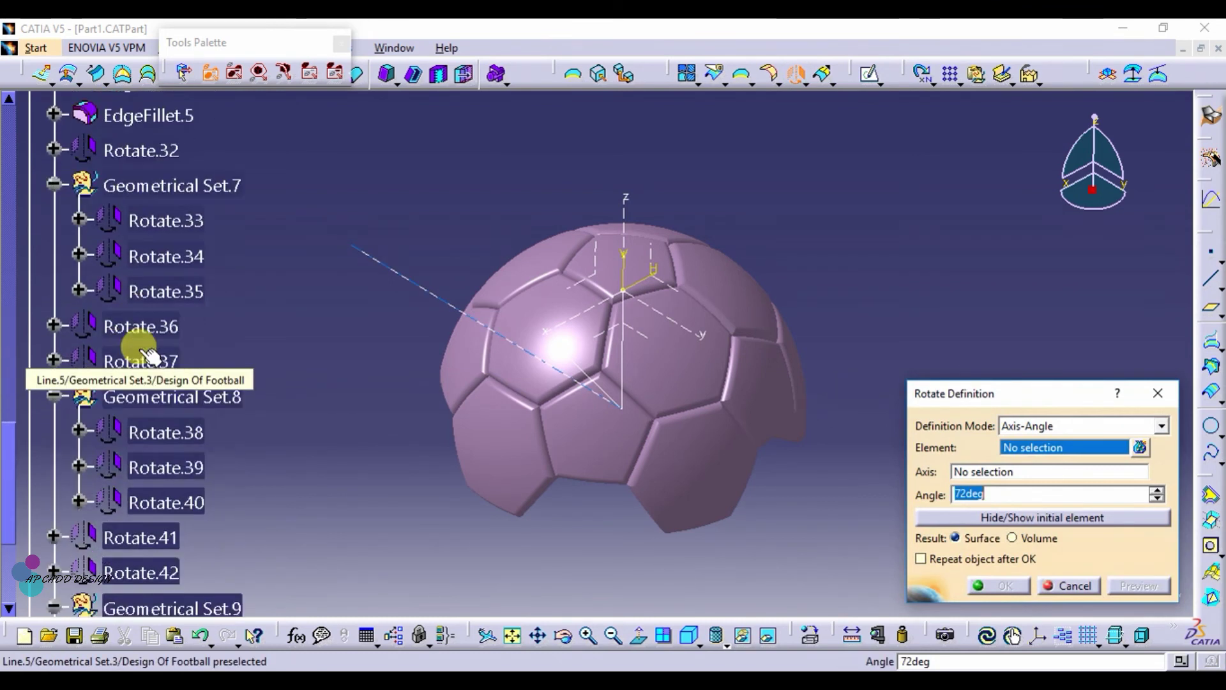
scroll(163, 358, down, 3)
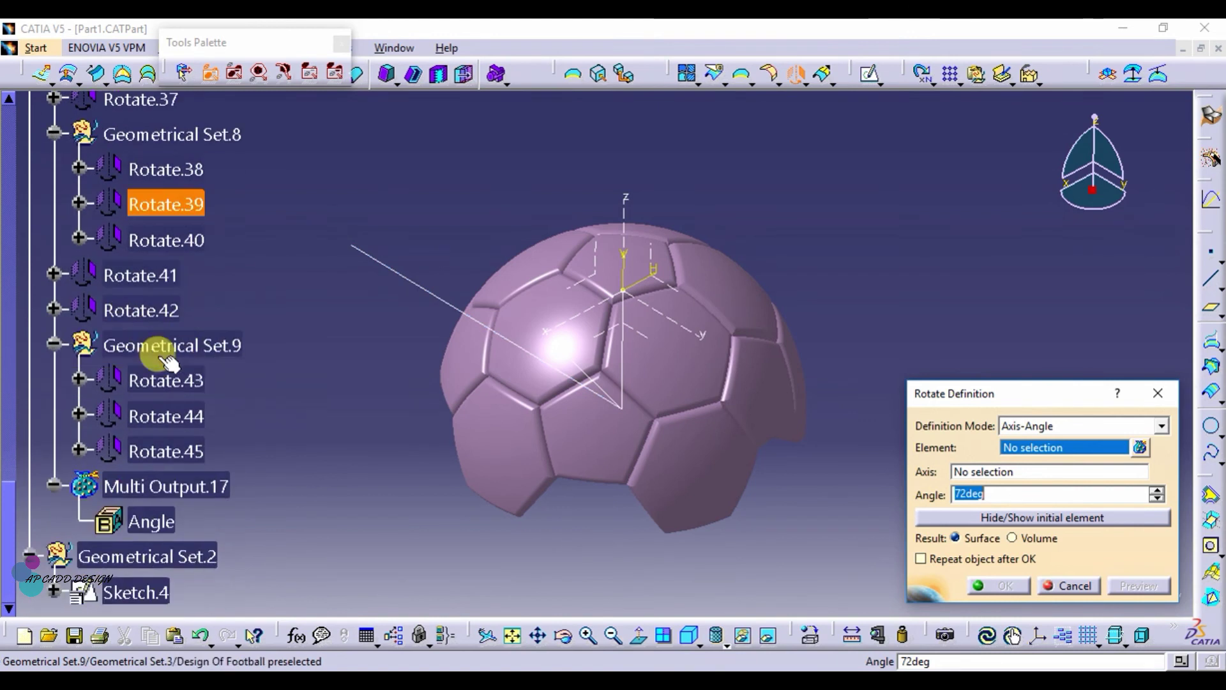
click(182, 453)
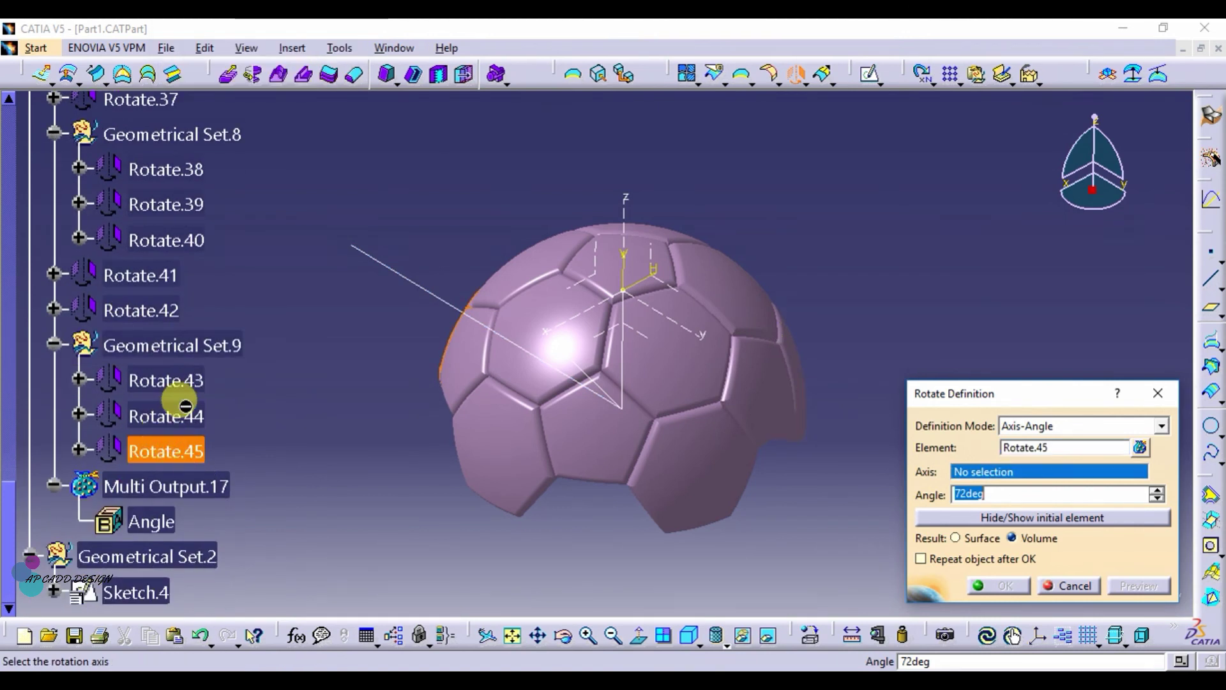
click(1158, 392)
click(301, 458)
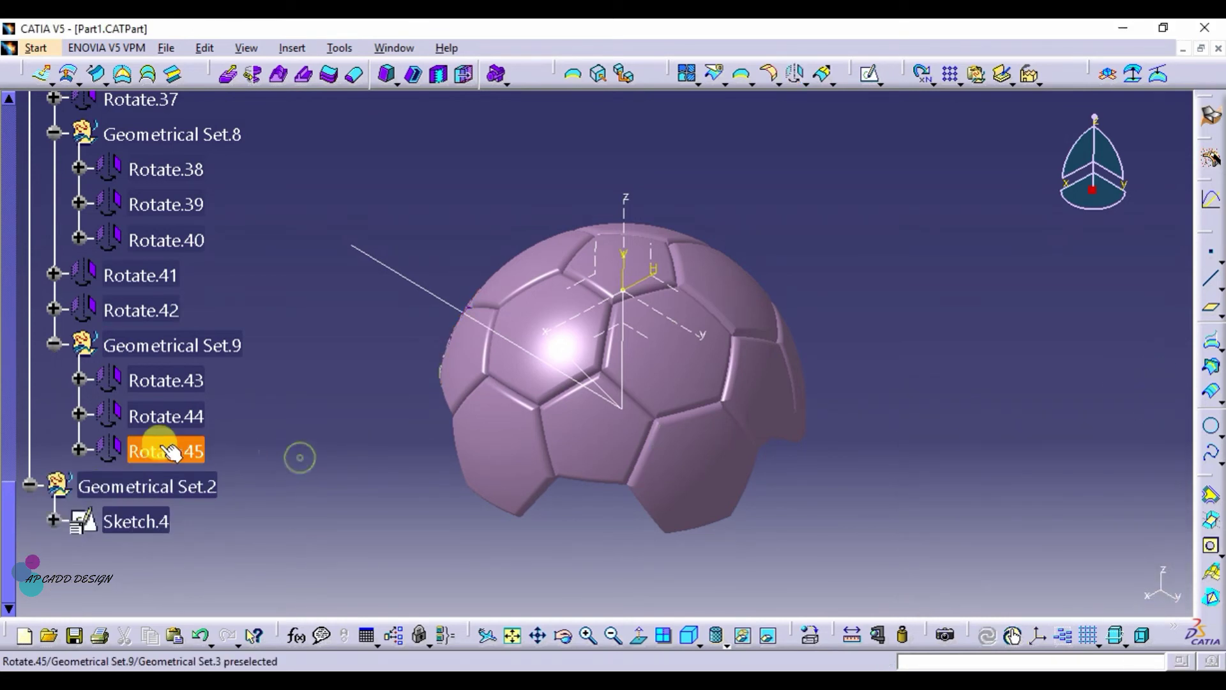
Step: Rotate all the half-ball panels together, EdgeFillet.3, EdgeFillet.5 and Rotate.32 through Rotate.45, by 180 degrees about Line.5 to close the ball
ctrl+click(166, 415)
ctrl+click(166, 380)
ctrl+click(141, 275)
ctrl+click(141, 309)
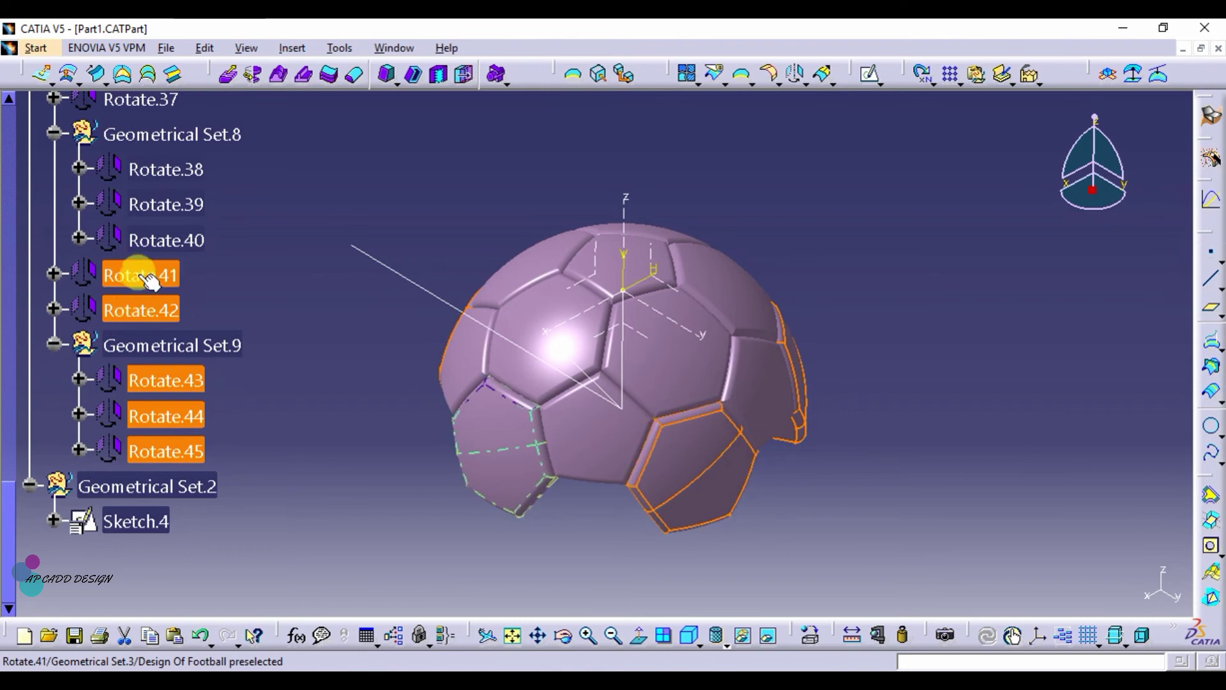
ctrl+click(168, 241)
ctrl+click(186, 202)
ctrl+click(191, 170)
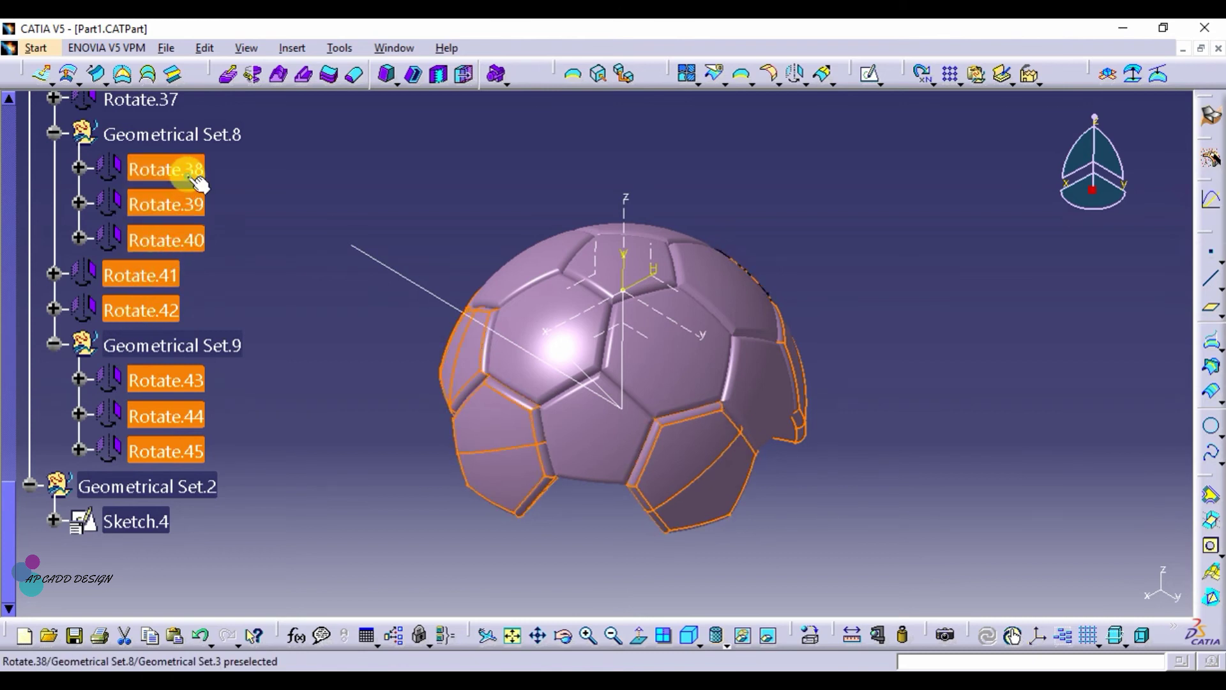
drag(9, 505, 9, 418)
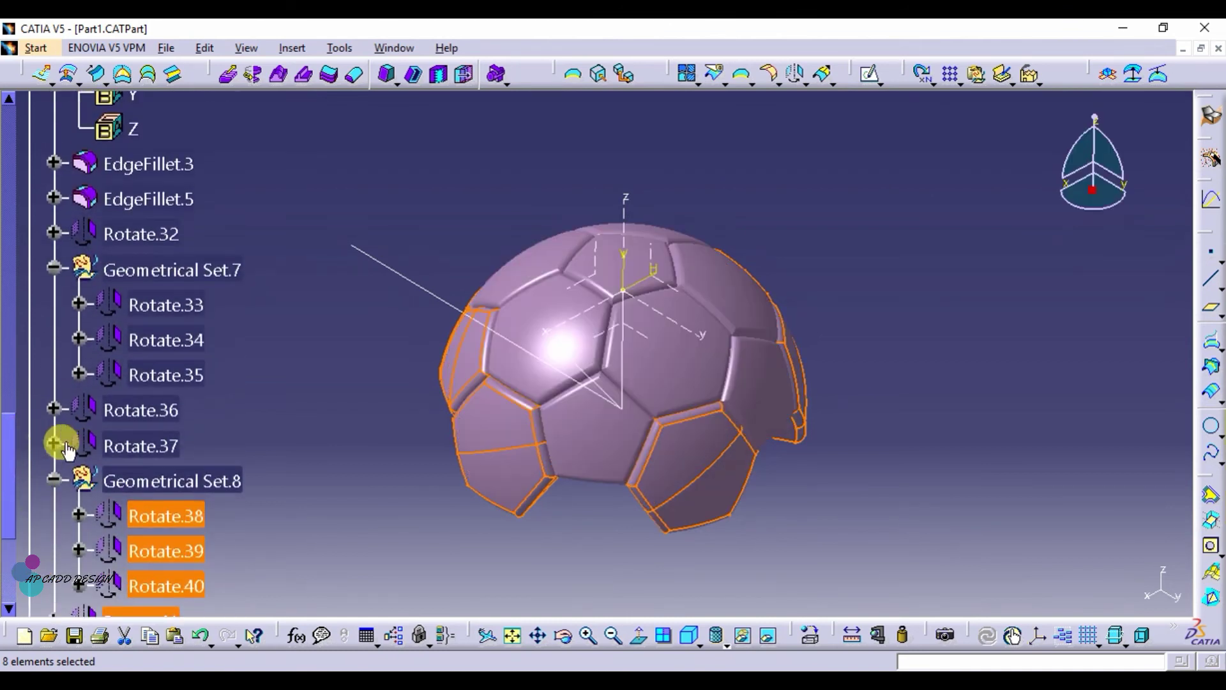
ctrl+click(108, 441)
ctrl+click(131, 408)
ctrl+click(175, 376)
ctrl+click(184, 339)
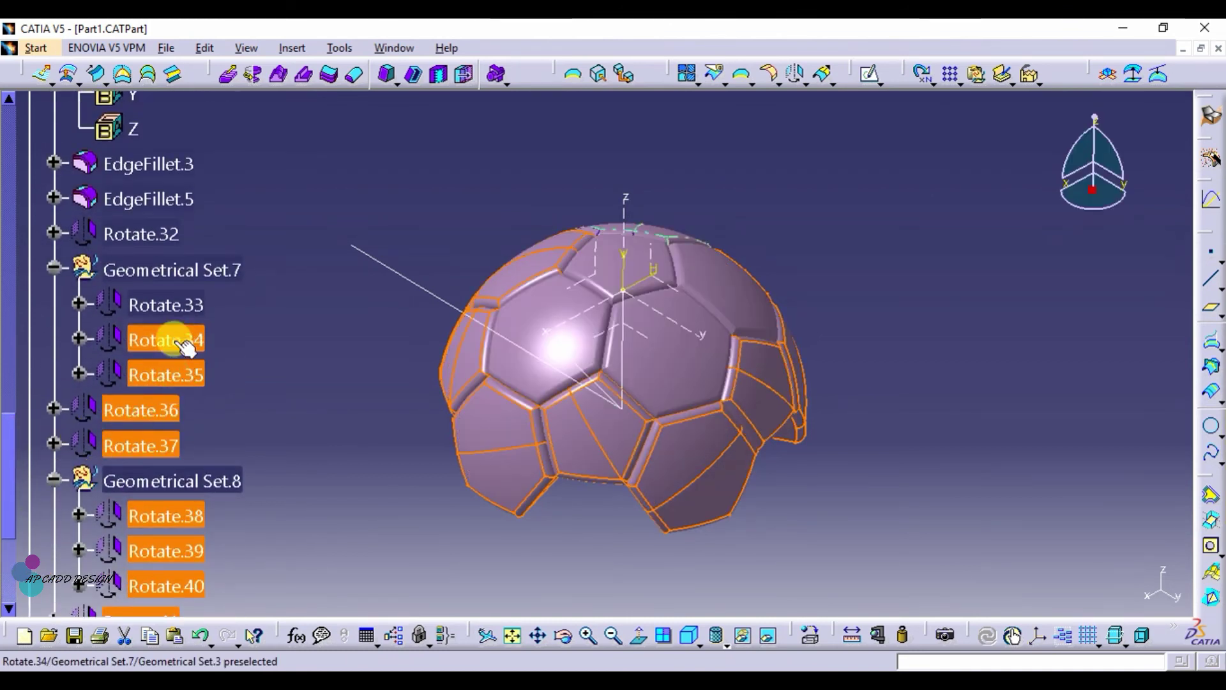
ctrl+click(171, 305)
ctrl+click(174, 236)
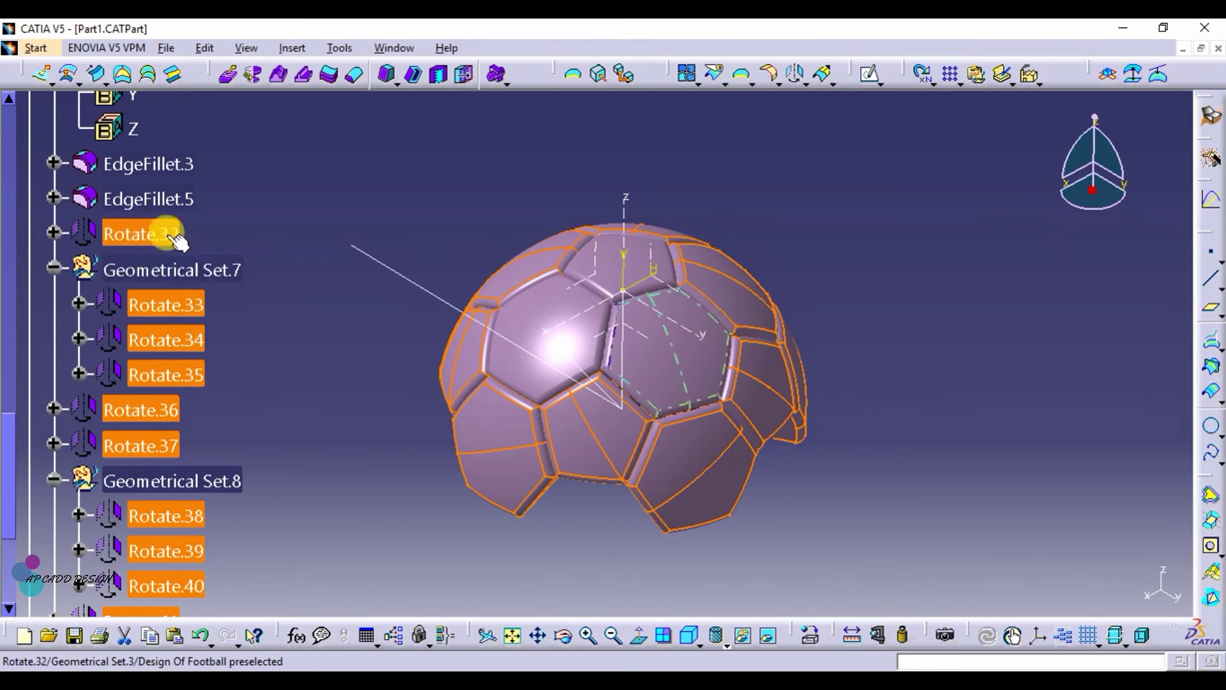
ctrl+click(177, 206)
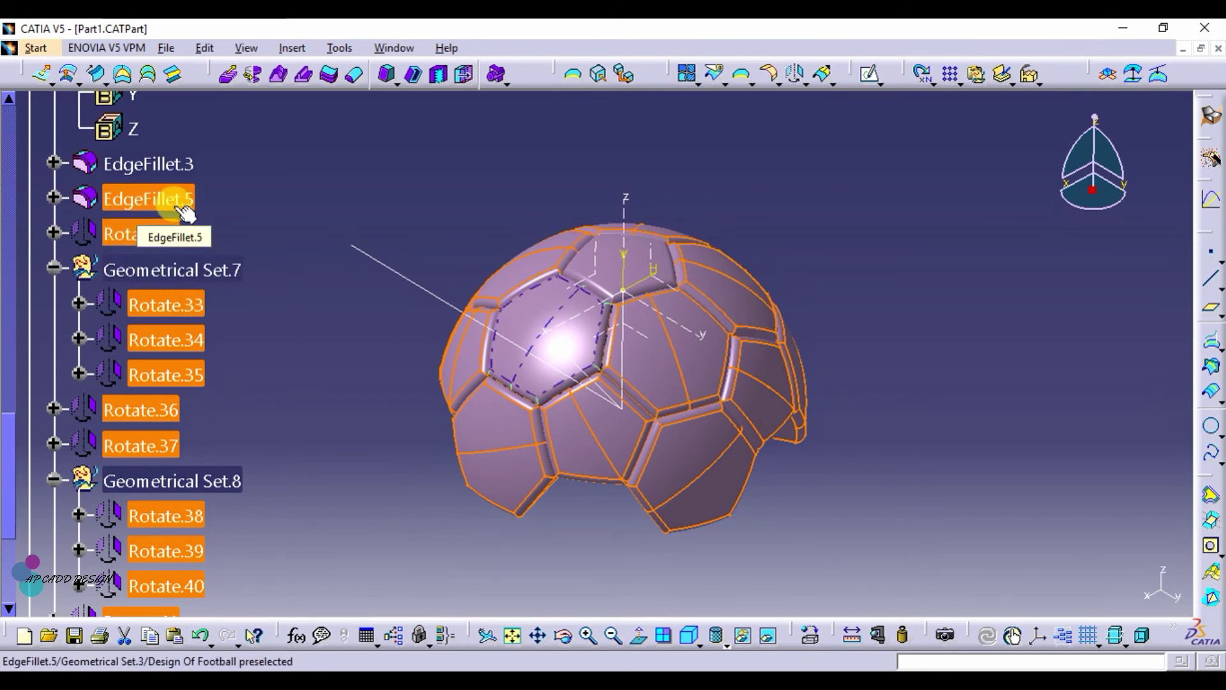
ctrl+click(174, 166)
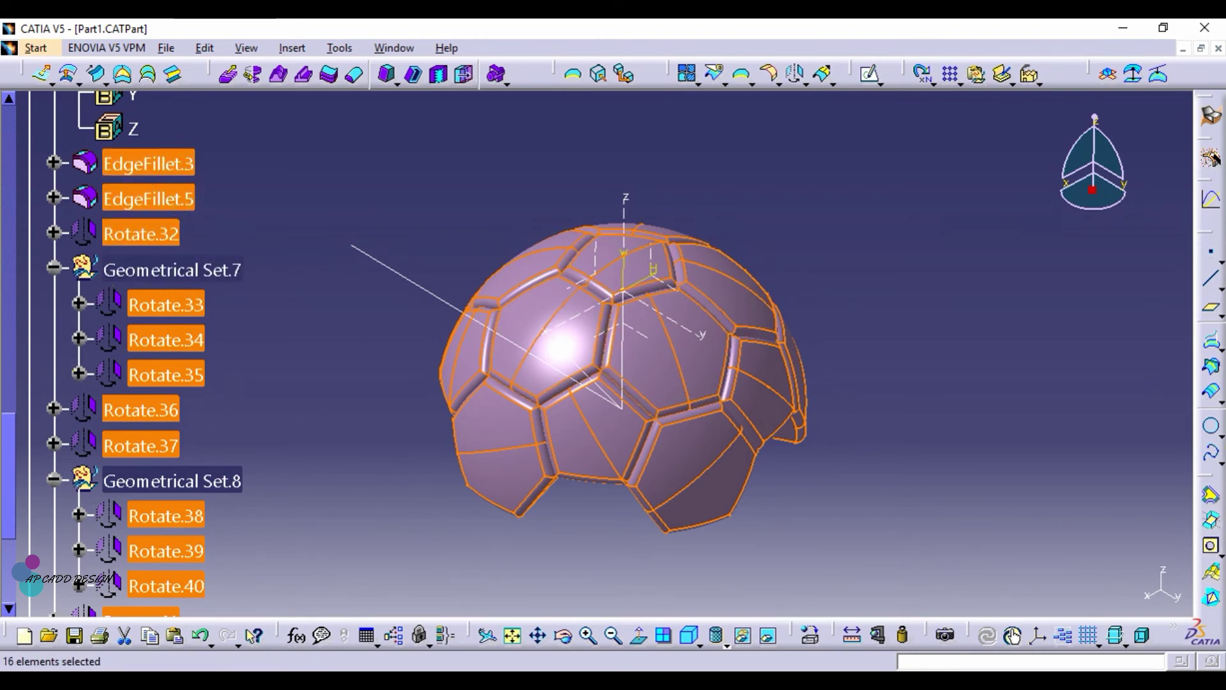
drag(14, 461, 13, 401)
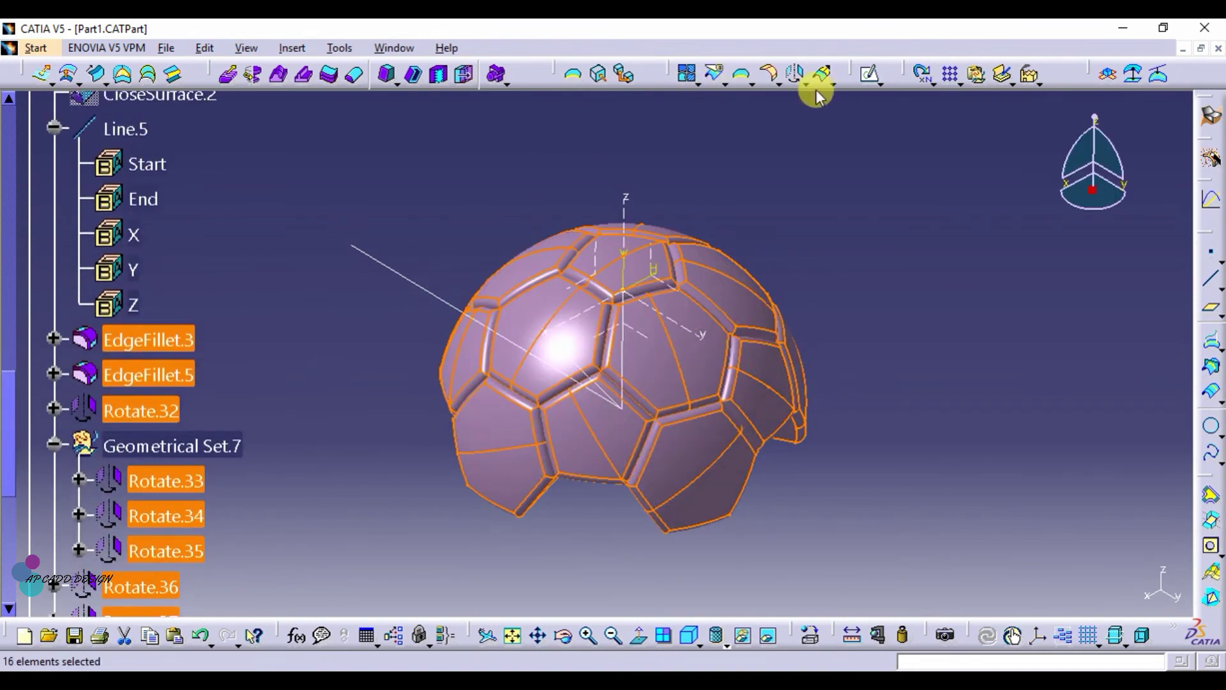
click(794, 69)
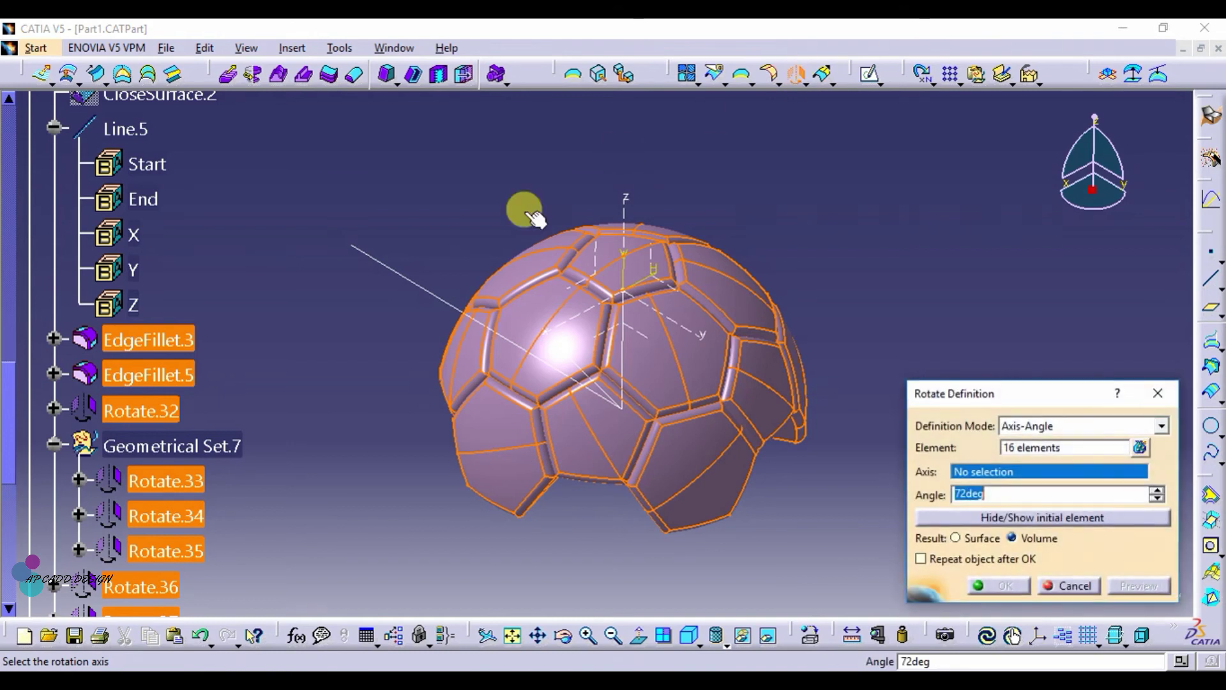
click(447, 304)
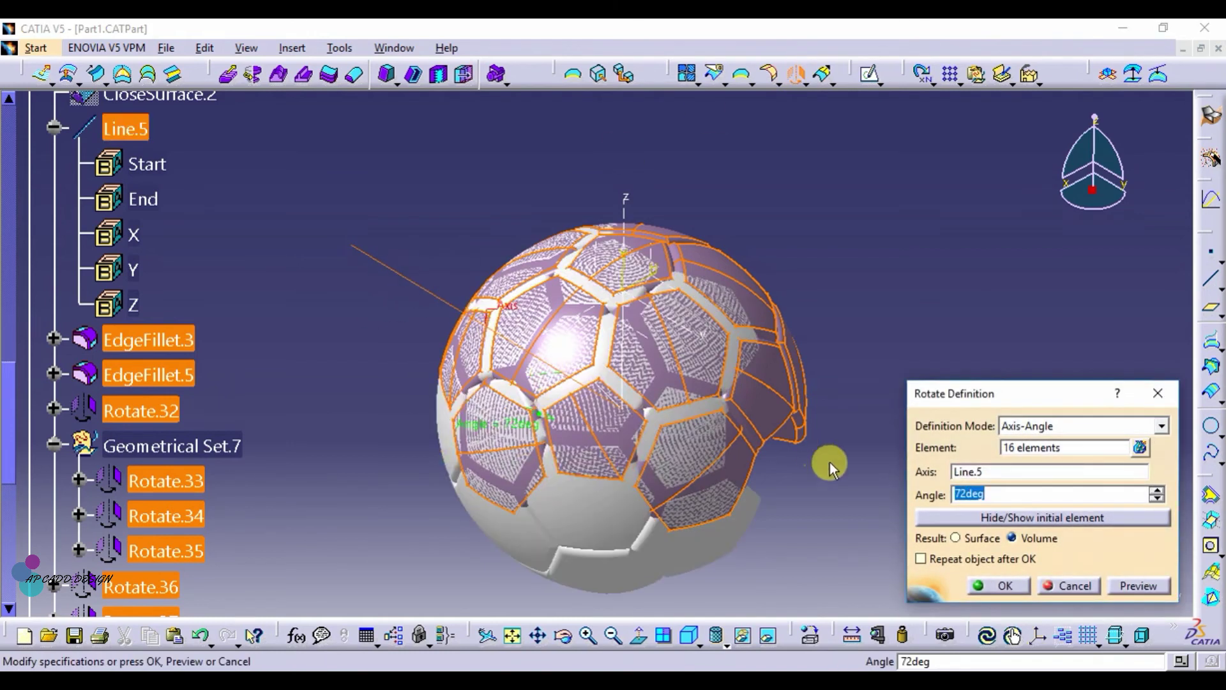
text(180)
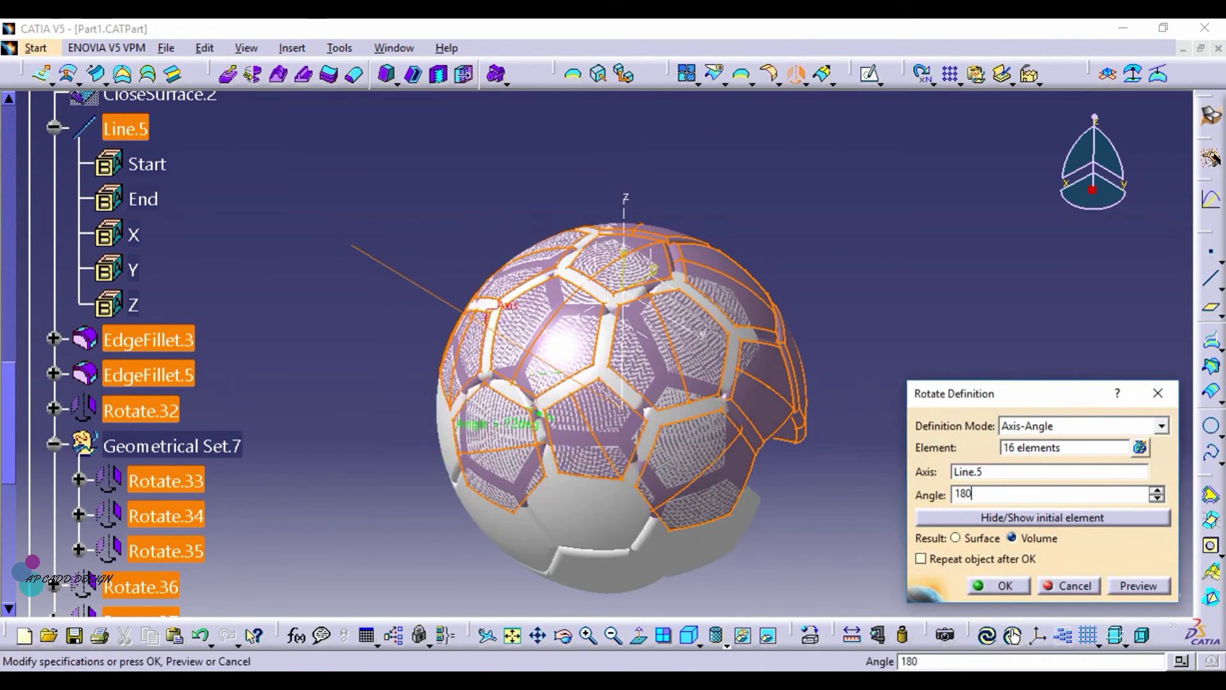
click(1135, 593)
click(1015, 587)
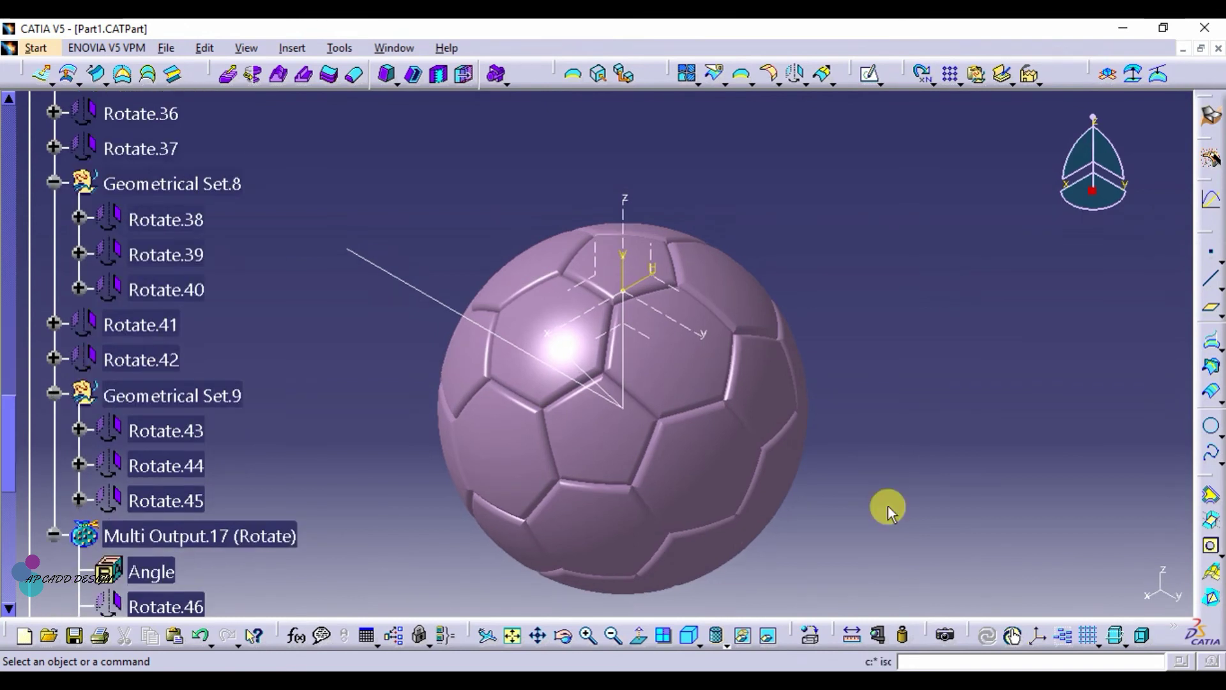
Step: Set the fill color of the lower hexagon panels Rotate.41 through Rotate.45 to white
click(199, 502)
ctrl+click(194, 468)
ctrl+click(194, 432)
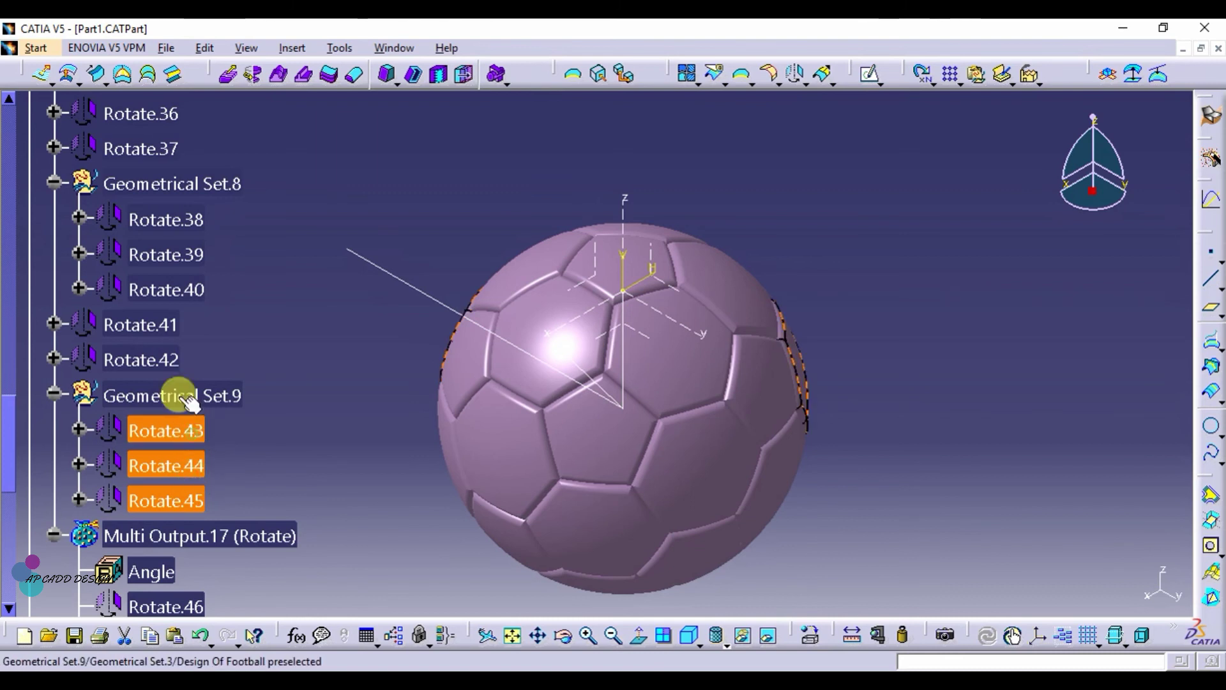
ctrl+click(173, 360)
ctrl+click(161, 325)
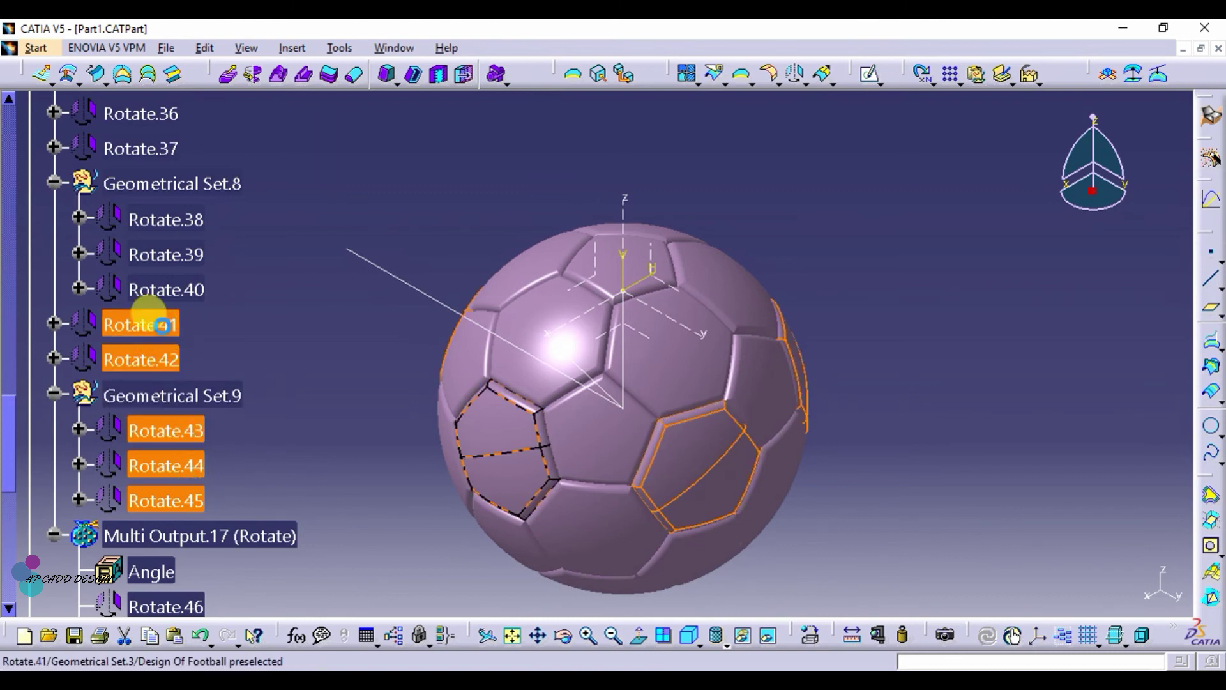
right_click(163, 325)
click(207, 380)
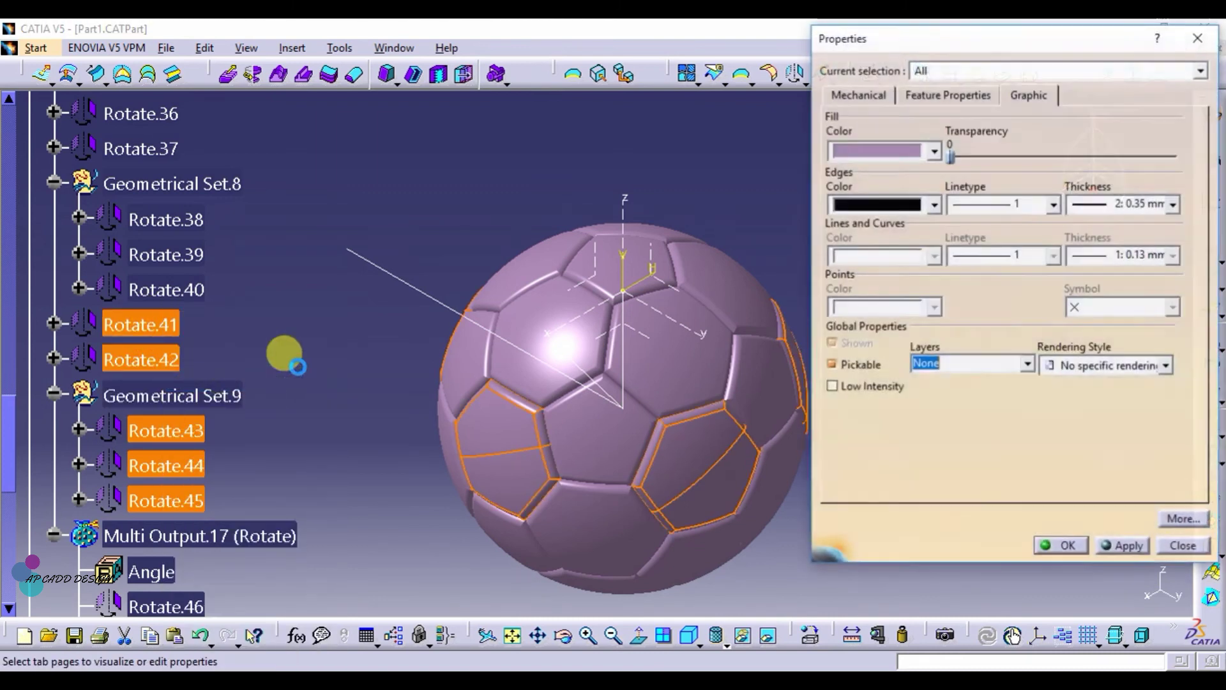
click(934, 151)
scroll(913, 192, up, 1)
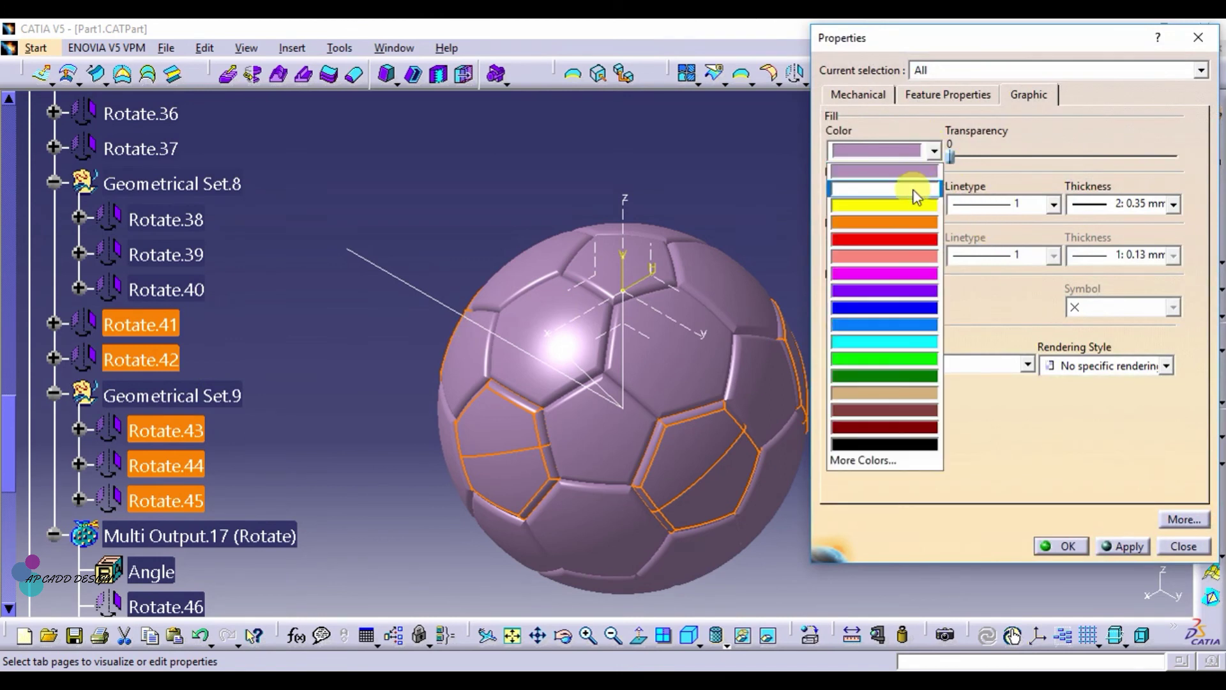
click(912, 189)
click(1058, 547)
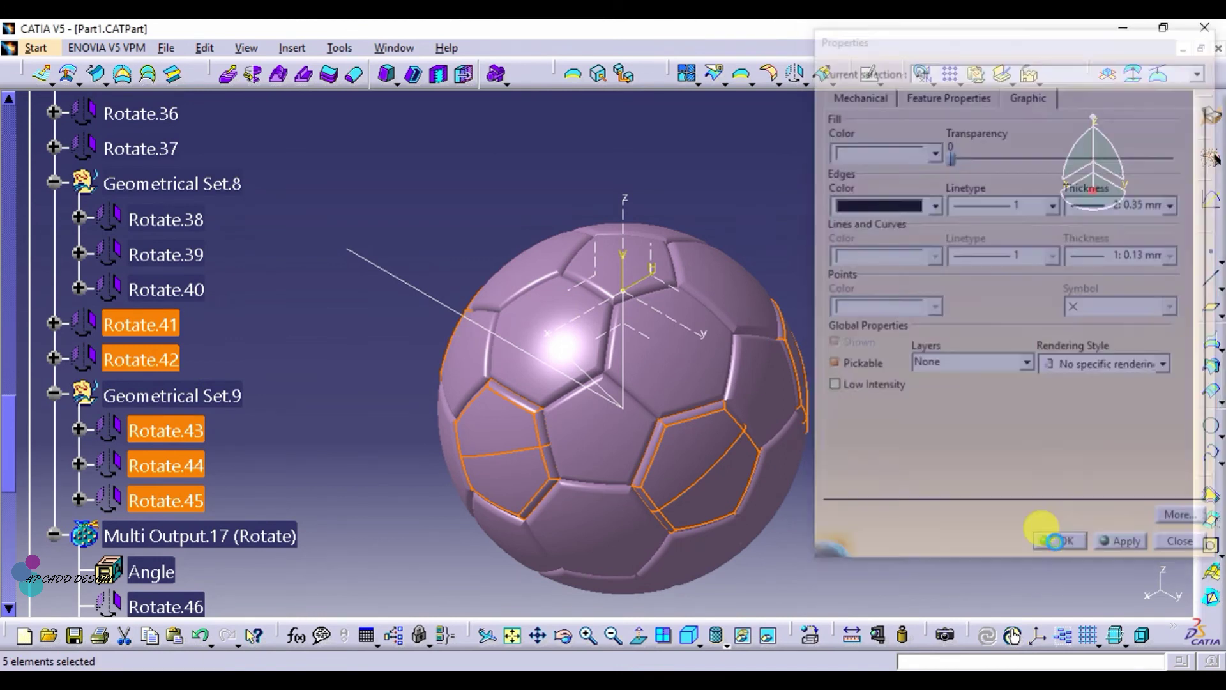
click(897, 342)
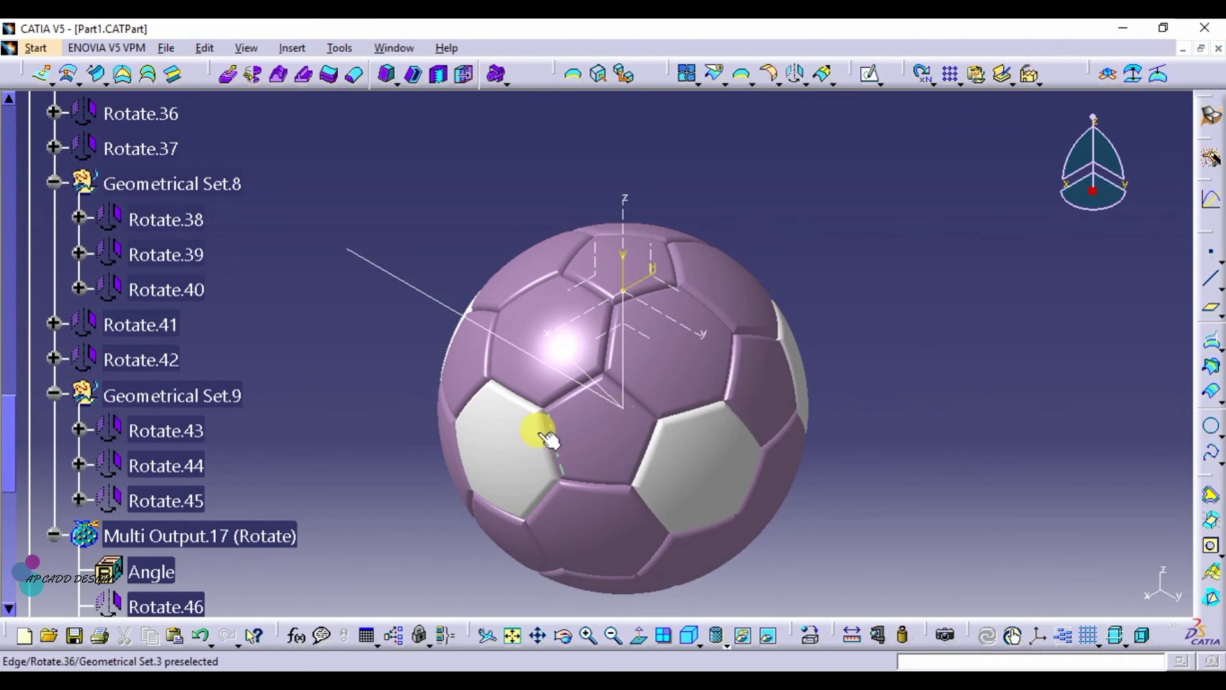
Step: Set the fill color of the pentagon panels Rotate.36 through Rotate.40 to black
scroll(323, 412, up, 1)
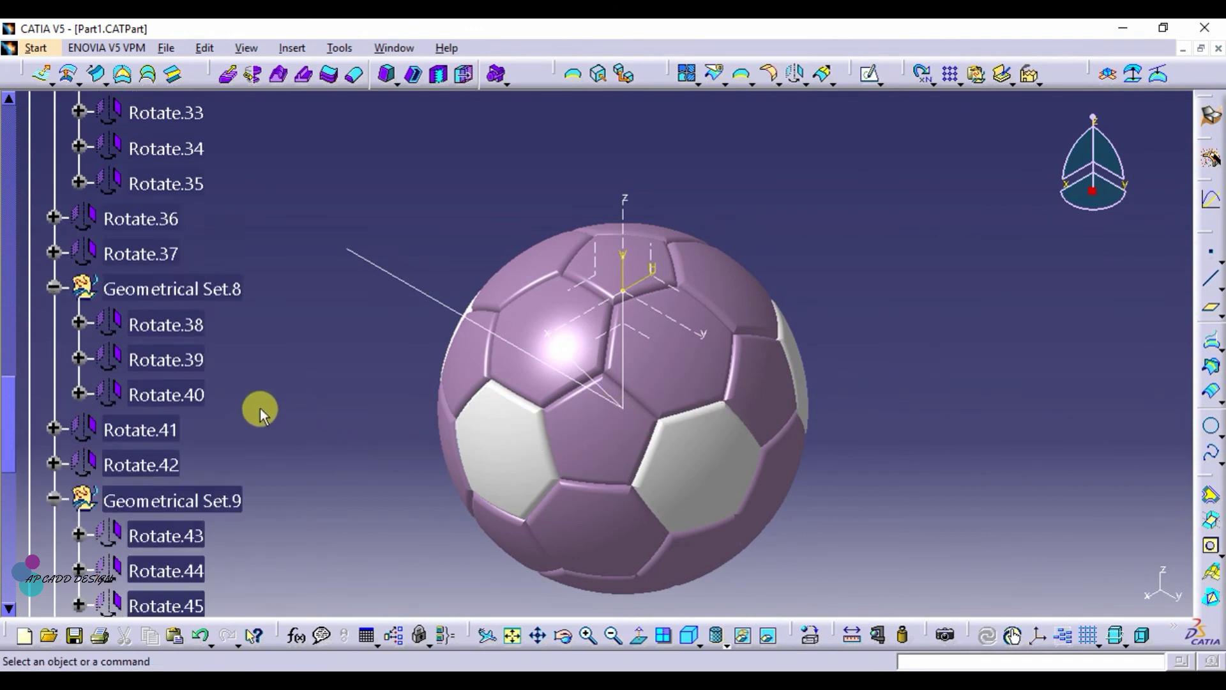
click(185, 391)
ctrl+click(190, 359)
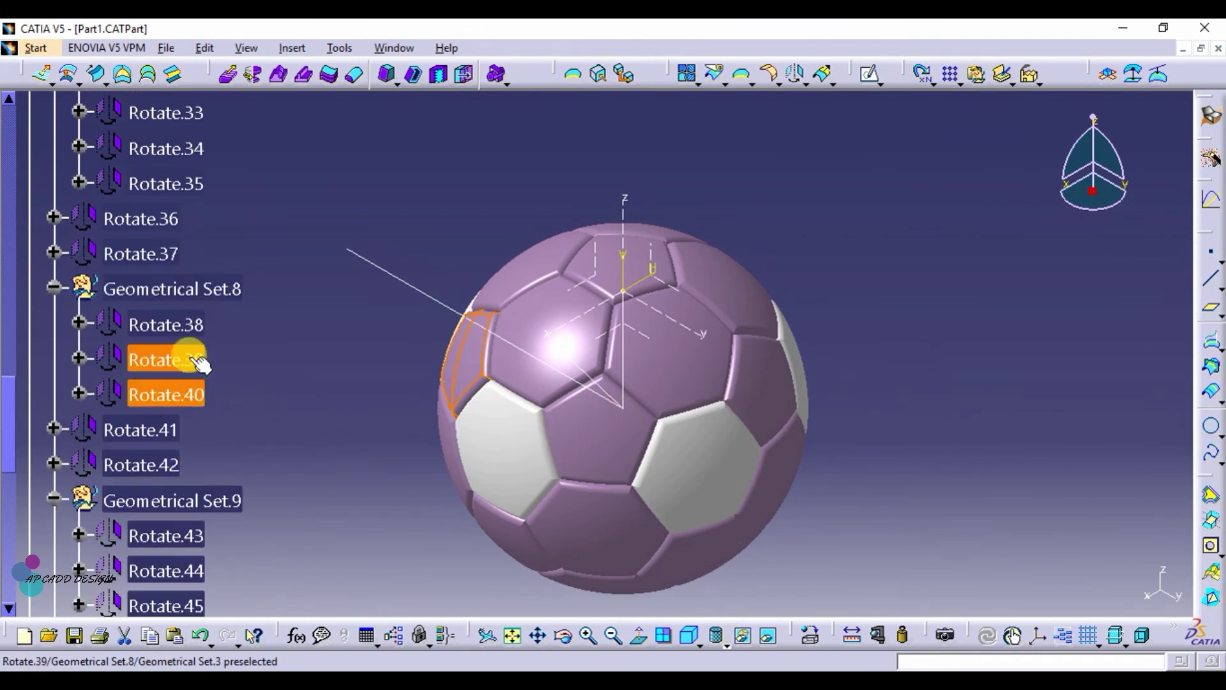
ctrl+click(186, 324)
ctrl+click(185, 253)
ctrl+click(164, 217)
right_click(164, 217)
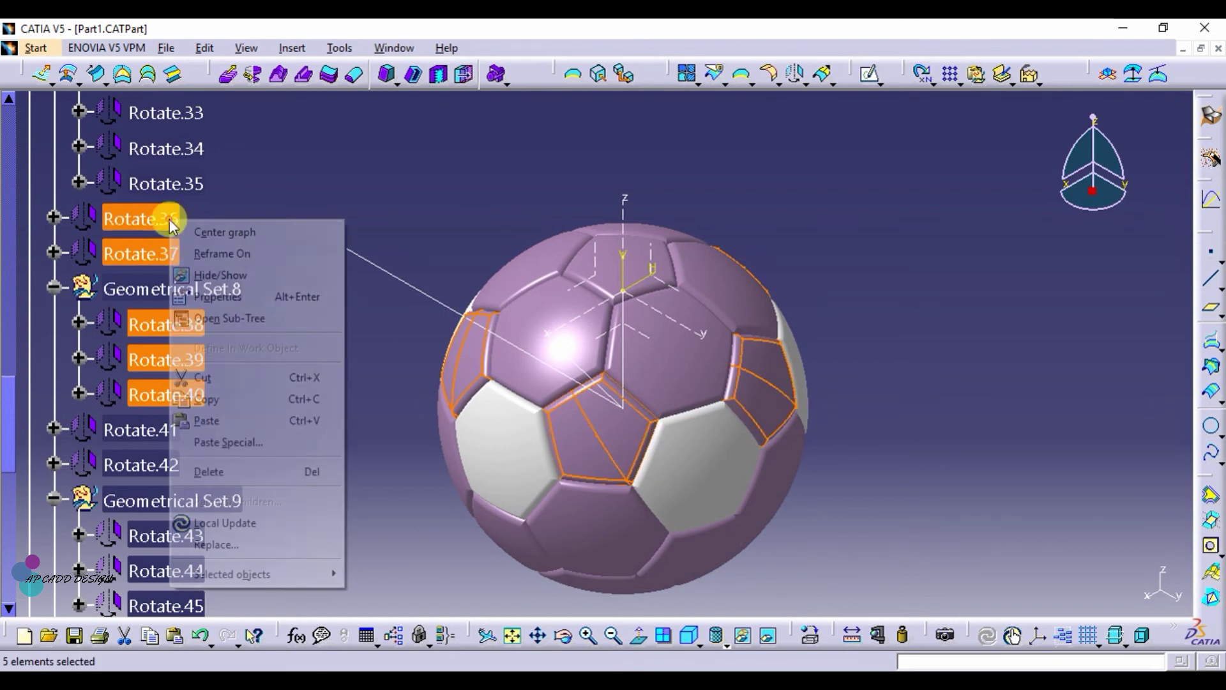
click(236, 297)
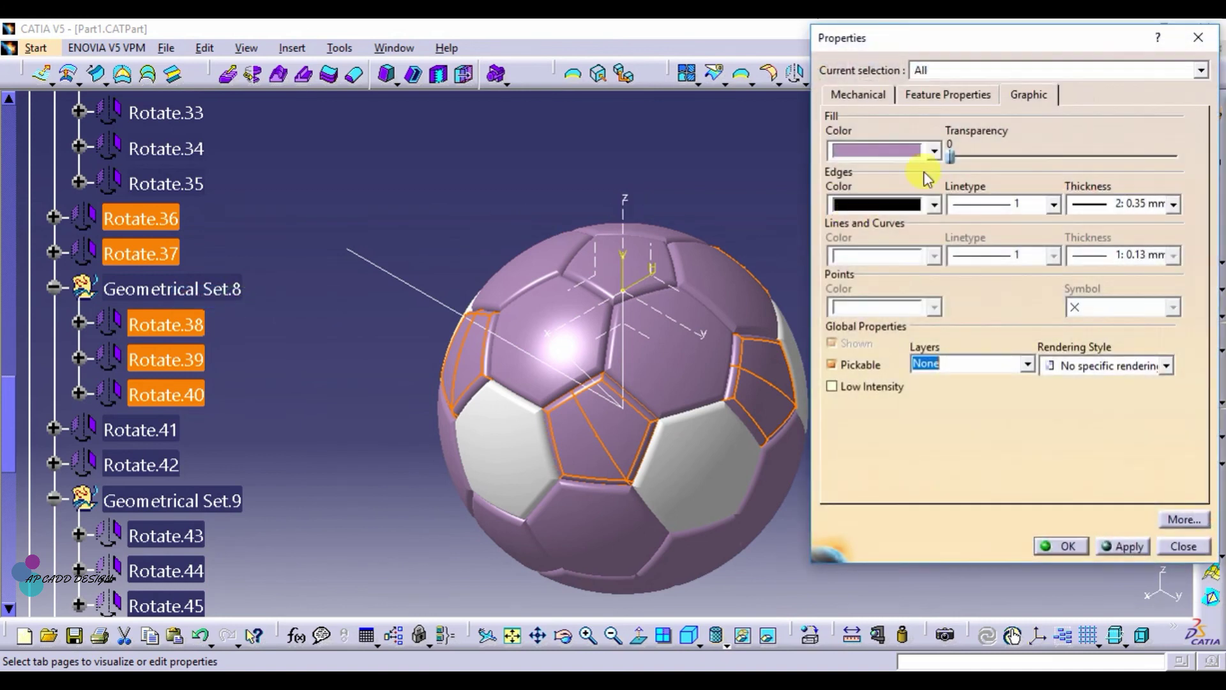
click(929, 157)
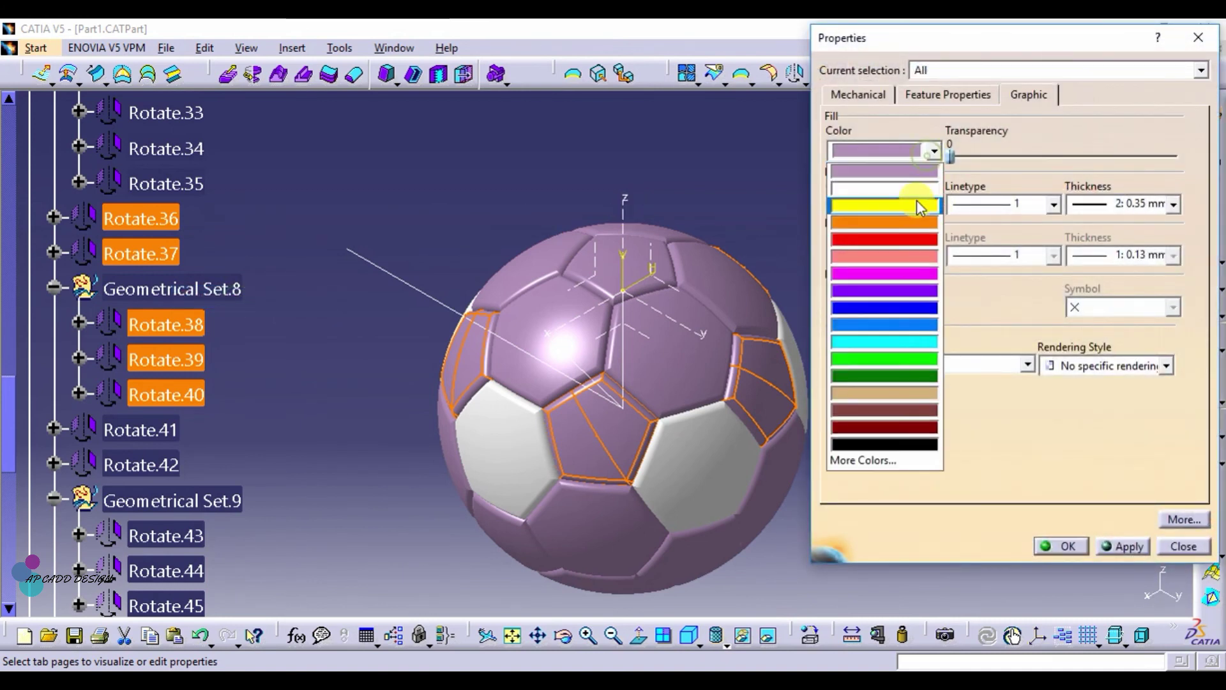
click(881, 450)
click(1055, 547)
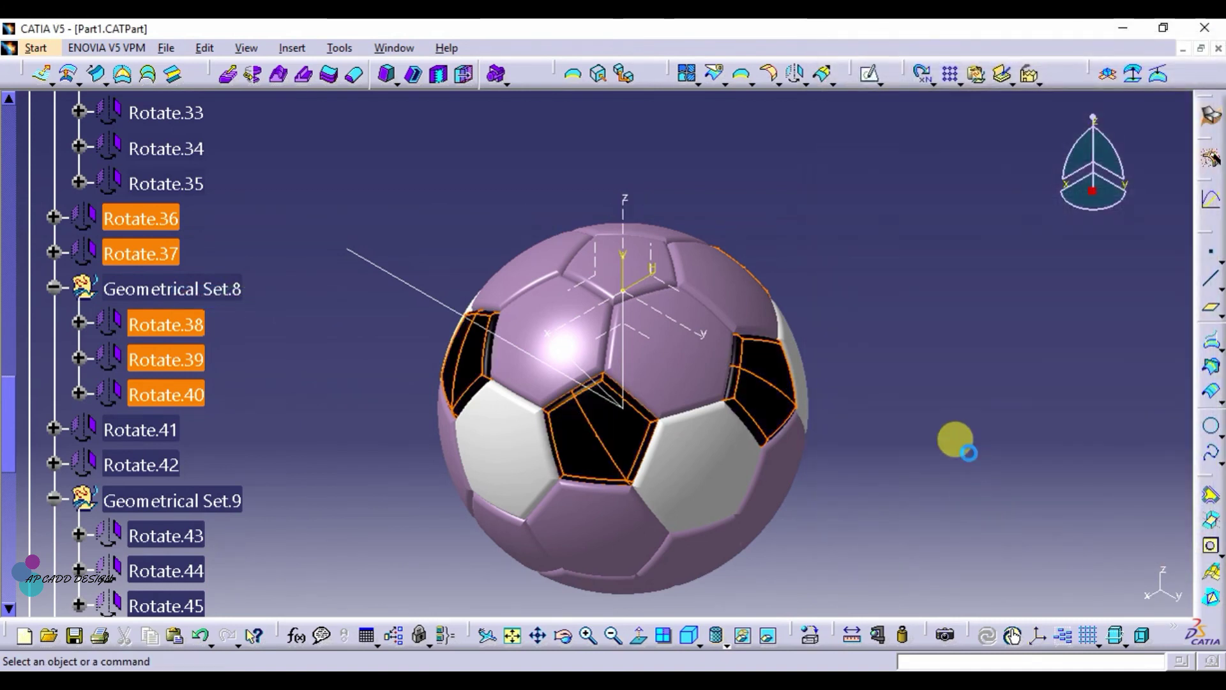
click(961, 443)
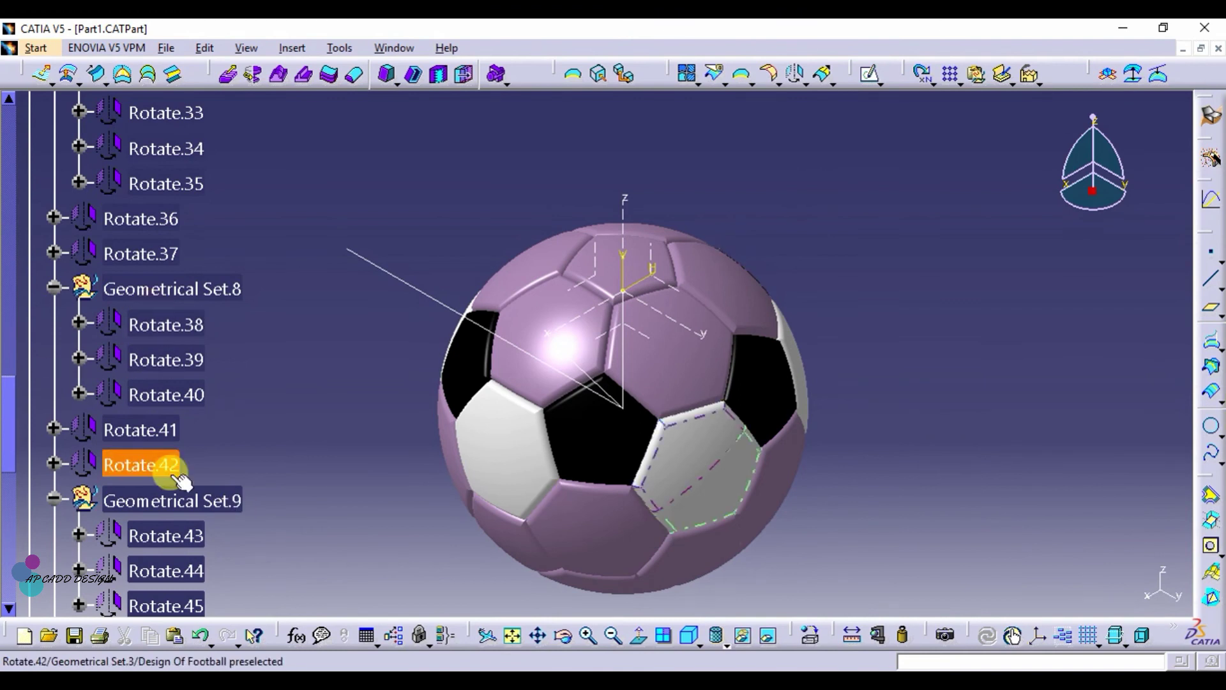
Step: Set the fill color of the upper hexagon panels EdgeFillet.5 and Rotate.32 through Rotate.35 to white
scroll(192, 475, down, 1)
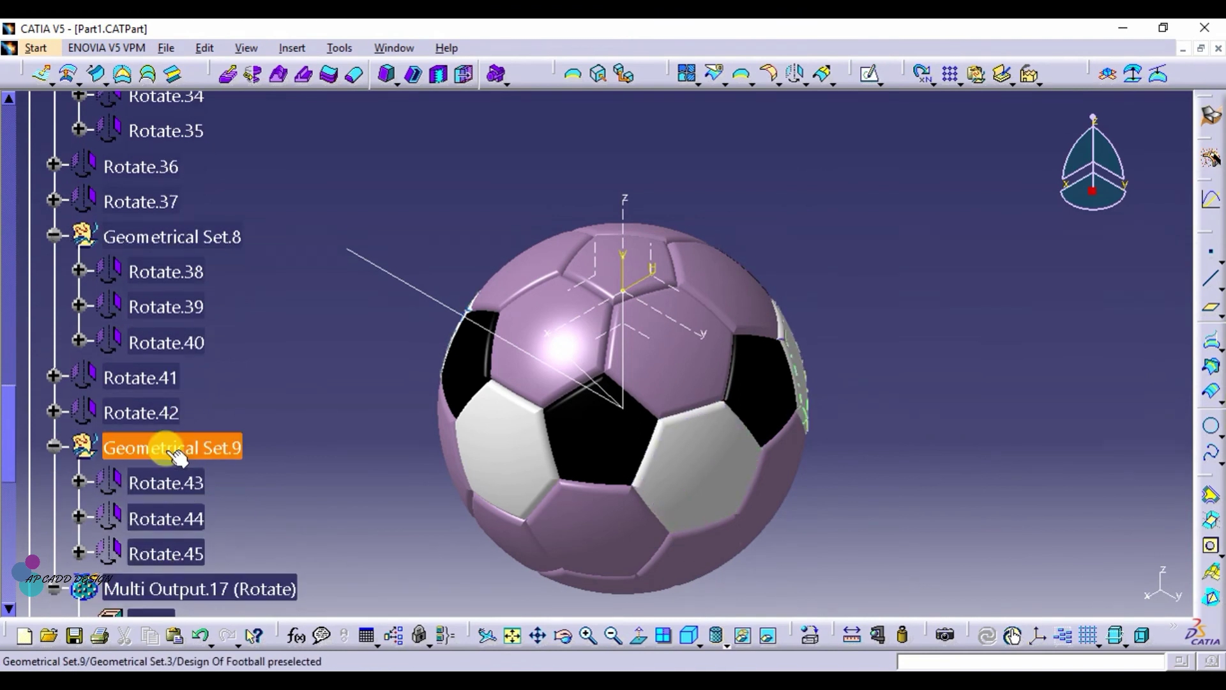
scroll(182, 378, up, 2)
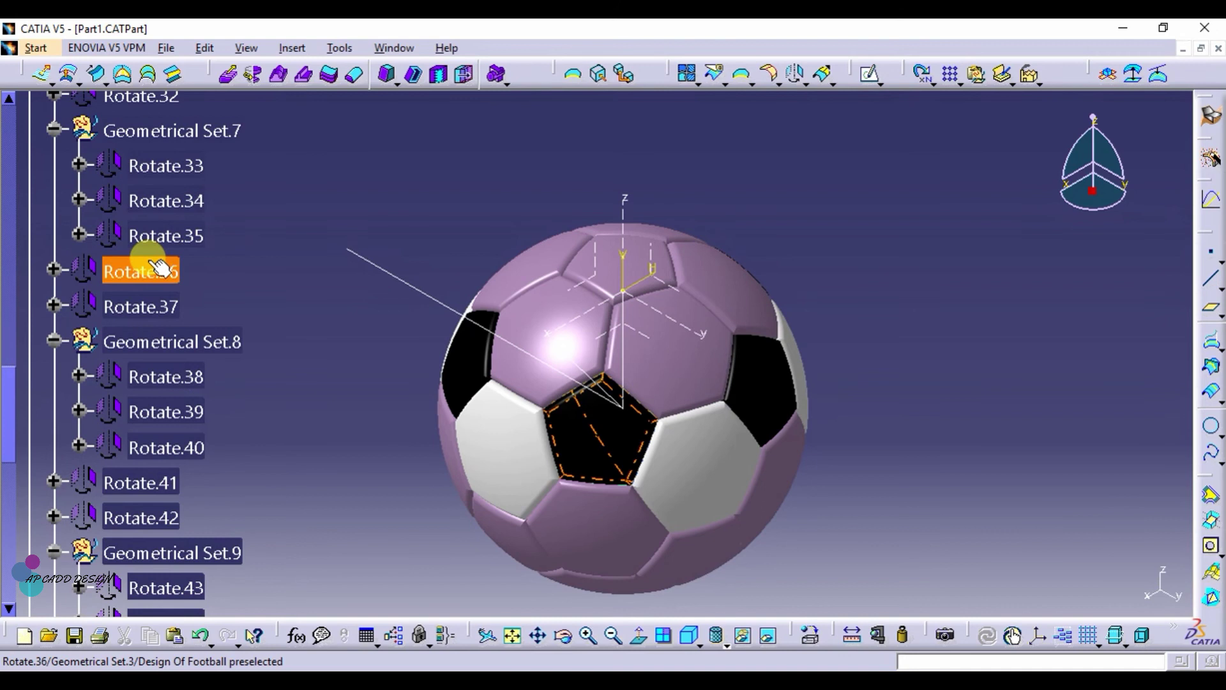
scroll(172, 241, up, 2)
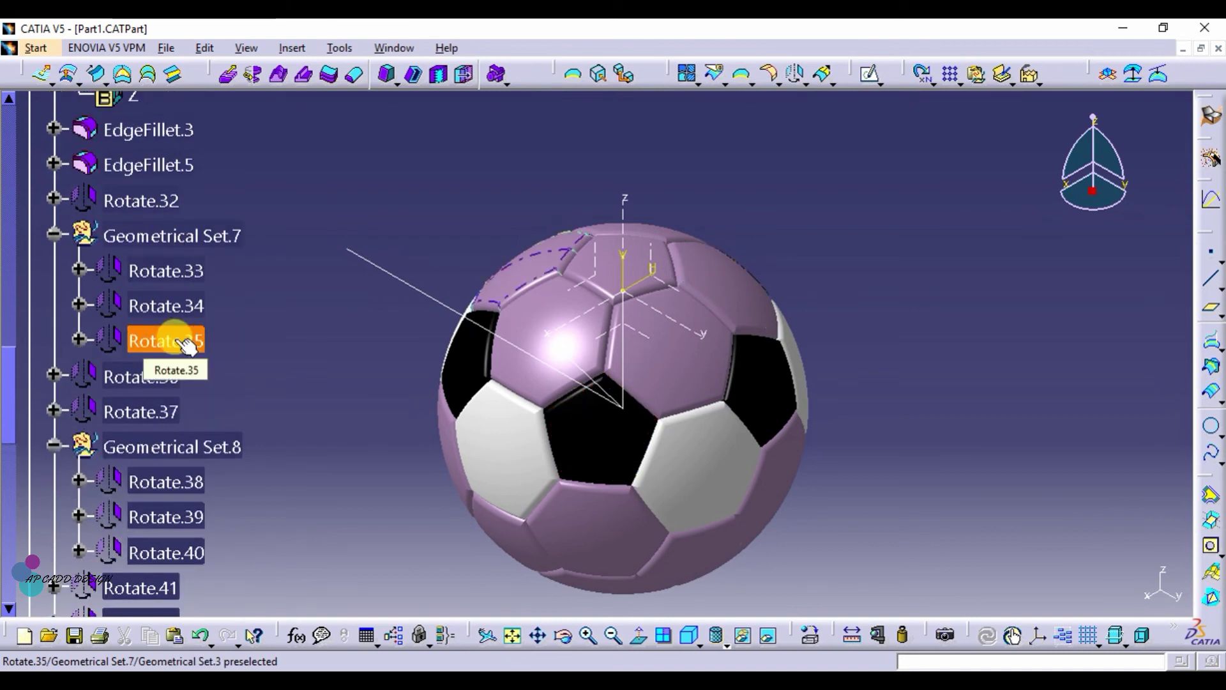
ctrl+click(189, 304)
ctrl+click(185, 269)
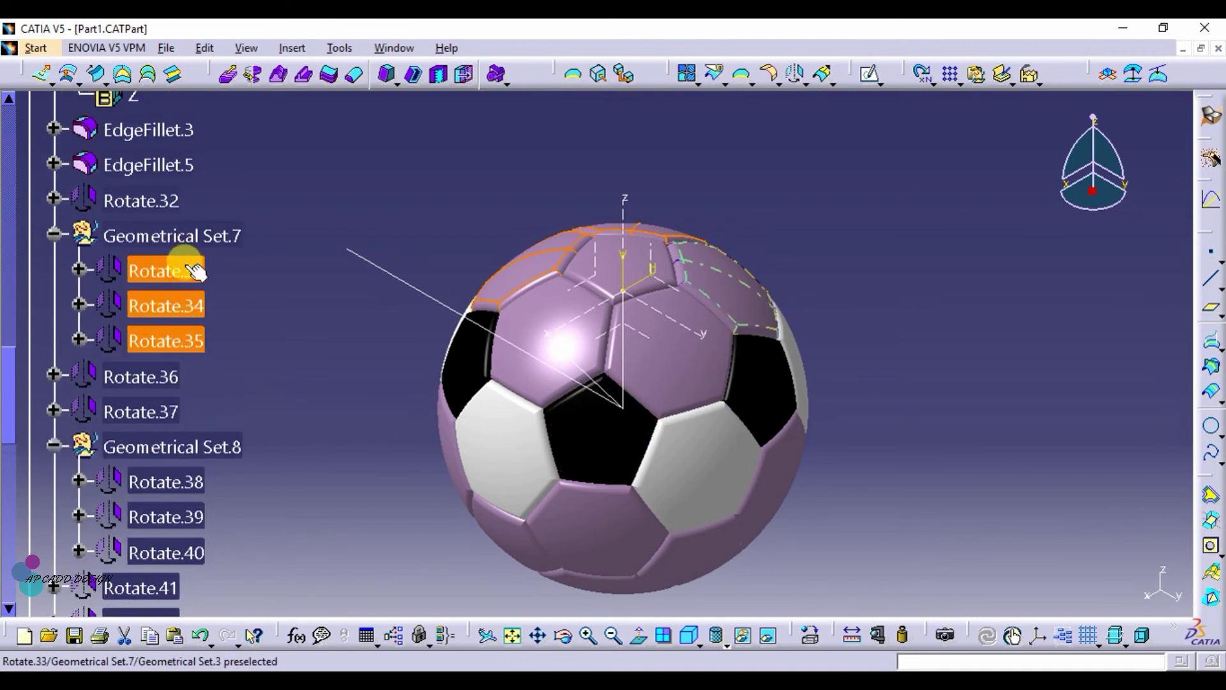
ctrl+click(170, 203)
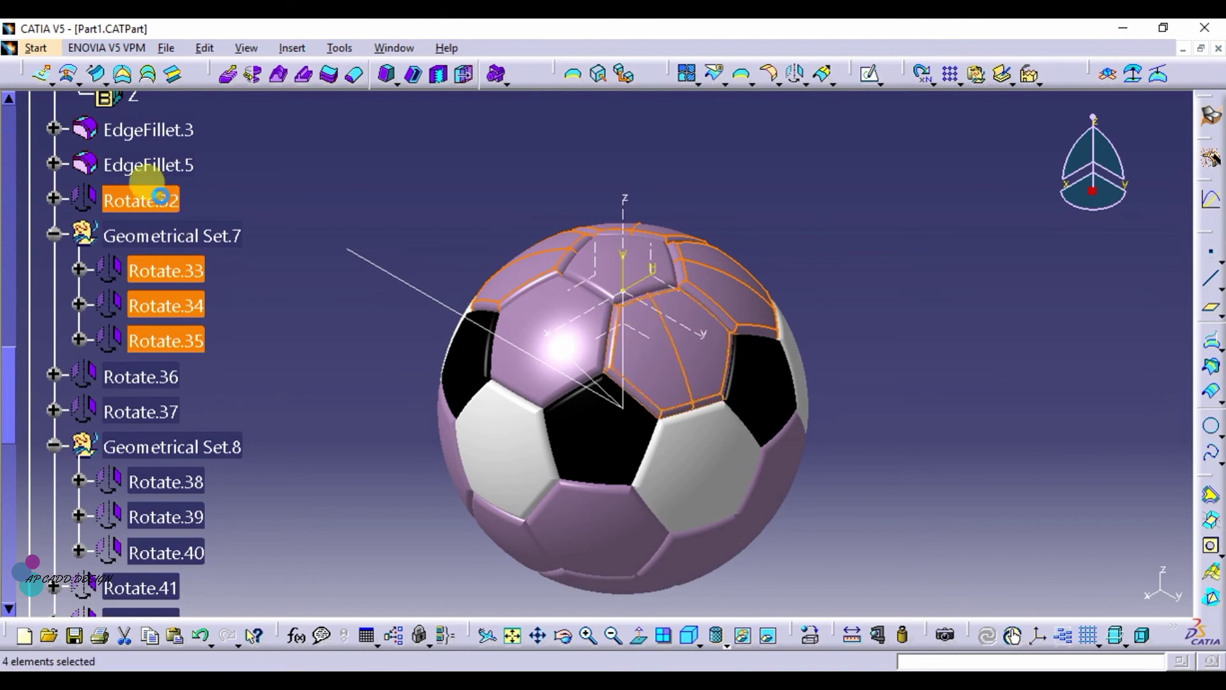
ctrl+right_click(167, 166)
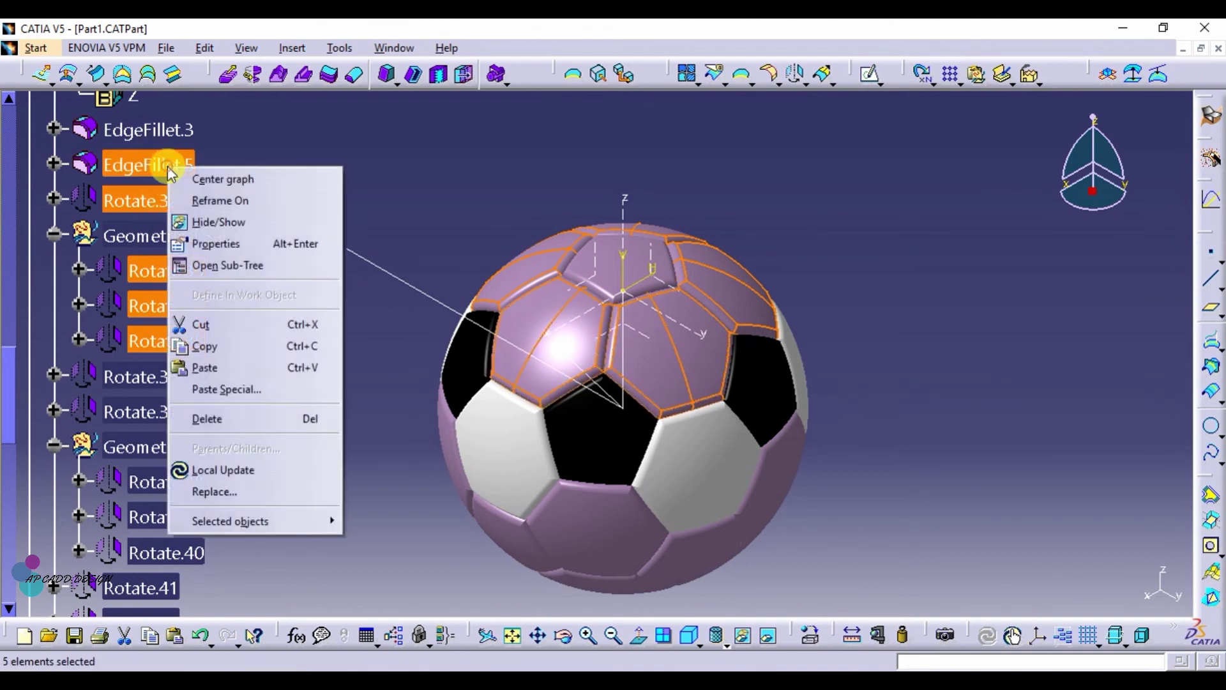
click(197, 245)
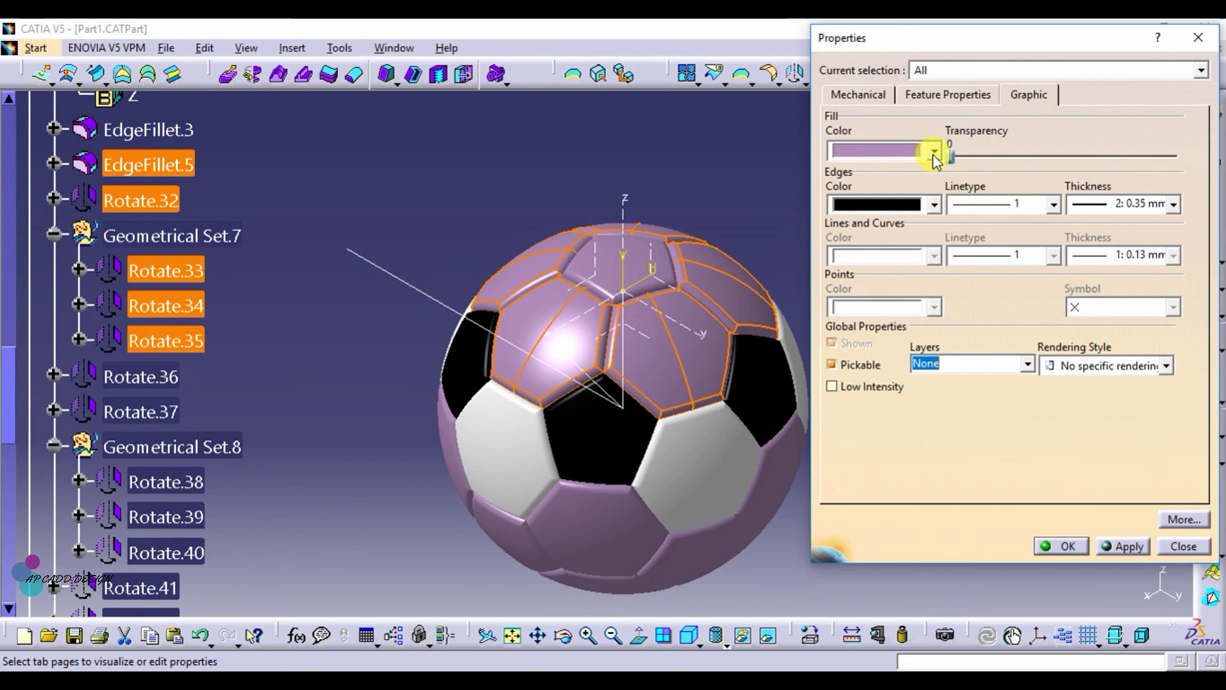
click(934, 151)
click(904, 189)
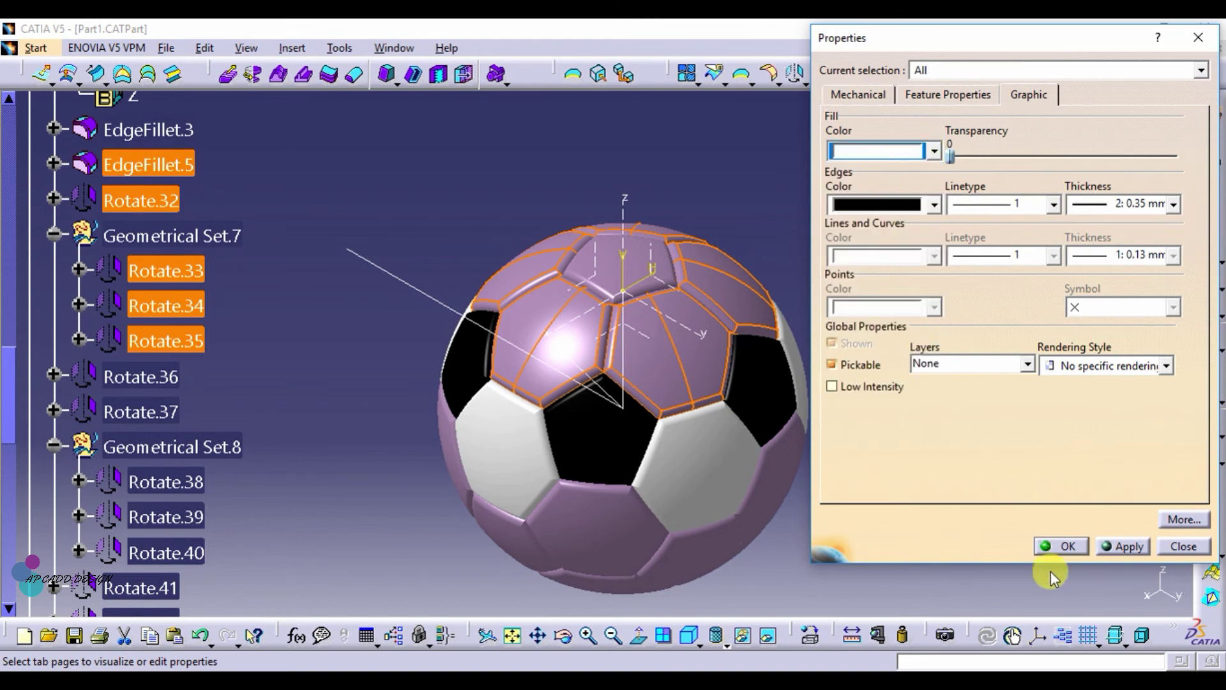
click(1053, 547)
click(986, 444)
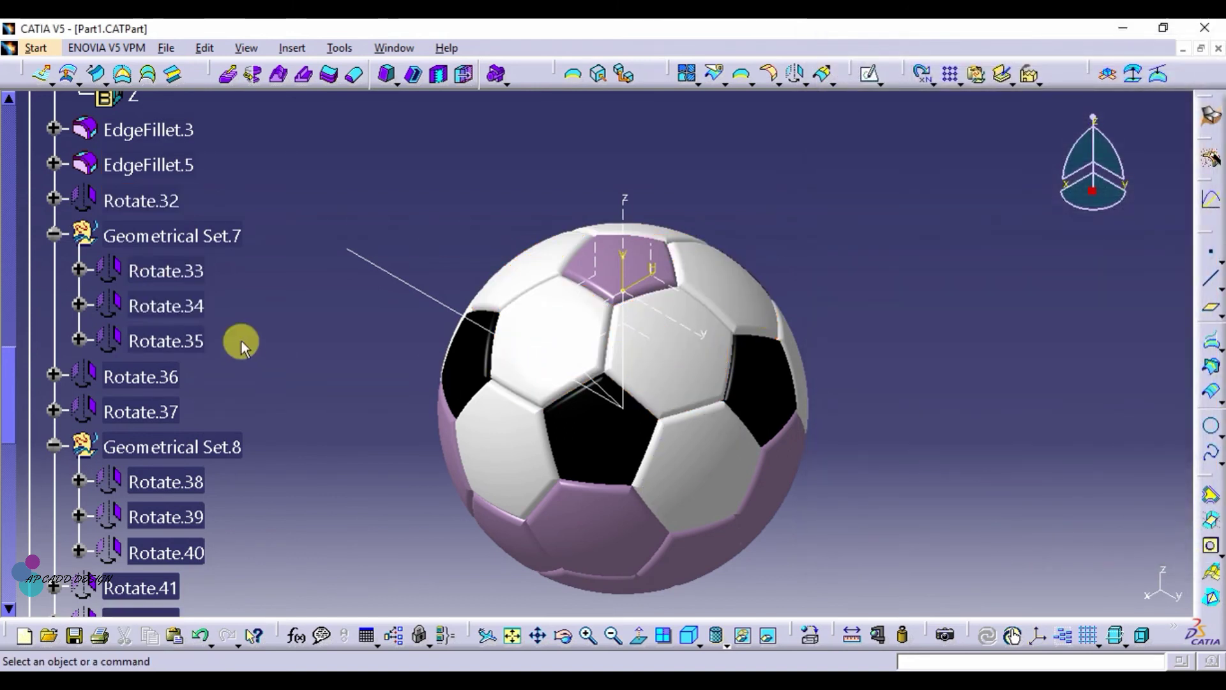
Step: Set the fill color of the top pentagon EdgeFillet.3 to black
right_click(156, 129)
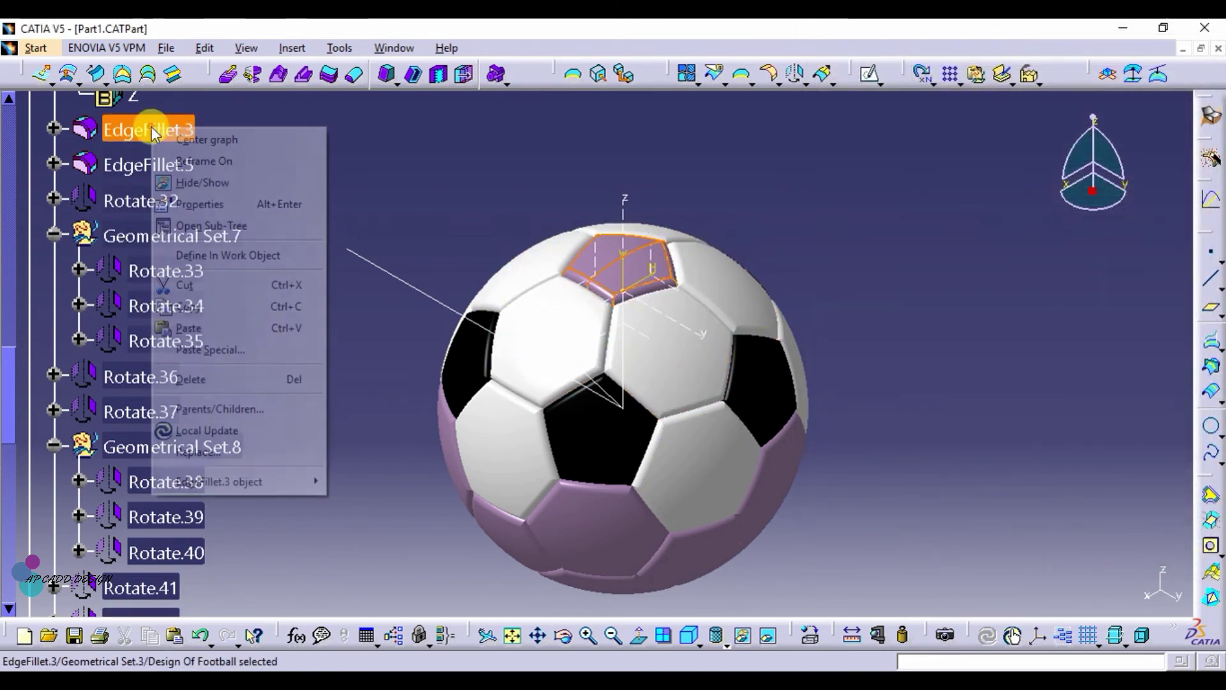
click(199, 204)
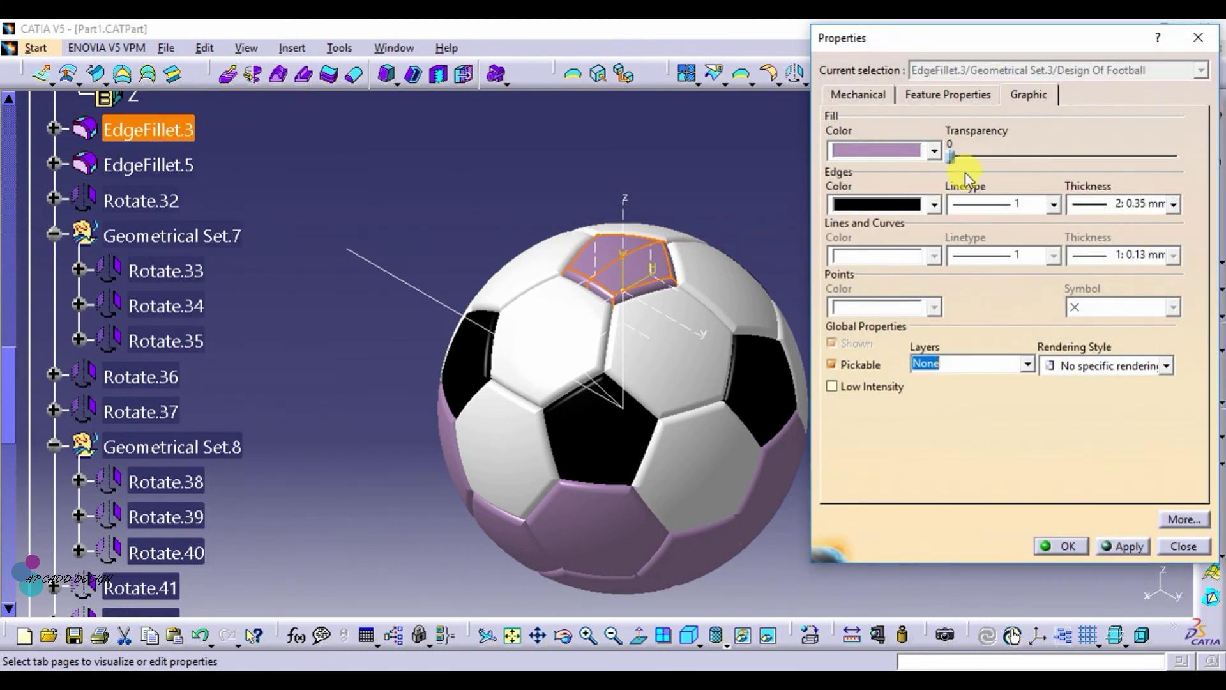
click(932, 153)
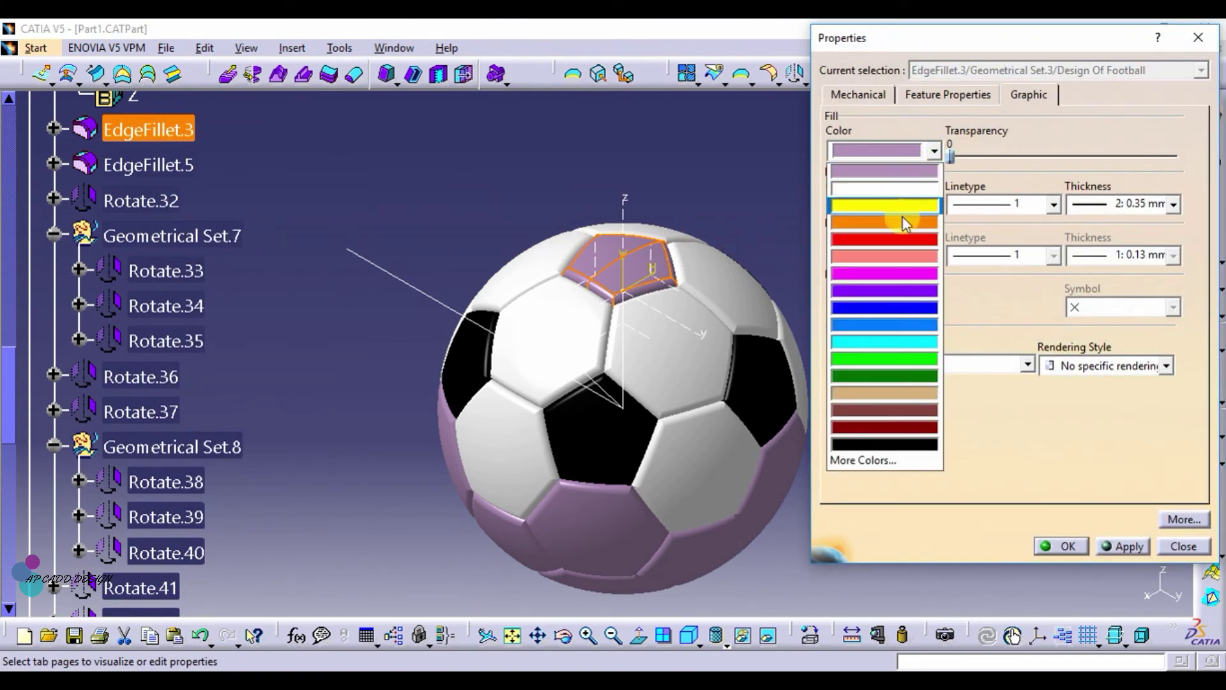
click(900, 443)
click(1068, 548)
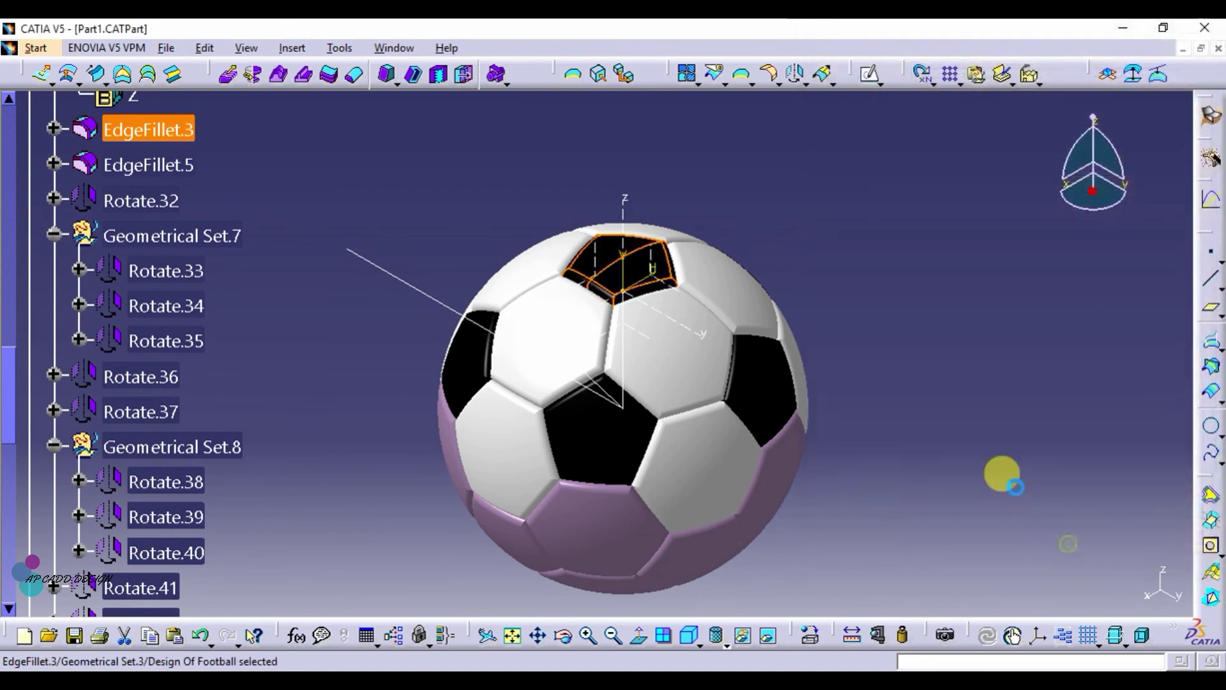
click(952, 375)
Step: Set the fill color of Rotate.16 through Rotate.20 under Multi Output.11 to white
click(573, 640)
drag(840, 296, 648, 402)
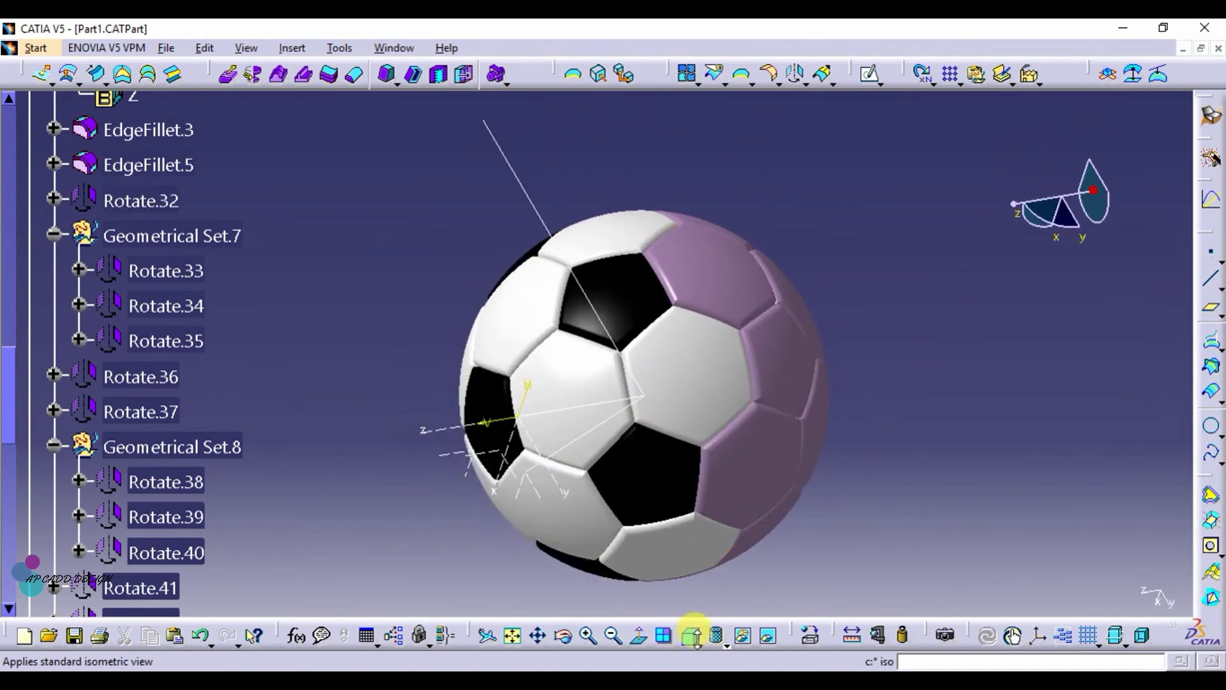
click(681, 625)
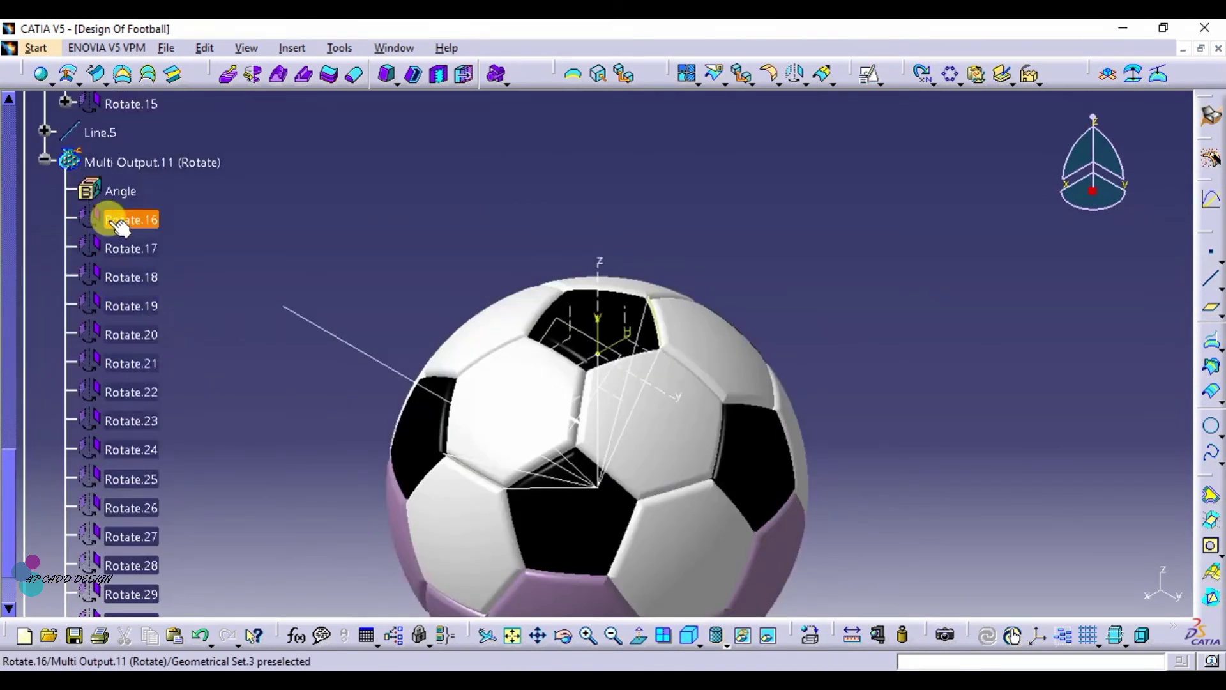
click(138, 225)
ctrl+click(137, 250)
ctrl+click(141, 278)
ctrl+click(155, 307)
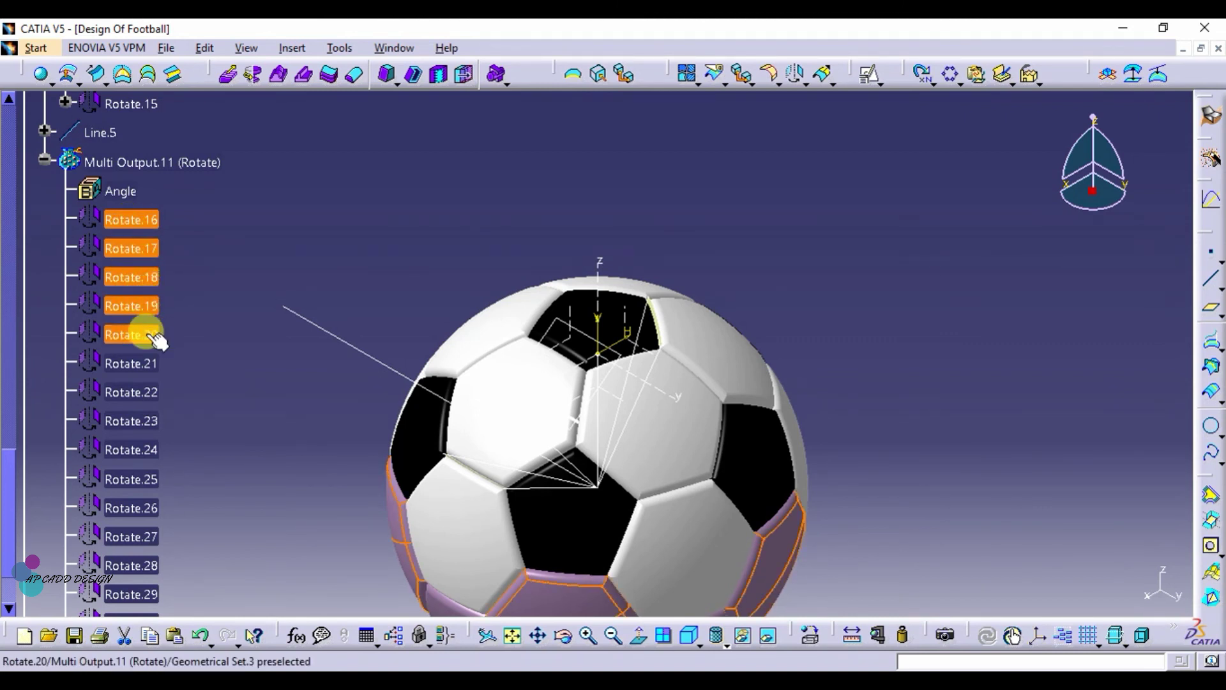
ctrl+click(151, 336)
right_click(149, 337)
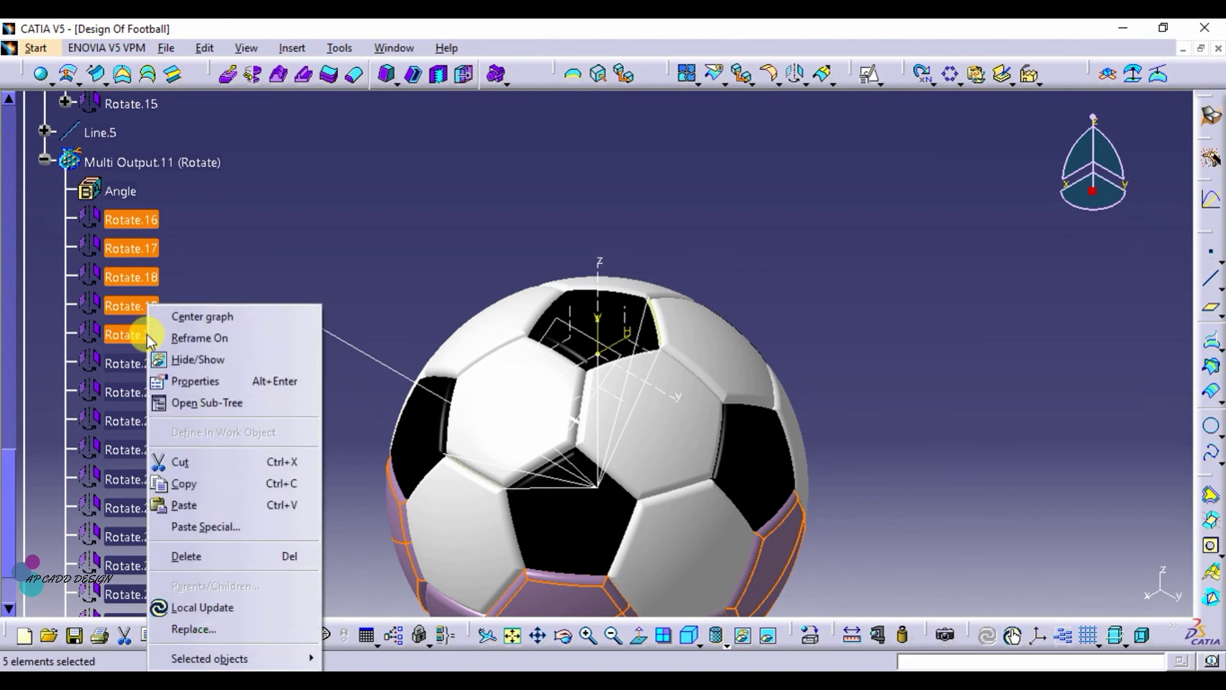
click(204, 381)
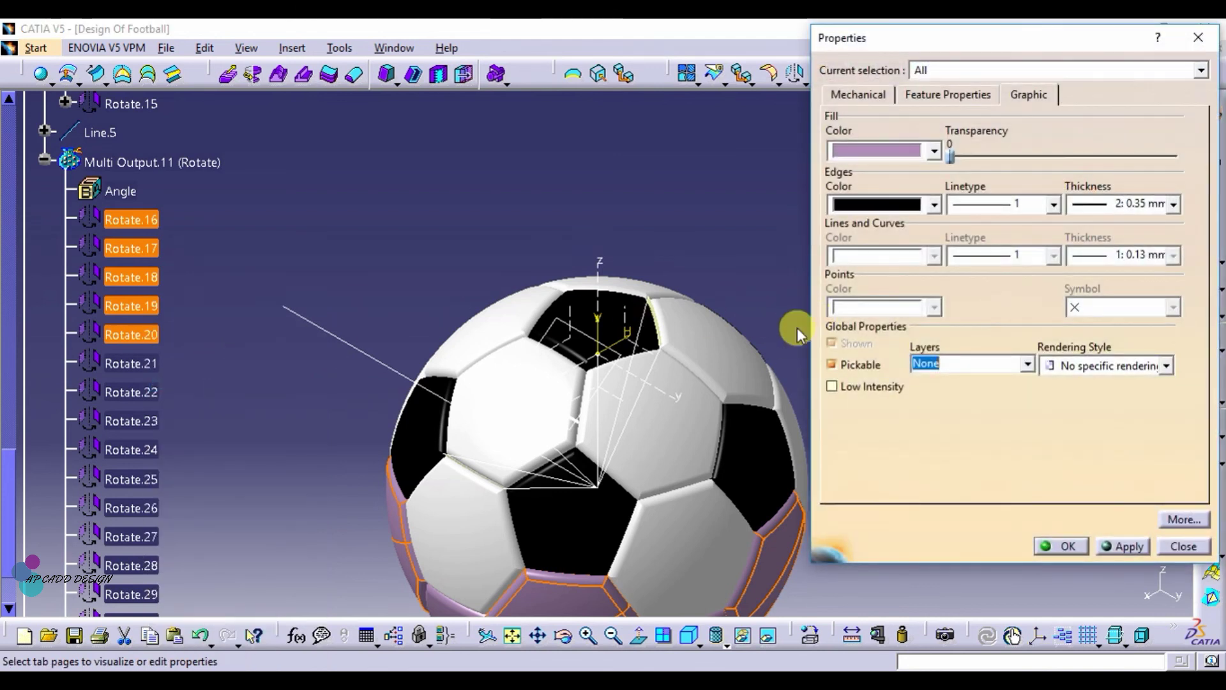
click(933, 151)
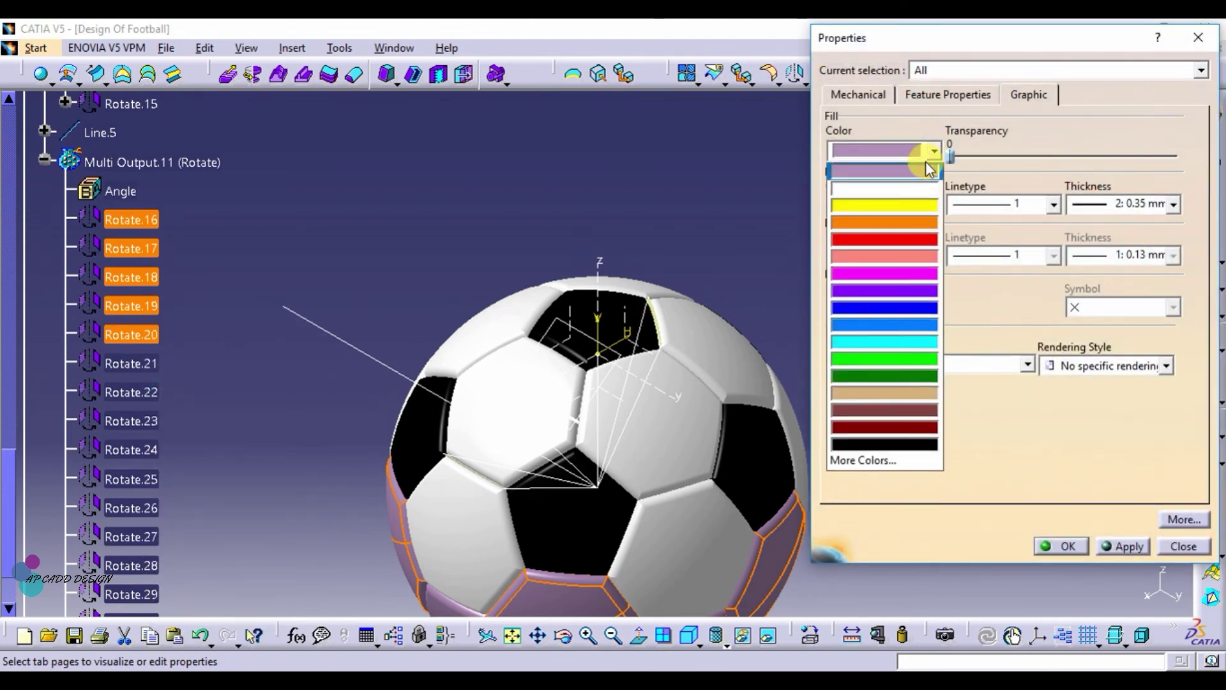
click(897, 188)
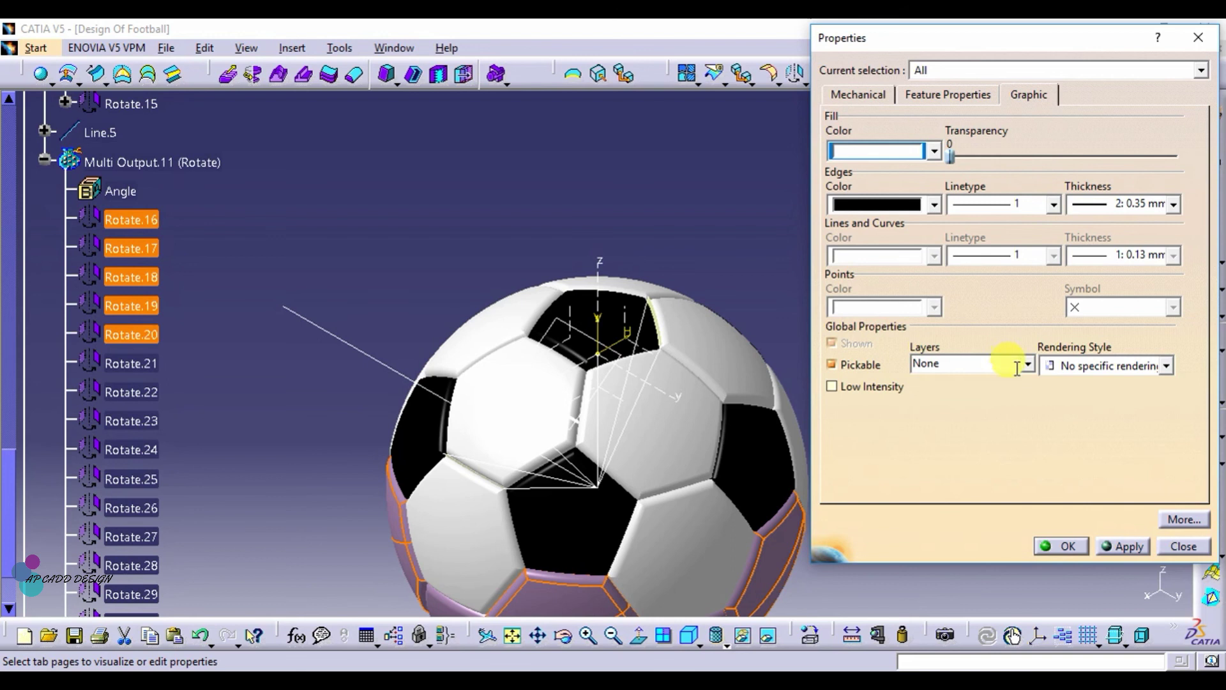
click(1128, 545)
click(1068, 546)
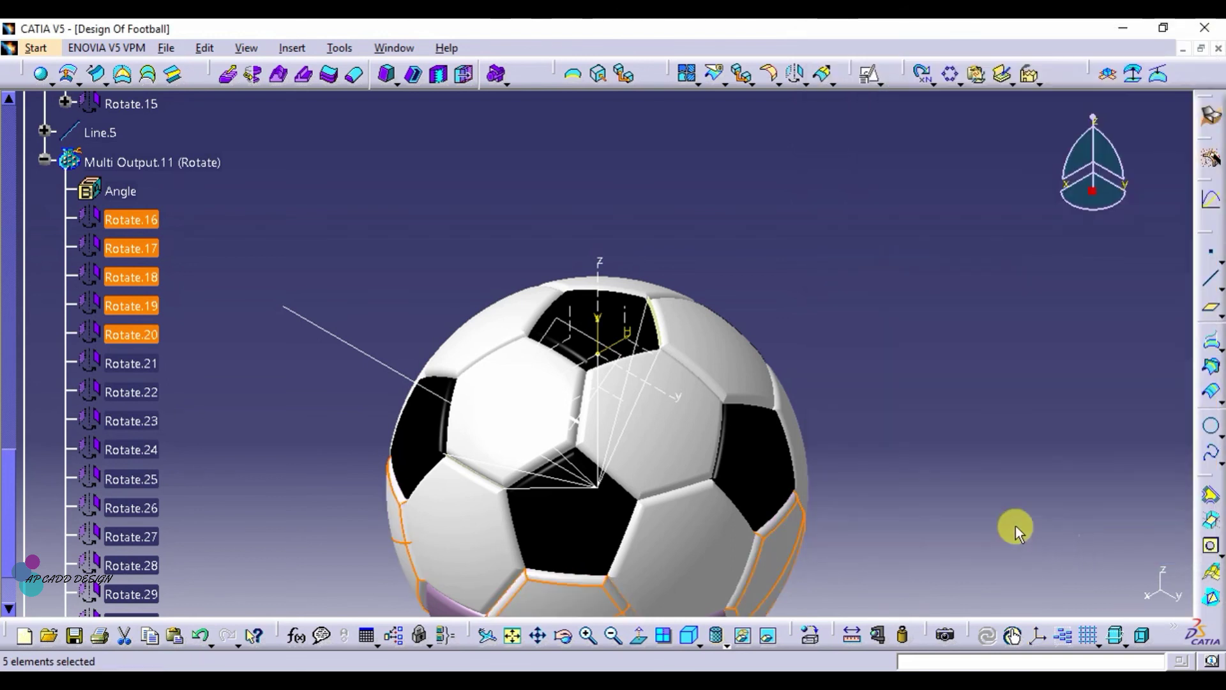
click(986, 473)
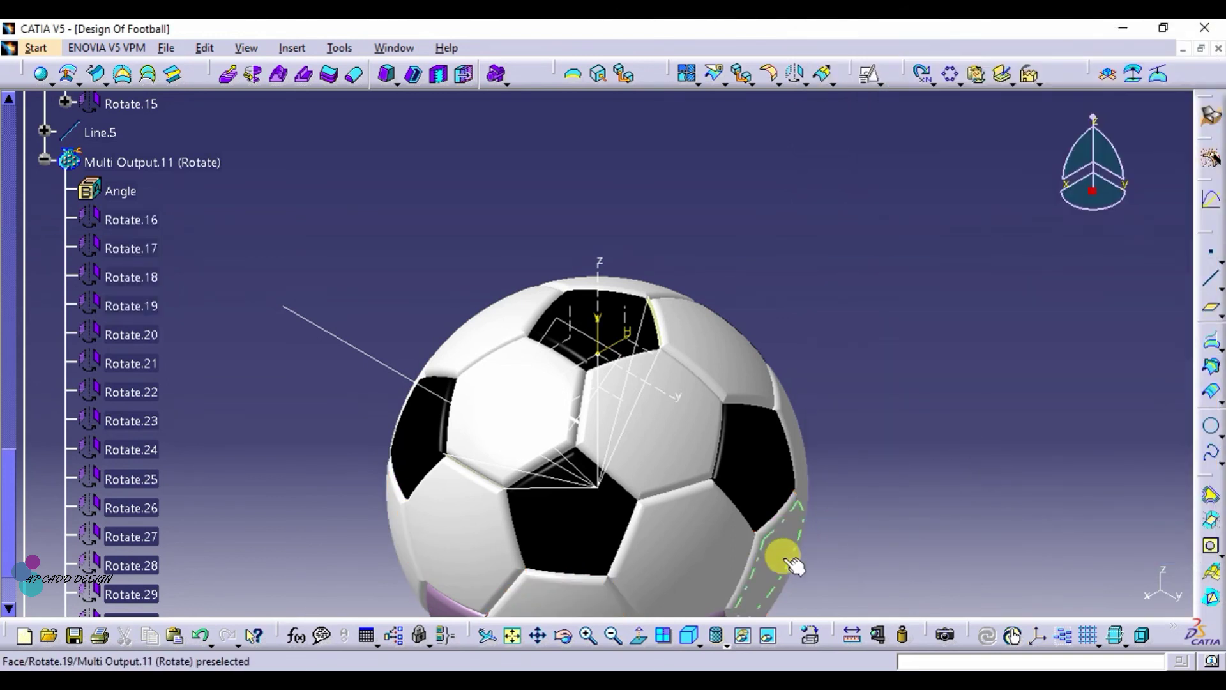
Step: Set the fill color of Rotate.21 through Rotate.25 under Multi Output.11 to black
click(155, 362)
ctrl+click(154, 336)
click(192, 357)
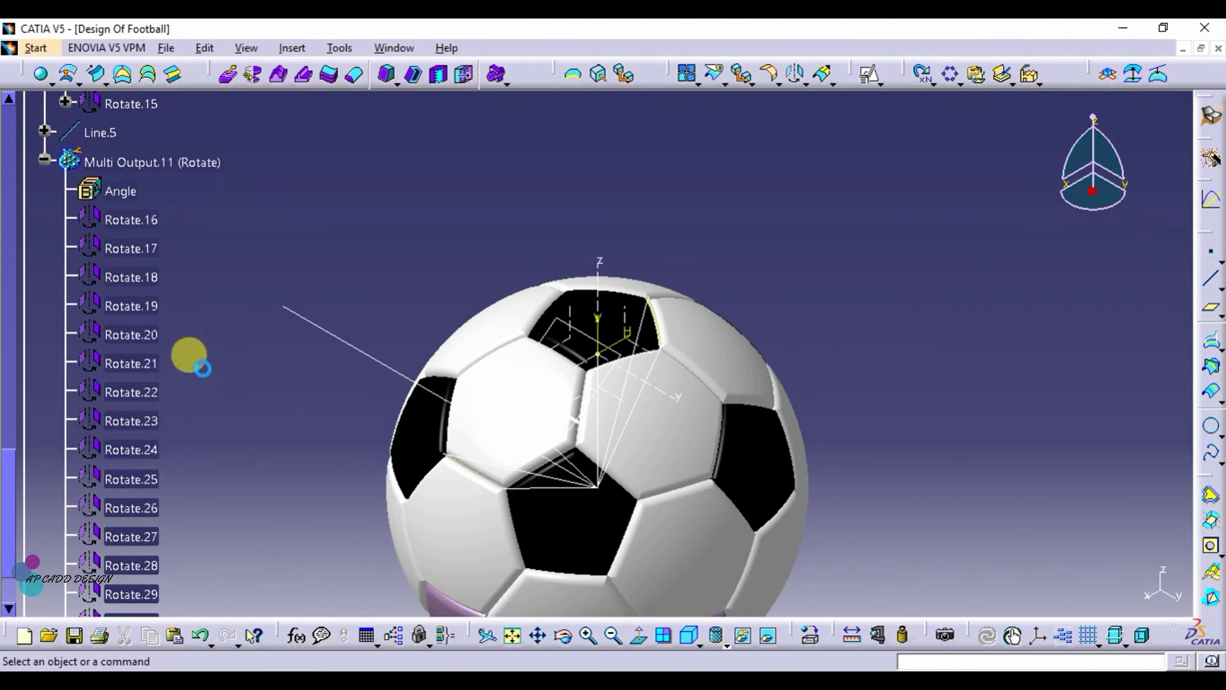
click(127, 363)
ctrl+click(137, 392)
ctrl+click(144, 421)
ctrl+click(136, 449)
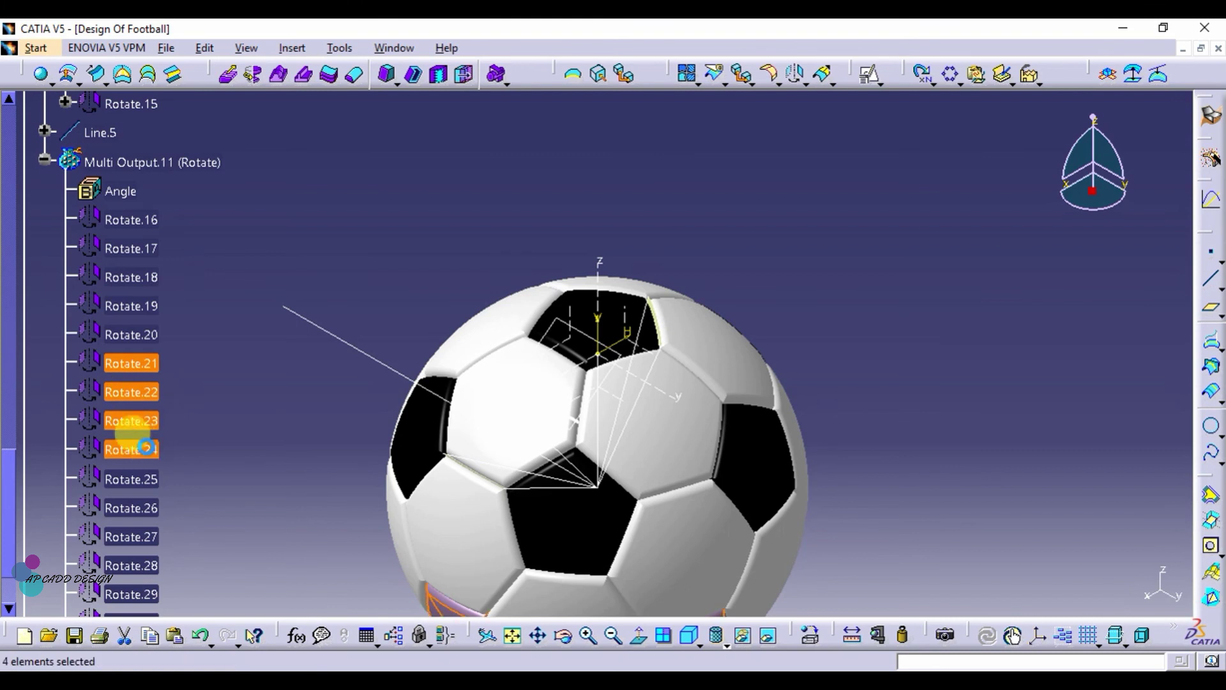
ctrl+click(149, 480)
right_click(143, 480)
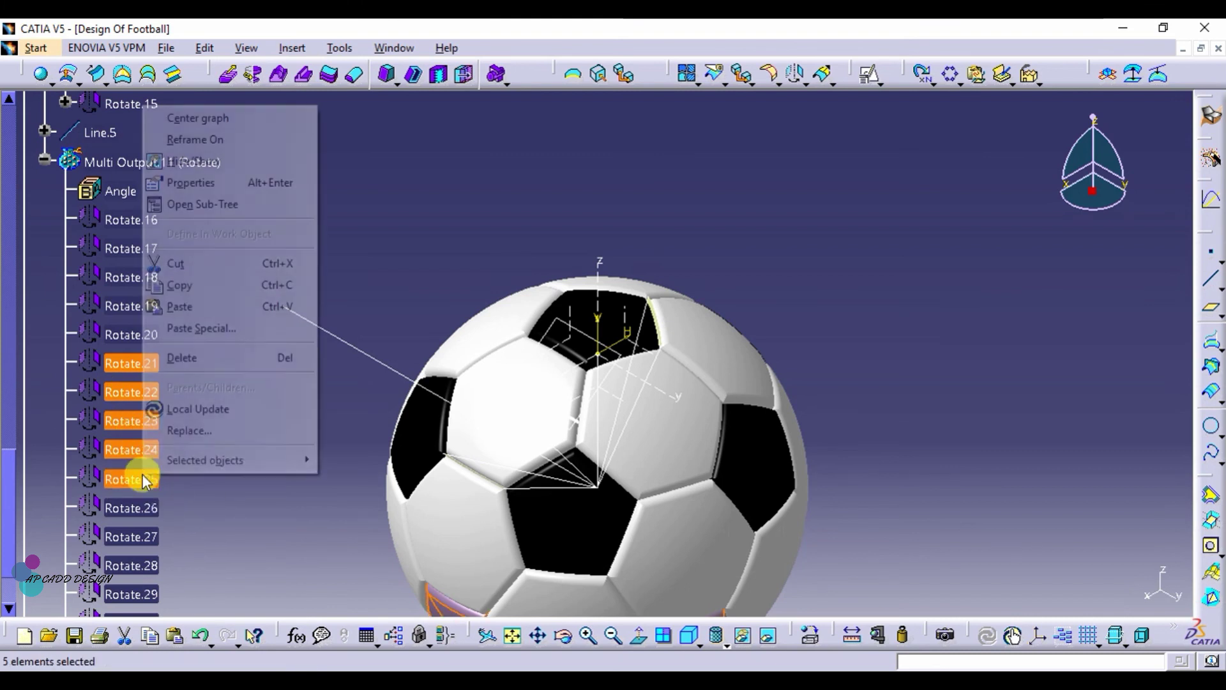
click(195, 182)
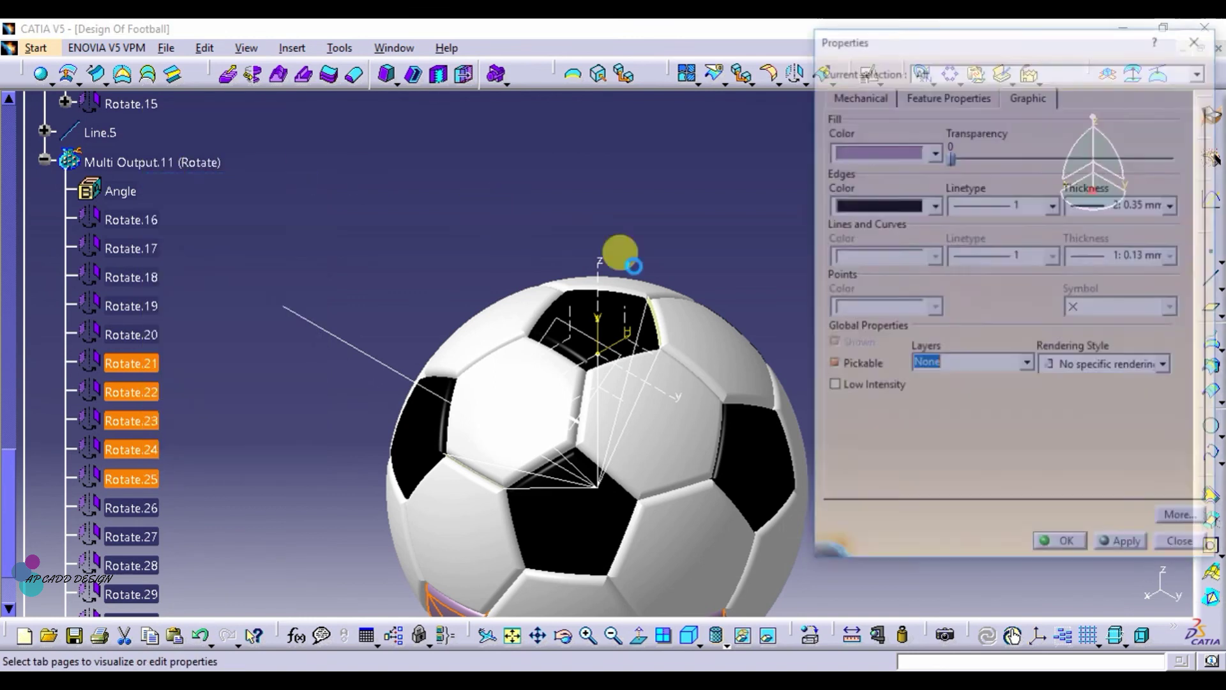
click(922, 153)
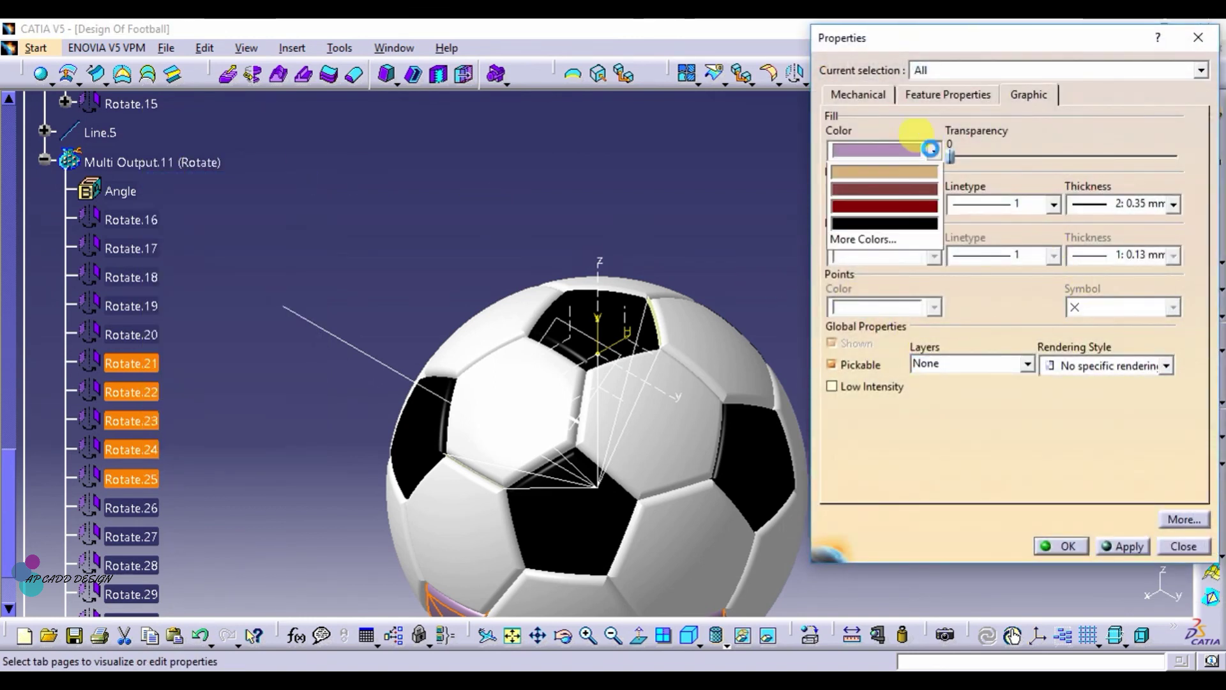
click(877, 444)
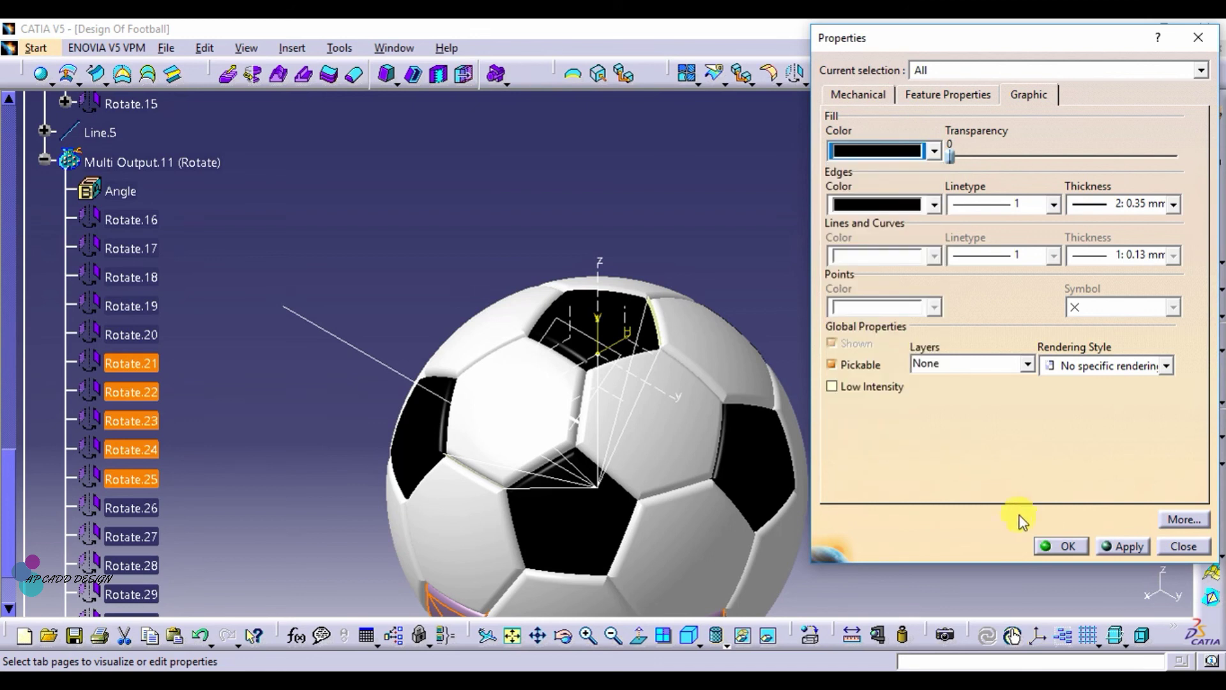
click(1066, 545)
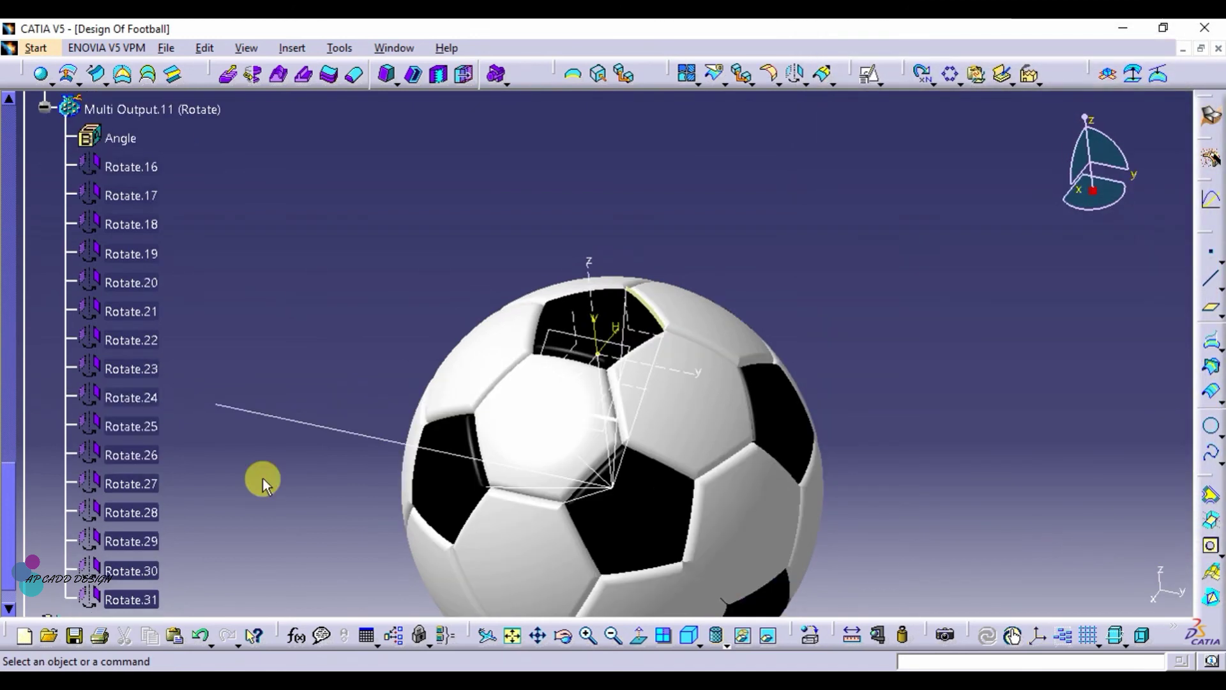
Step: Set the fill color of Rotate.26 through Rotate.30 under Multi Output.11 to white
click(161, 458)
ctrl+click(162, 483)
ctrl+click(163, 511)
ctrl+click(163, 538)
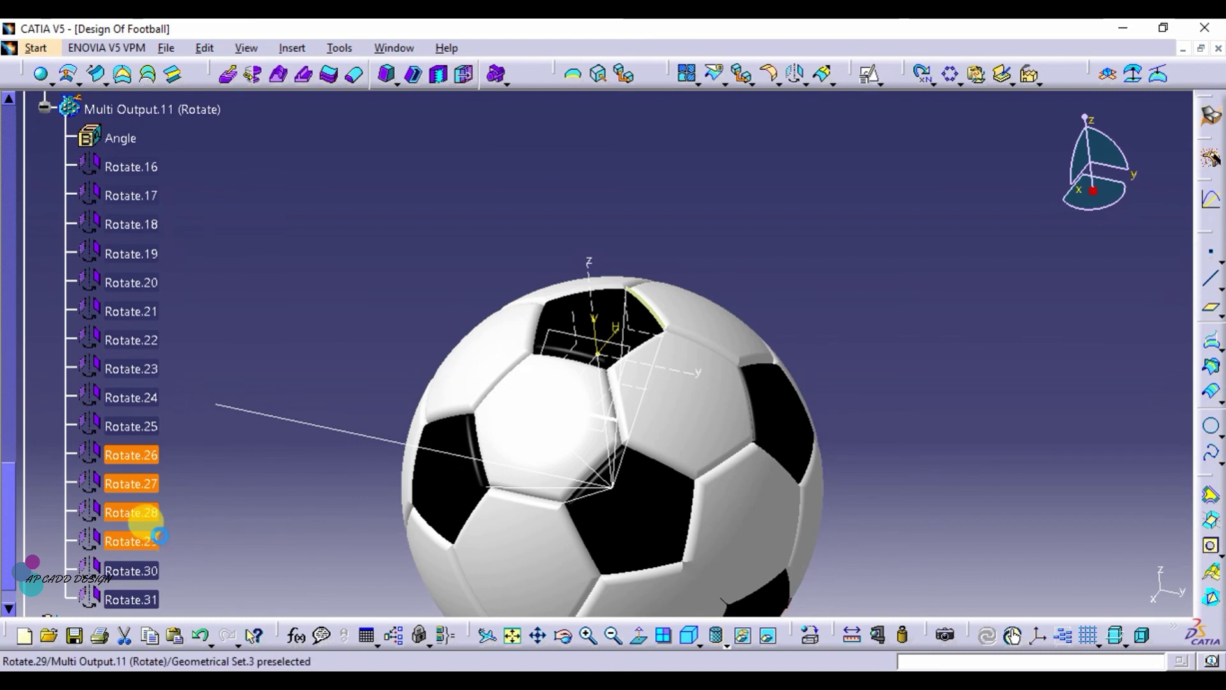
ctrl+click(140, 567)
right_click(144, 573)
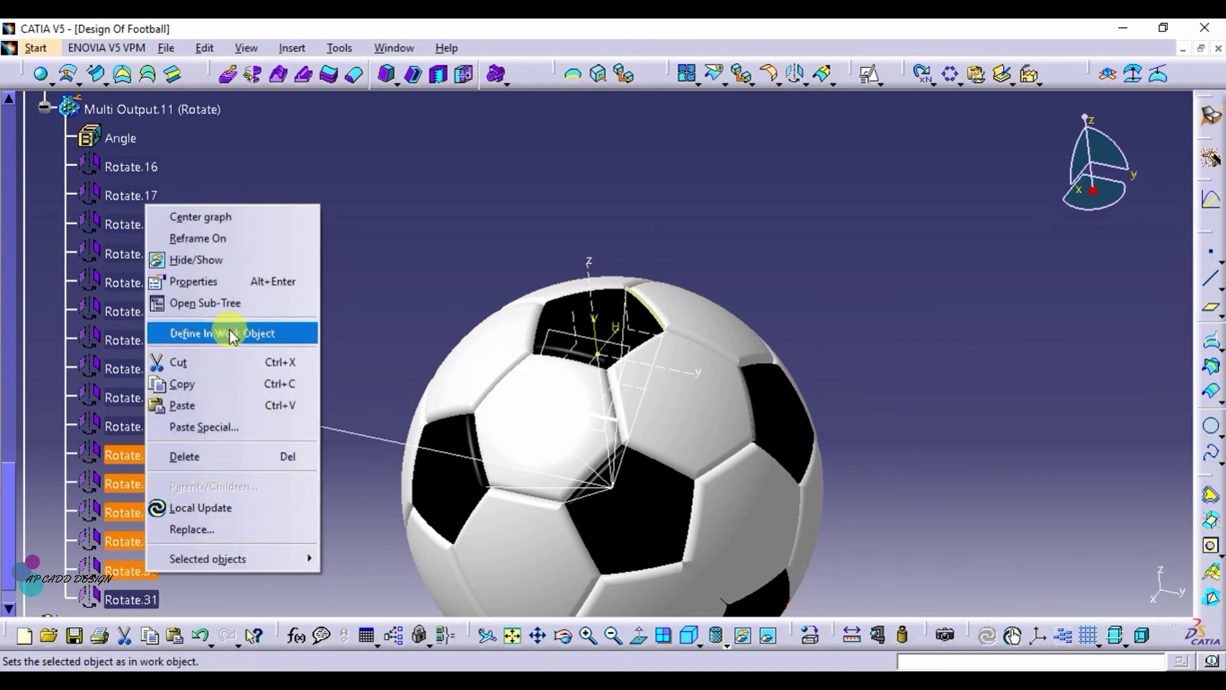
click(234, 283)
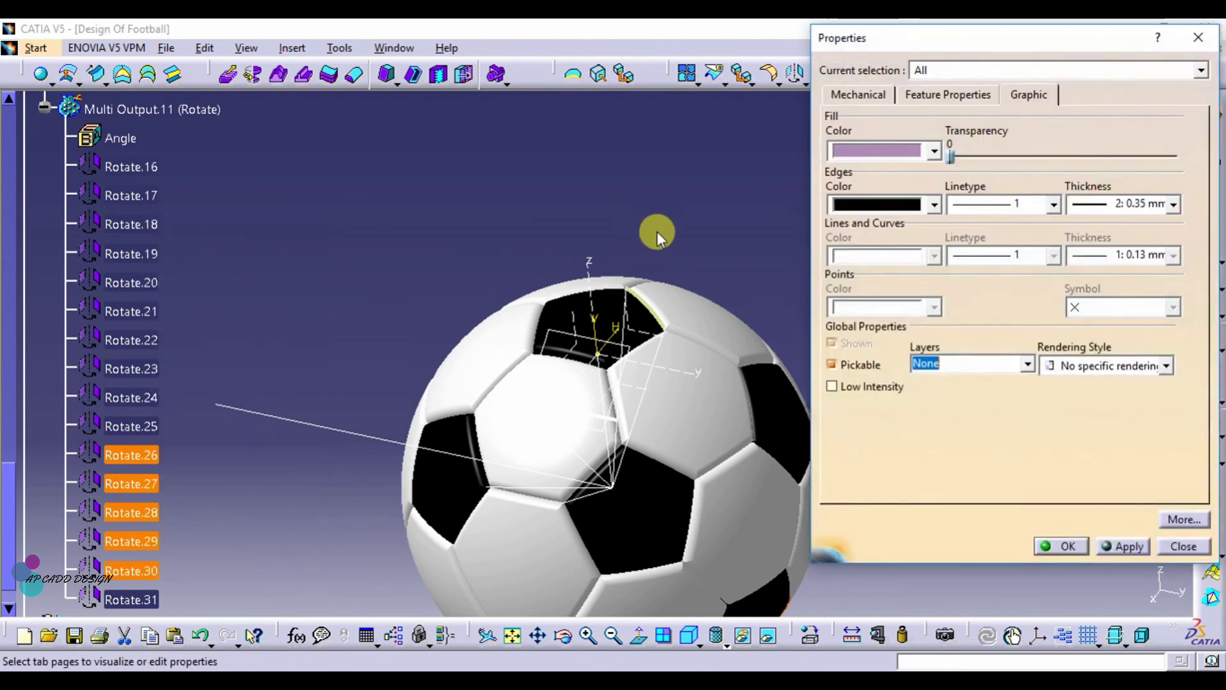
click(905, 148)
click(899, 190)
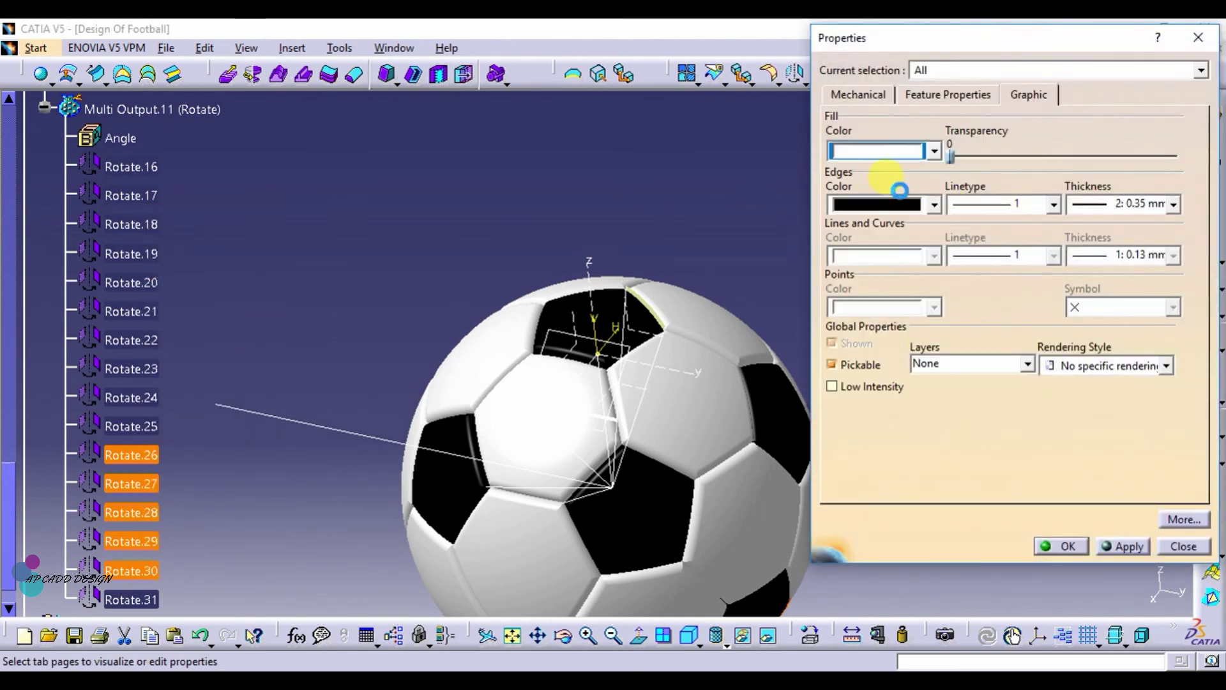
click(1061, 545)
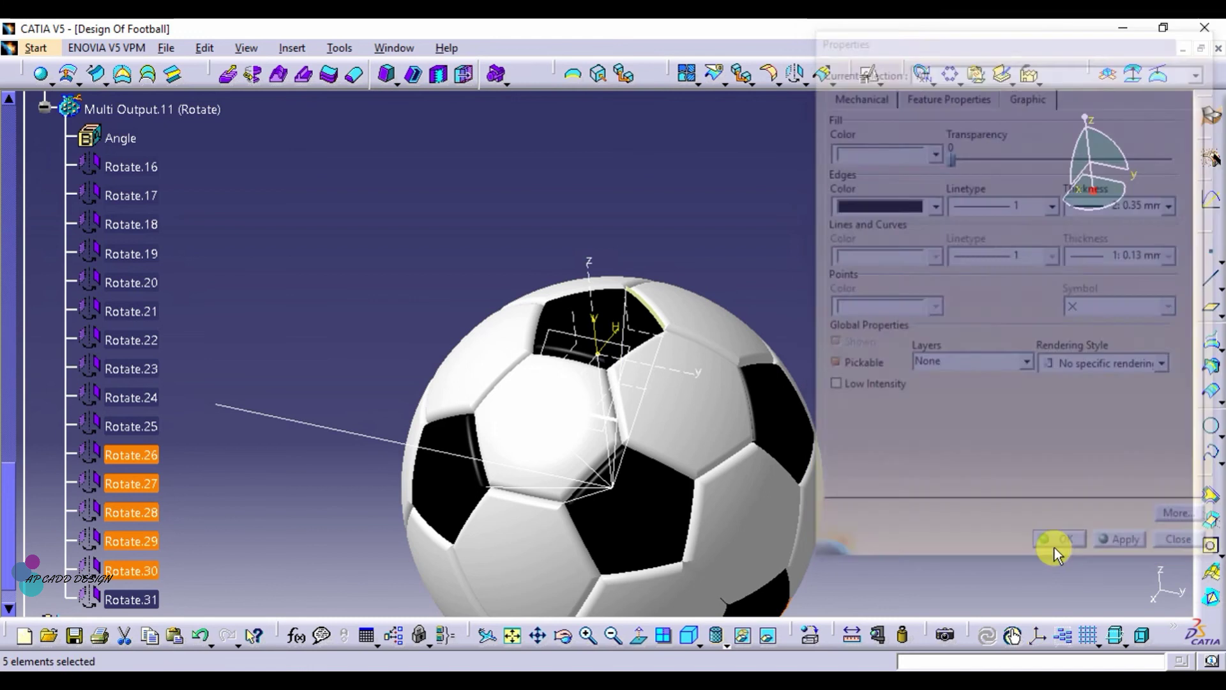
click(255, 557)
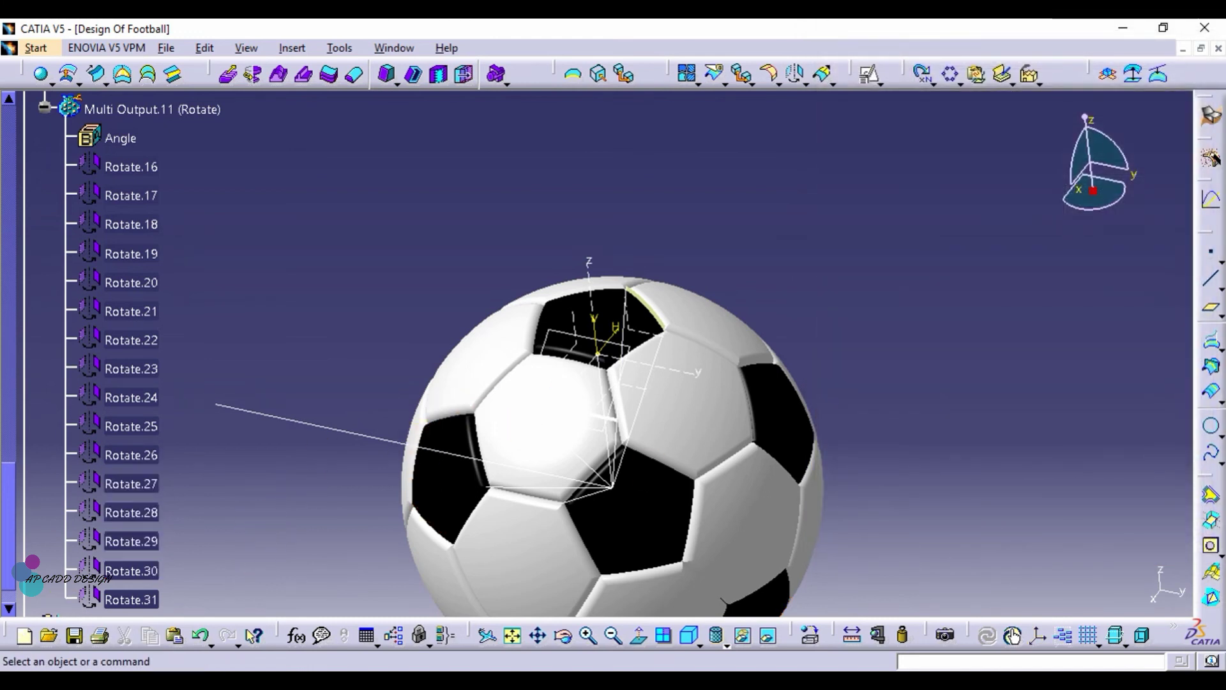
Step: Set the fill color of the last panel under Multi Output.11, Rotate.31, to black
right_click(128, 598)
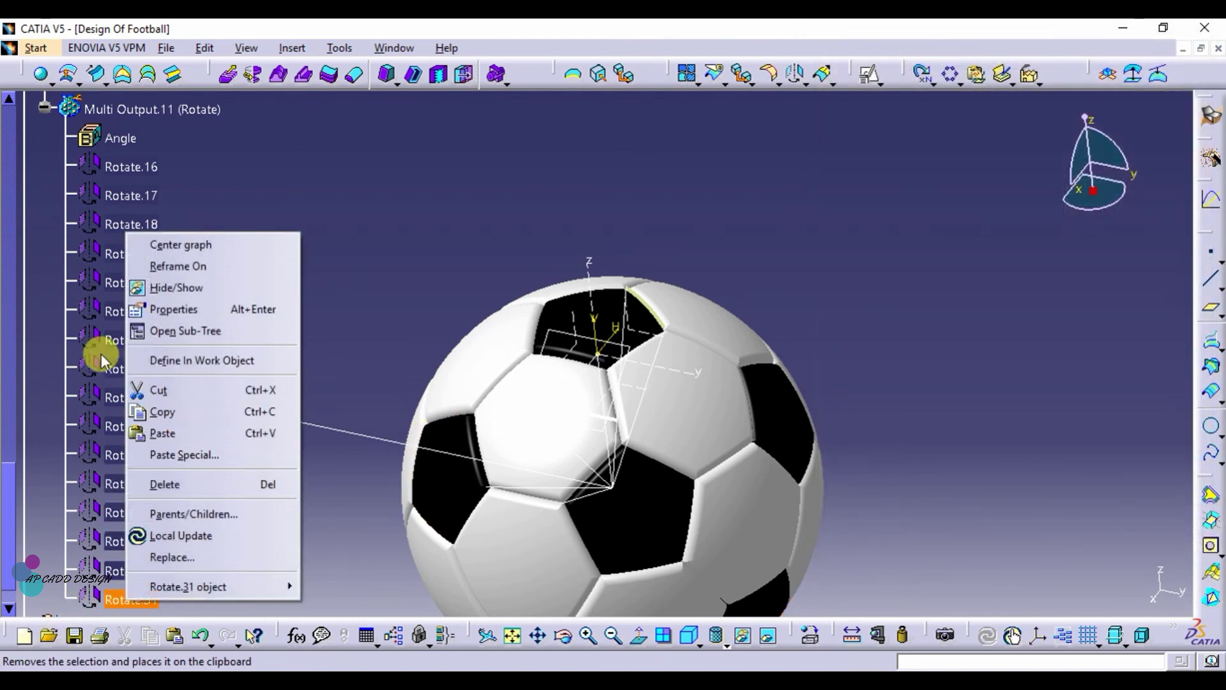
click(137, 309)
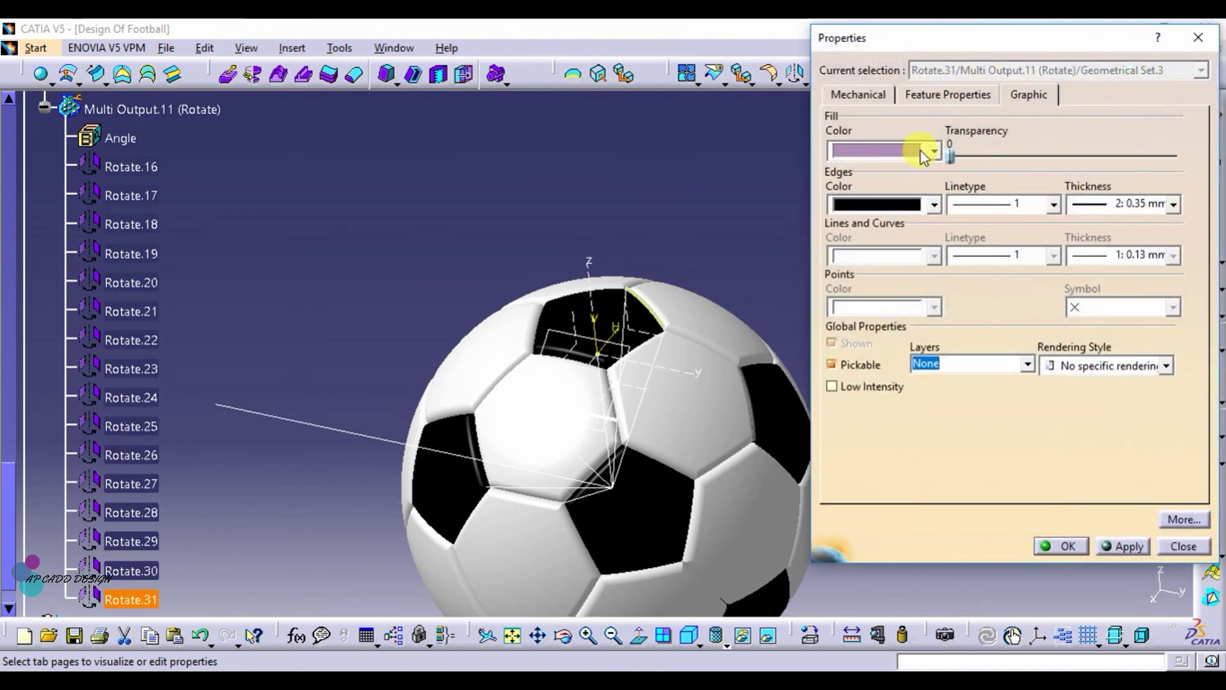
click(932, 151)
click(881, 443)
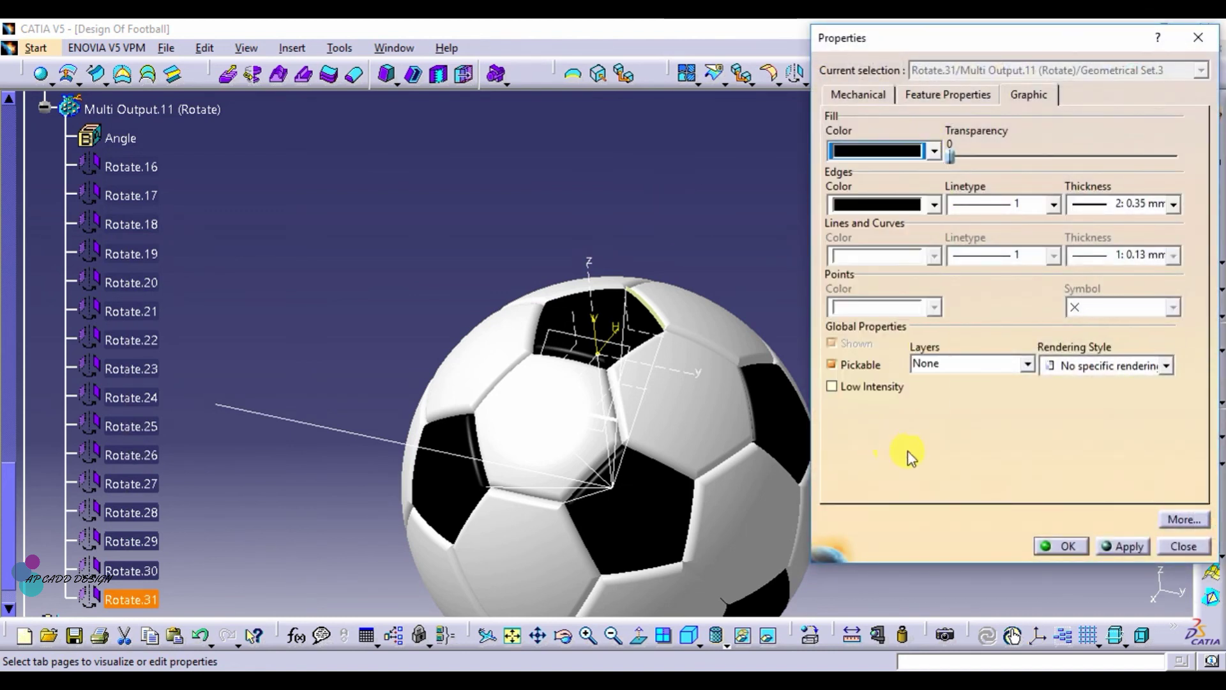
click(1063, 546)
click(961, 441)
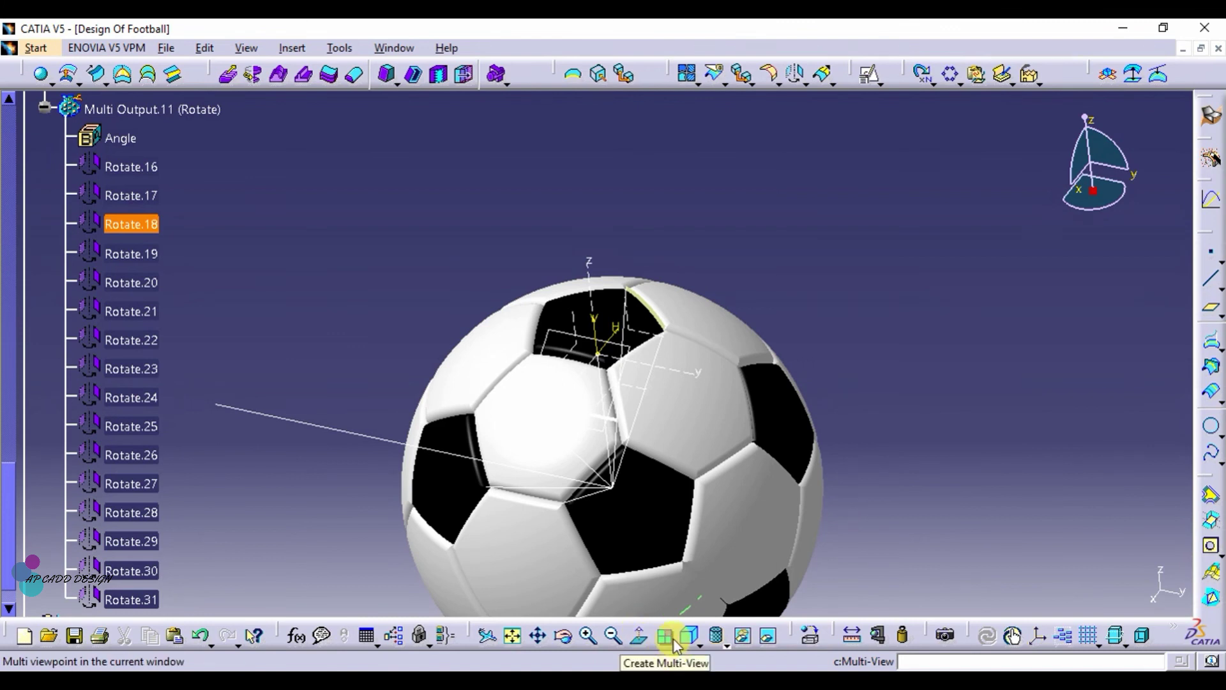
Step: Hide all lines and all sketches in the football model
click(693, 638)
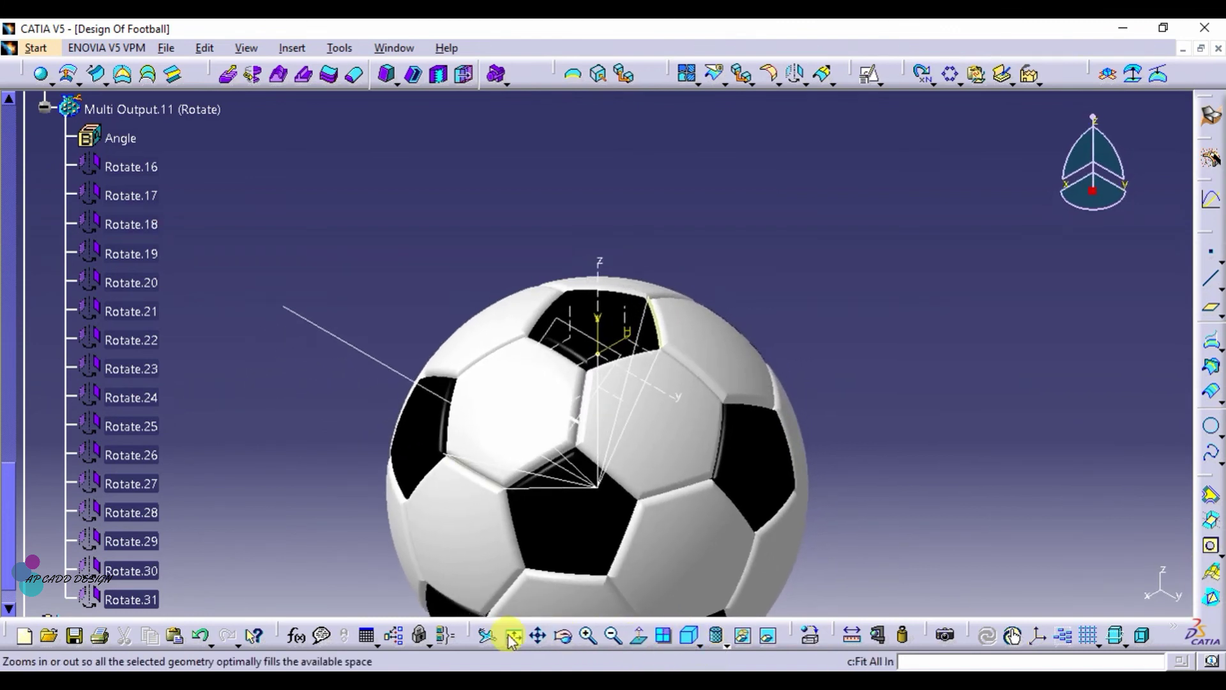
click(513, 636)
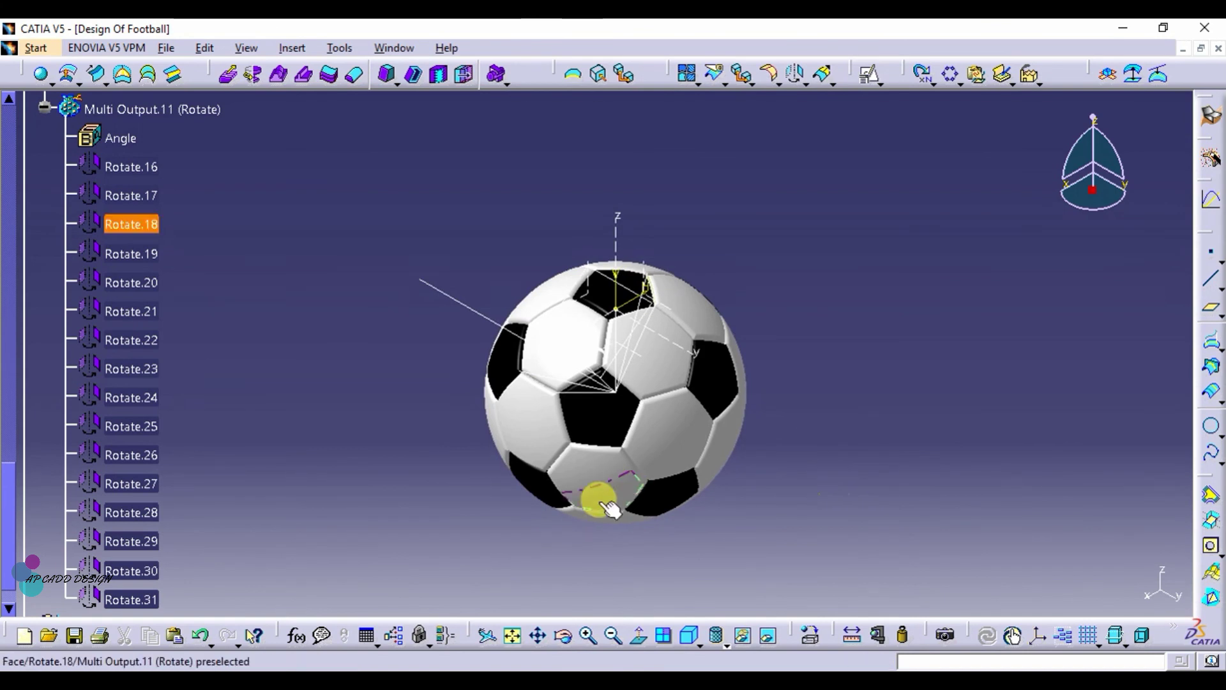
click(588, 636)
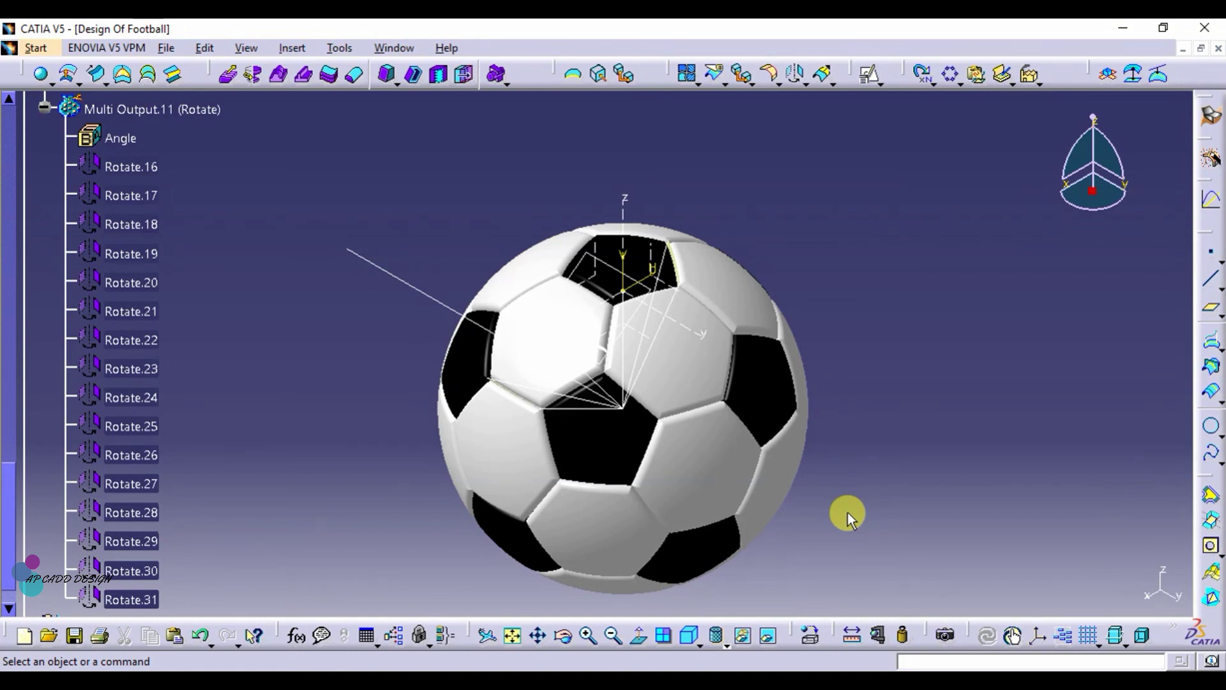
click(341, 48)
mouse_move(470, 193)
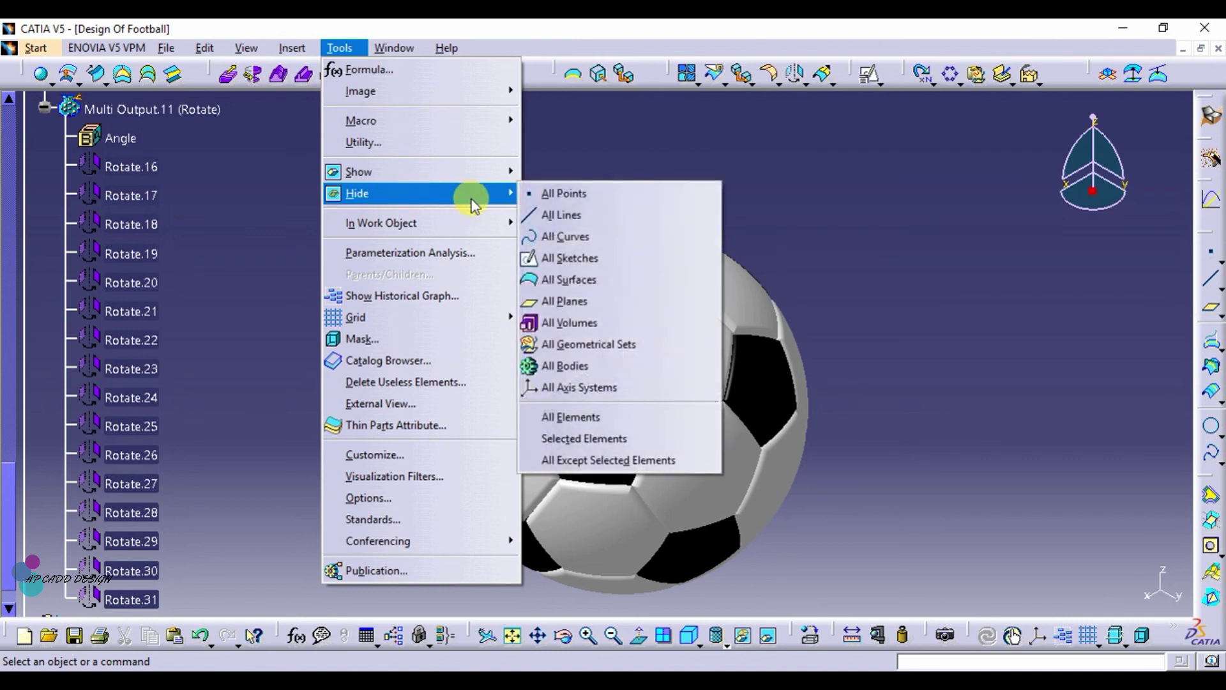
click(567, 220)
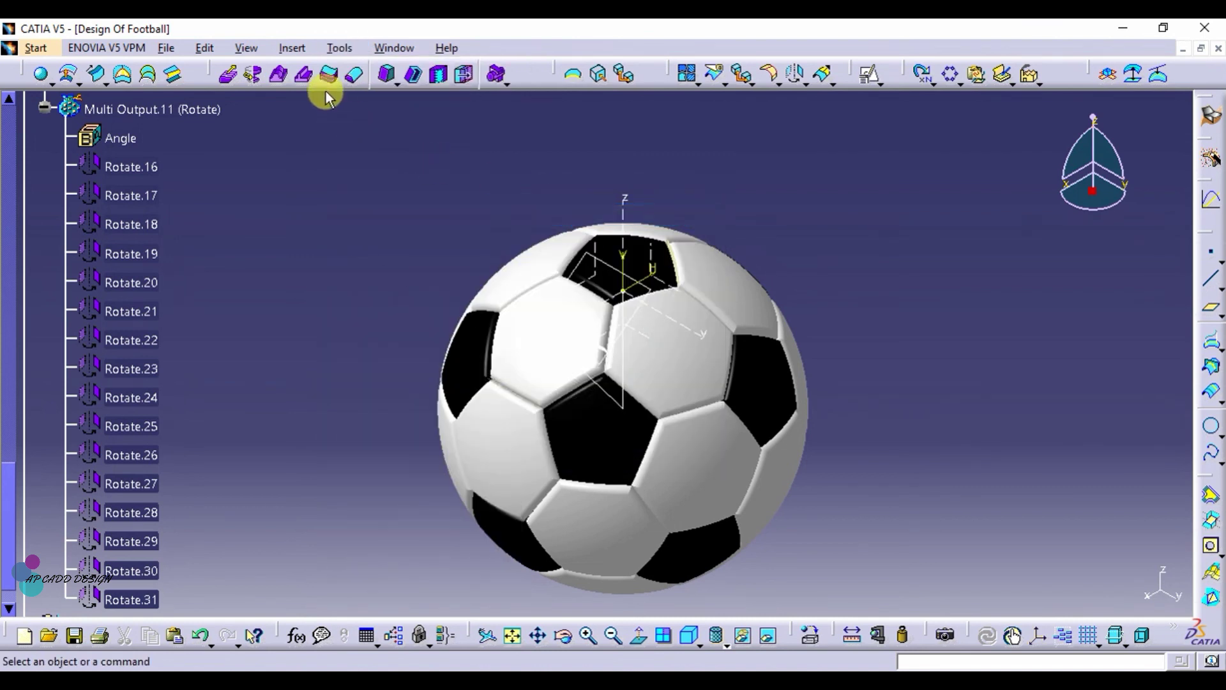
click(350, 50)
mouse_move(482, 192)
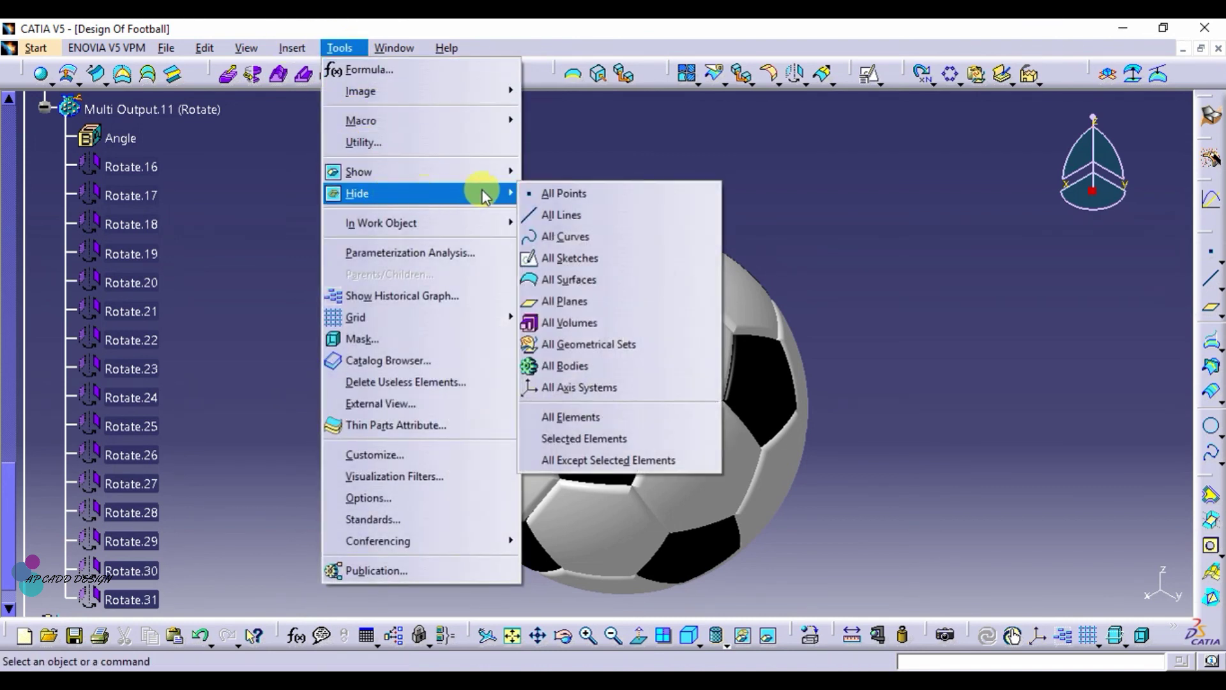
click(570, 259)
Step: Hide all surfaces and all axis systems in the football model
click(340, 48)
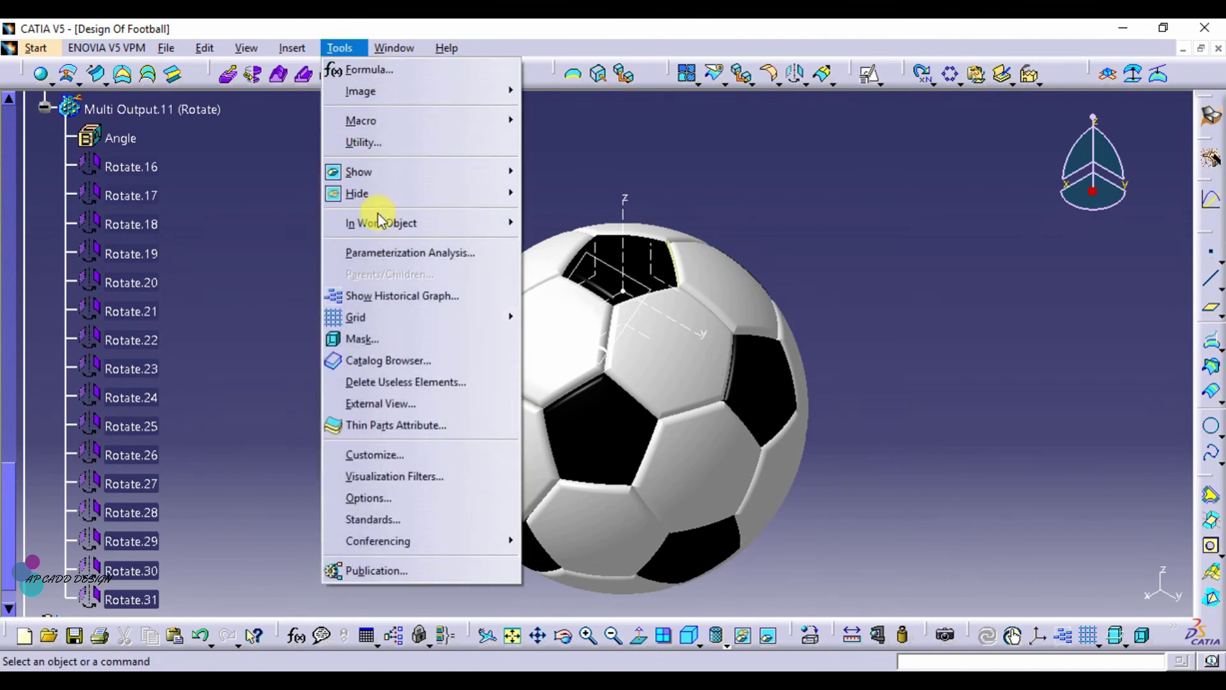
mouse_move(498, 201)
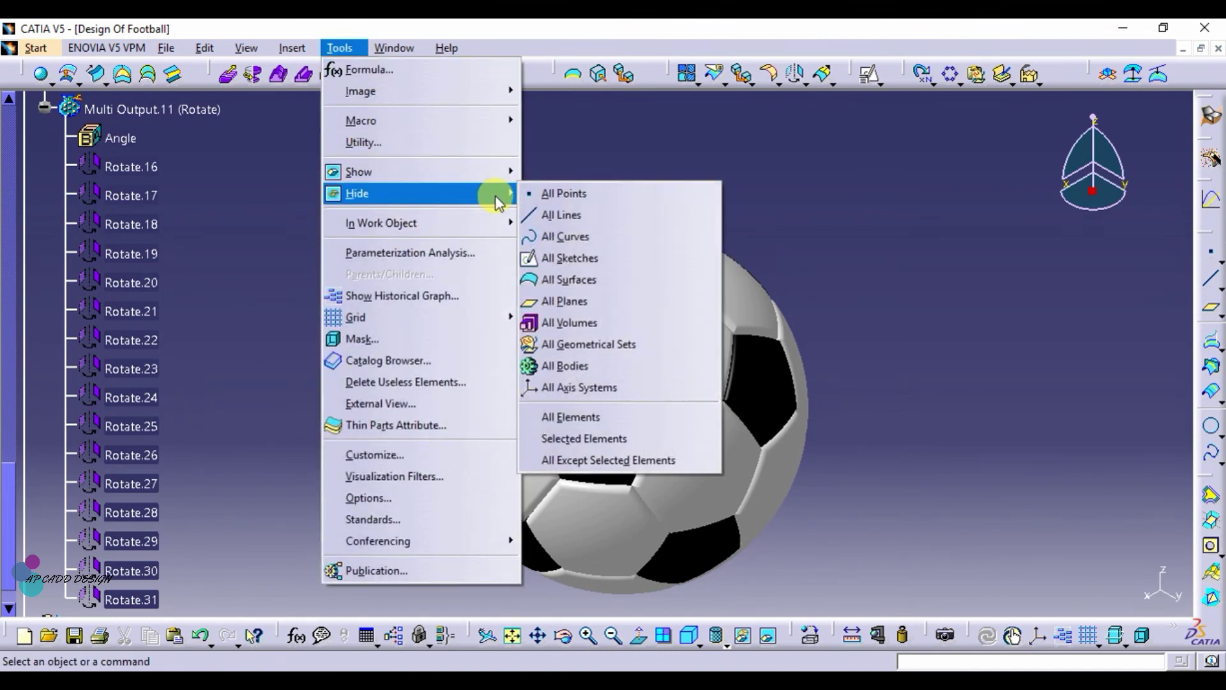
click(587, 280)
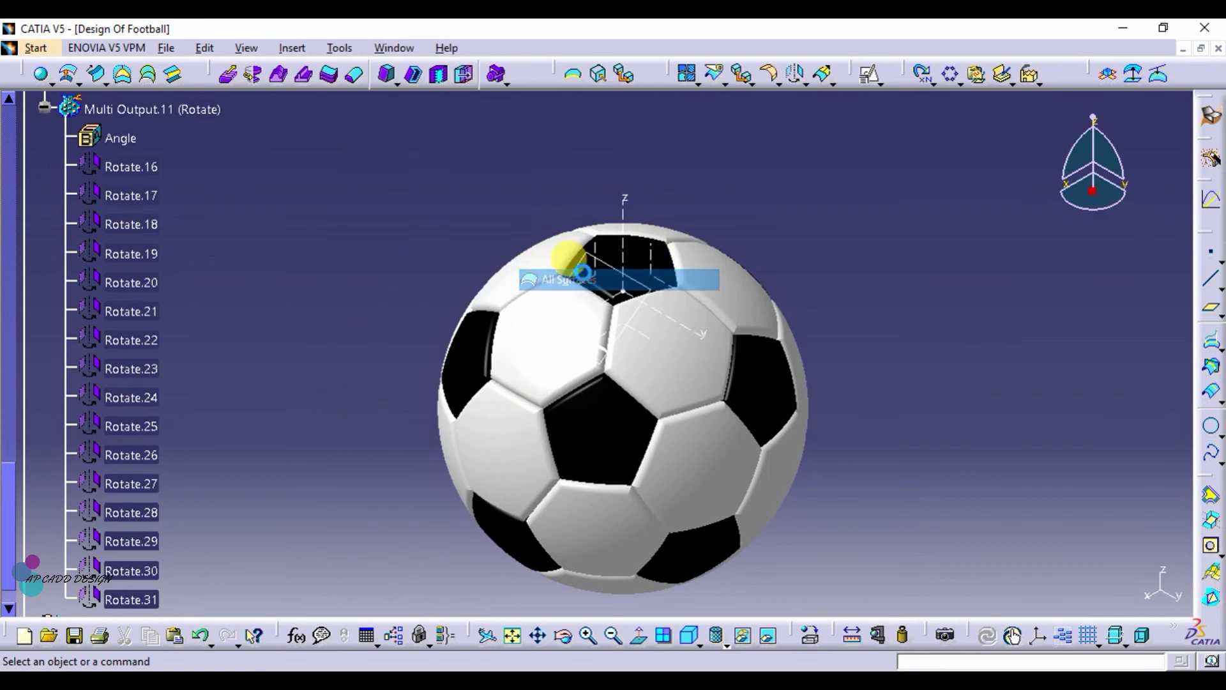
click(340, 49)
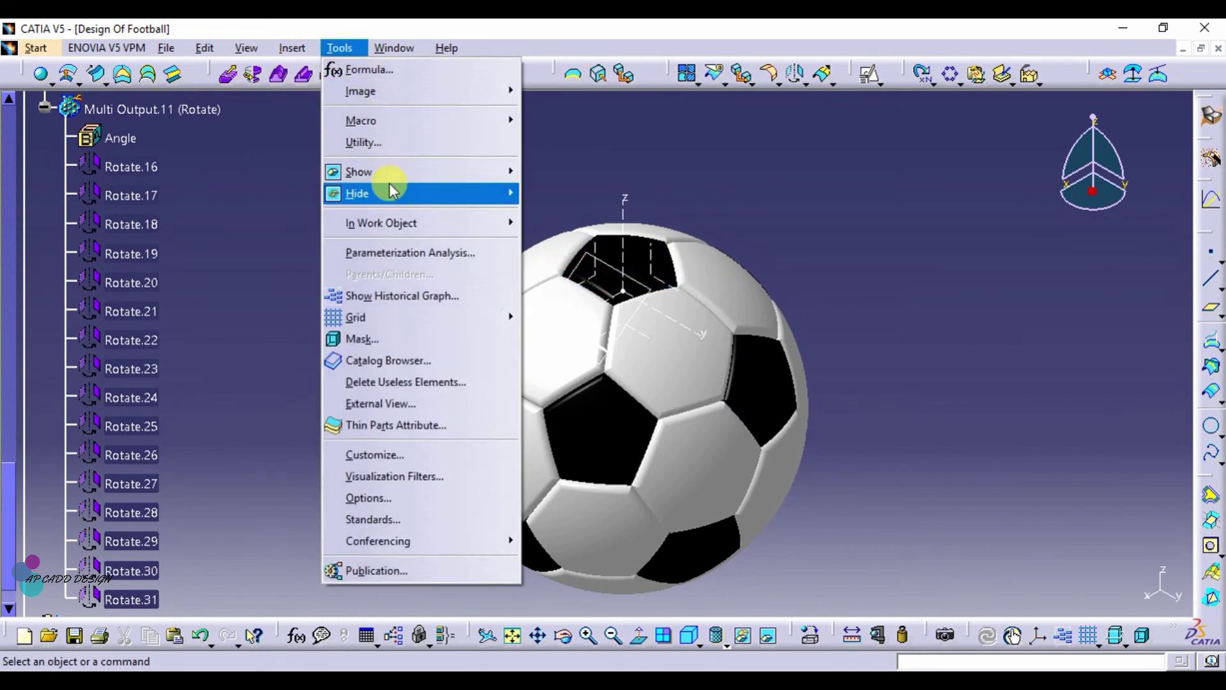
mouse_move(462, 195)
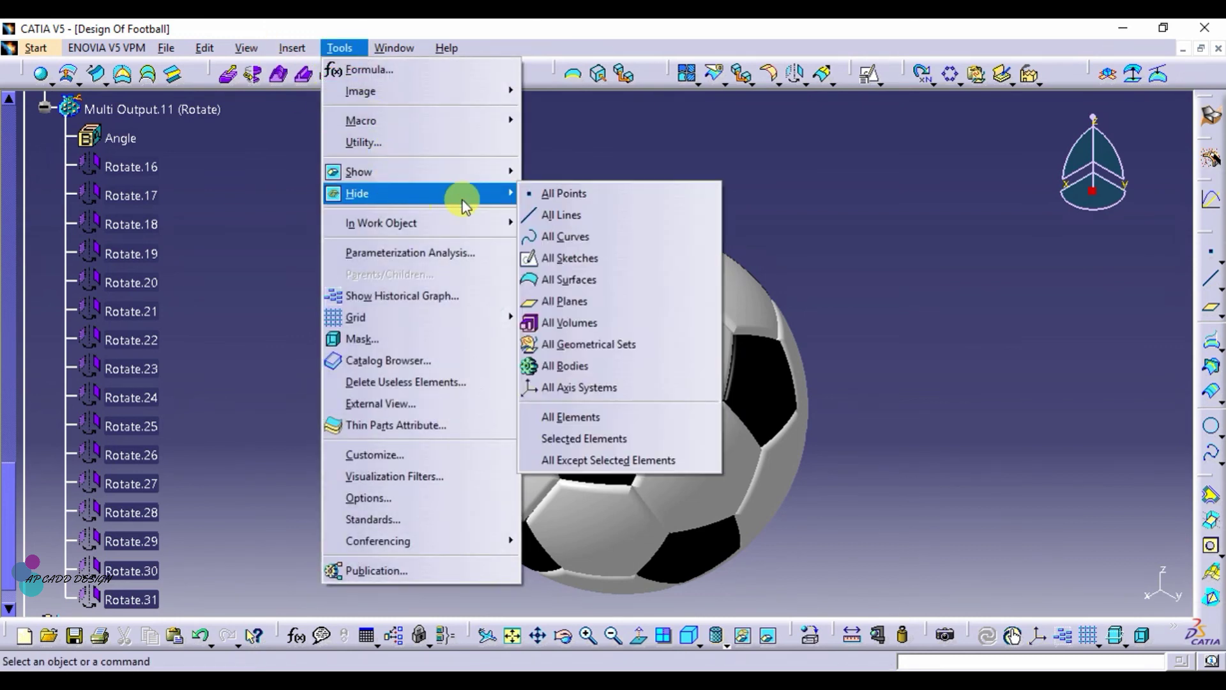
click(597, 387)
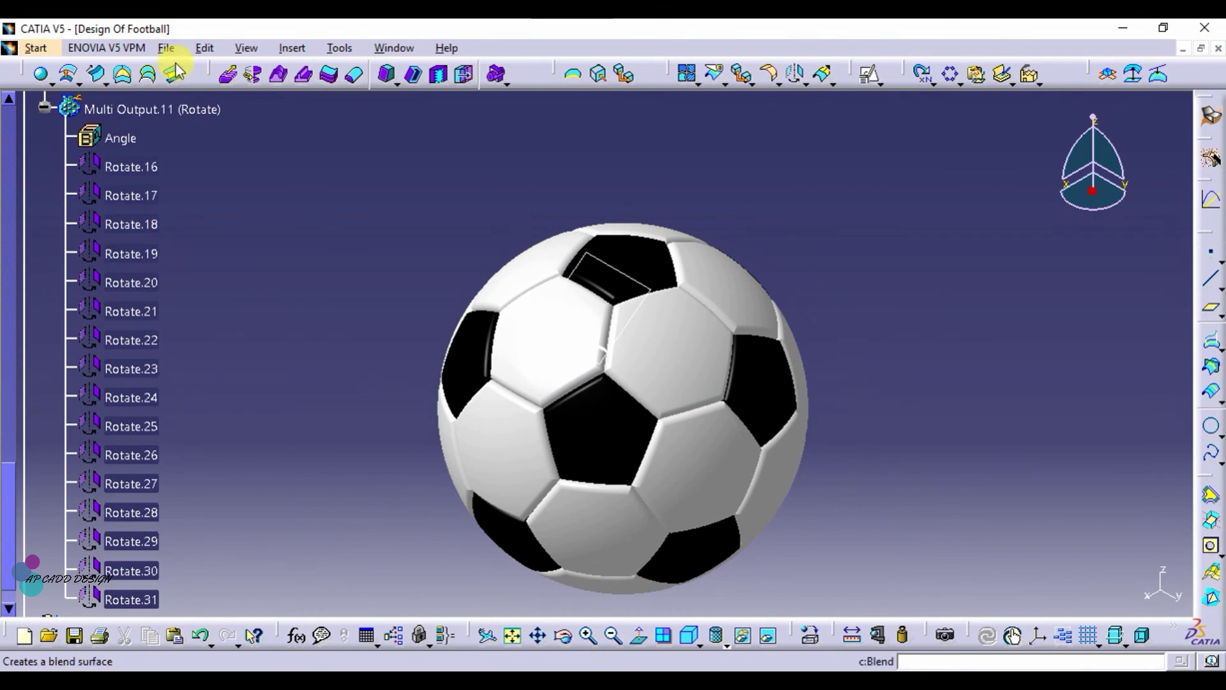
Step: Hide all planes in the football model
click(342, 48)
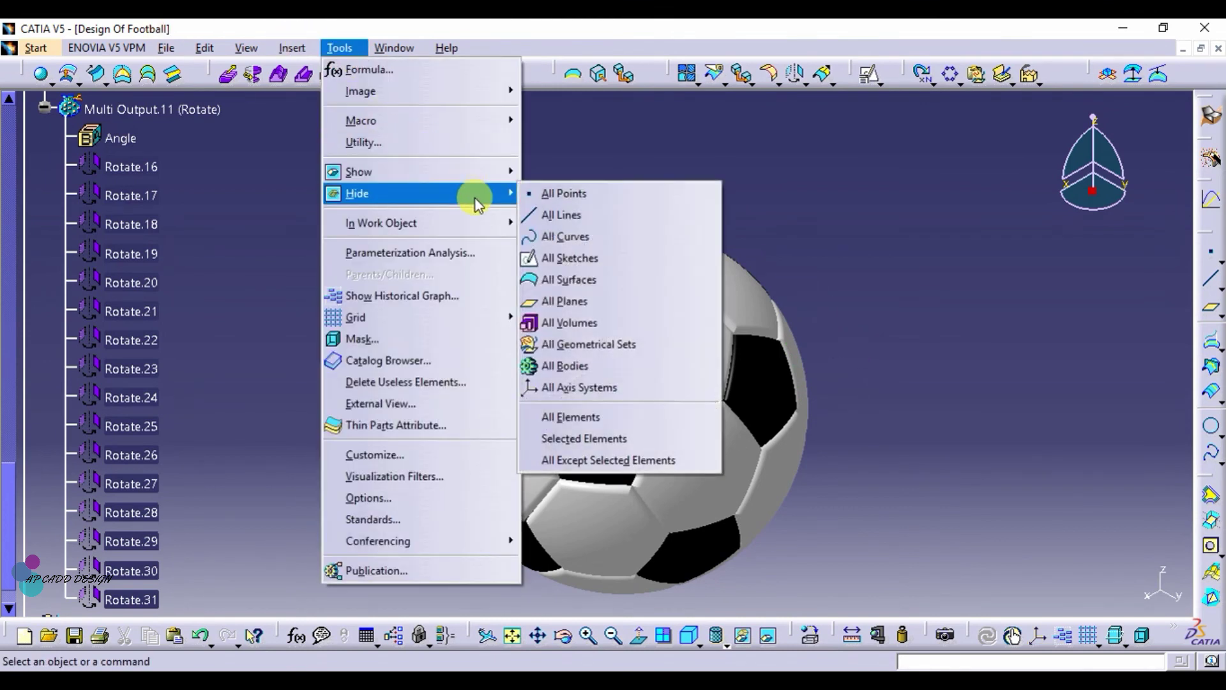
mouse_move(461, 191)
click(550, 299)
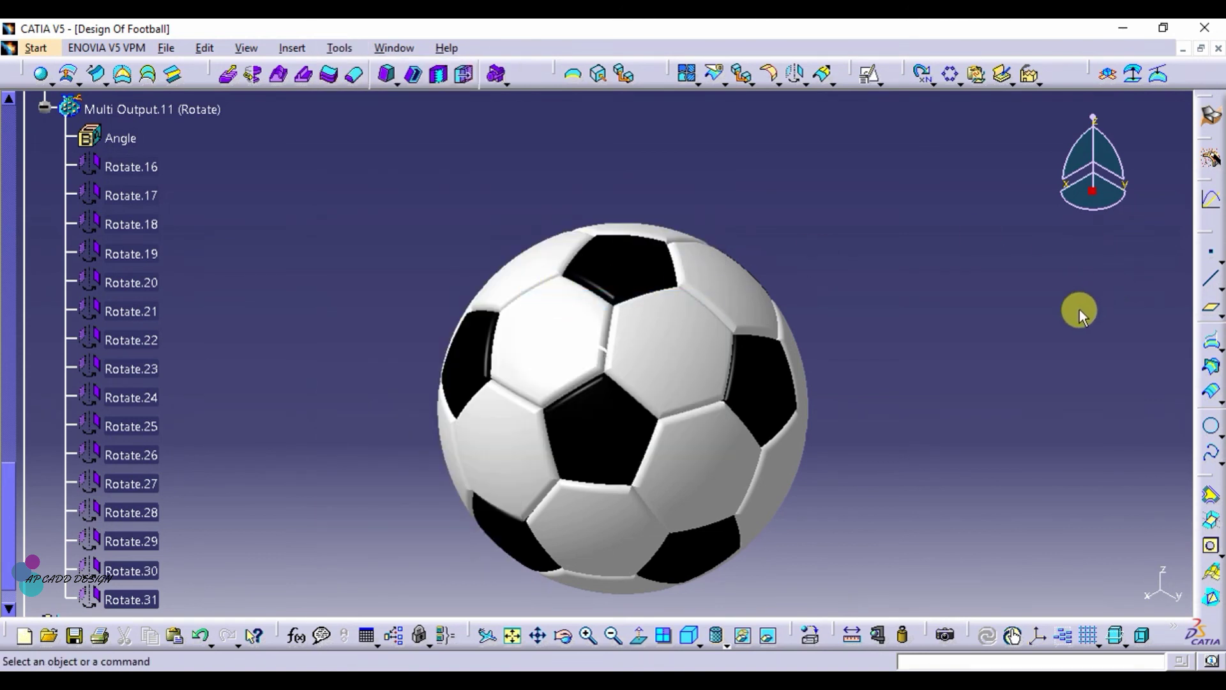